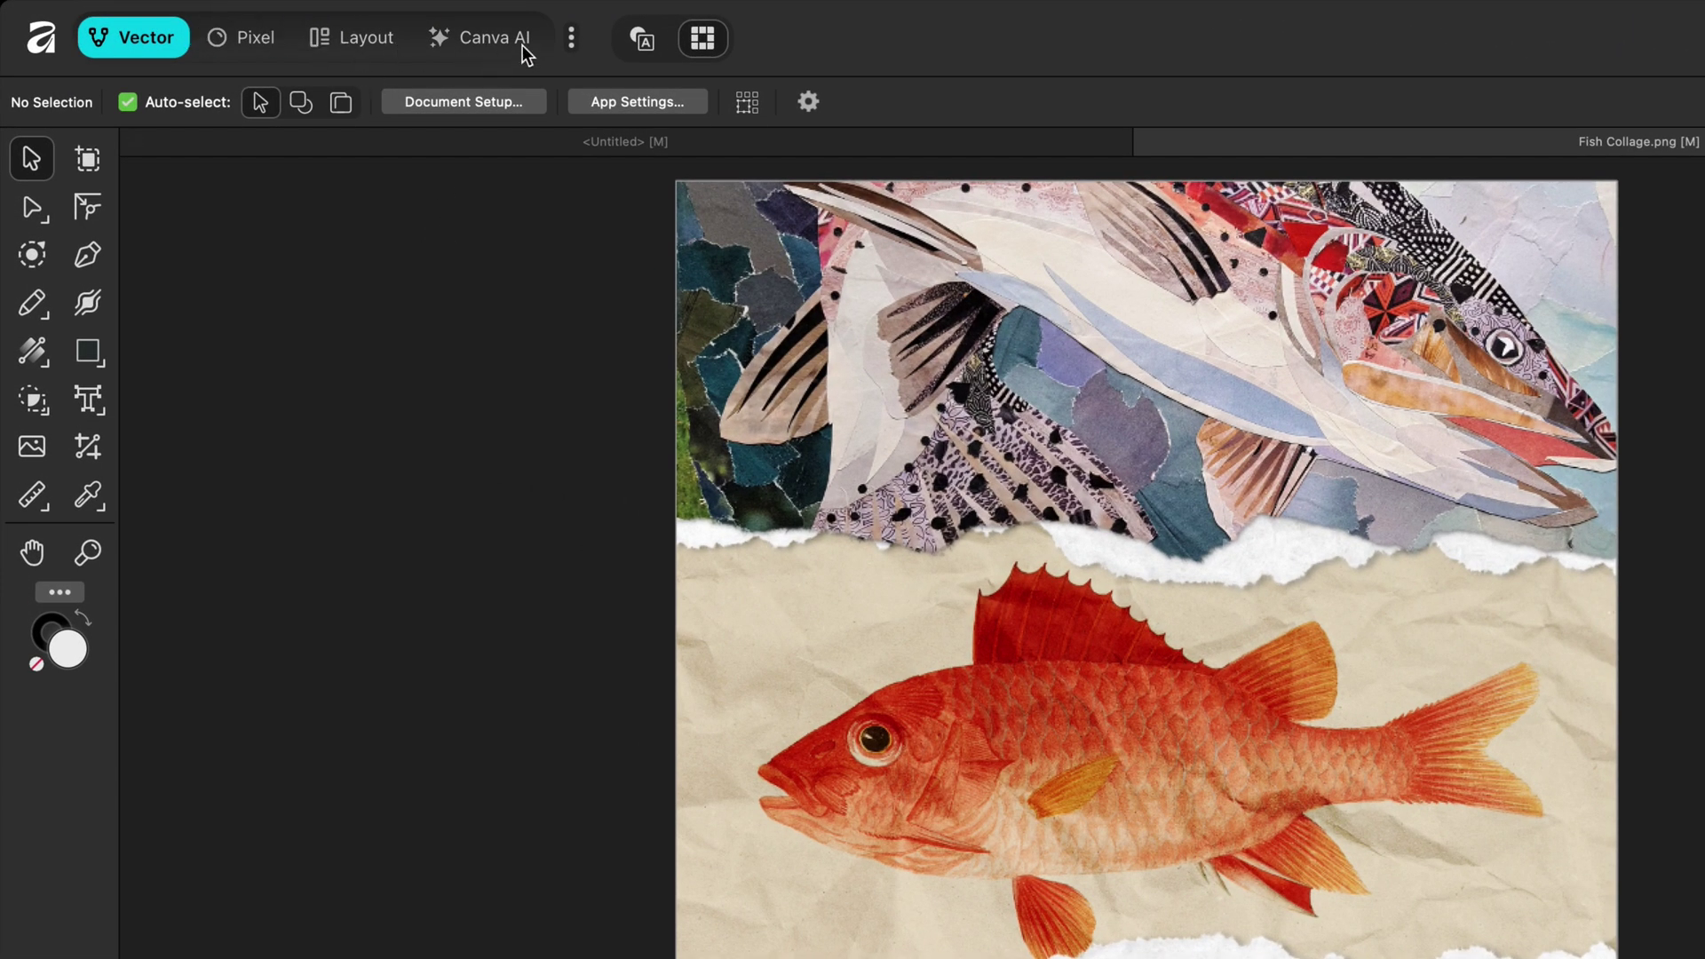
Step: Close the studio list, then select and deselect the Fish Collage image in the Vector studio
click(576, 40)
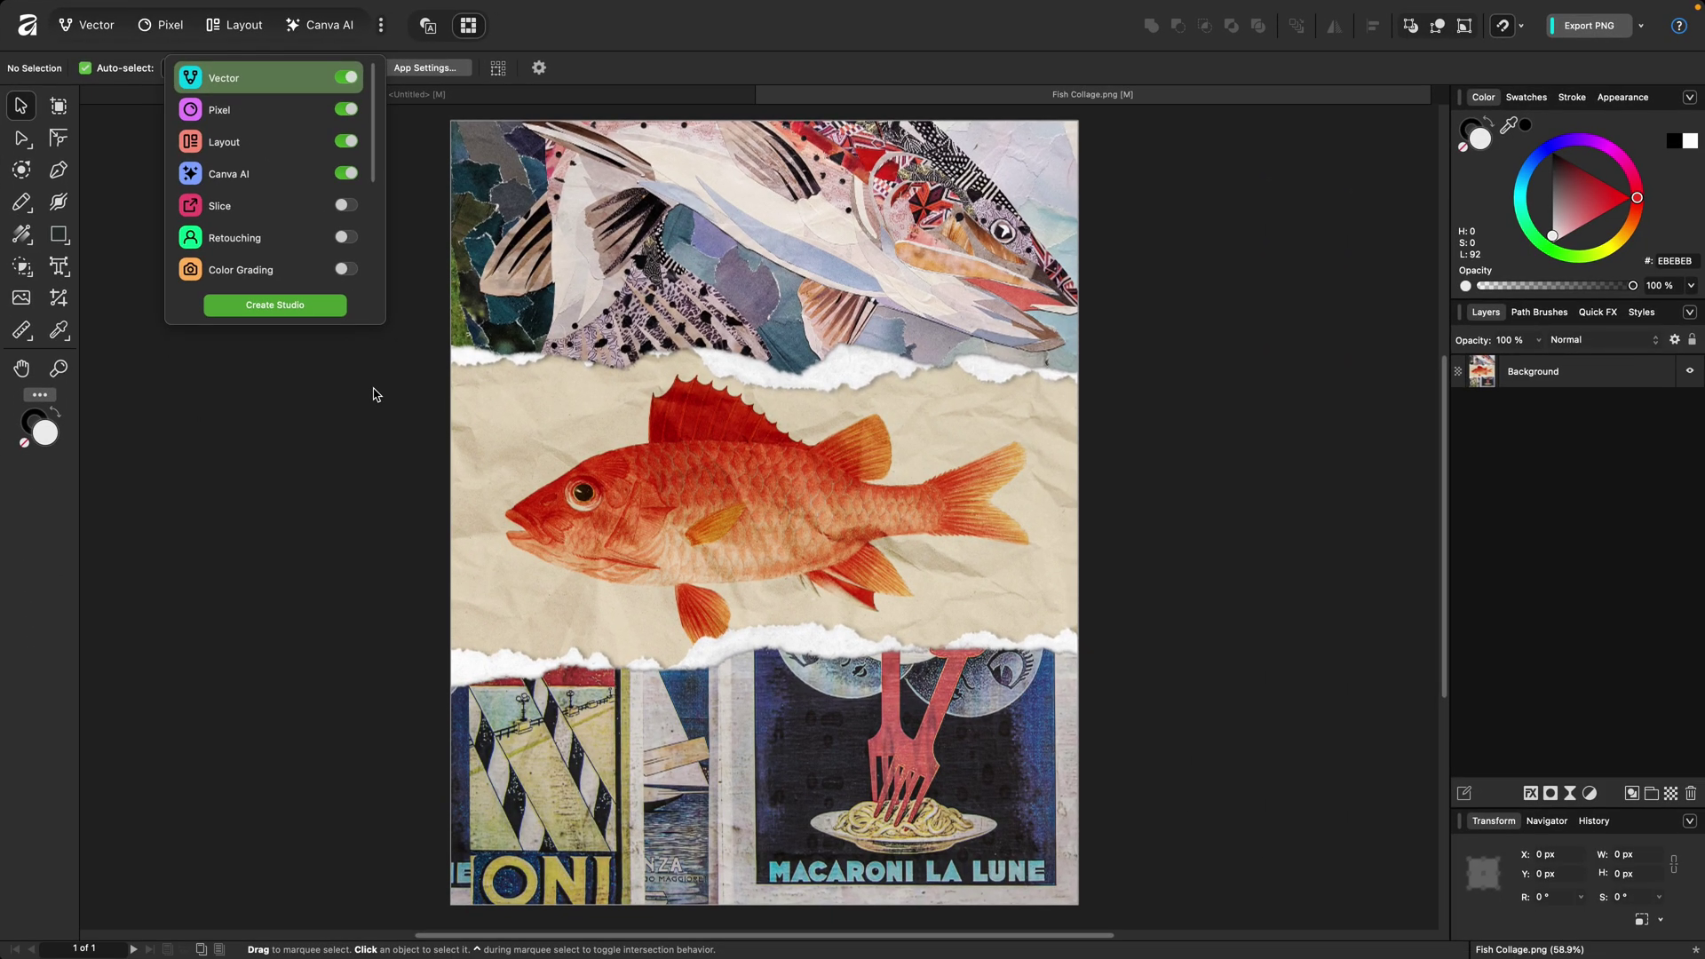
click(559, 593)
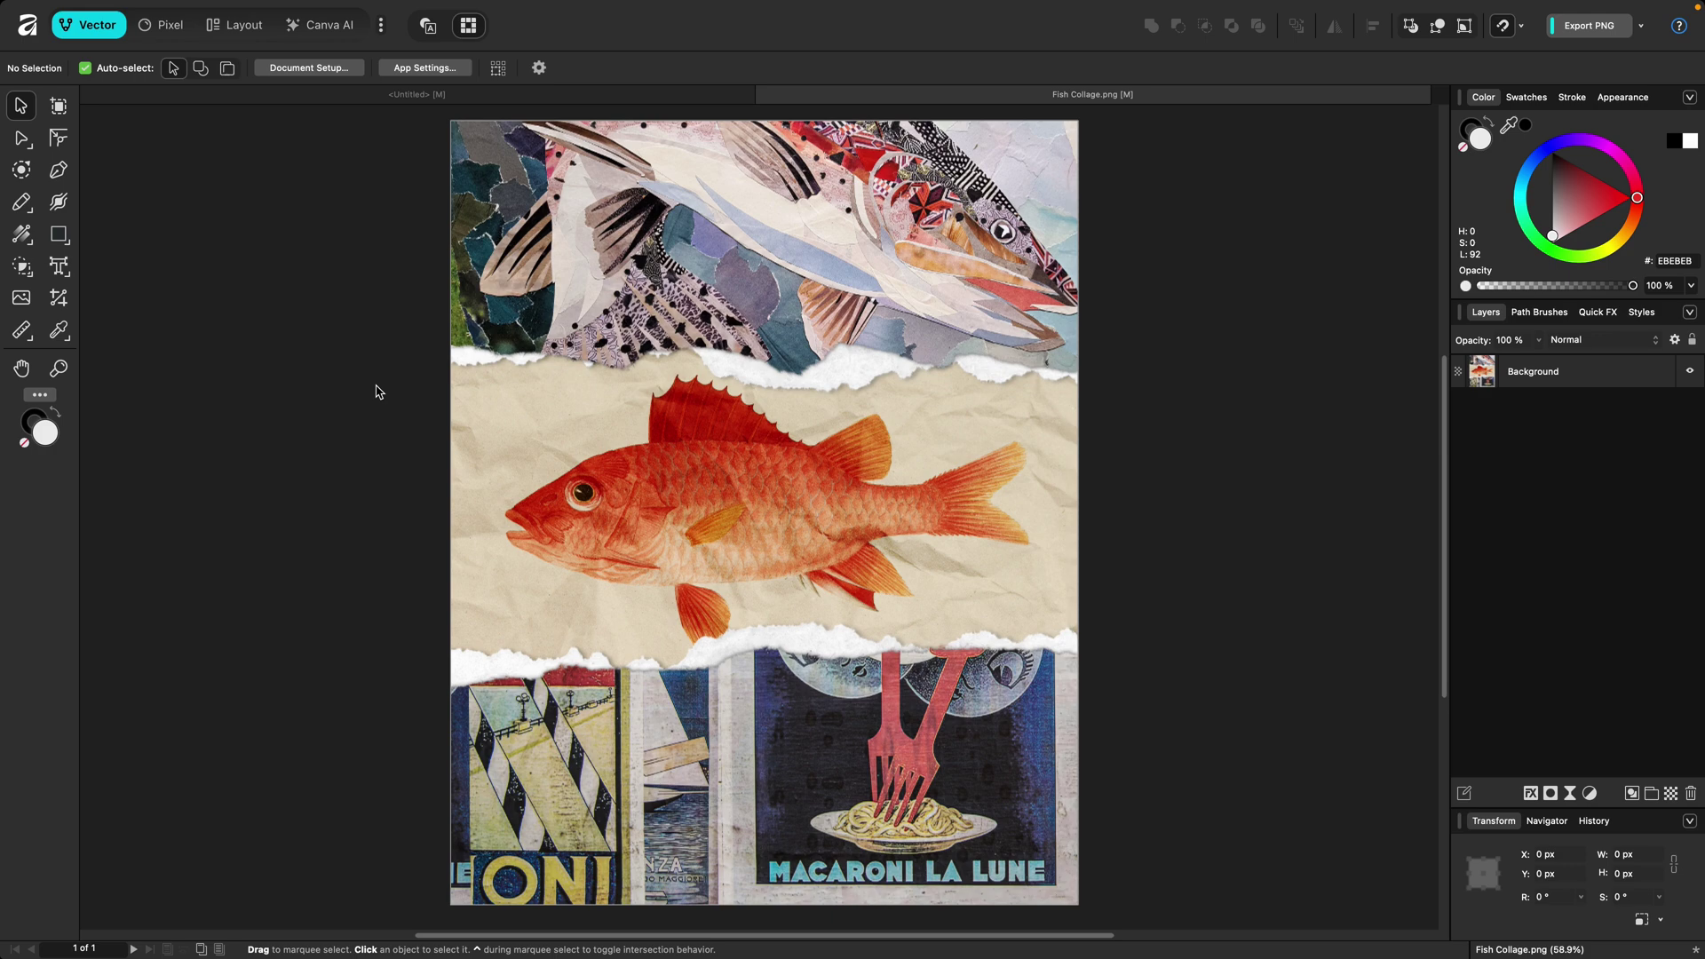
click(536, 338)
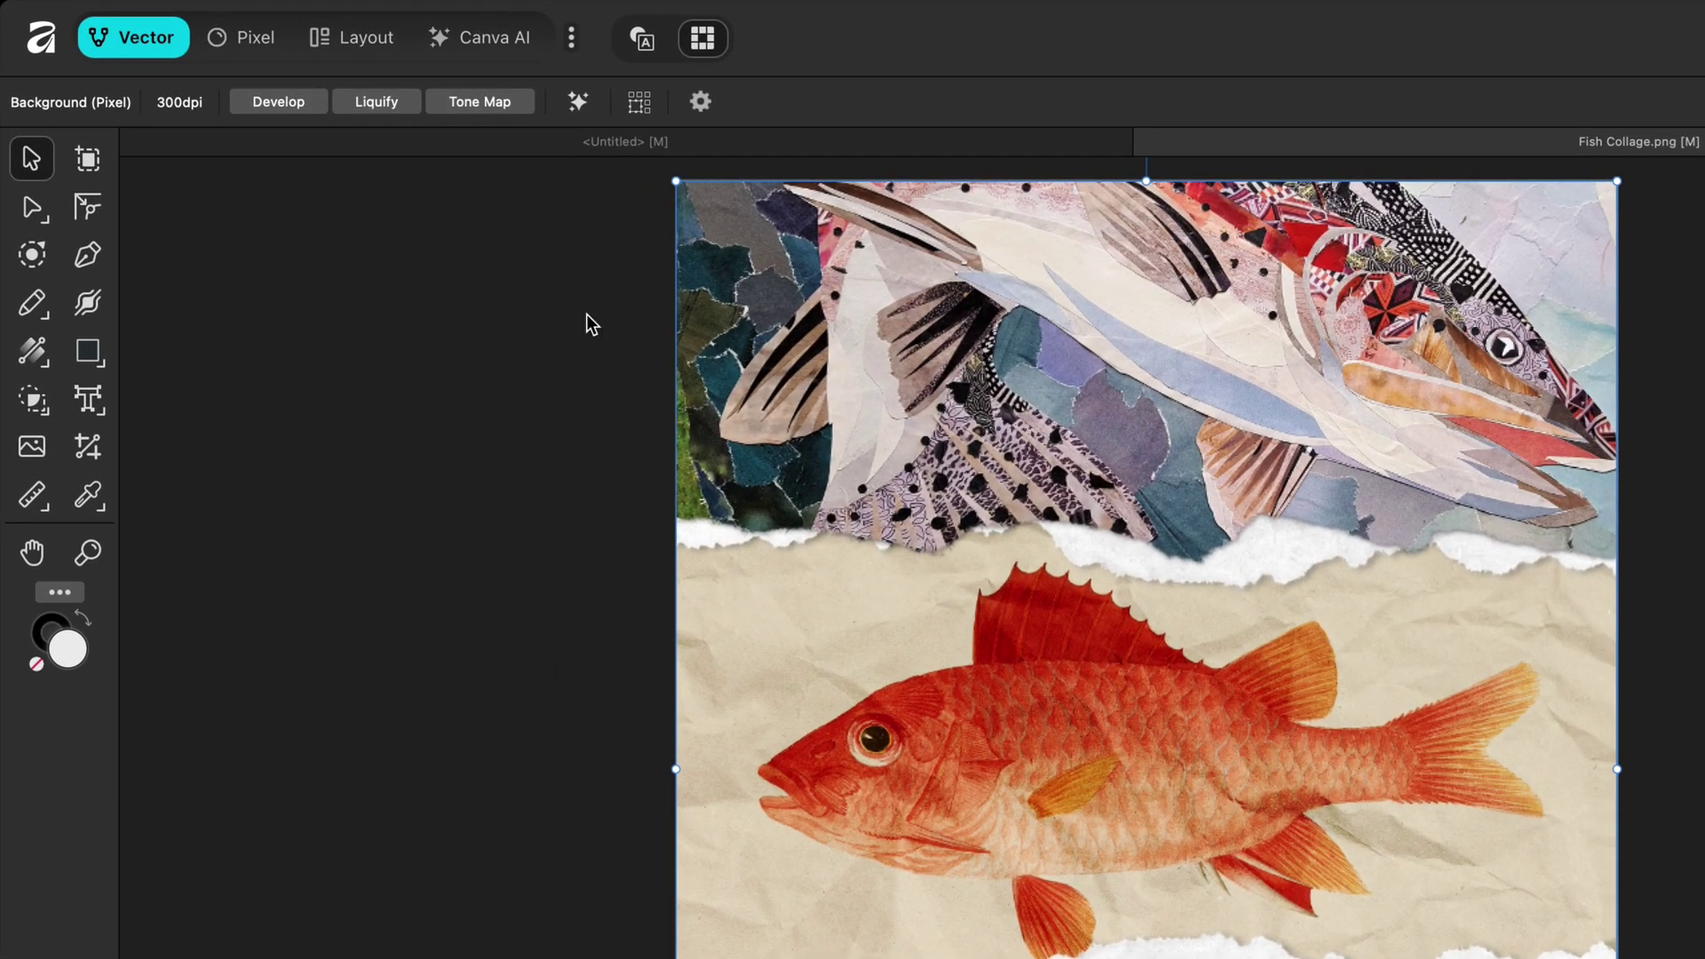
click(484, 284)
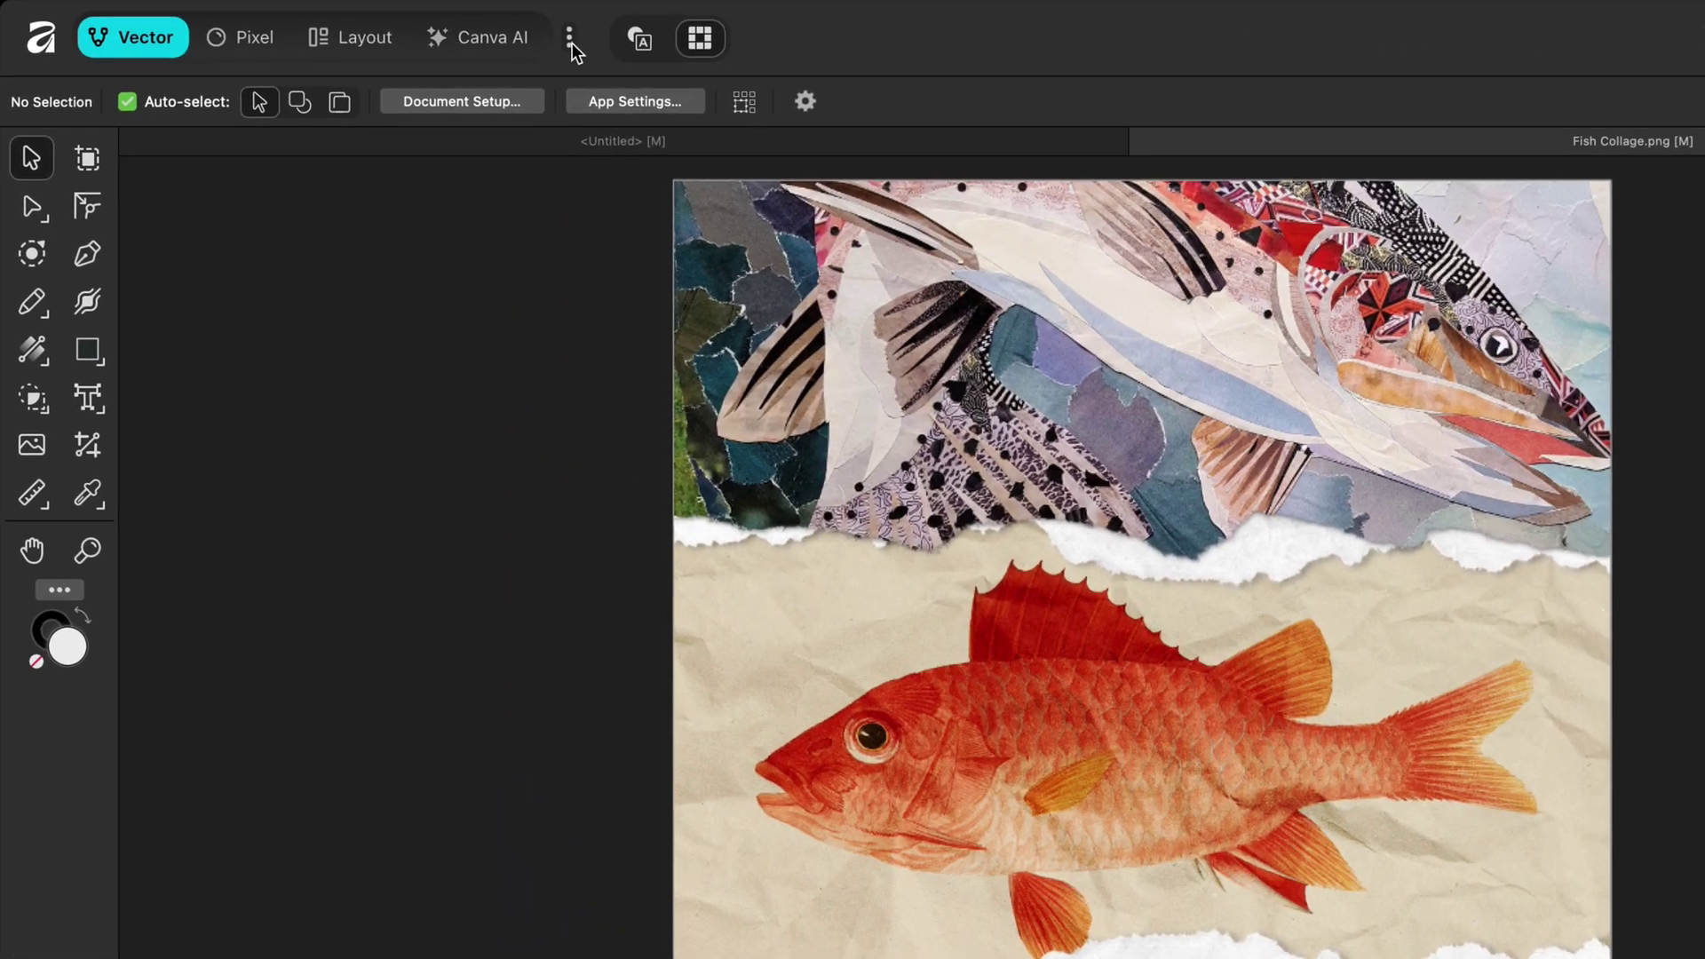
Step: In the studio manager, hide the Canva AI studio and show the Slice studio
click(381, 27)
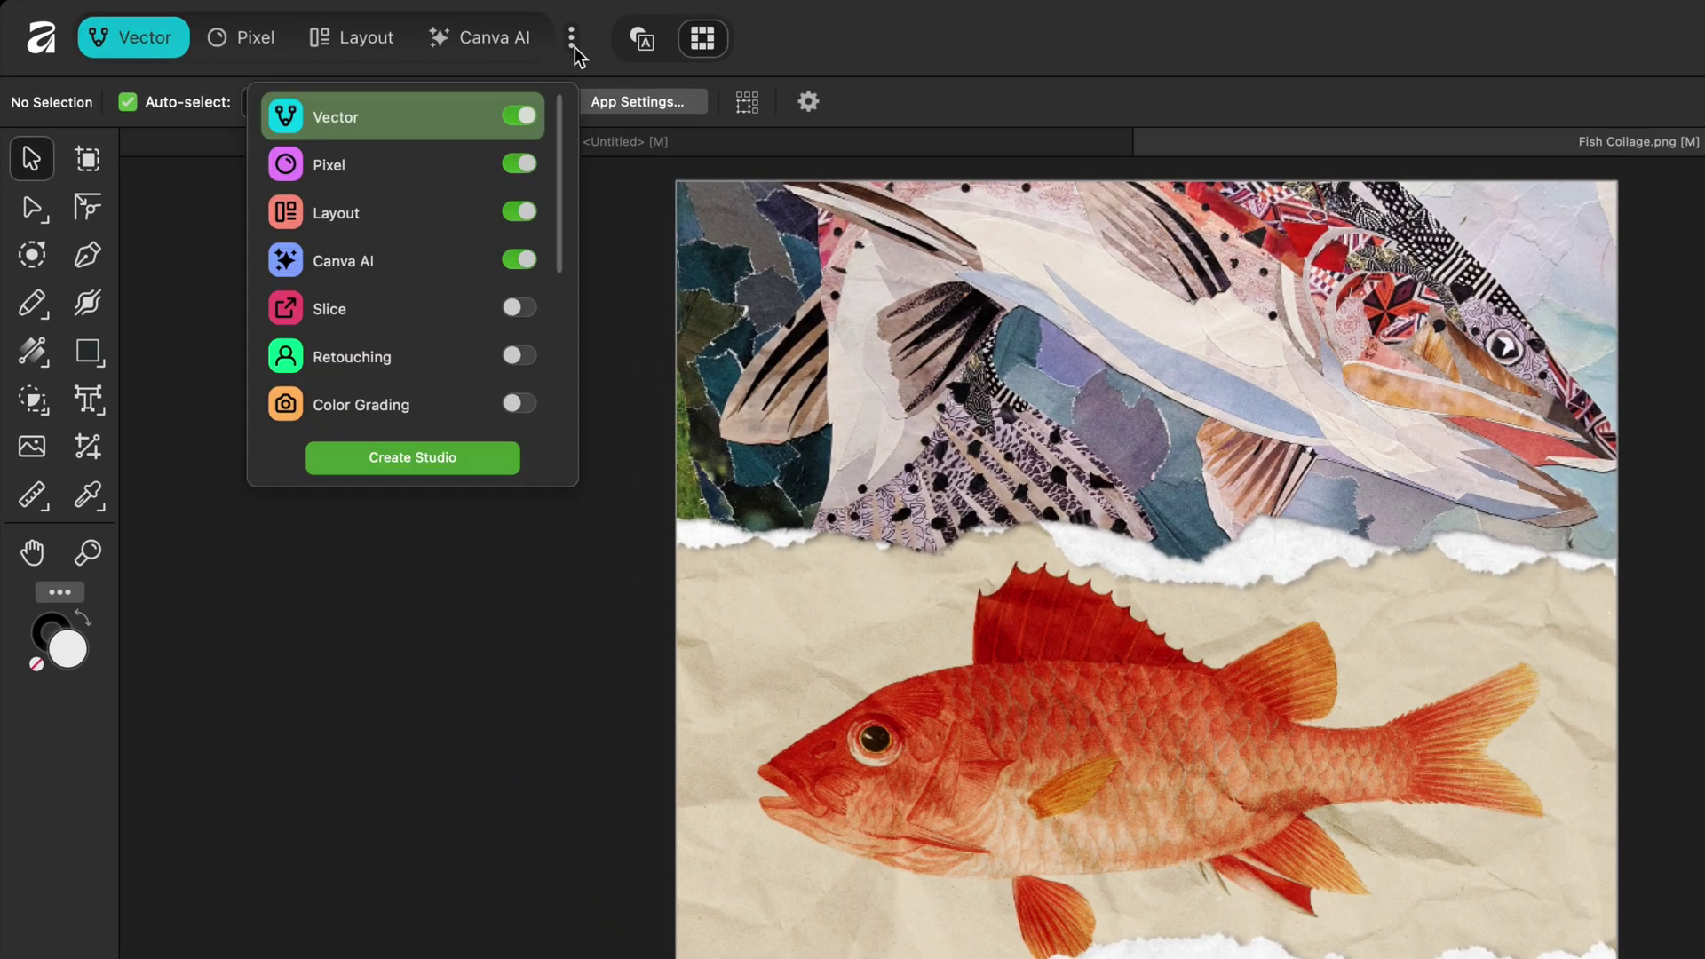
click(520, 259)
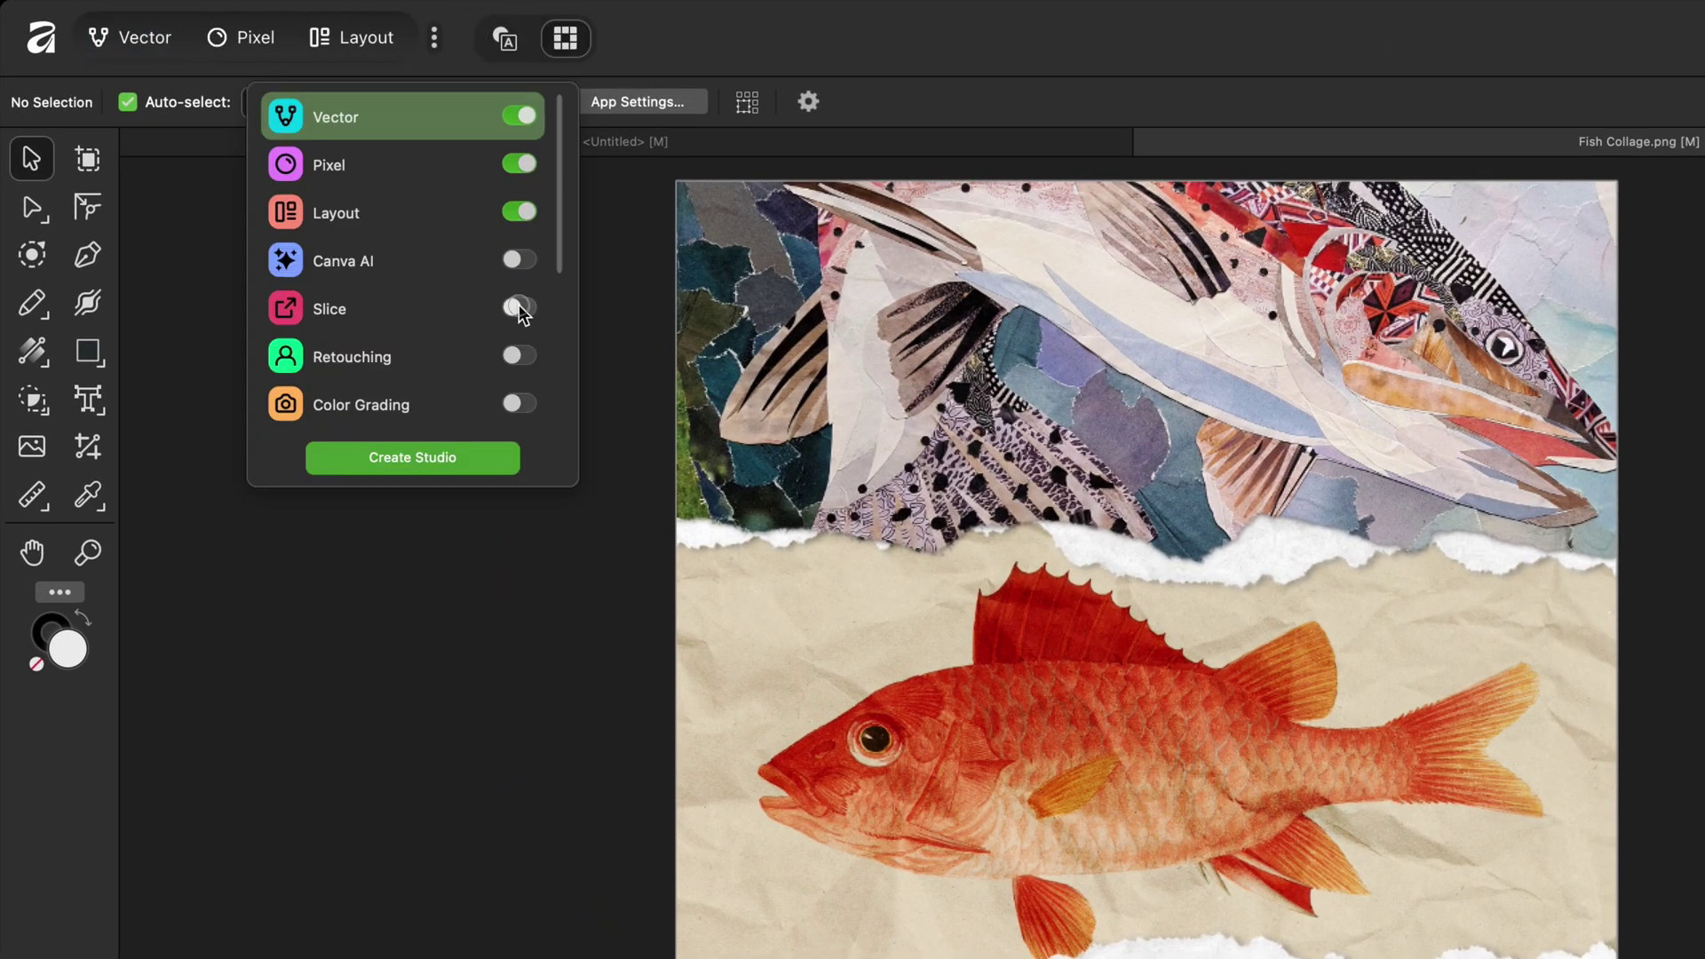
click(519, 307)
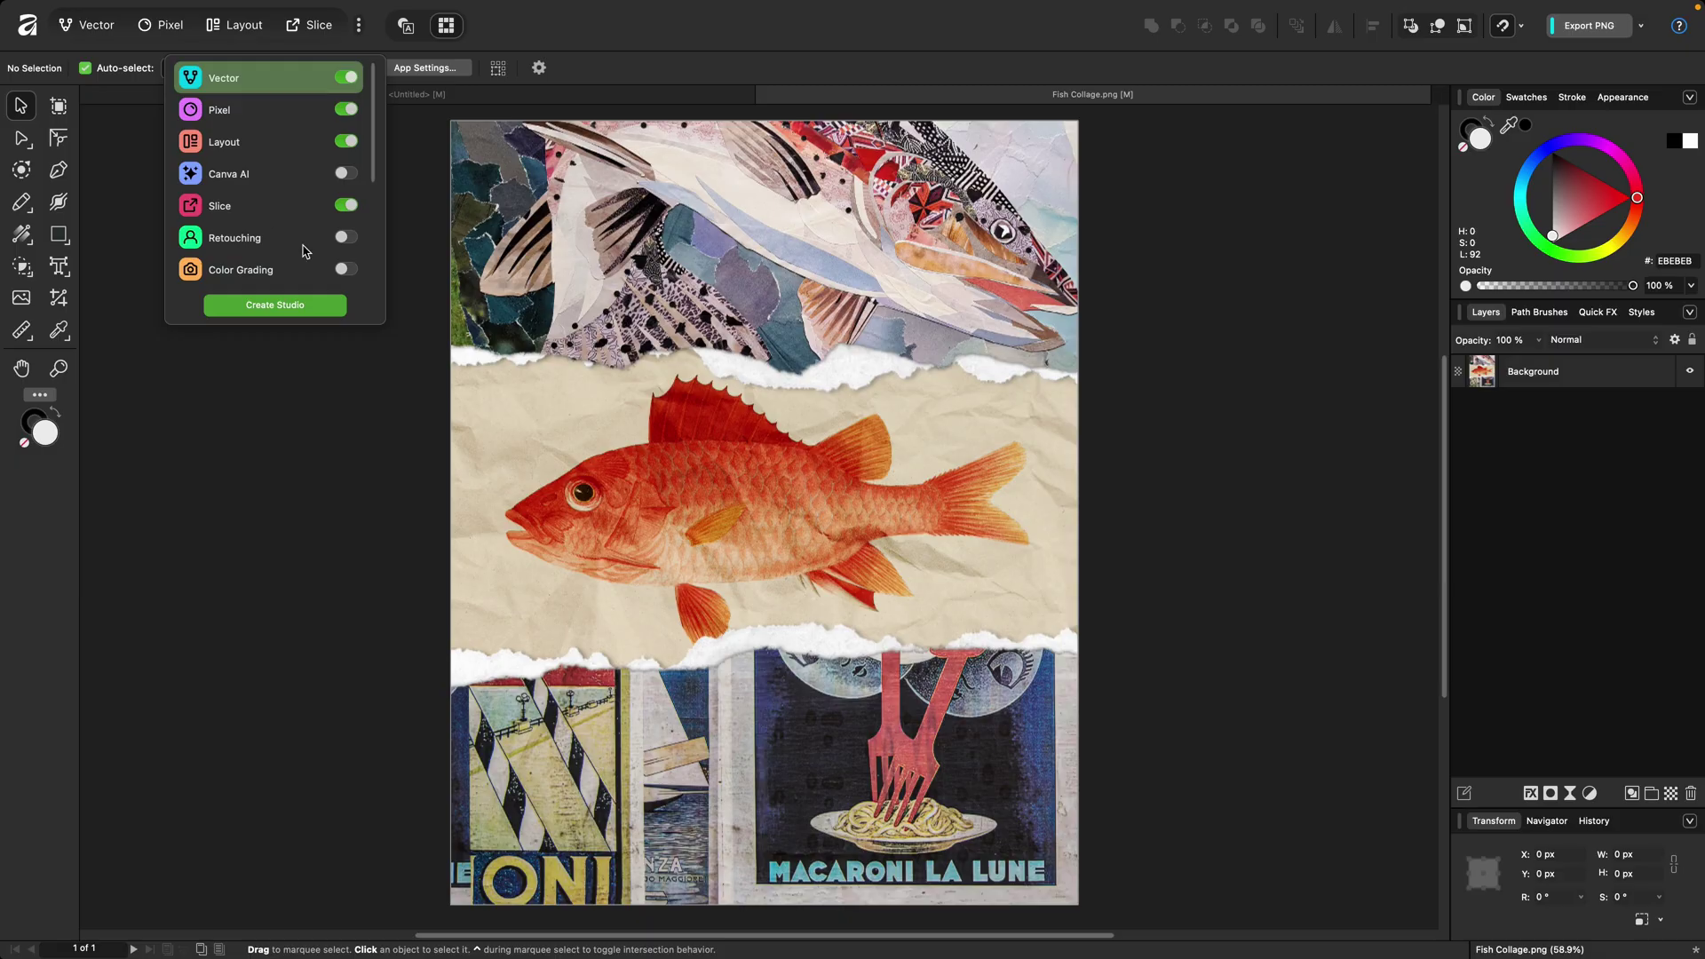
Step: Enable the Retouching, Color Grading, Typography and Compositing studios, then view the » overflow
click(305, 240)
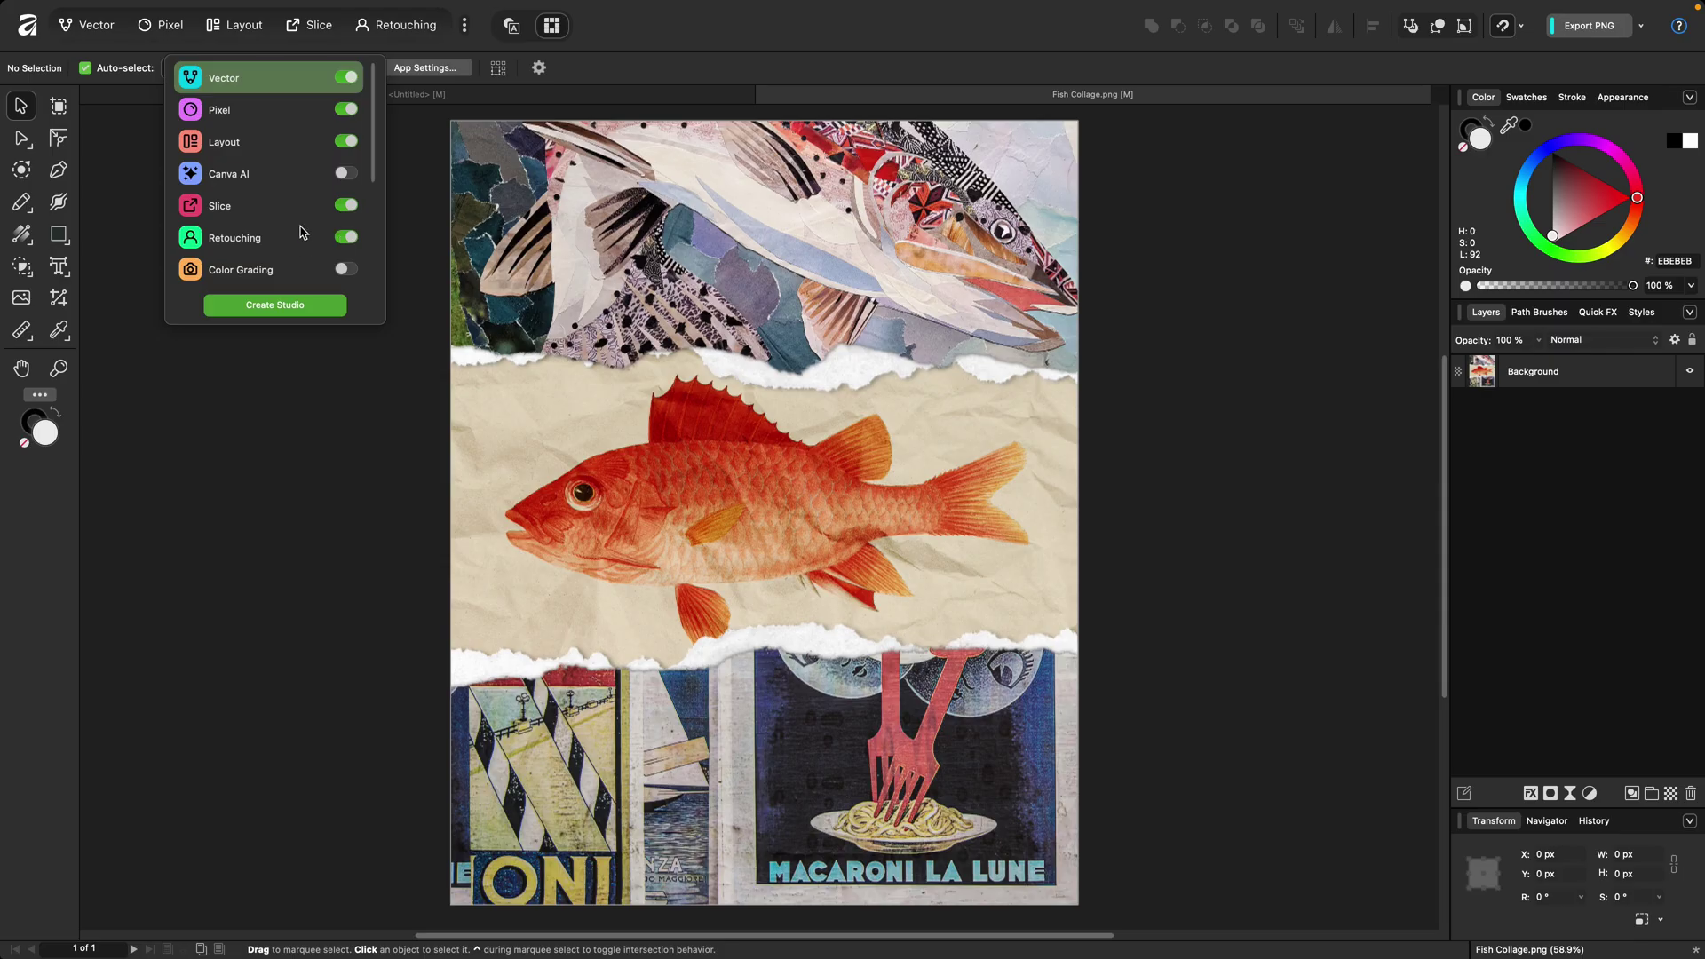
scroll(302, 233, down, 2)
click(346, 209)
click(347, 242)
click(346, 274)
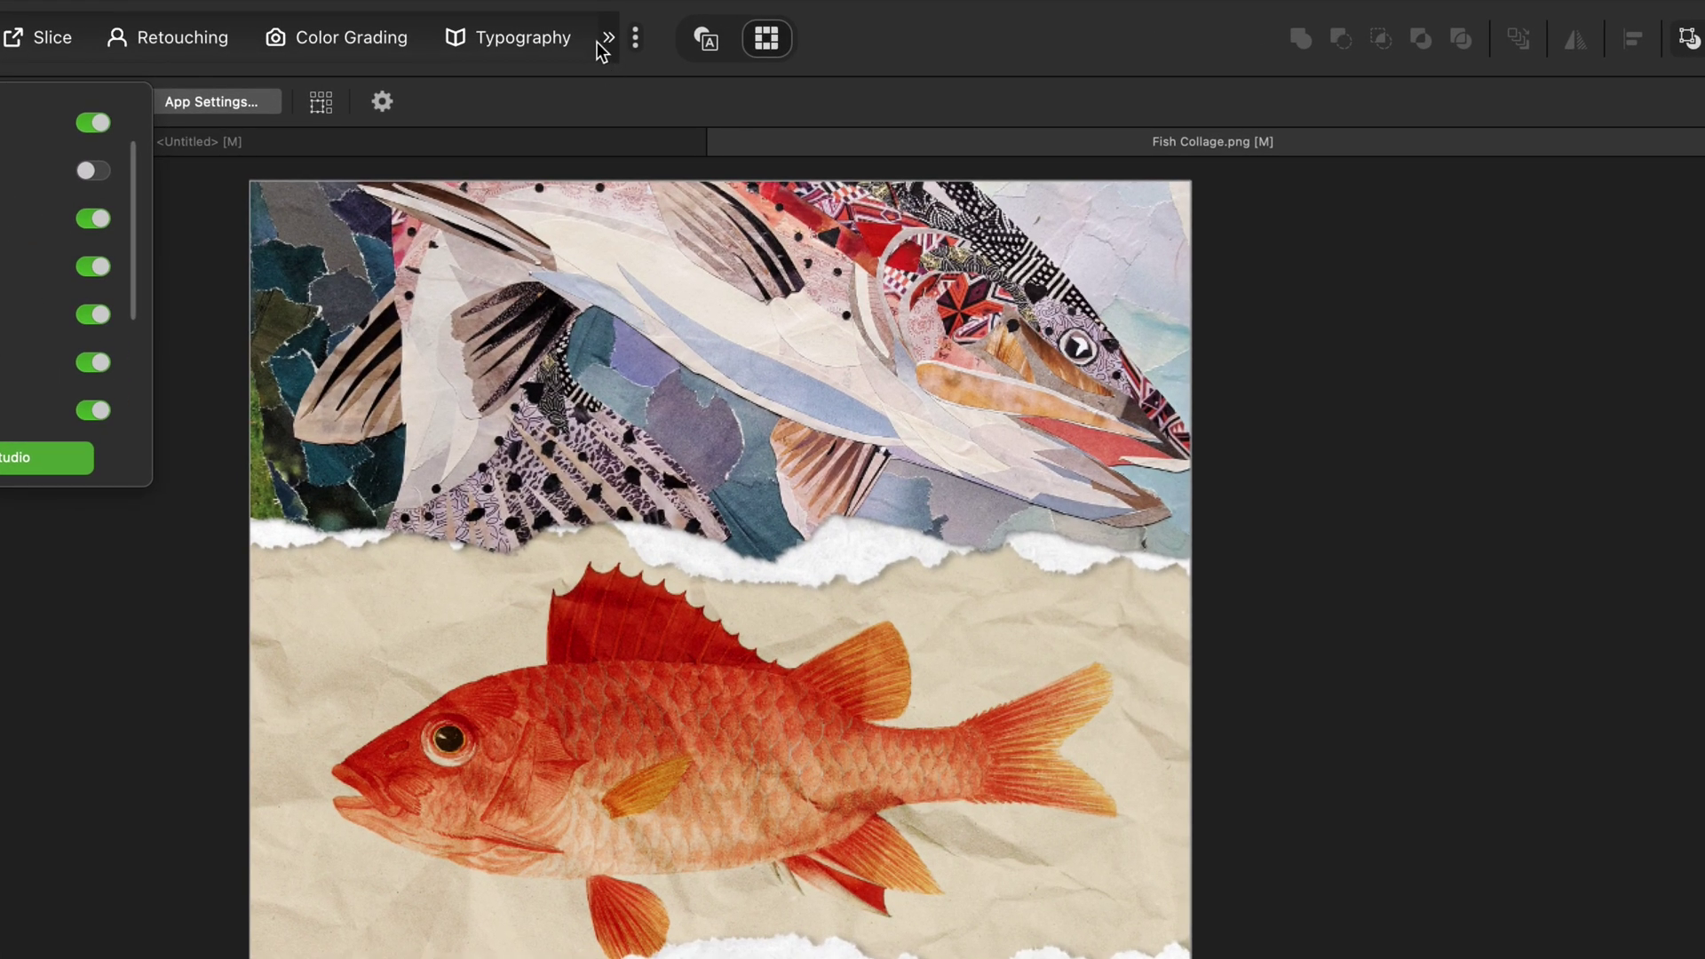
click(607, 40)
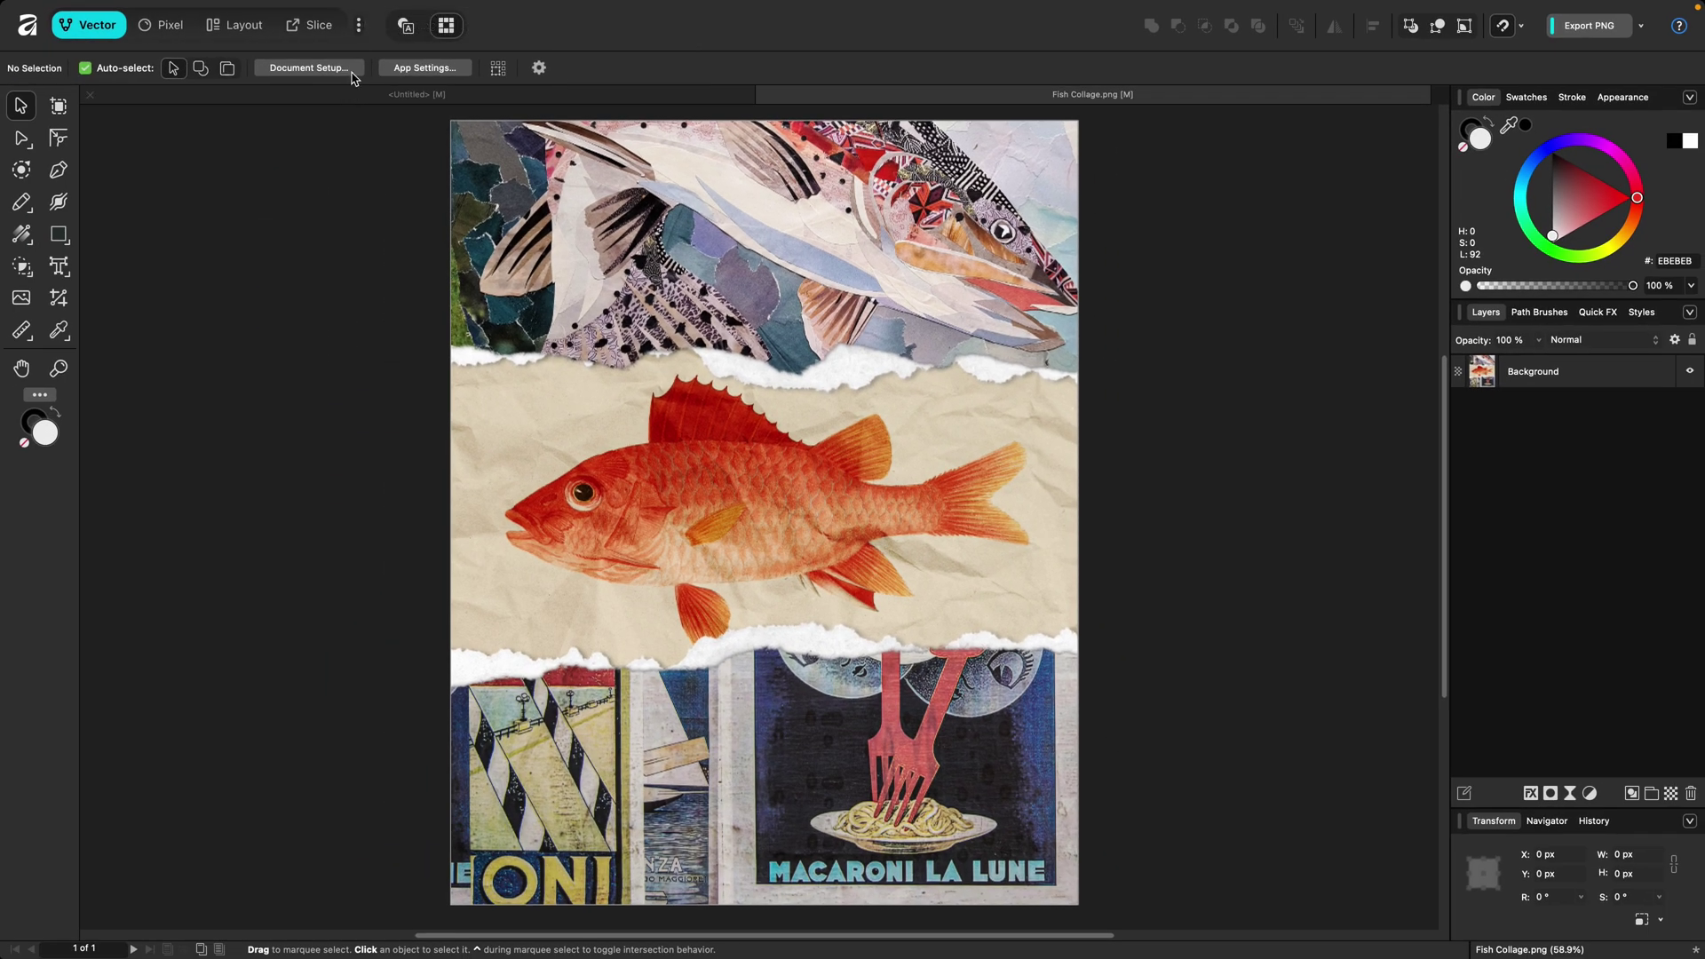
click(359, 27)
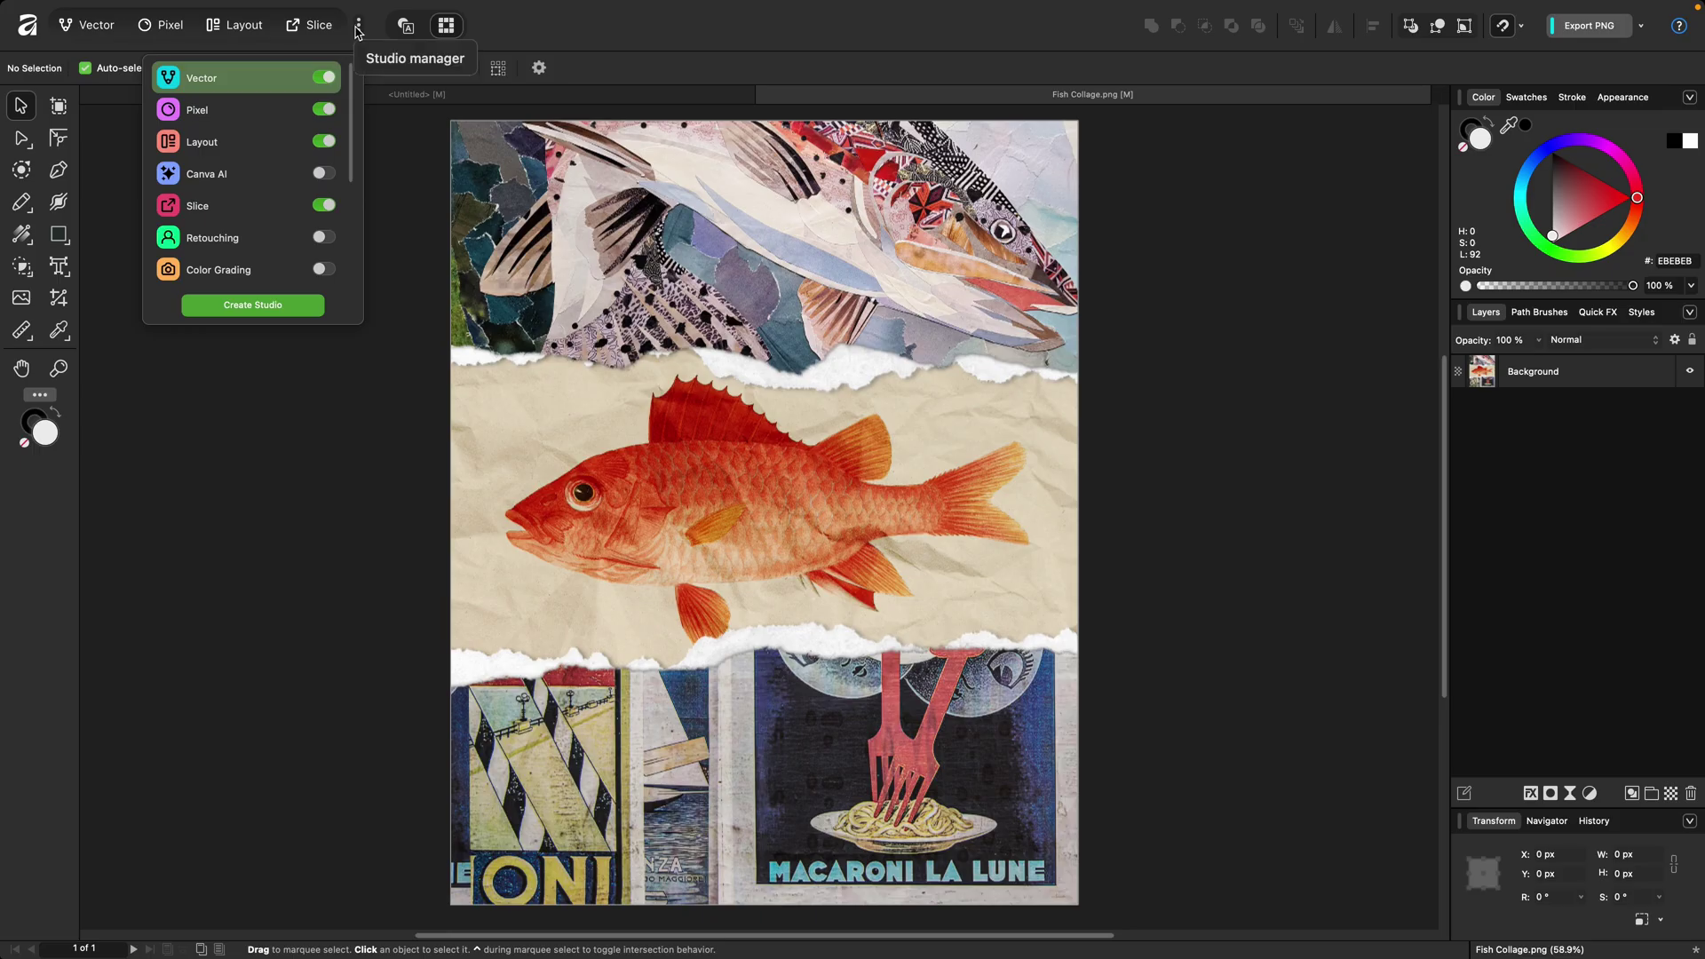
click(189, 238)
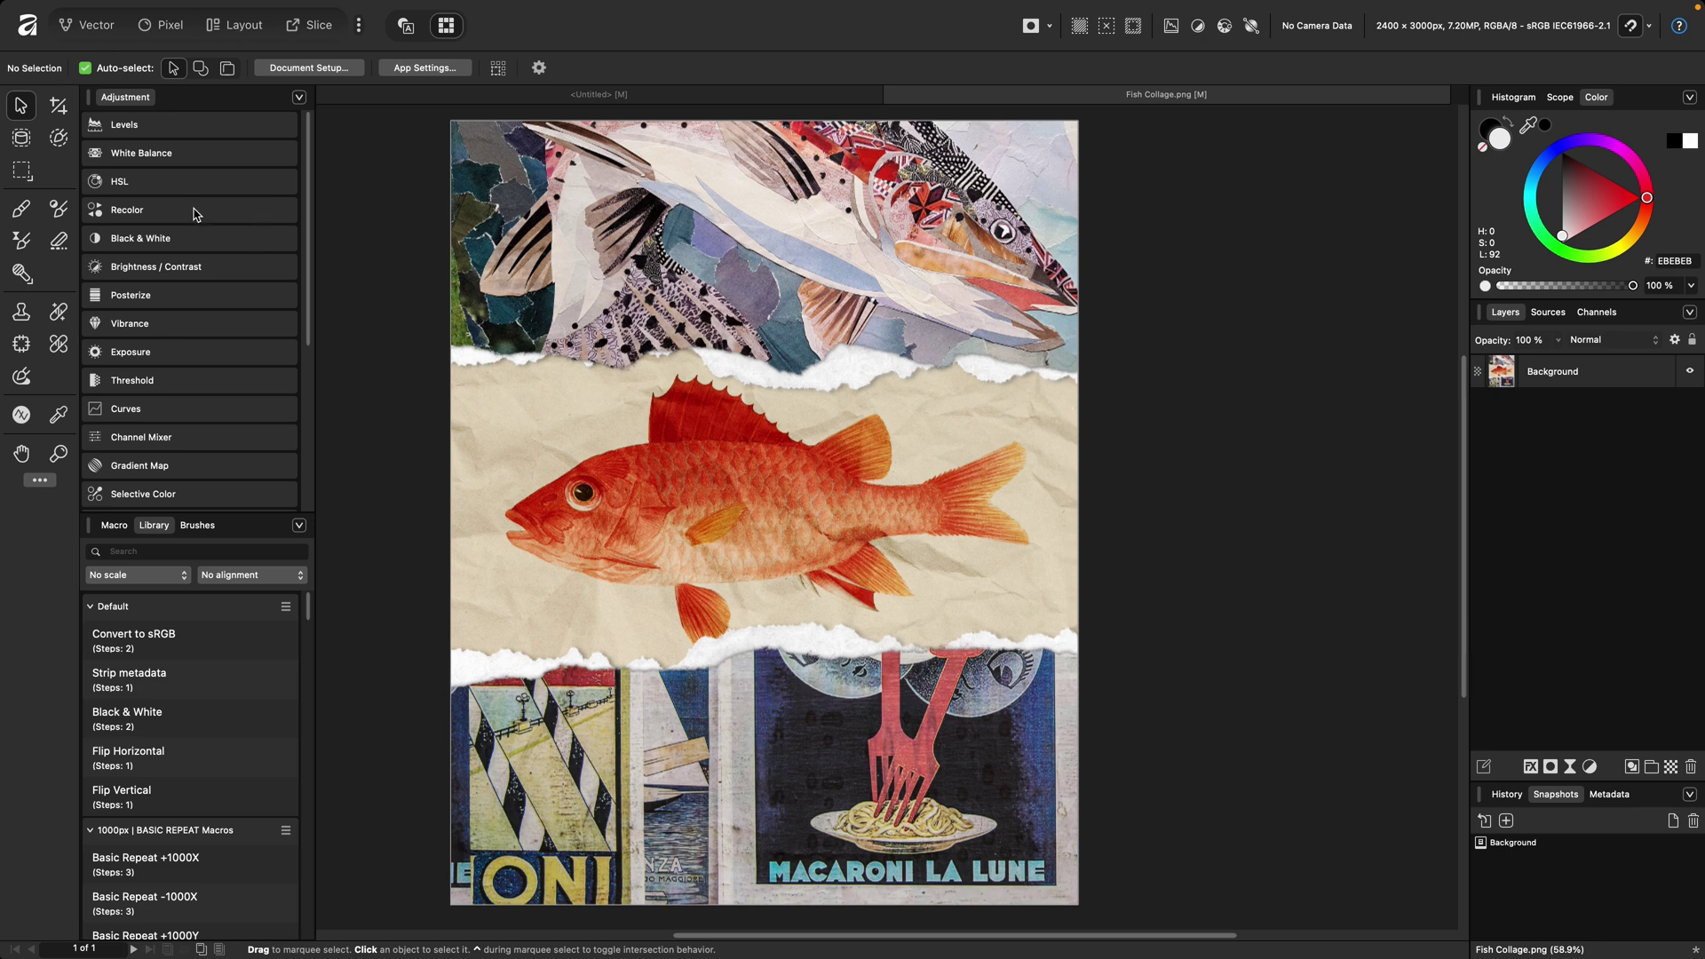
key(super+1)
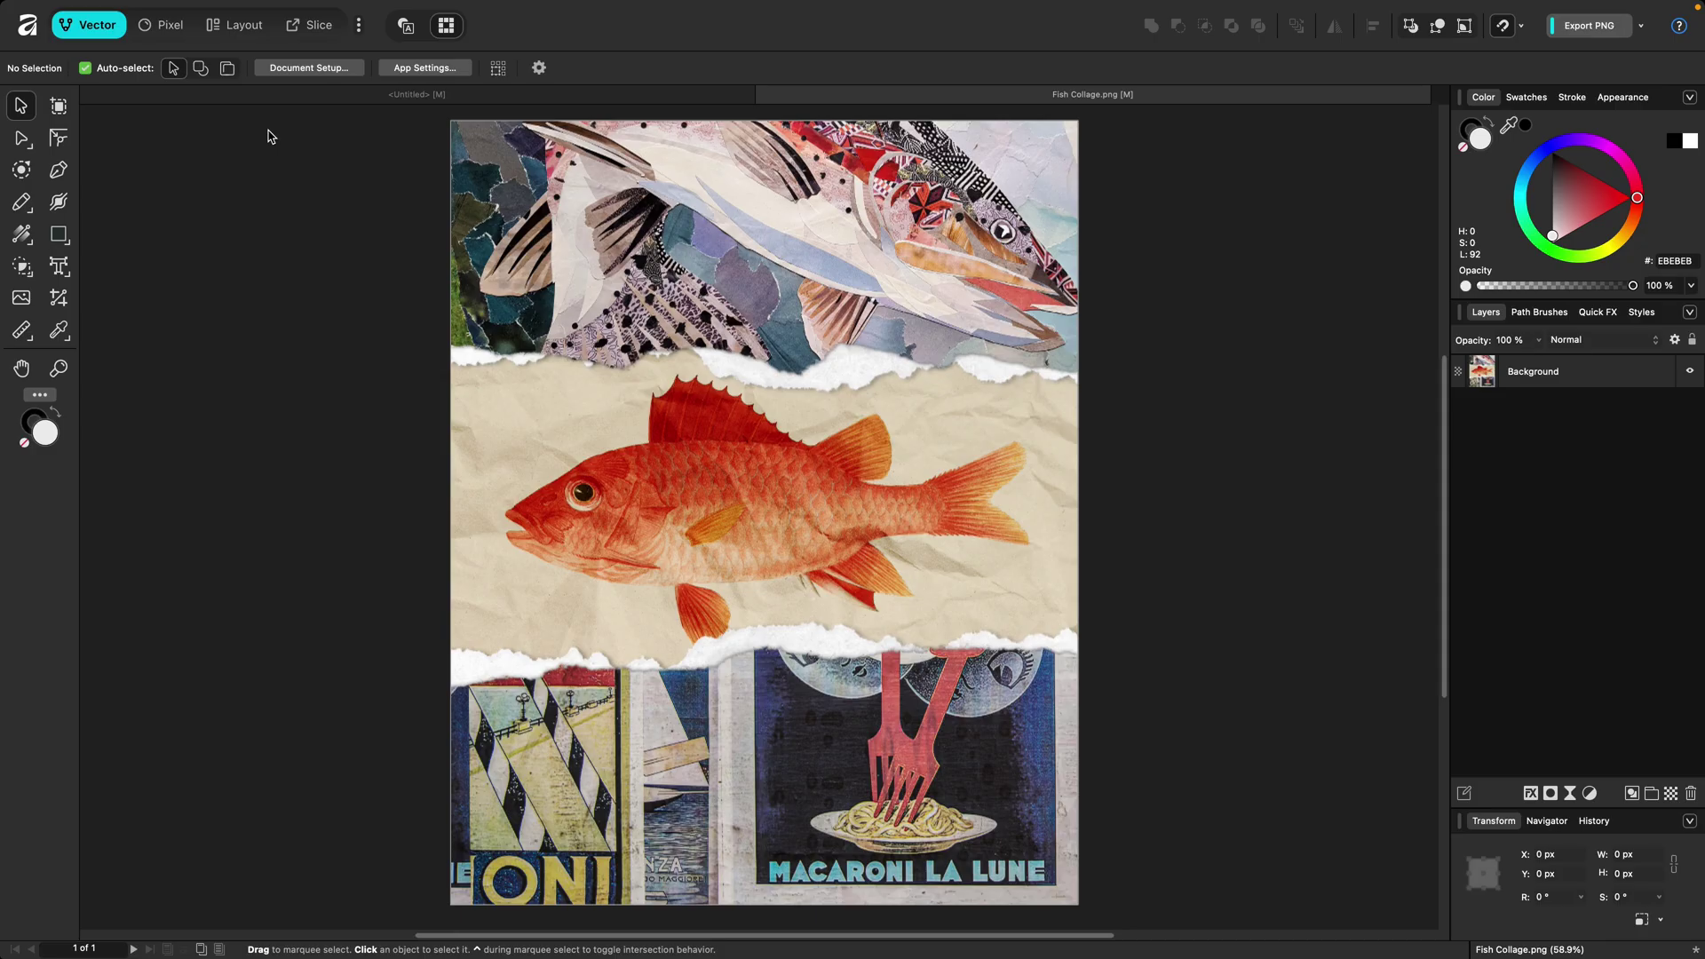
Step: Preview a light blue colour in Edit Vector Studio, cancel, and reopen Vector's options menu
right_click(106, 29)
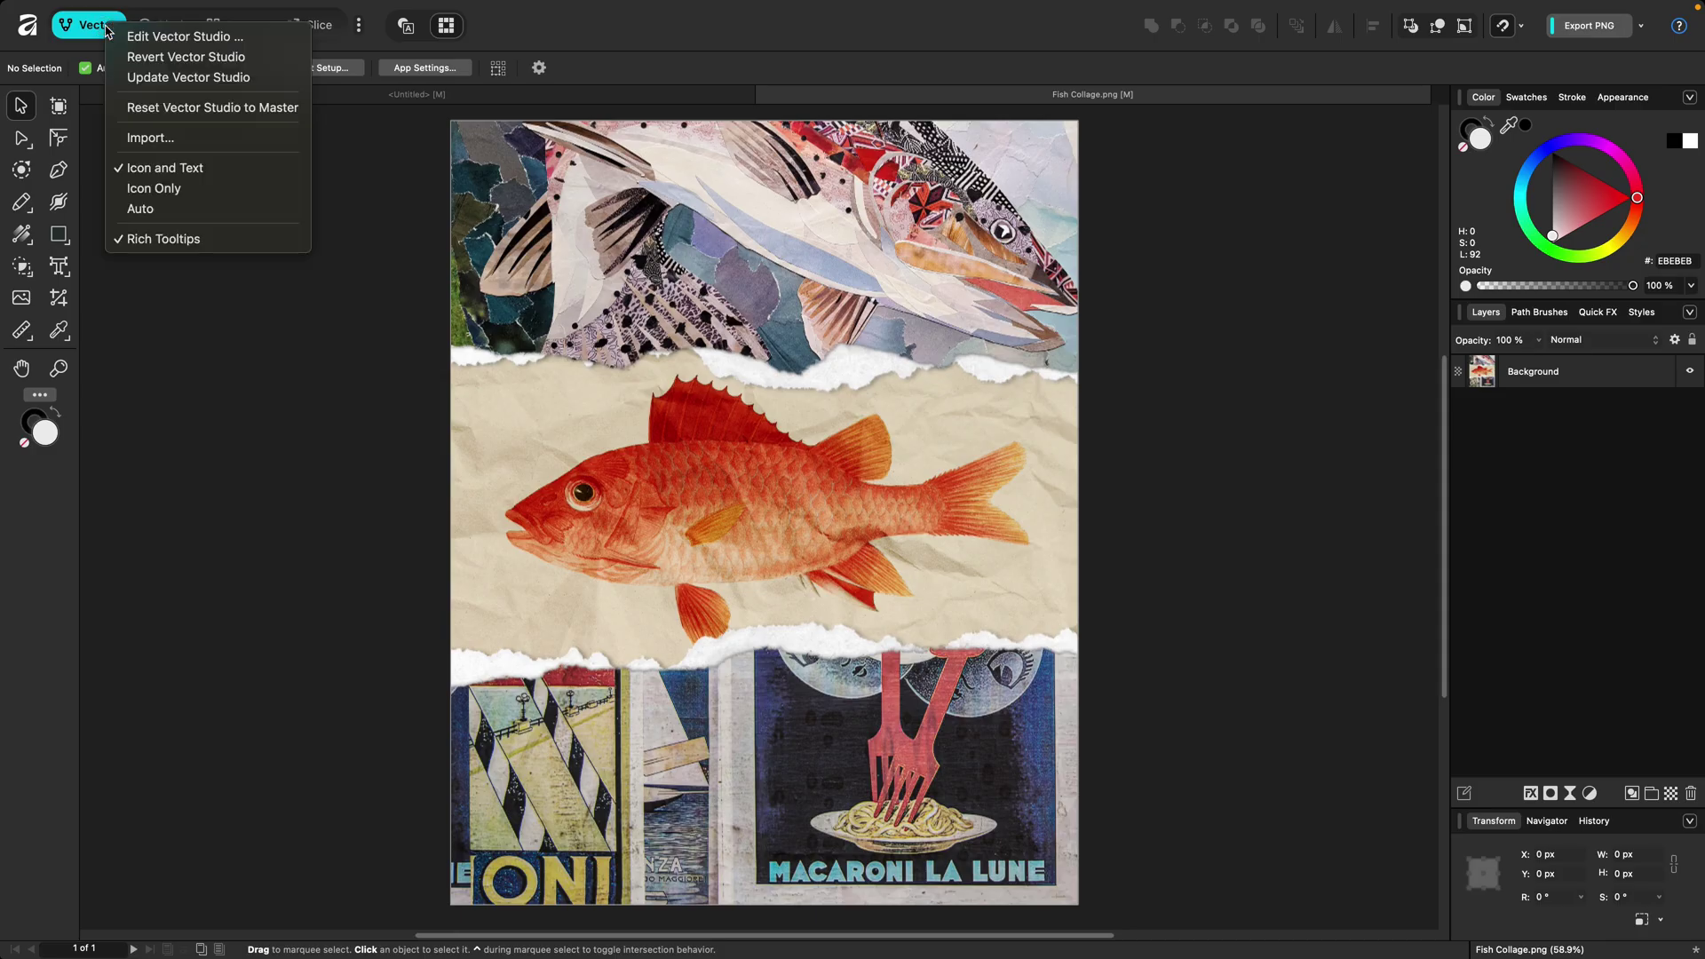
click(151, 36)
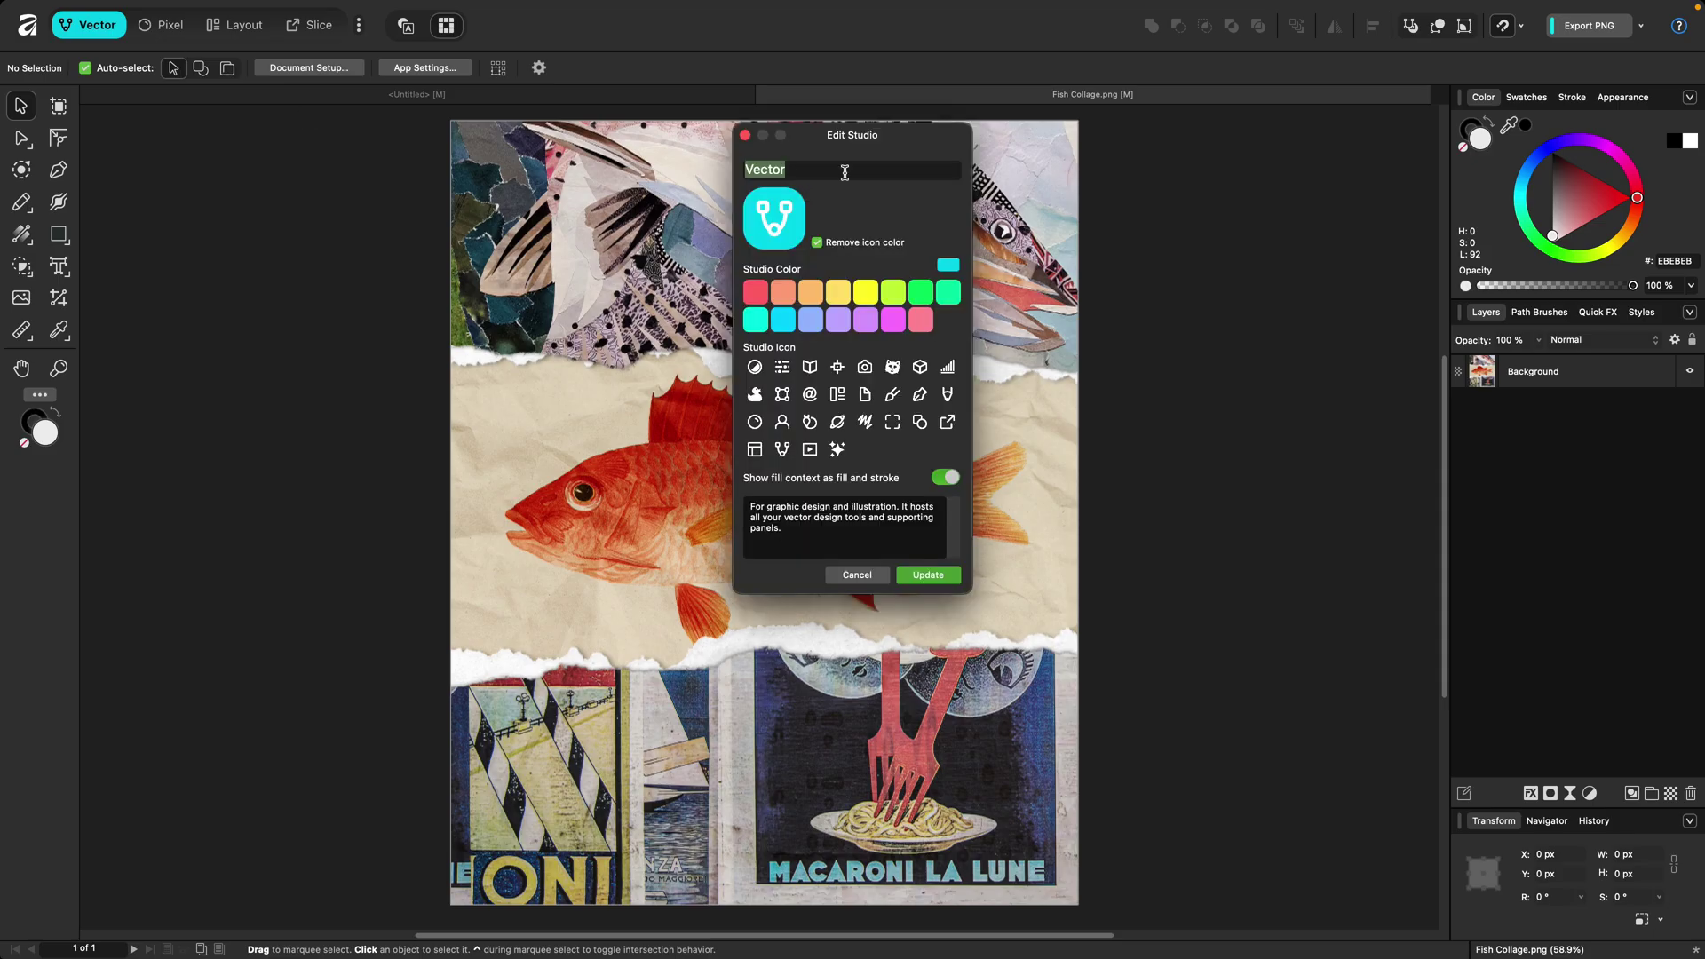
click(811, 321)
click(857, 576)
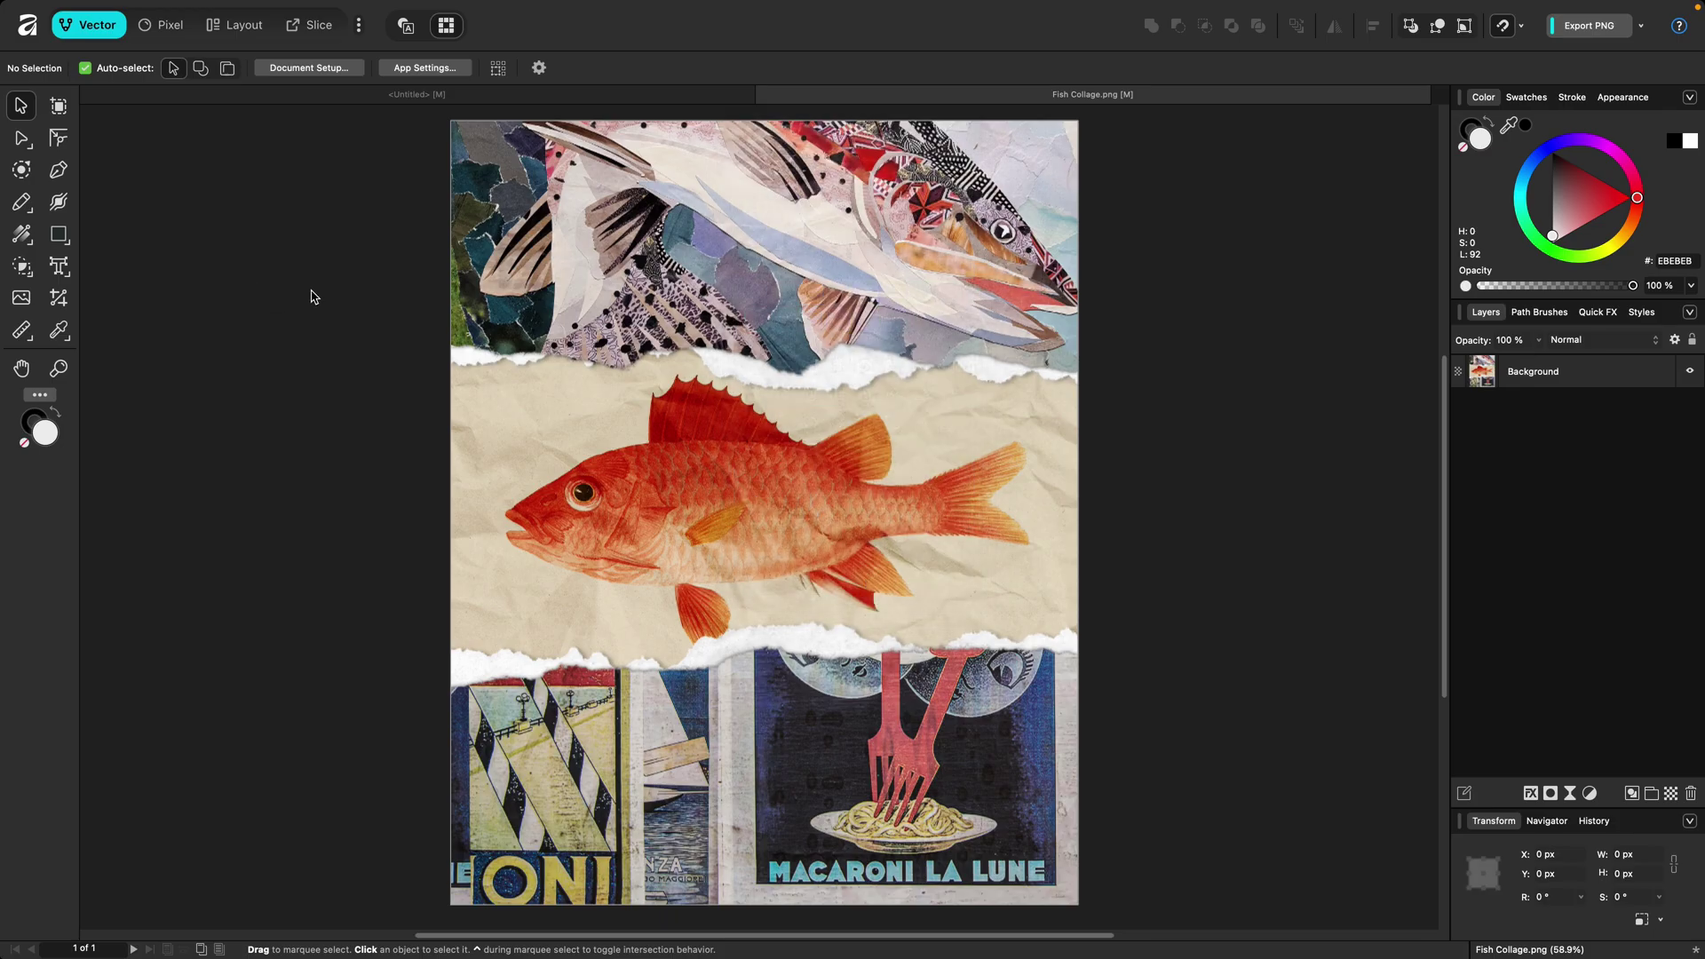
right_click(101, 35)
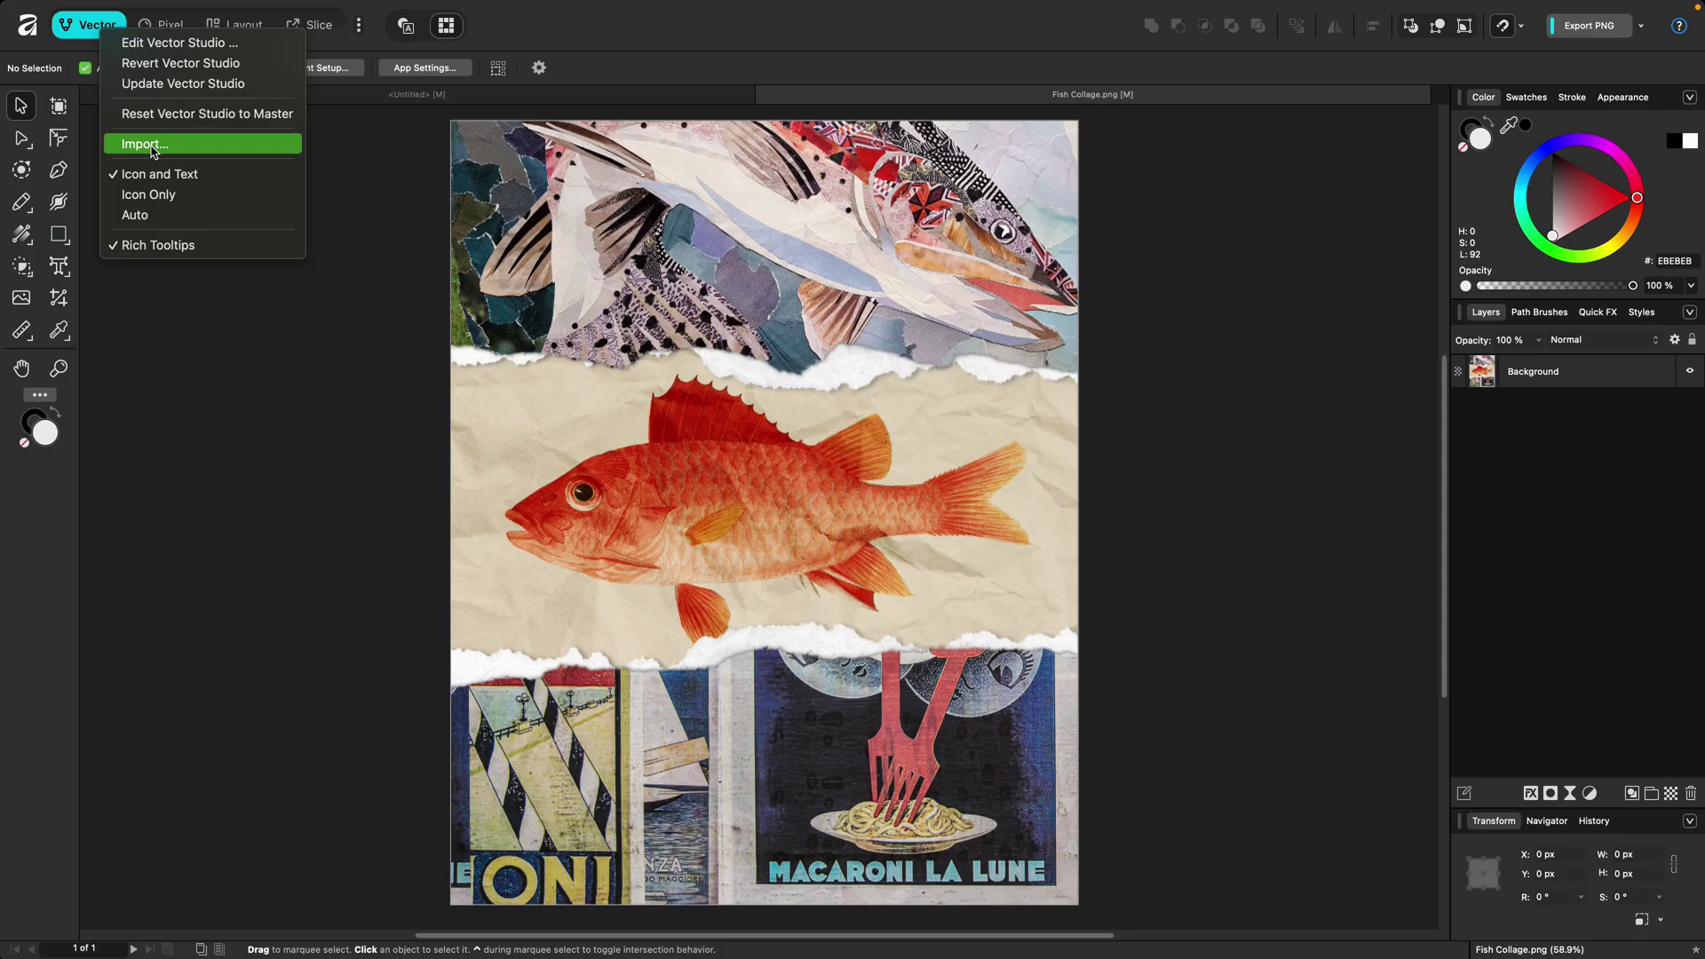
Step: Check the Vector entry's options, then move Slice below Vector and back below Layout
click(359, 25)
click(359, 24)
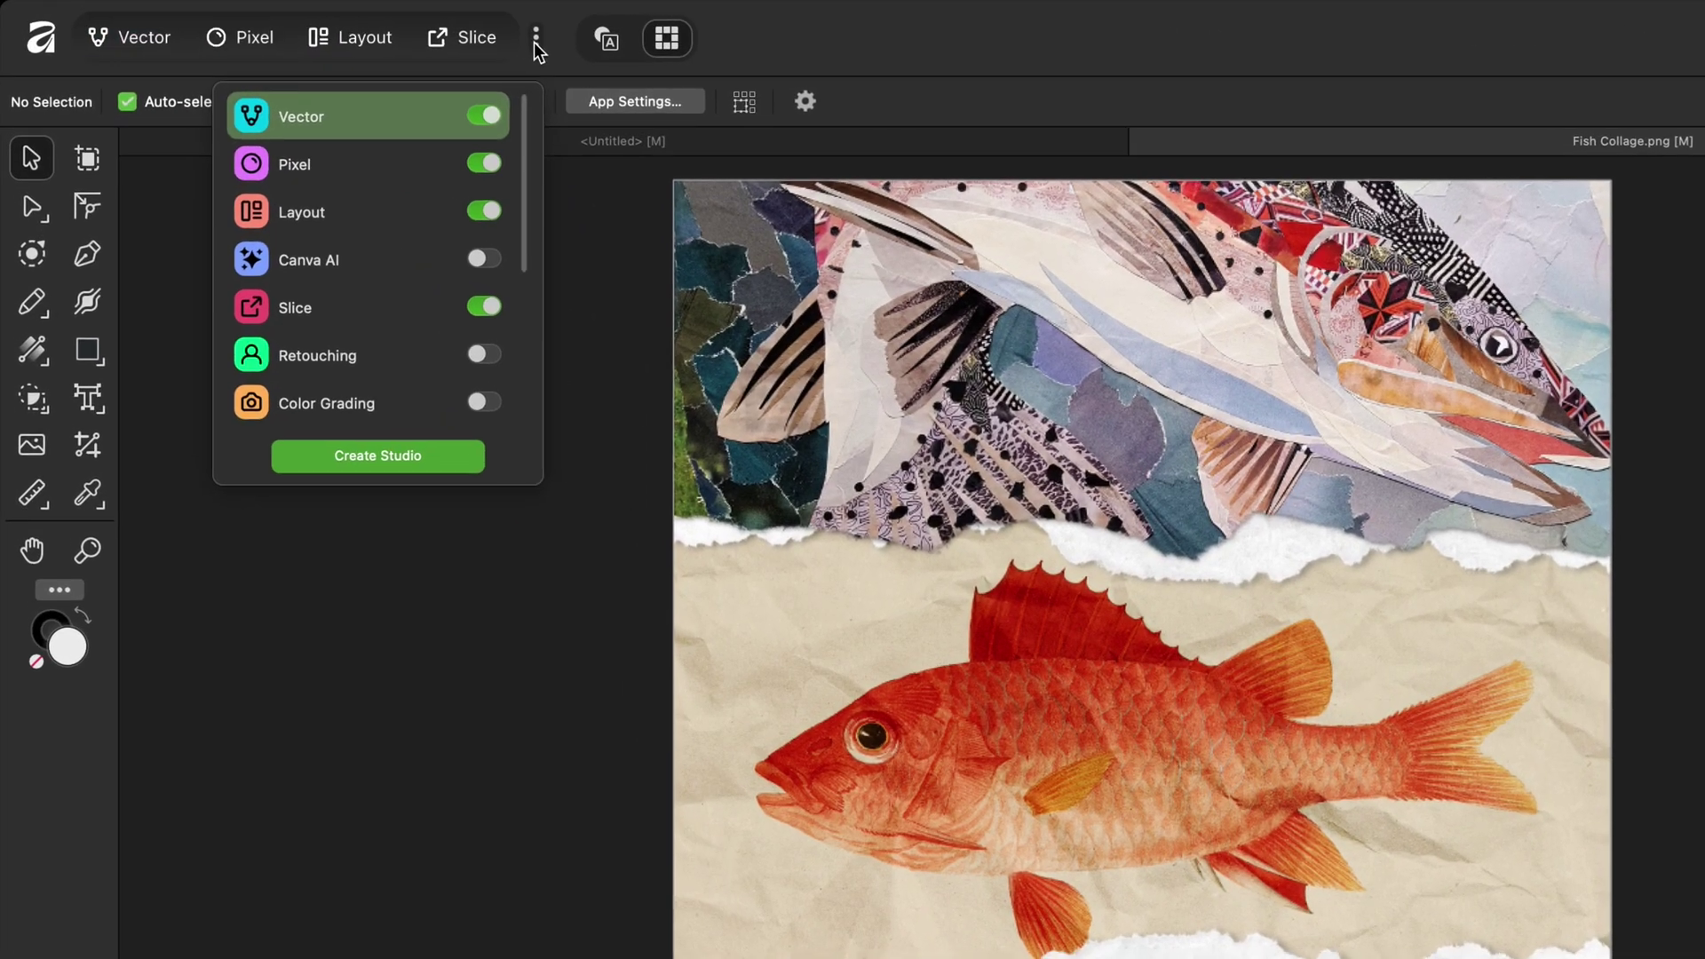
right_click(375, 115)
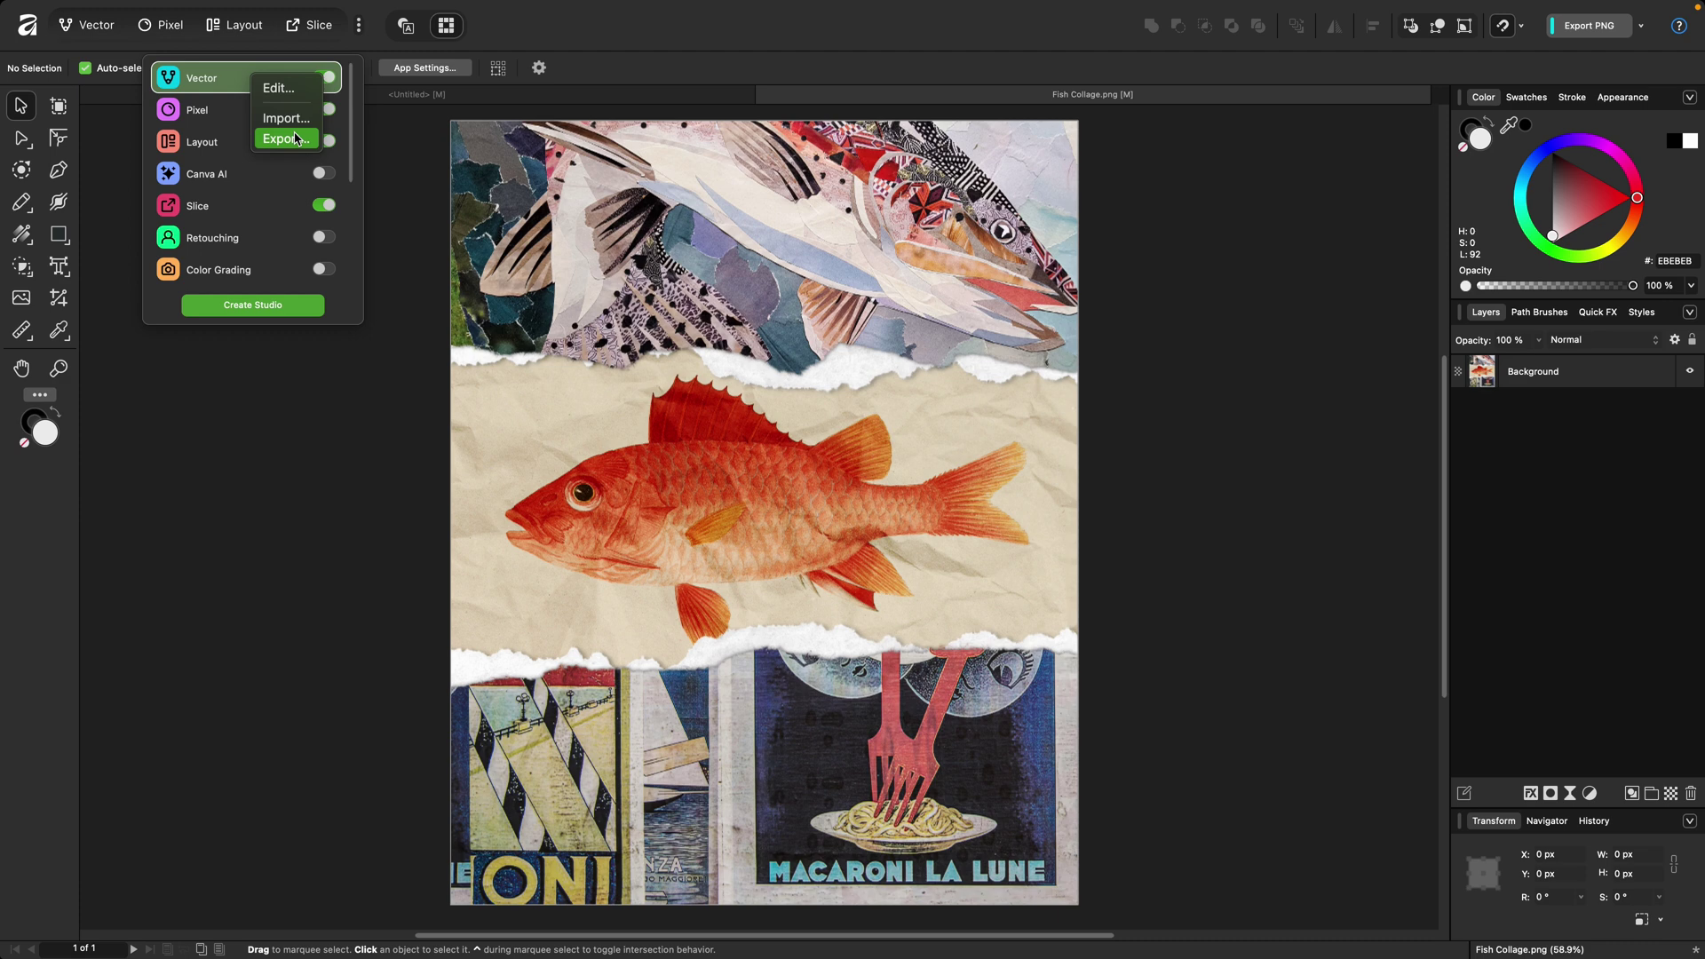
click(295, 139)
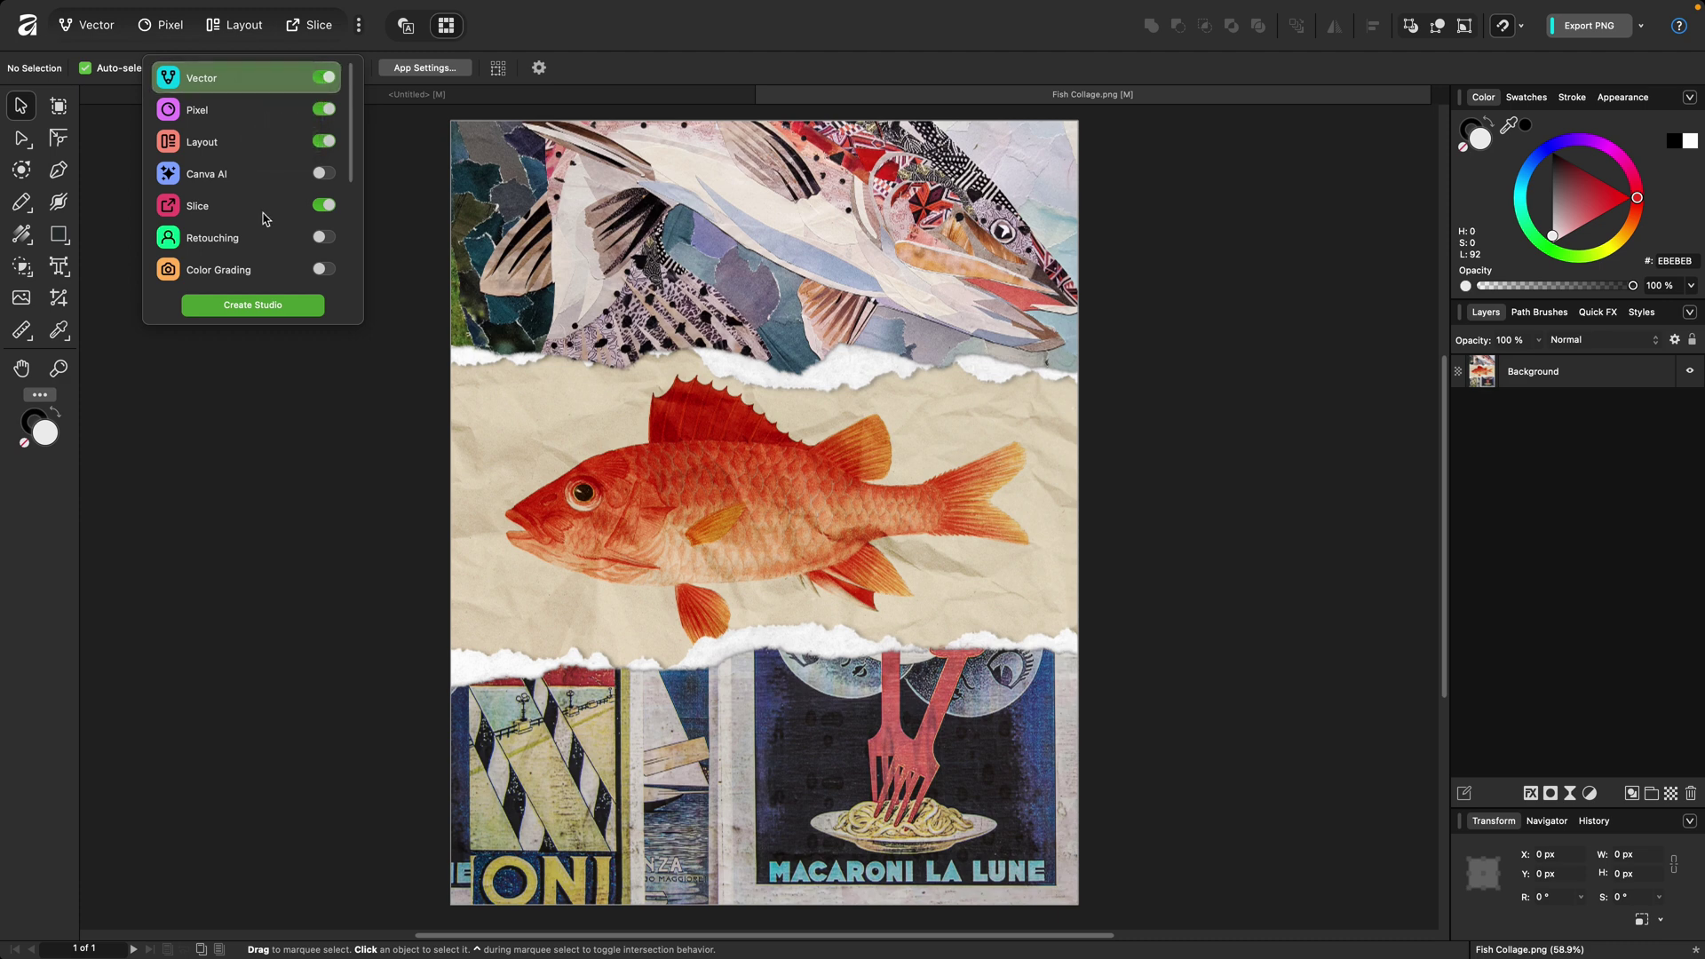
drag(263, 218, 265, 105)
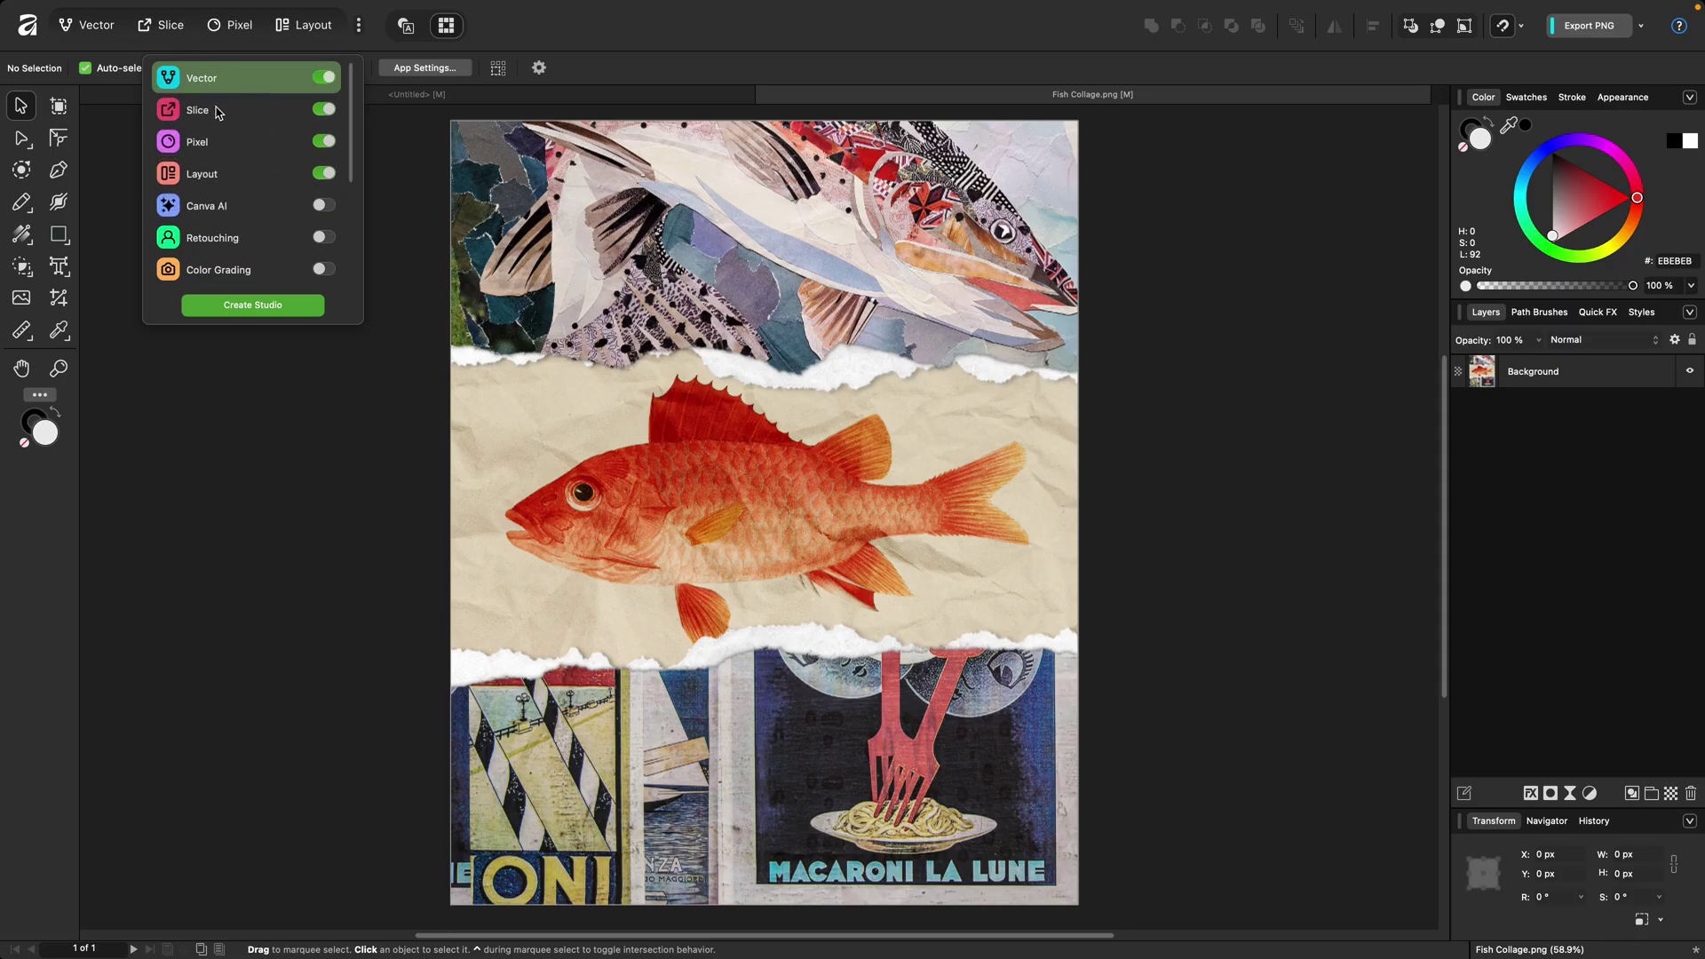
drag(216, 111, 223, 186)
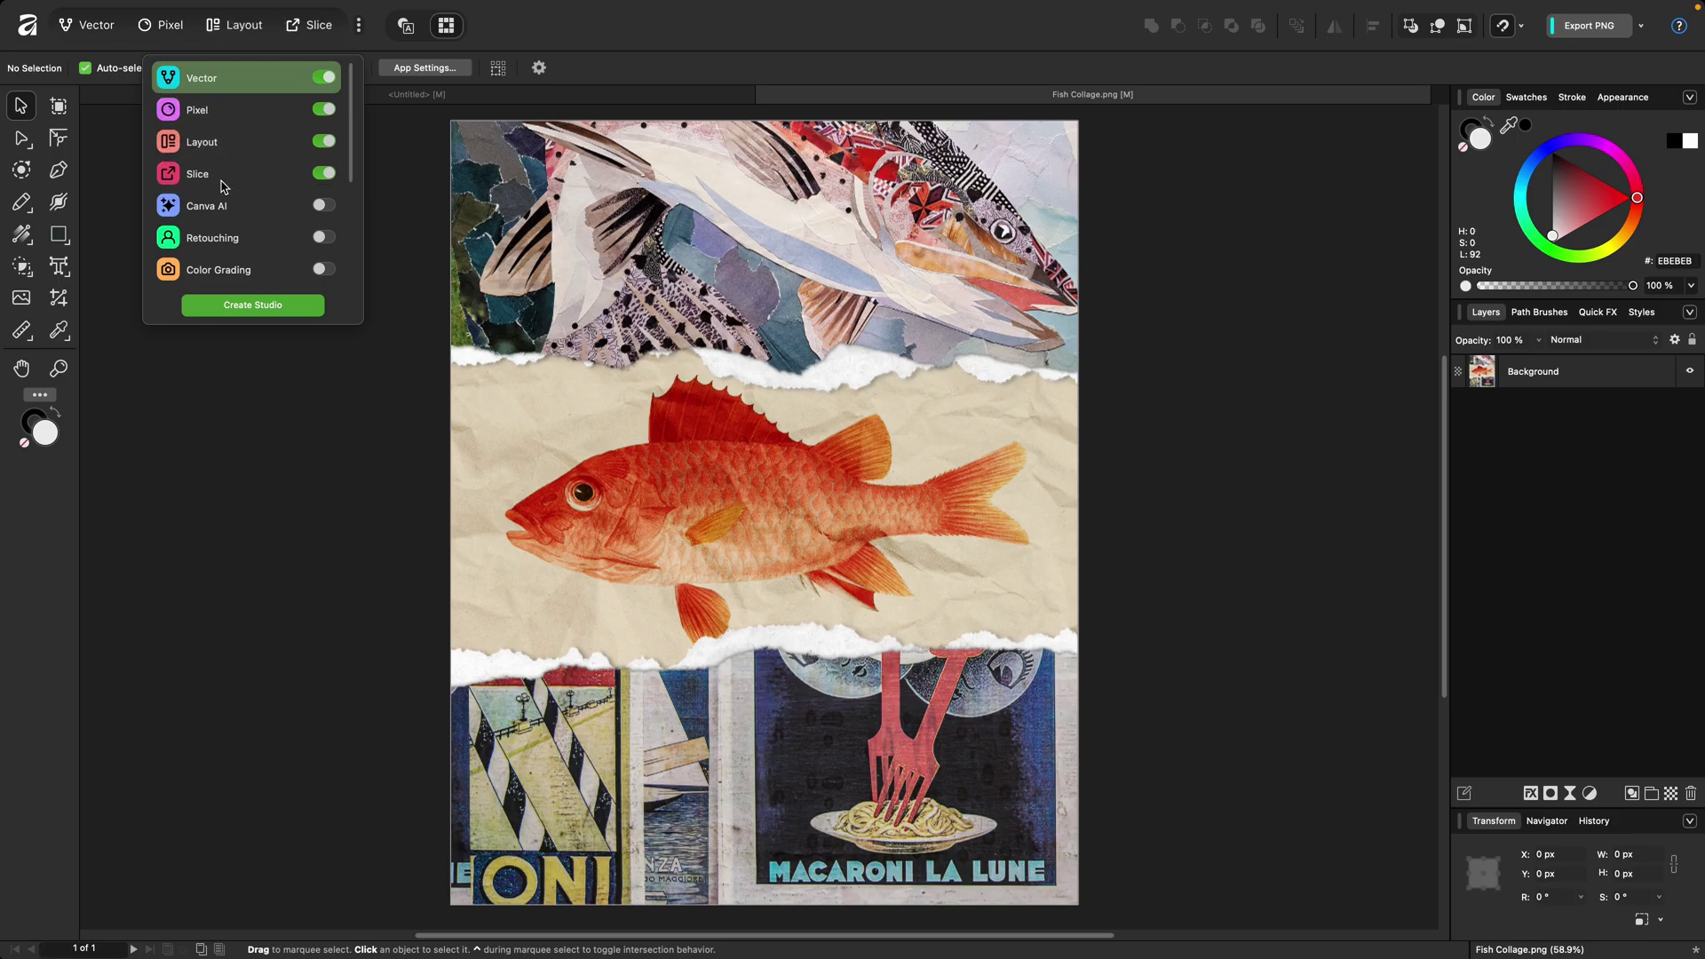
key(Escape)
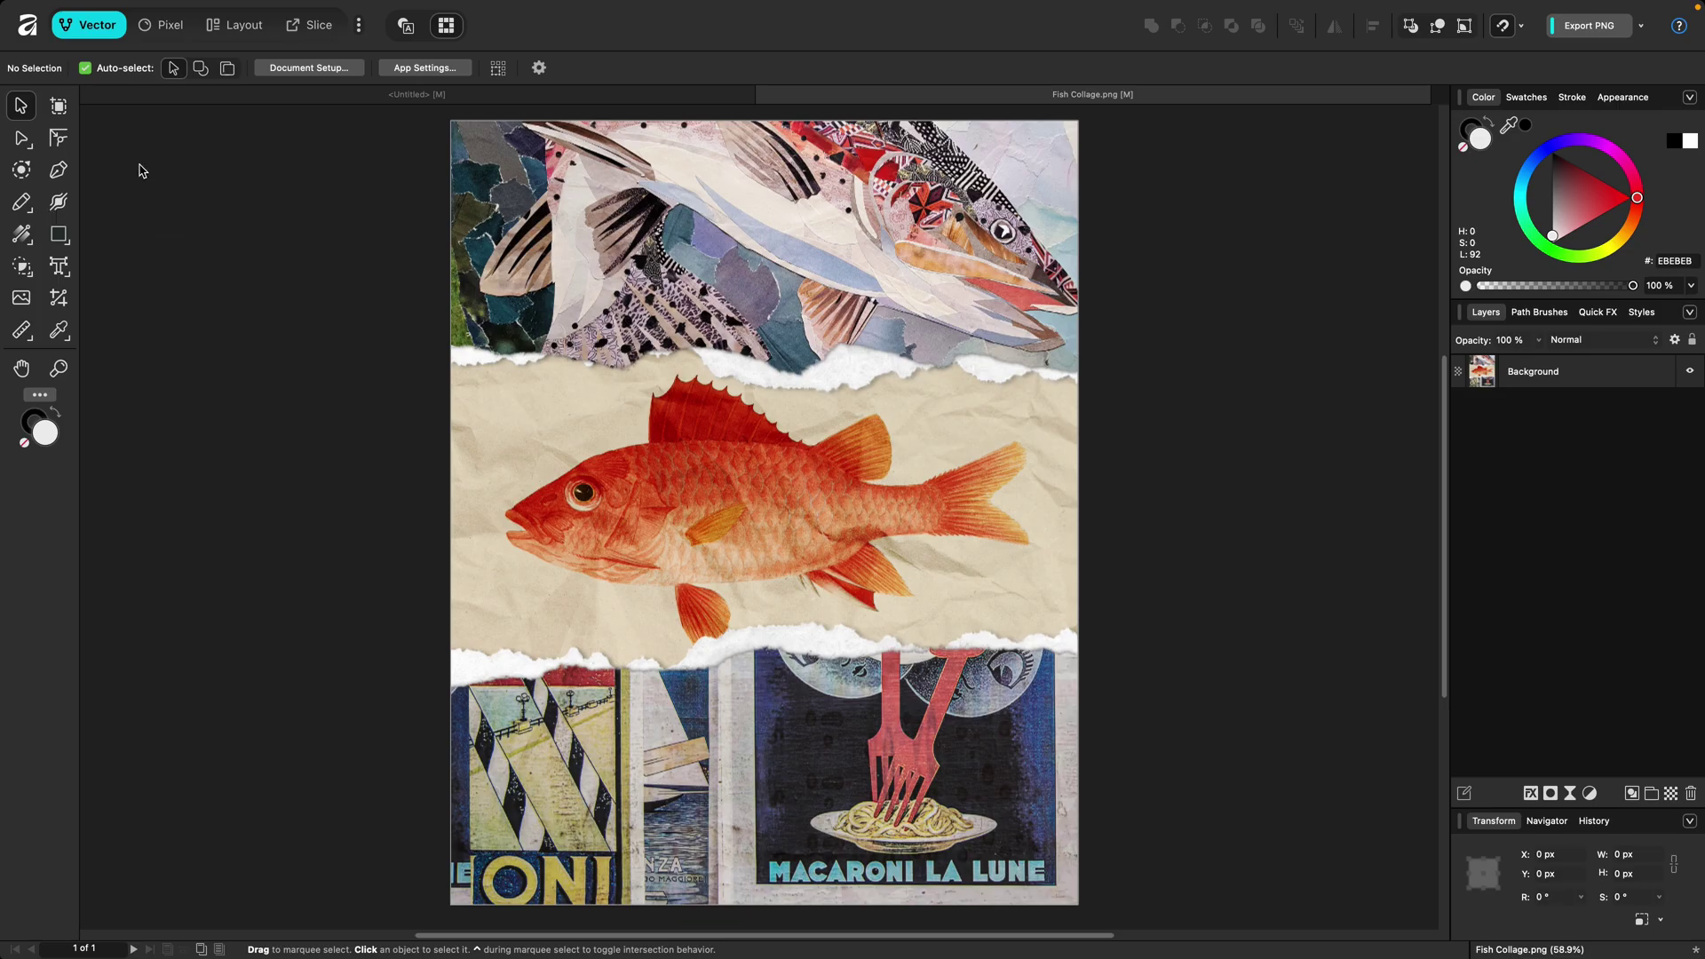
Step: Update the Vector studio with its current setup and open Customize Tools
right_click(107, 35)
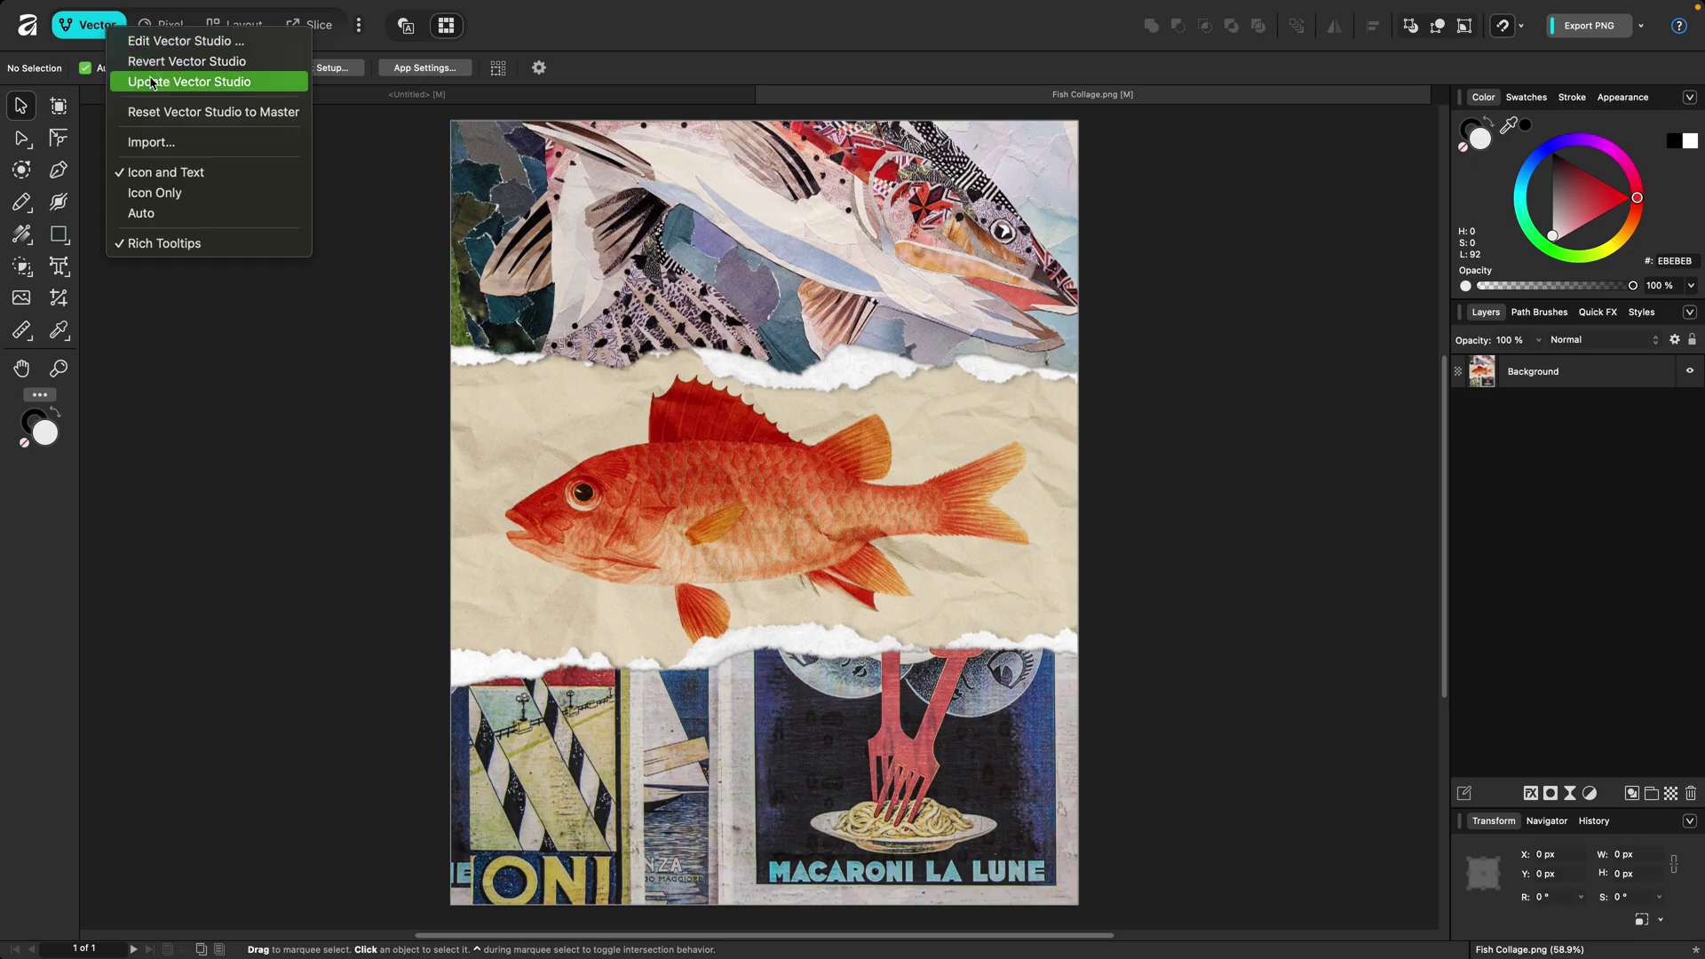
click(223, 317)
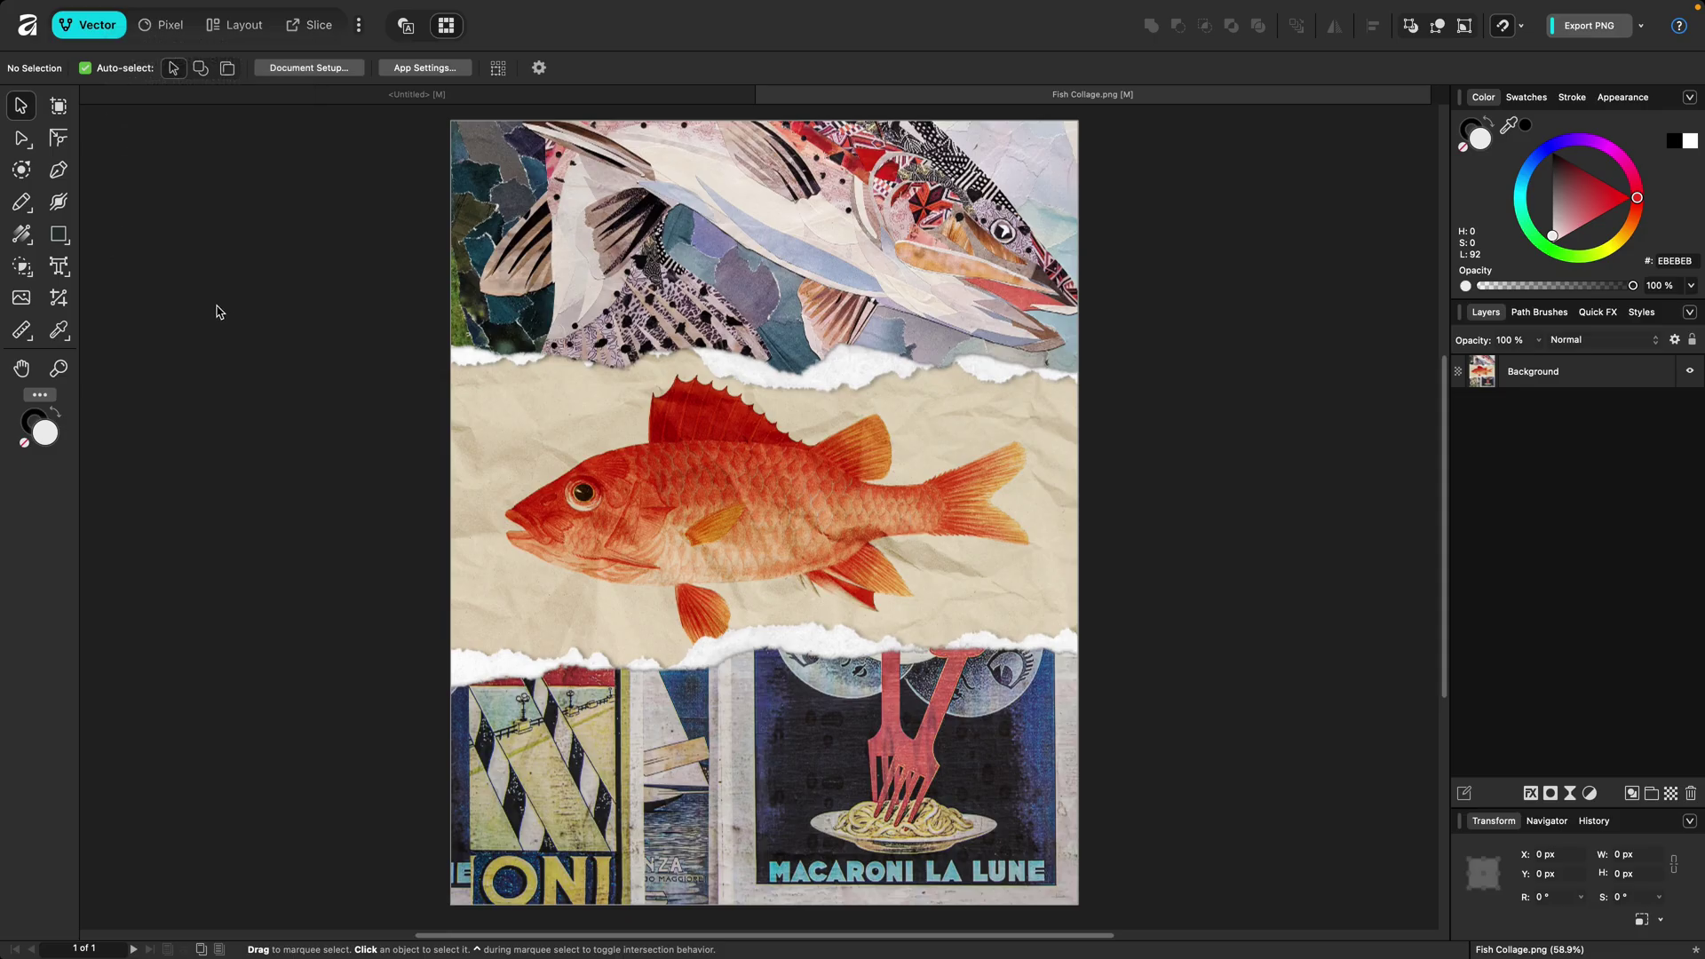
click(41, 395)
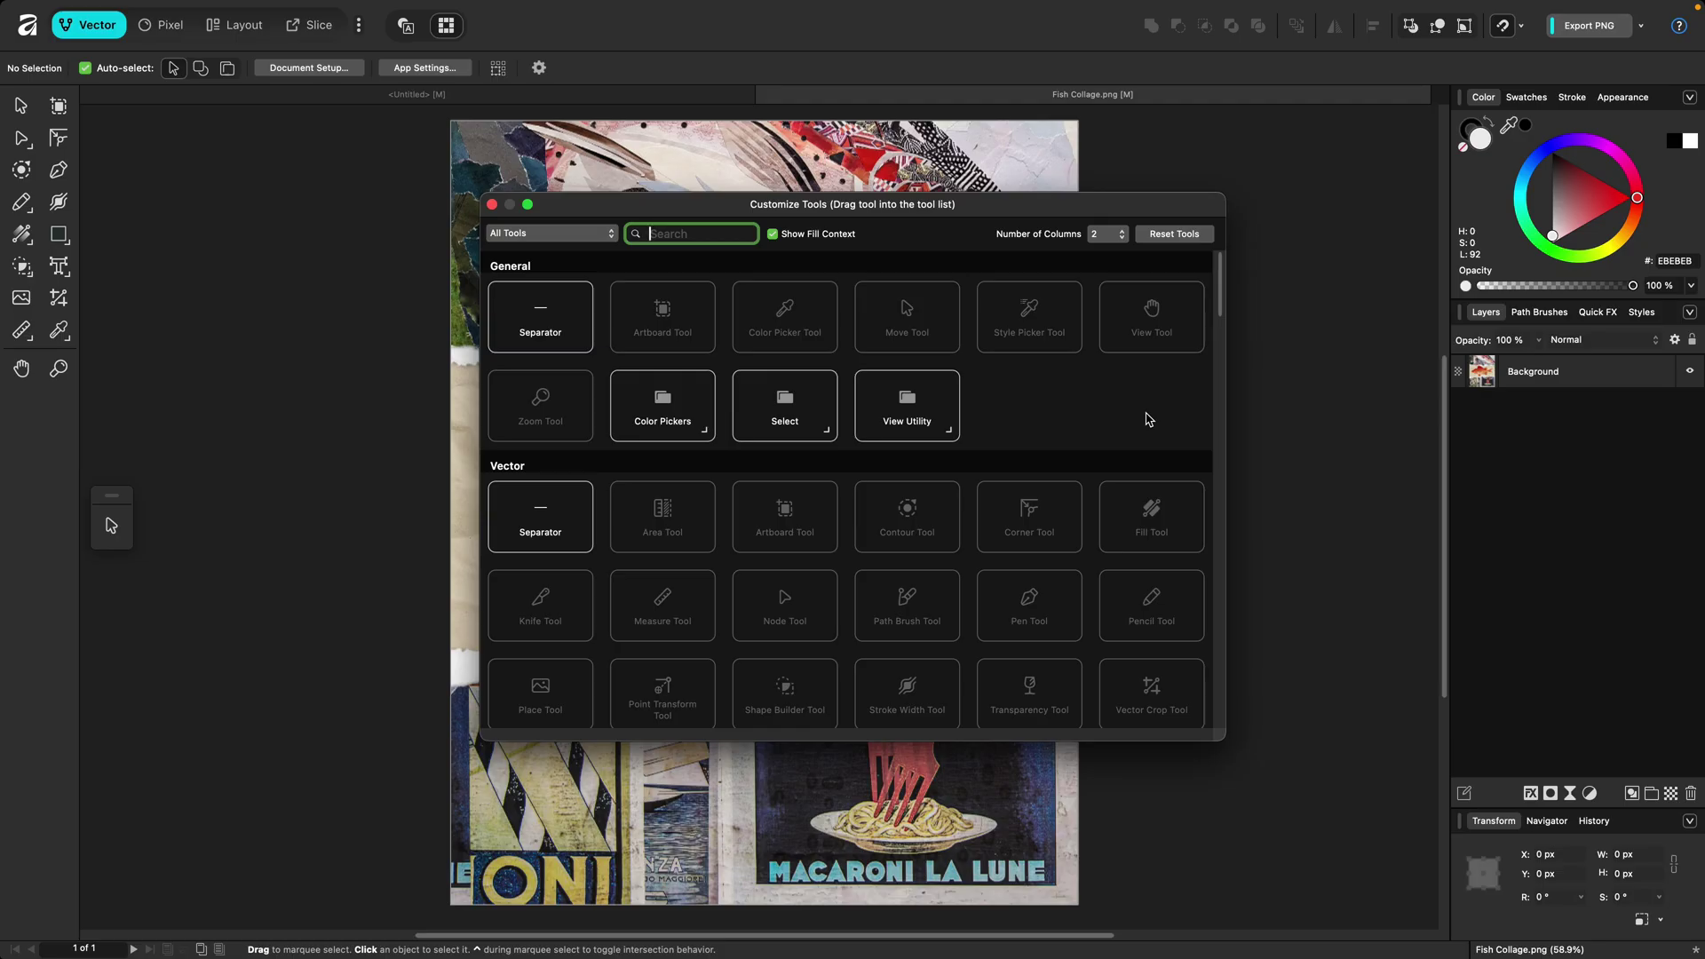
scroll(983, 482, down, 4)
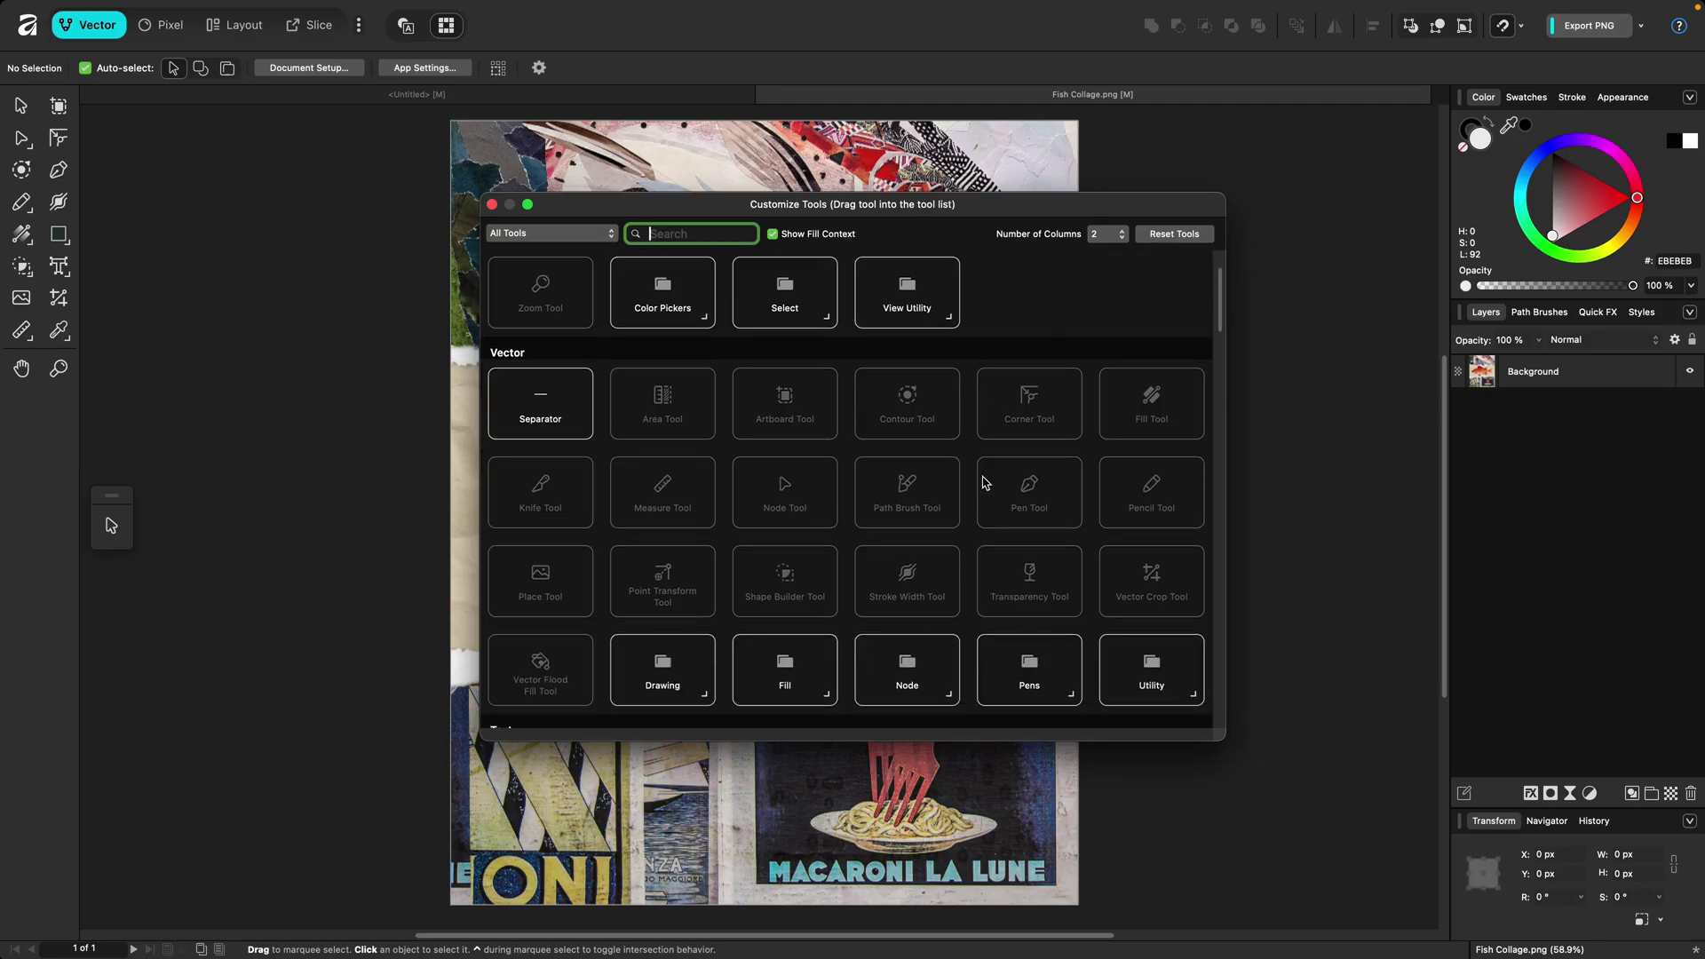
scroll(893, 457, up, 4)
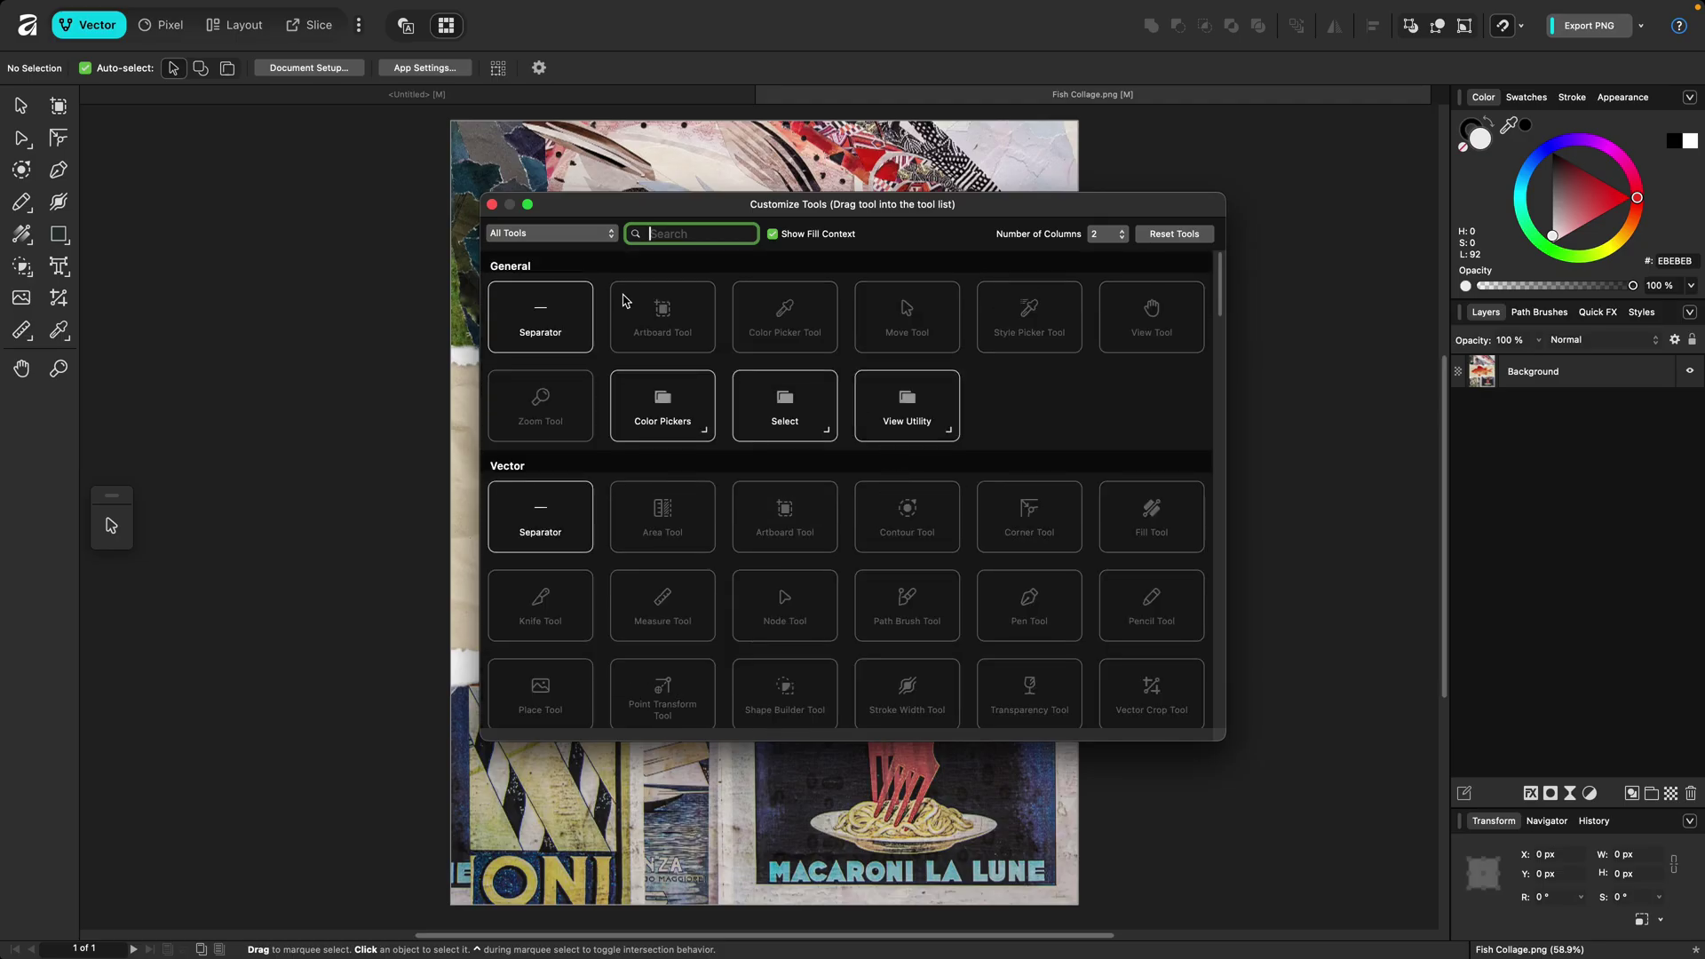
click(566, 231)
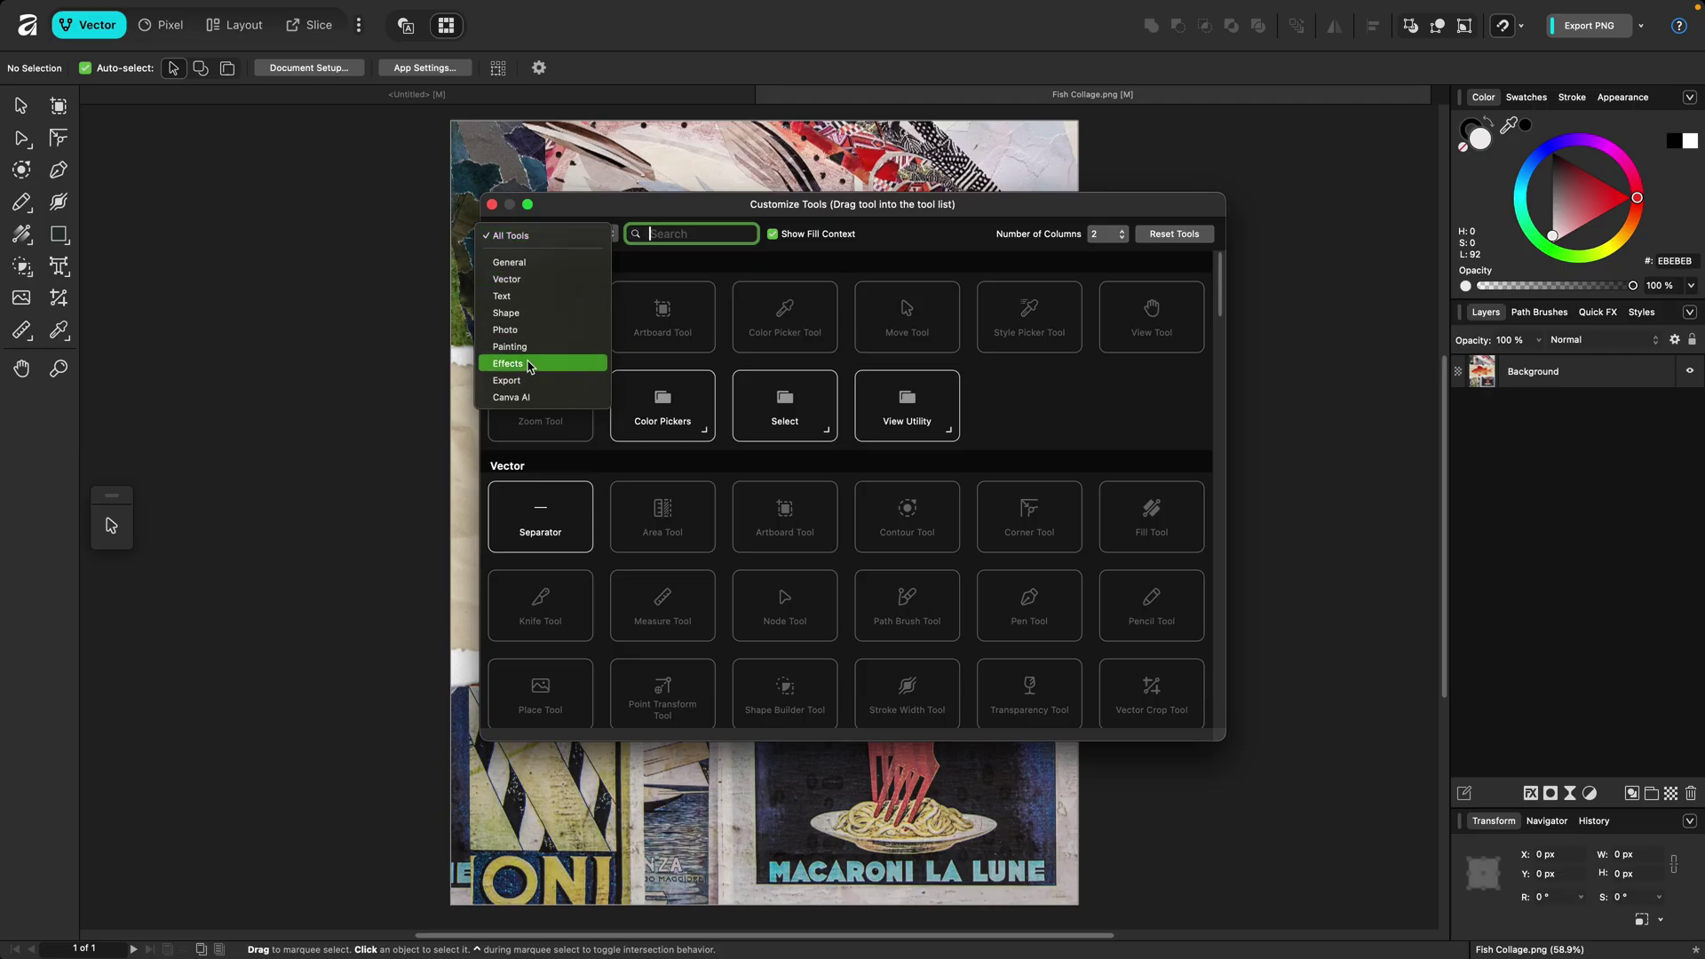
click(693, 274)
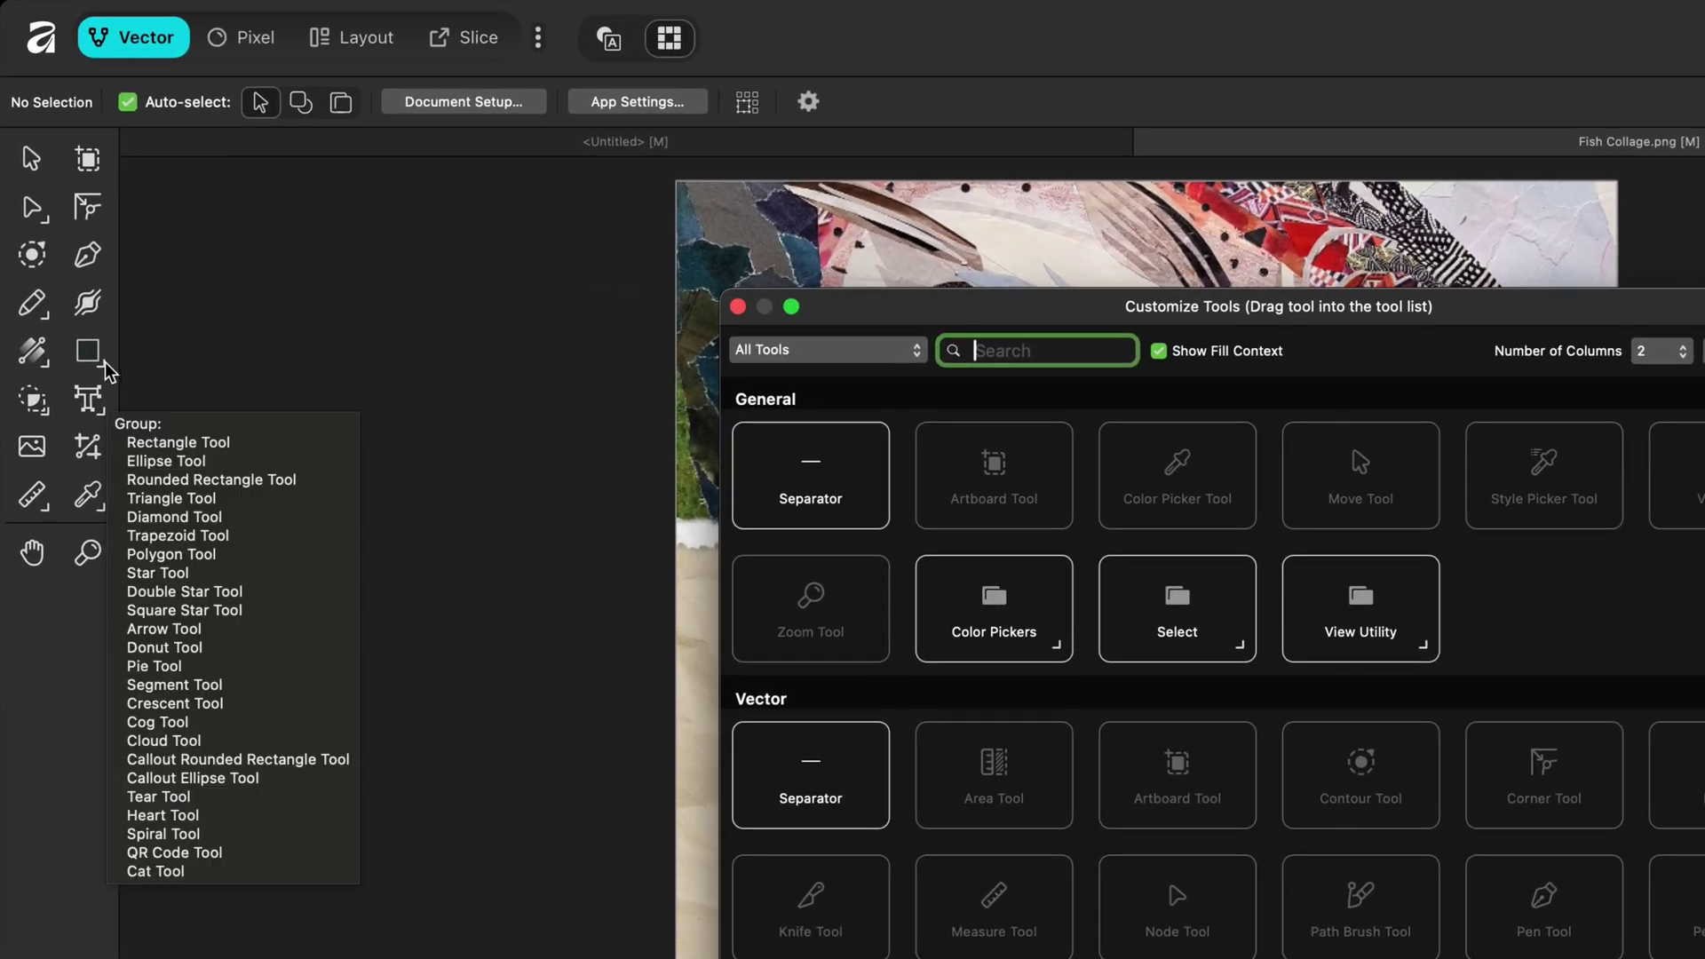
click(286, 356)
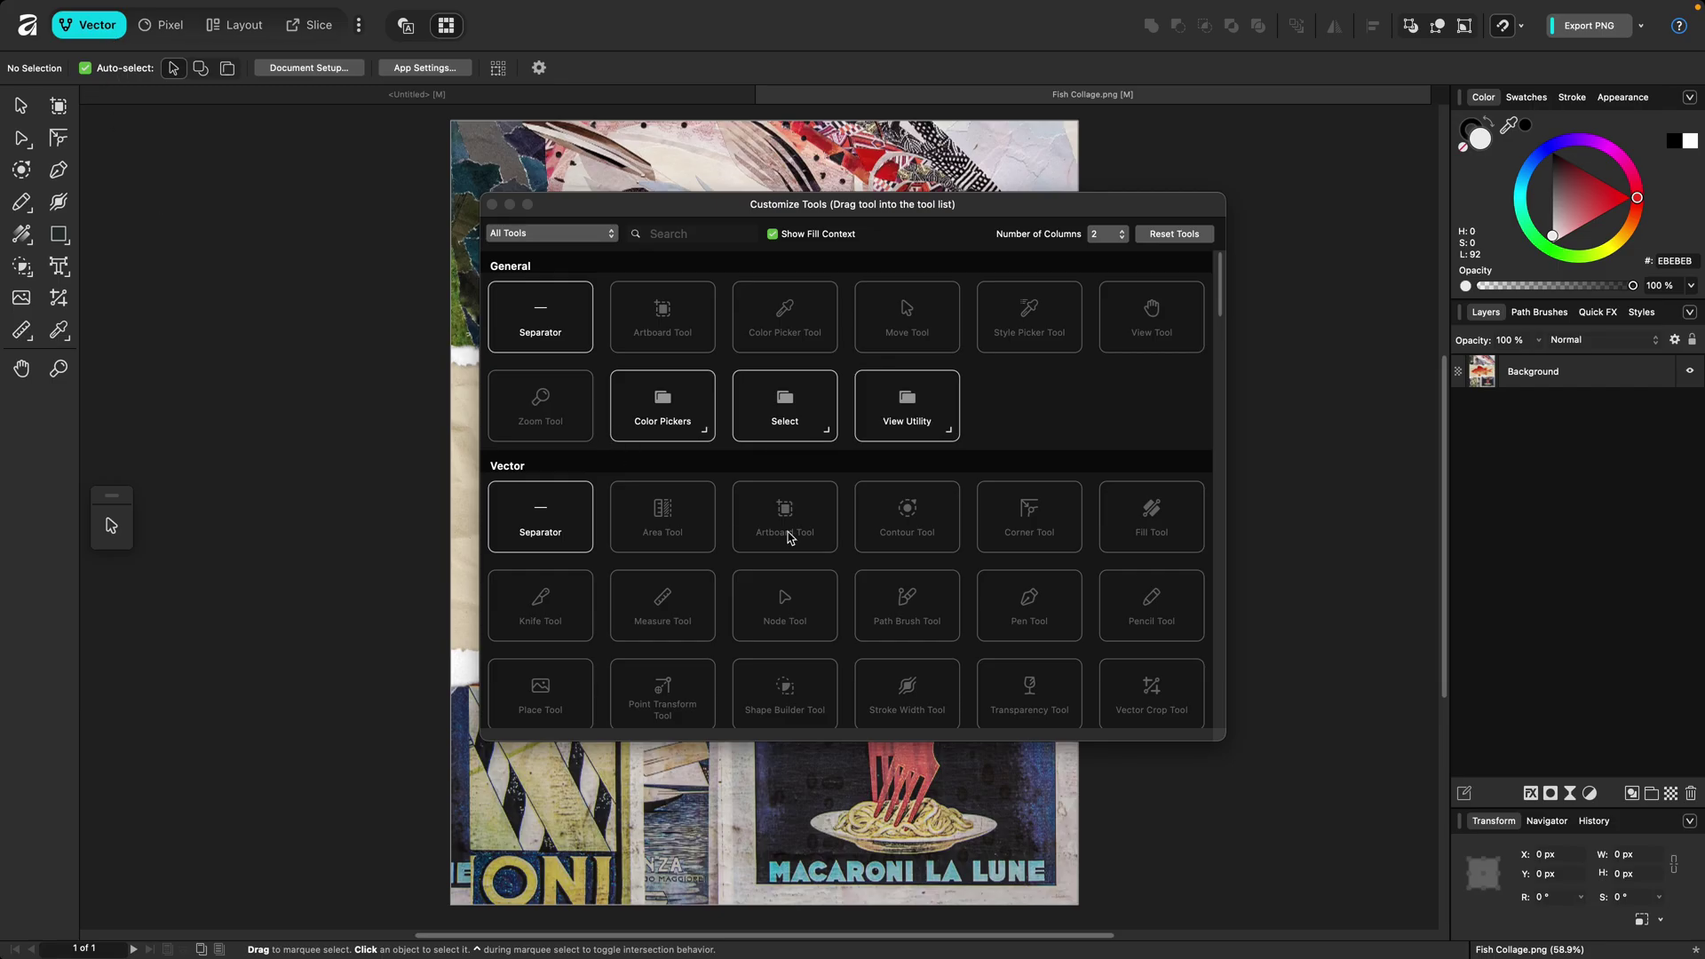
scroll(788, 537, down, 3)
scroll(789, 538, down, 5)
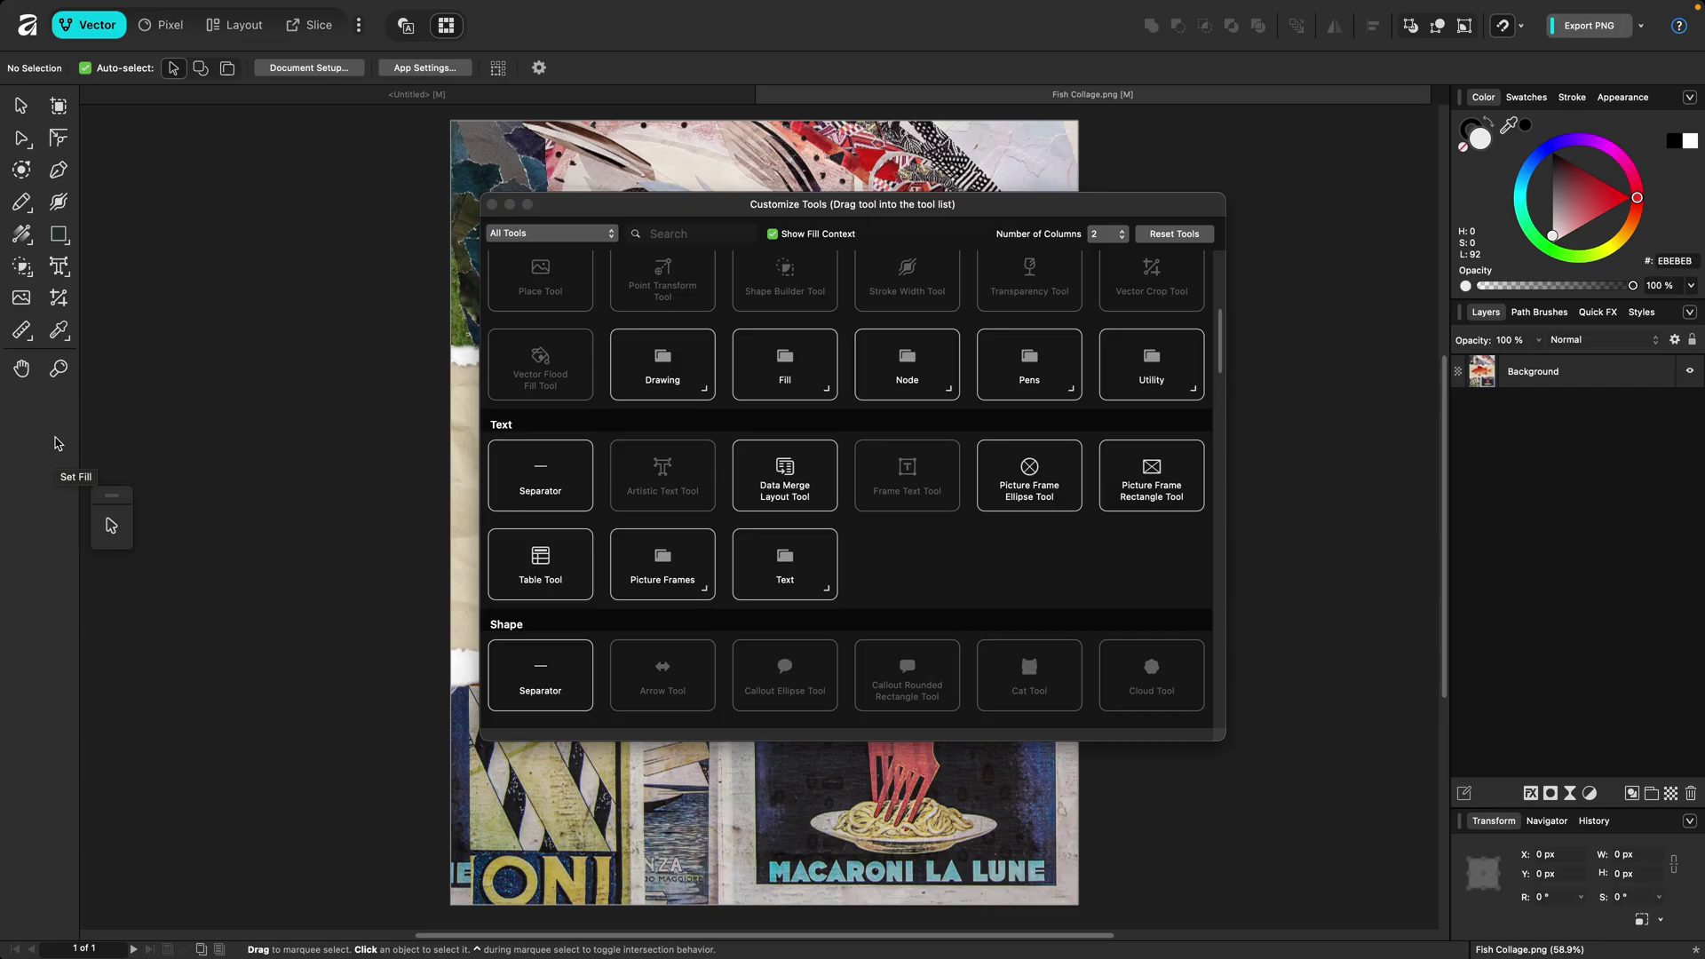
Step: Add the Picture Frame Ellipse, Picture Frame Rectangle and Table tools to the floating tools
drag(1030, 480, 21, 404)
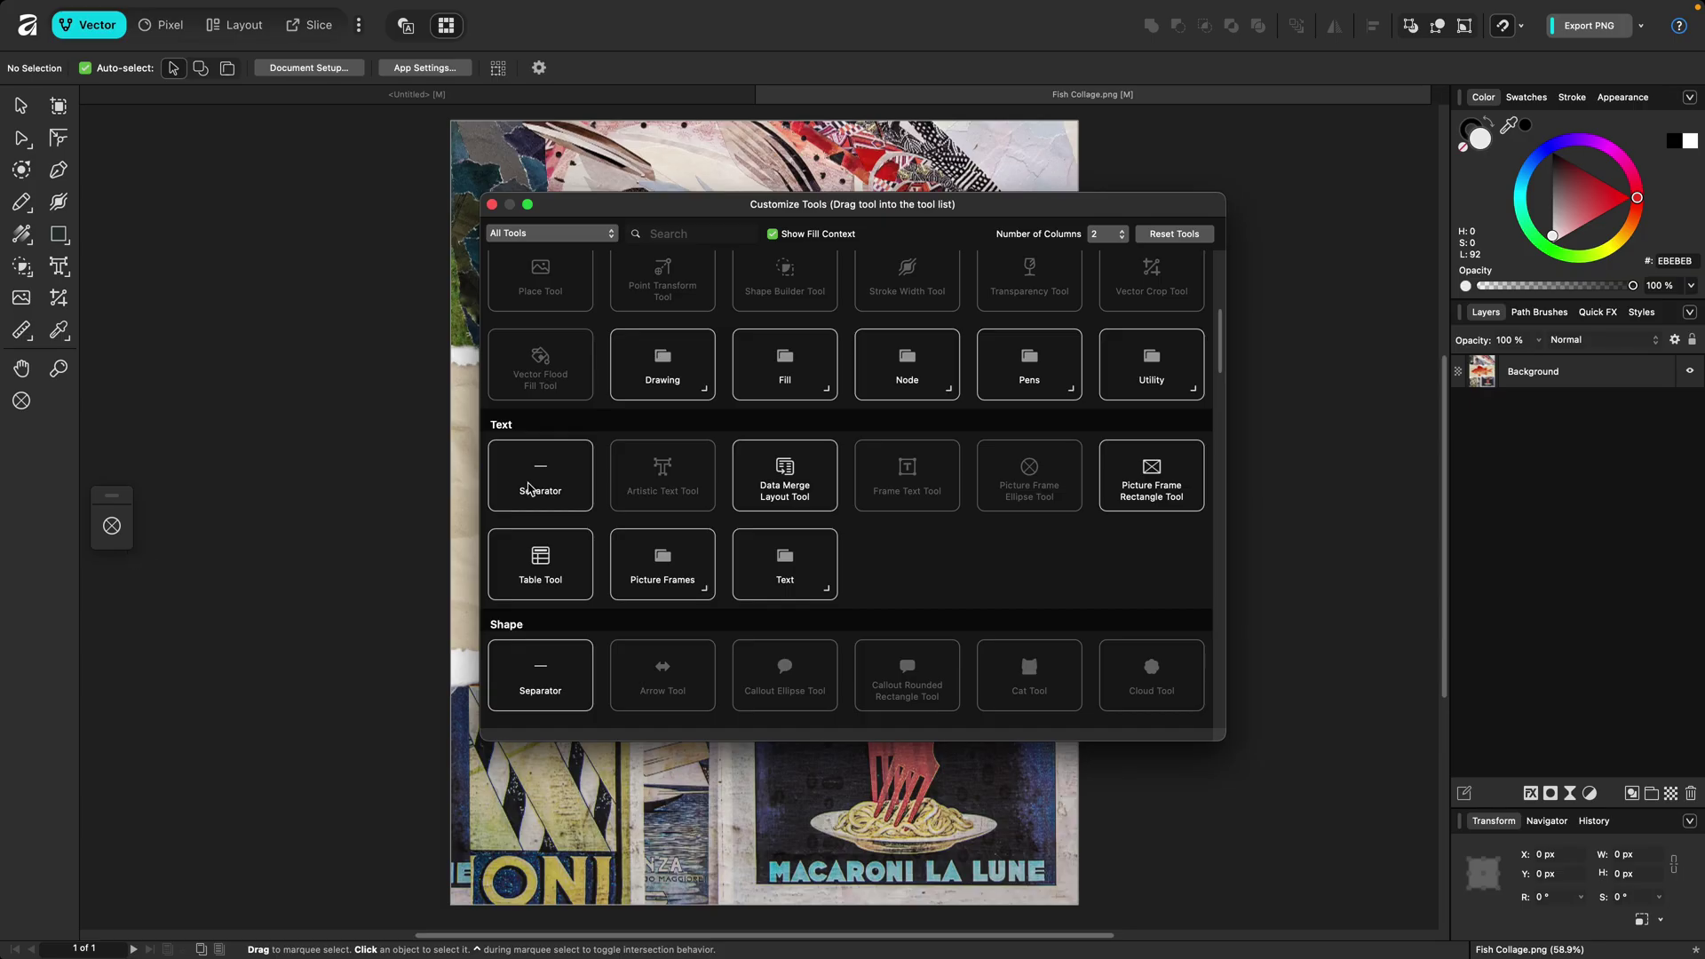
drag(1168, 494, 129, 503)
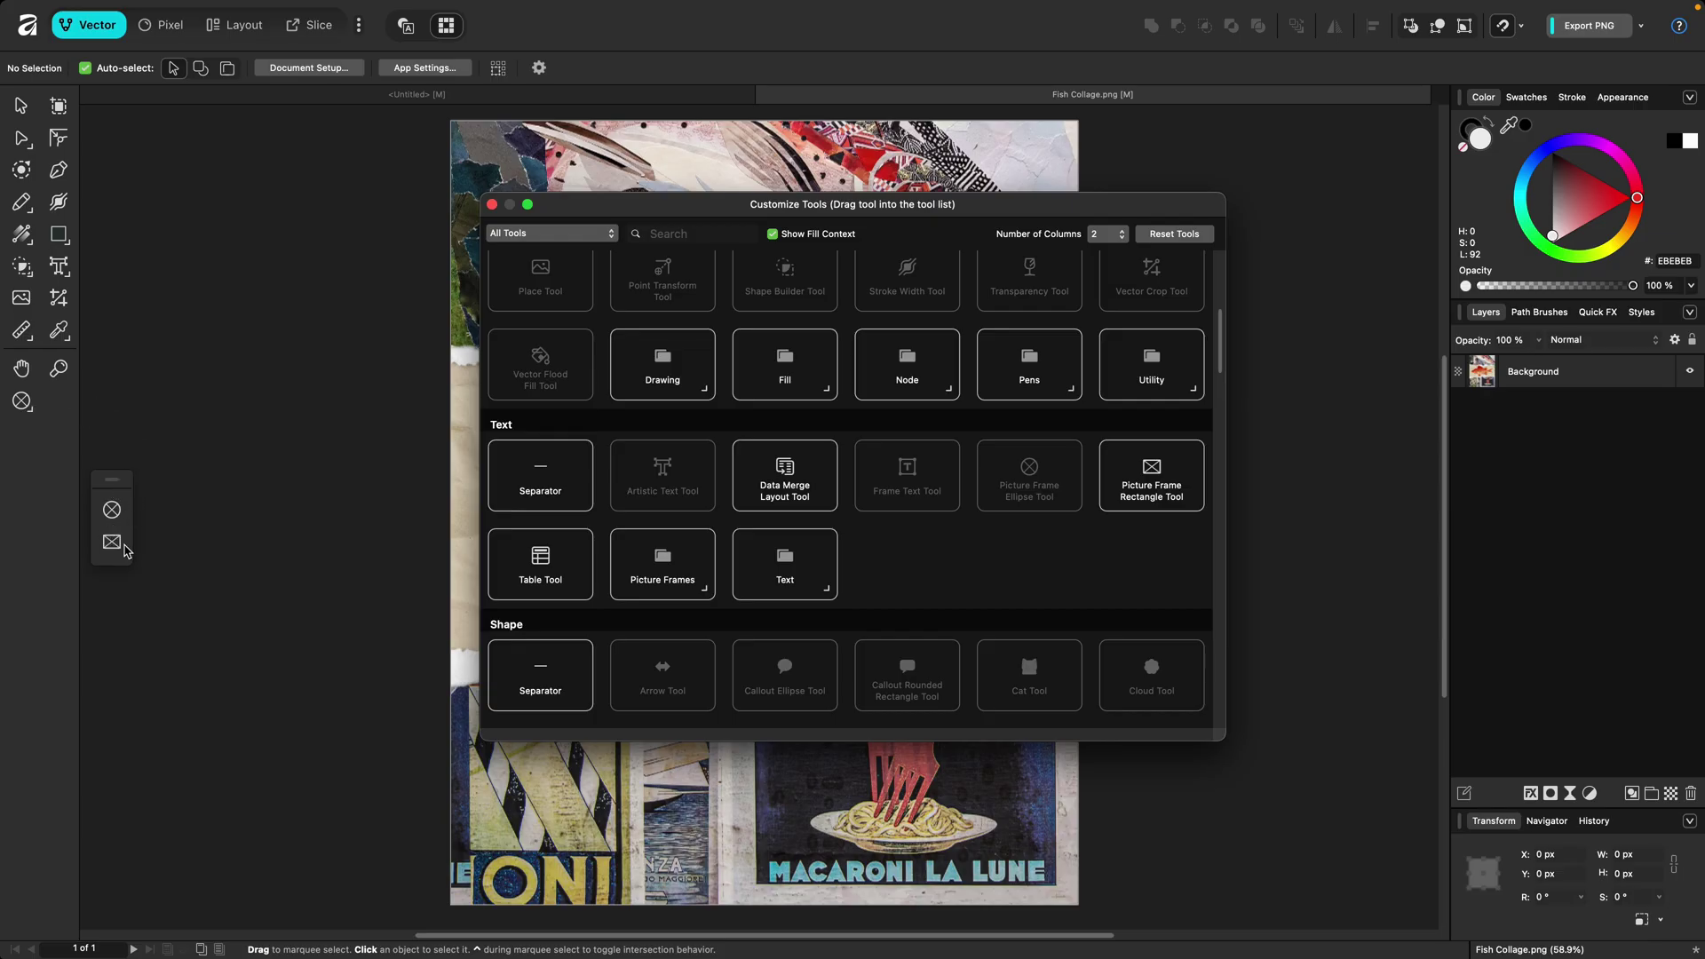
drag(542, 565, 133, 559)
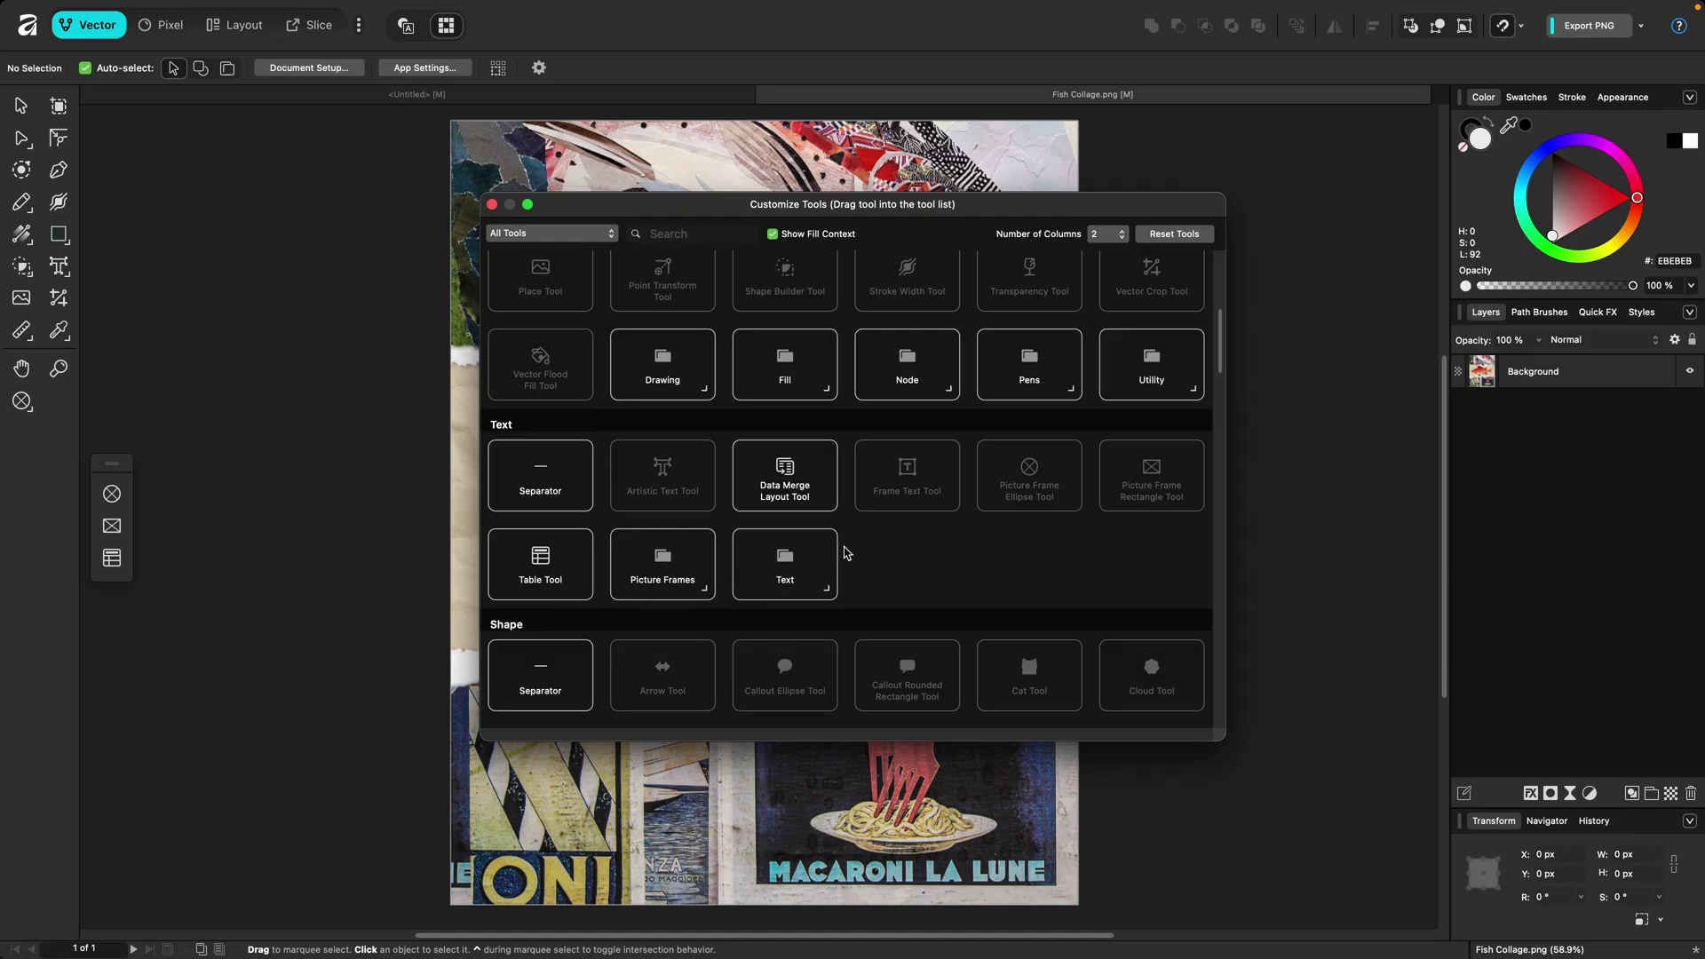
Step: Add the Picture Frames group to the main tools and remove its rectangle frame tool
scroll(934, 531, down, 1)
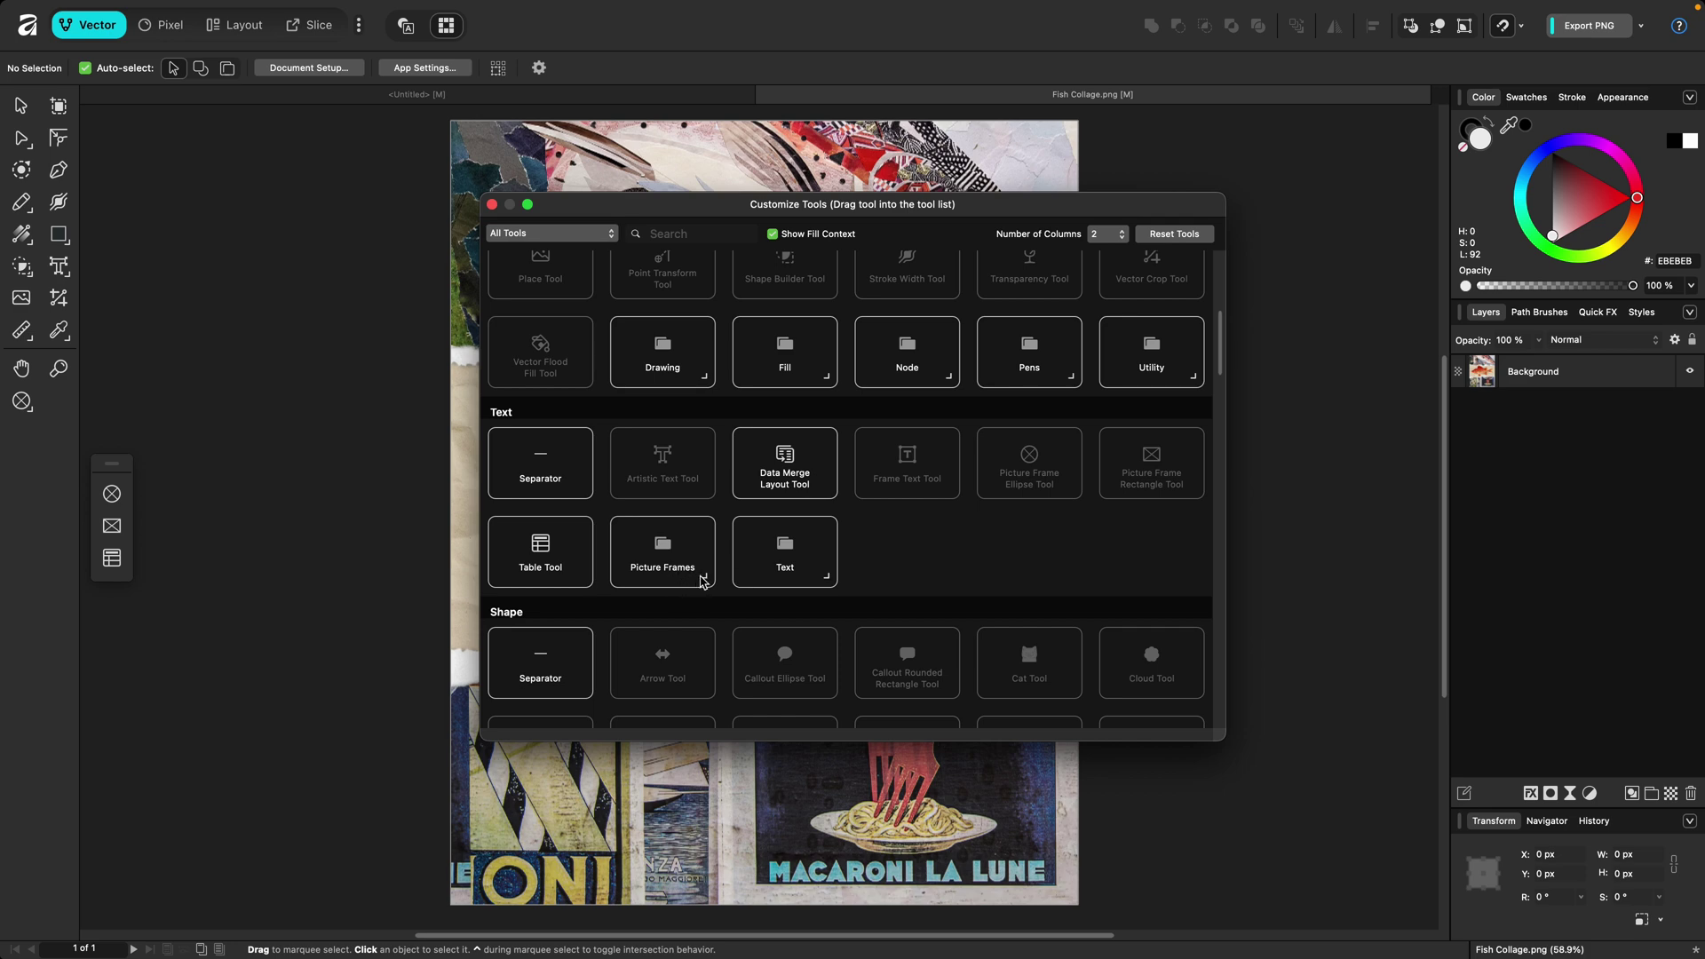
drag(677, 565, 60, 407)
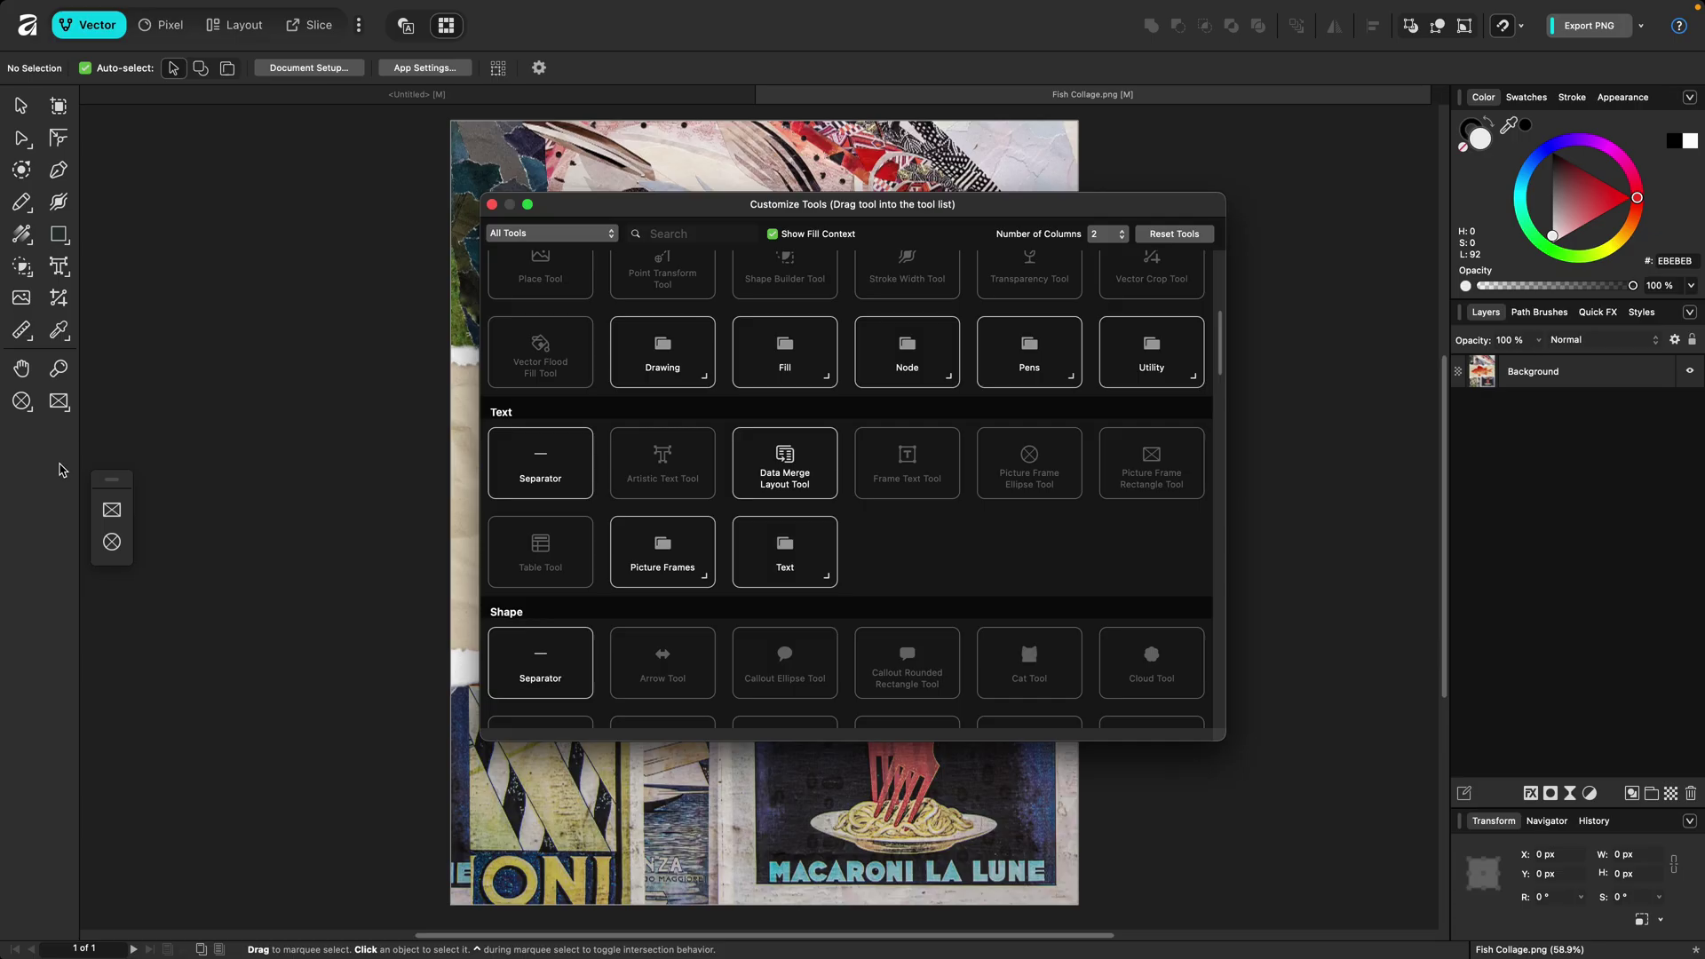
click(69, 418)
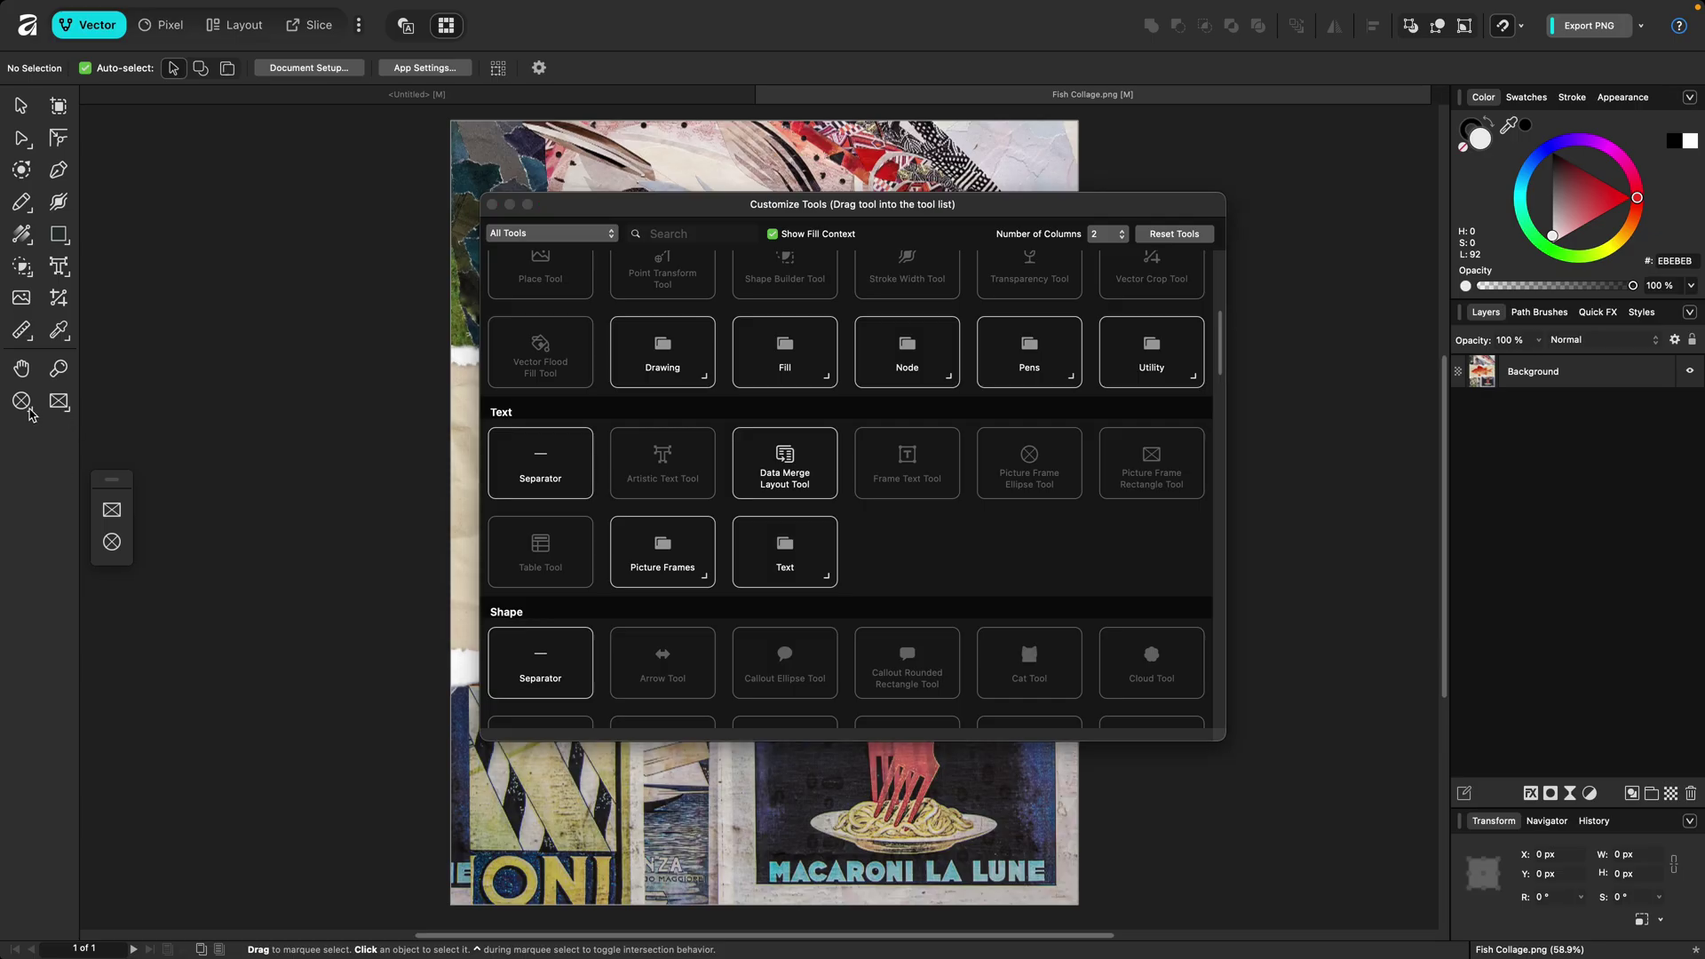
click(33, 414)
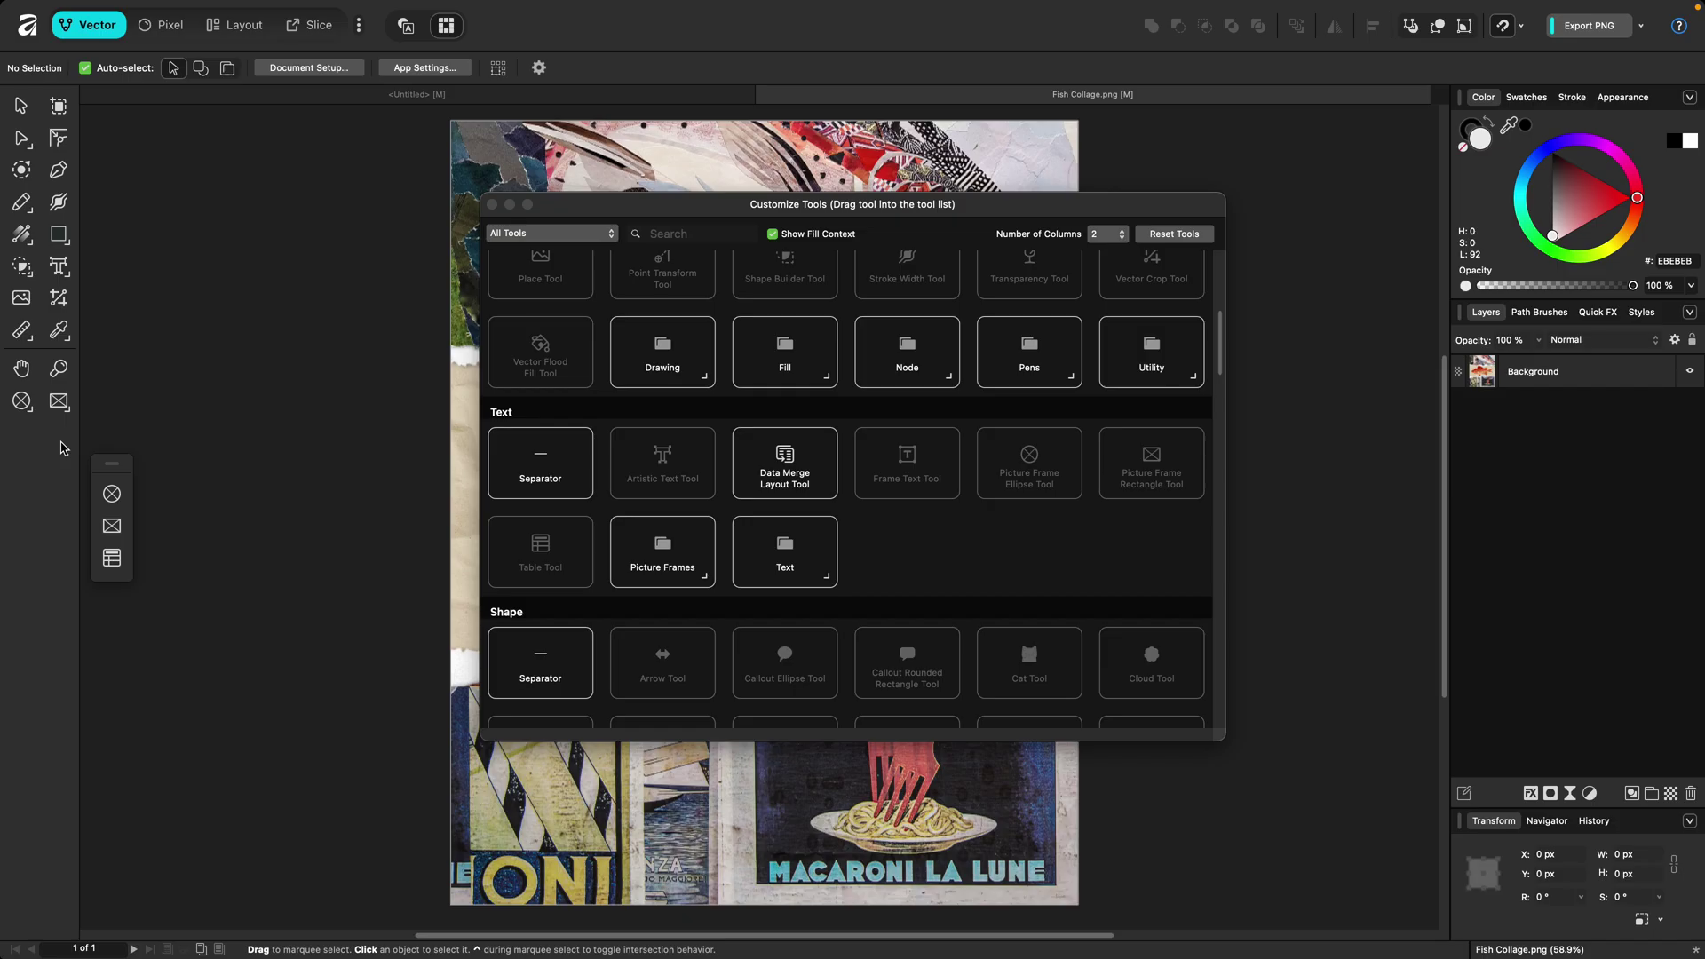
drag(58, 402, 311, 412)
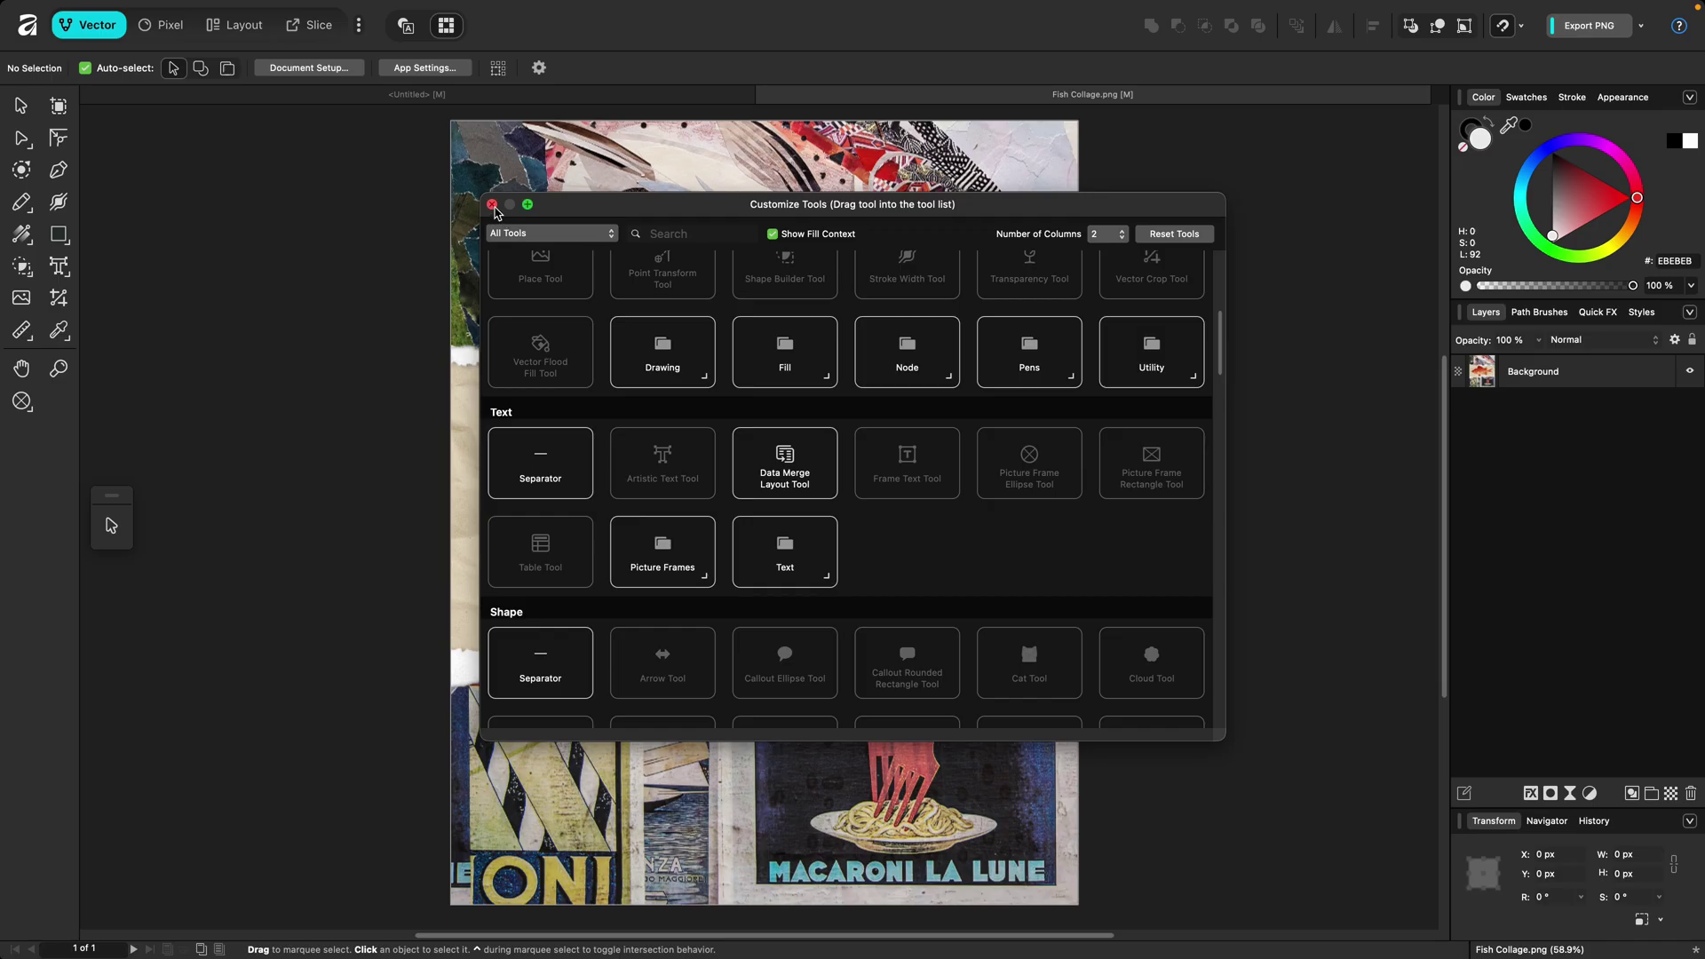
Step: Close Customize Tools and dock the Layers panel on the left beside the tools
click(492, 205)
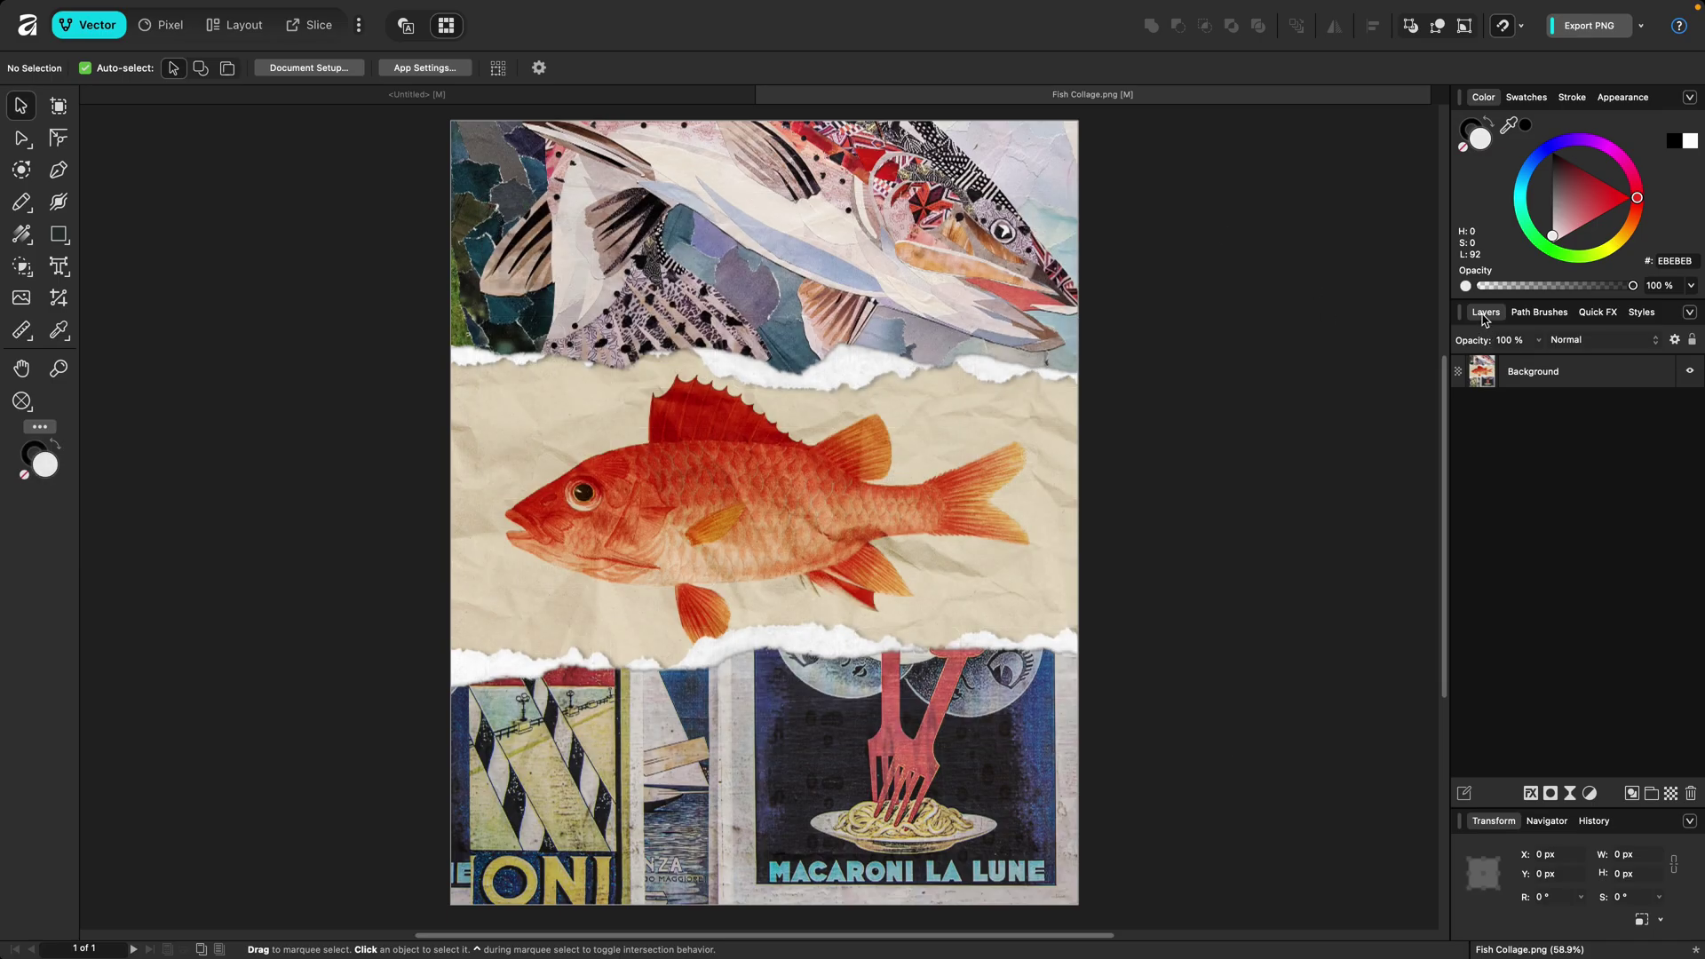
drag(1484, 318, 103, 122)
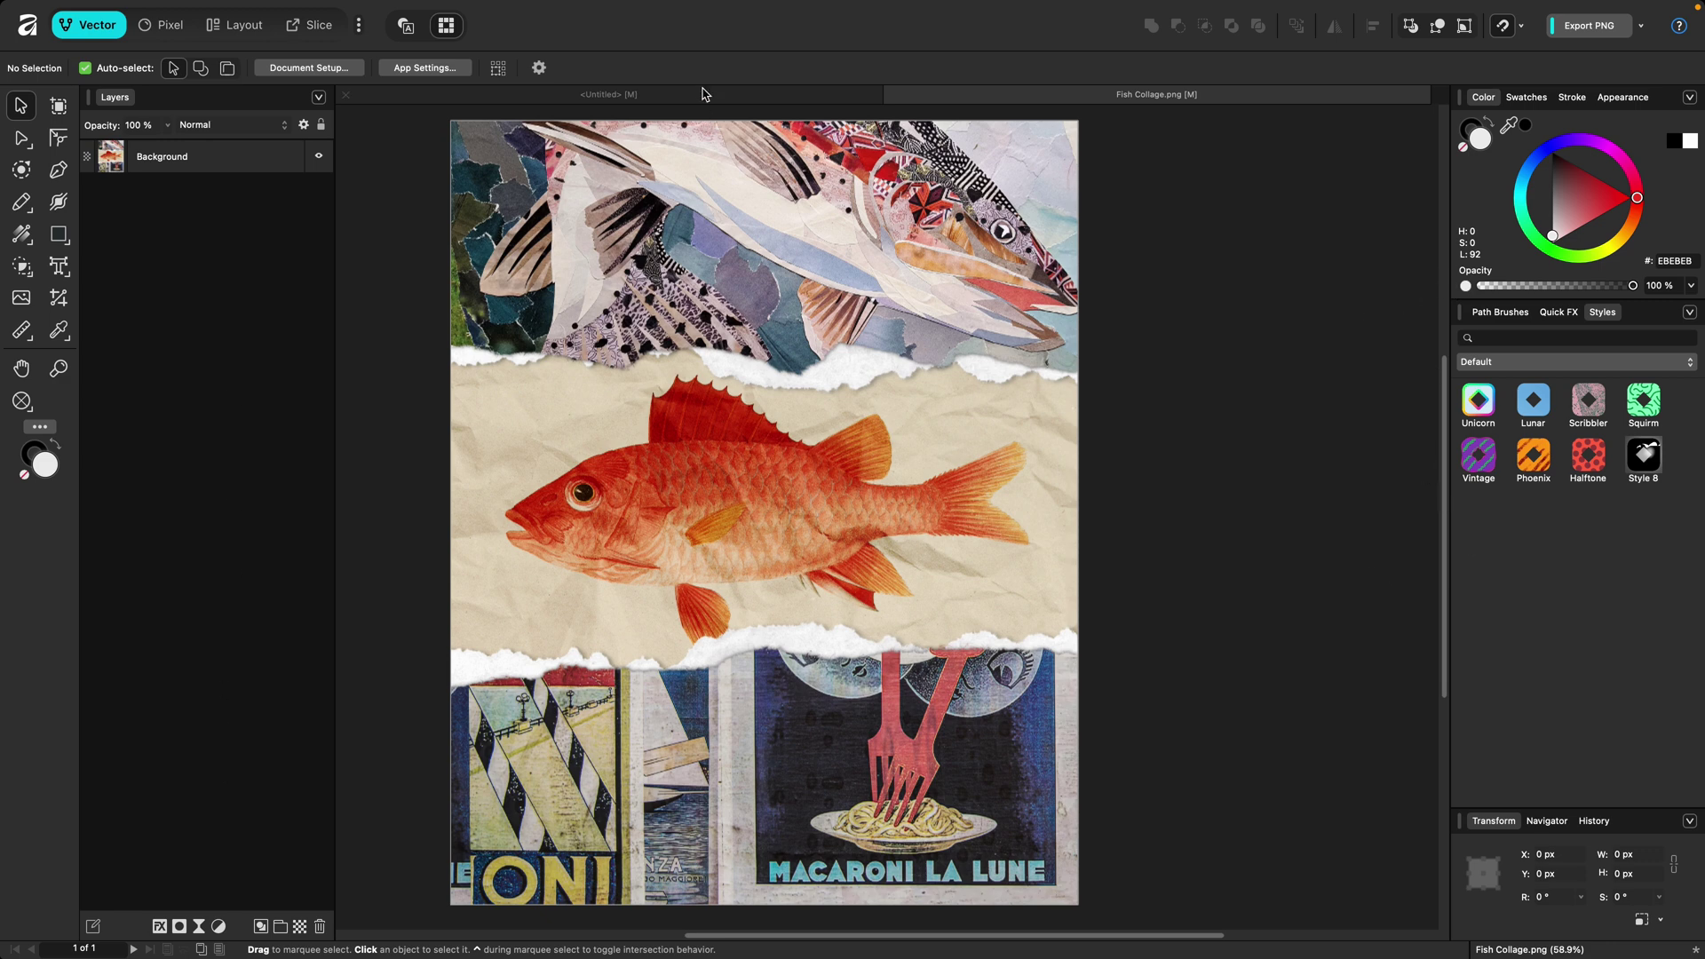
Step: Enable the Assets panel from the Layers panel's Panels list and dock it beside Layers
click(318, 98)
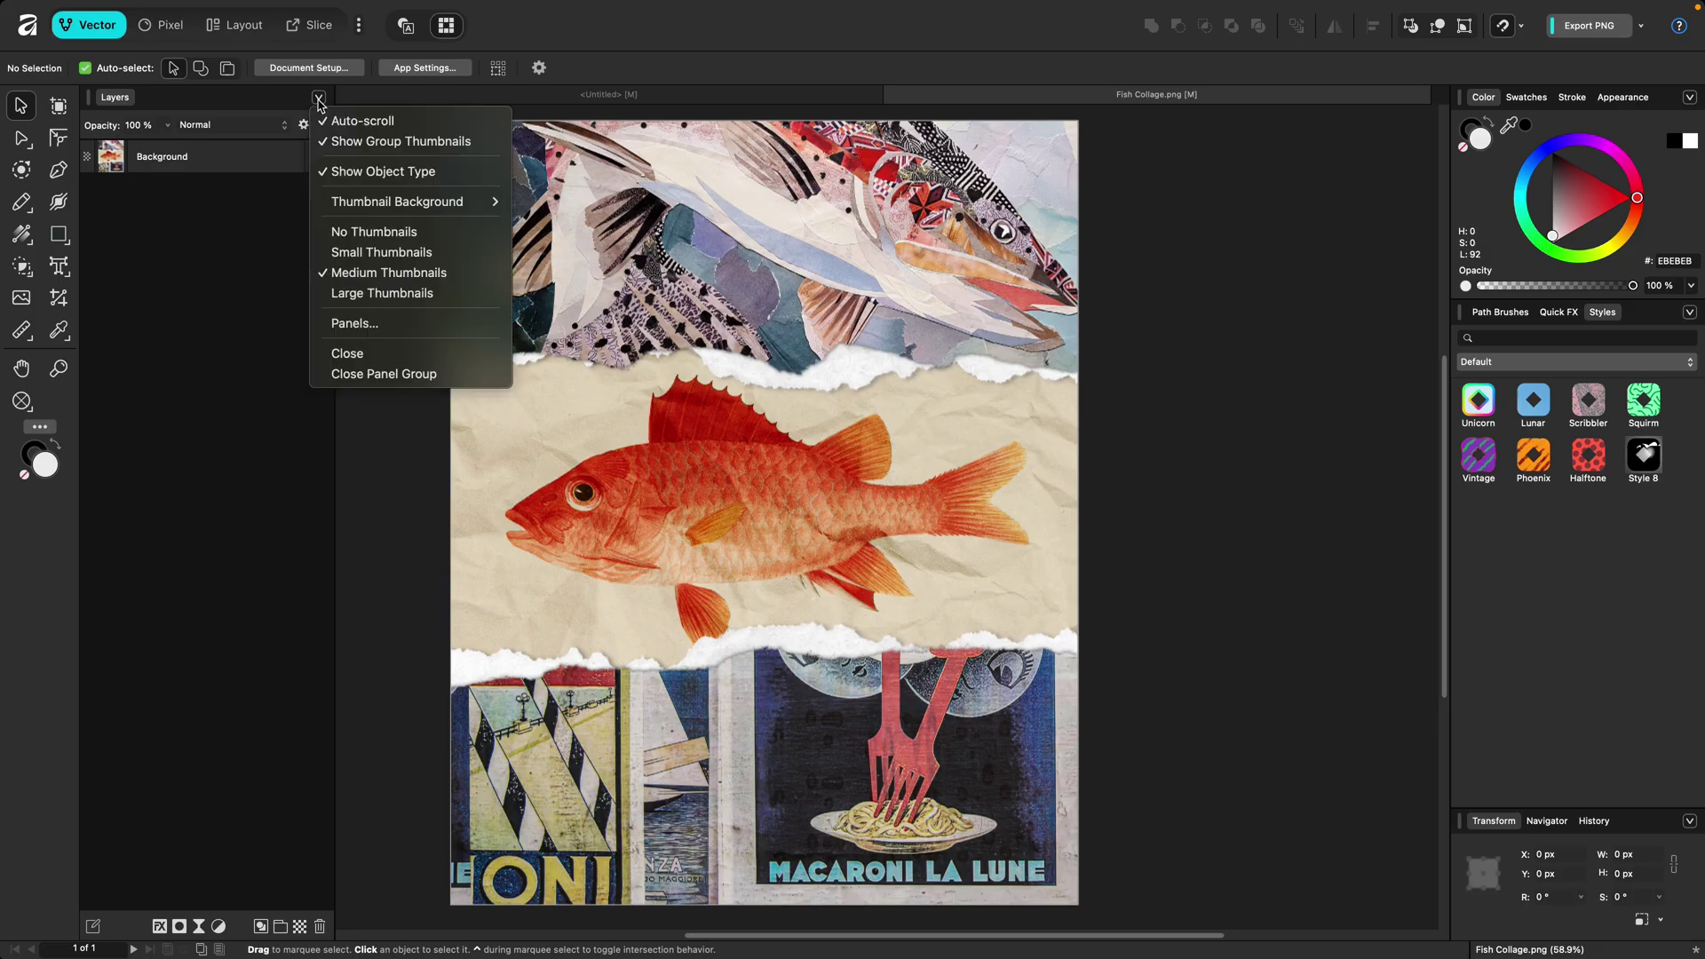
click(355, 325)
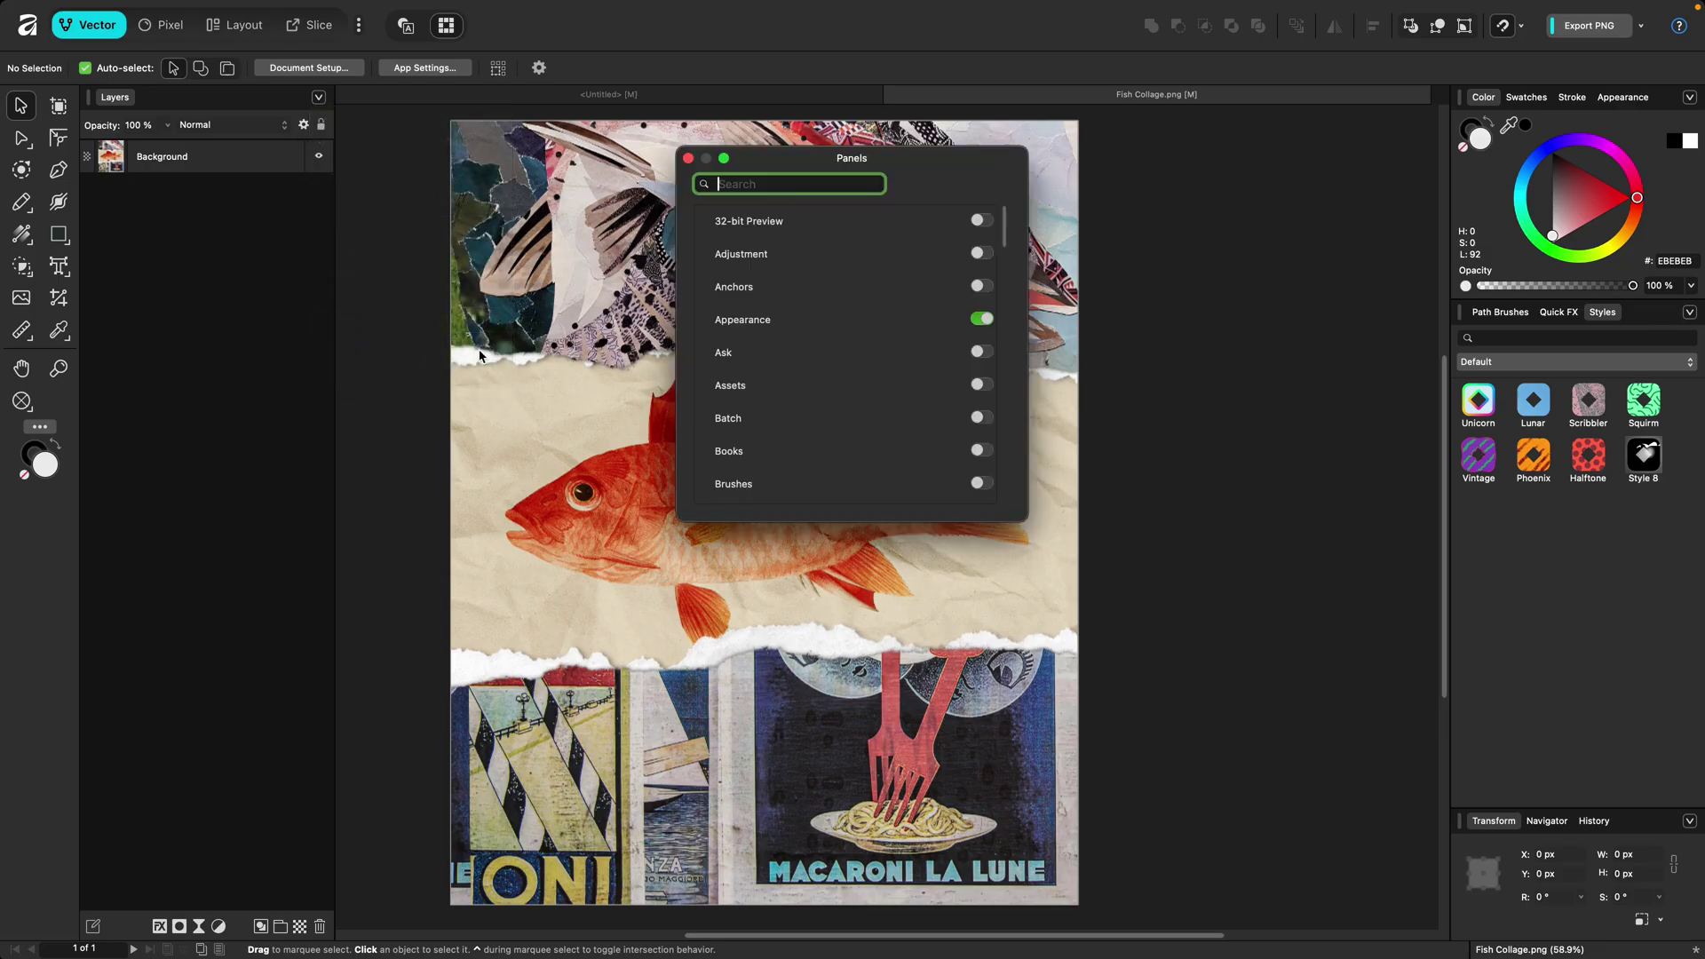
click(982, 385)
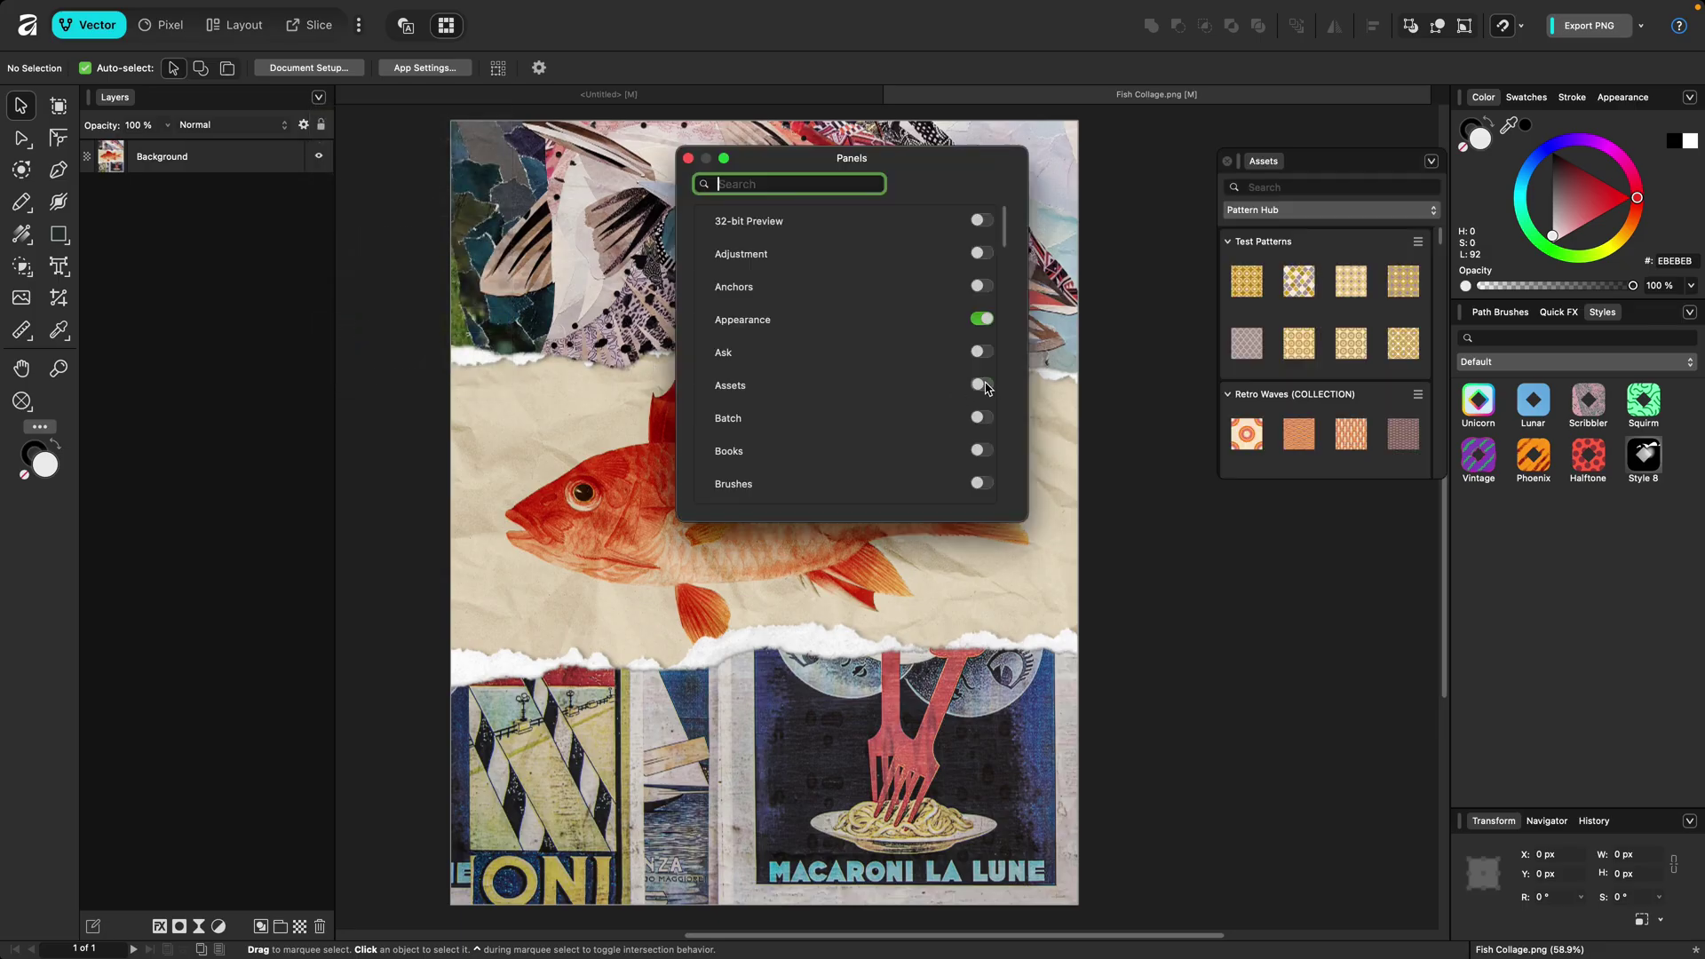
click(689, 158)
drag(1291, 166, 218, 98)
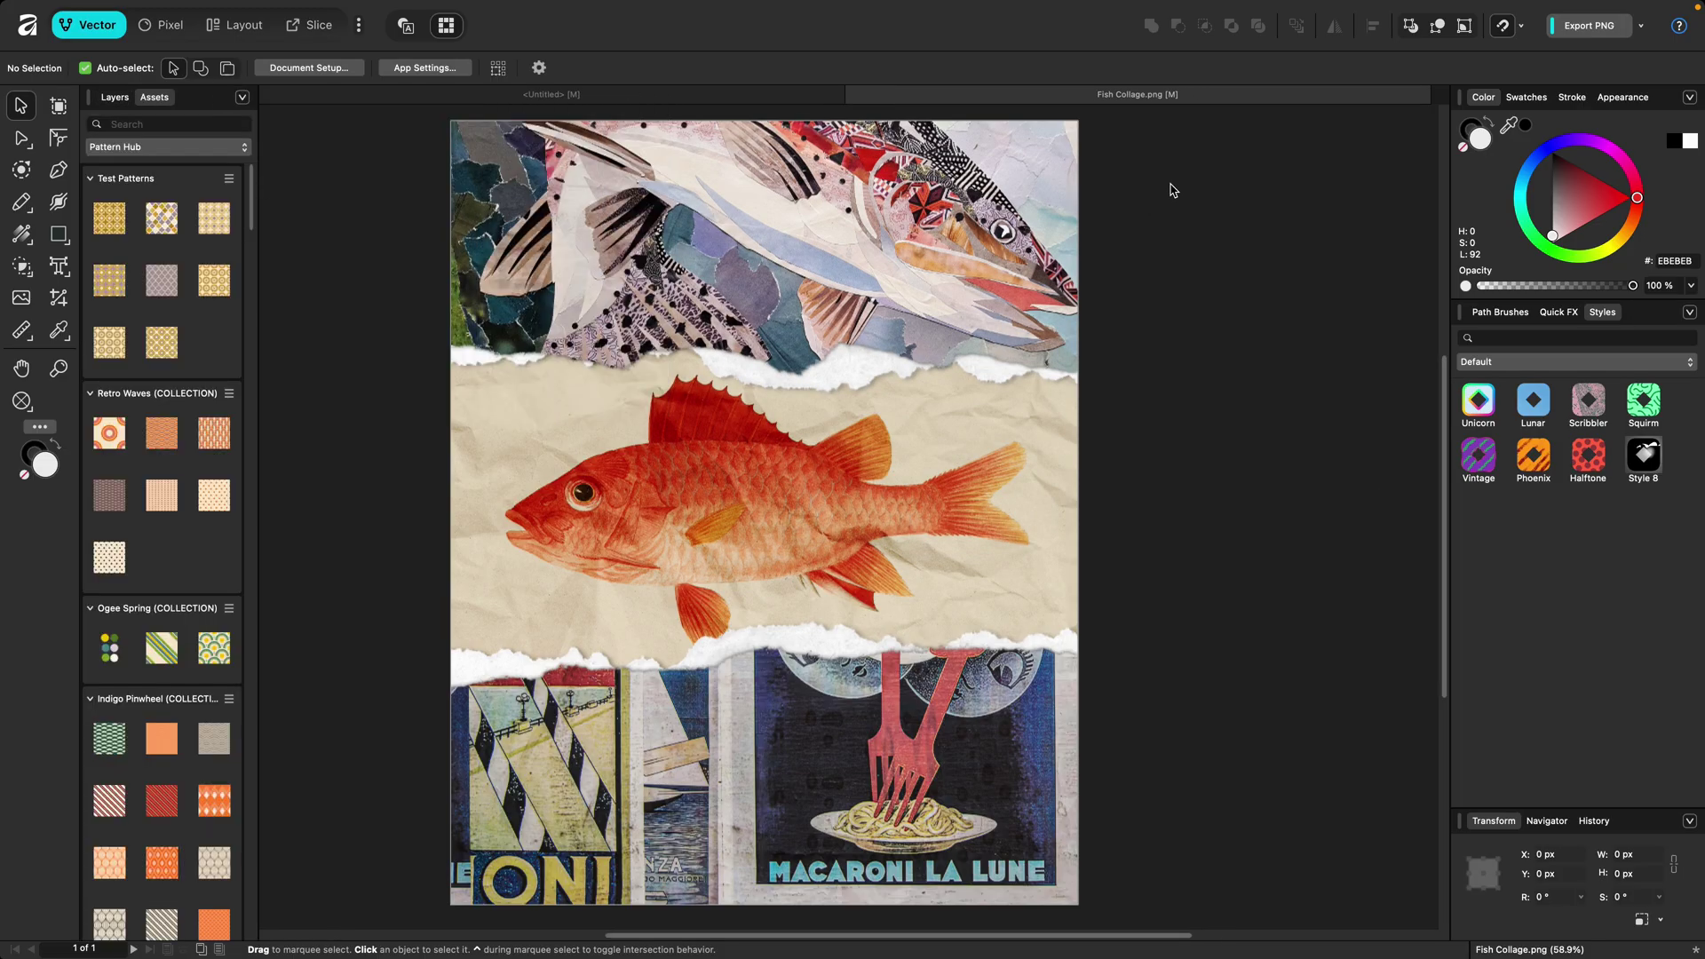
Step: Open Customize Toolbar and add the Pin to Text command to the toolbar
right_click(1014, 32)
click(1057, 125)
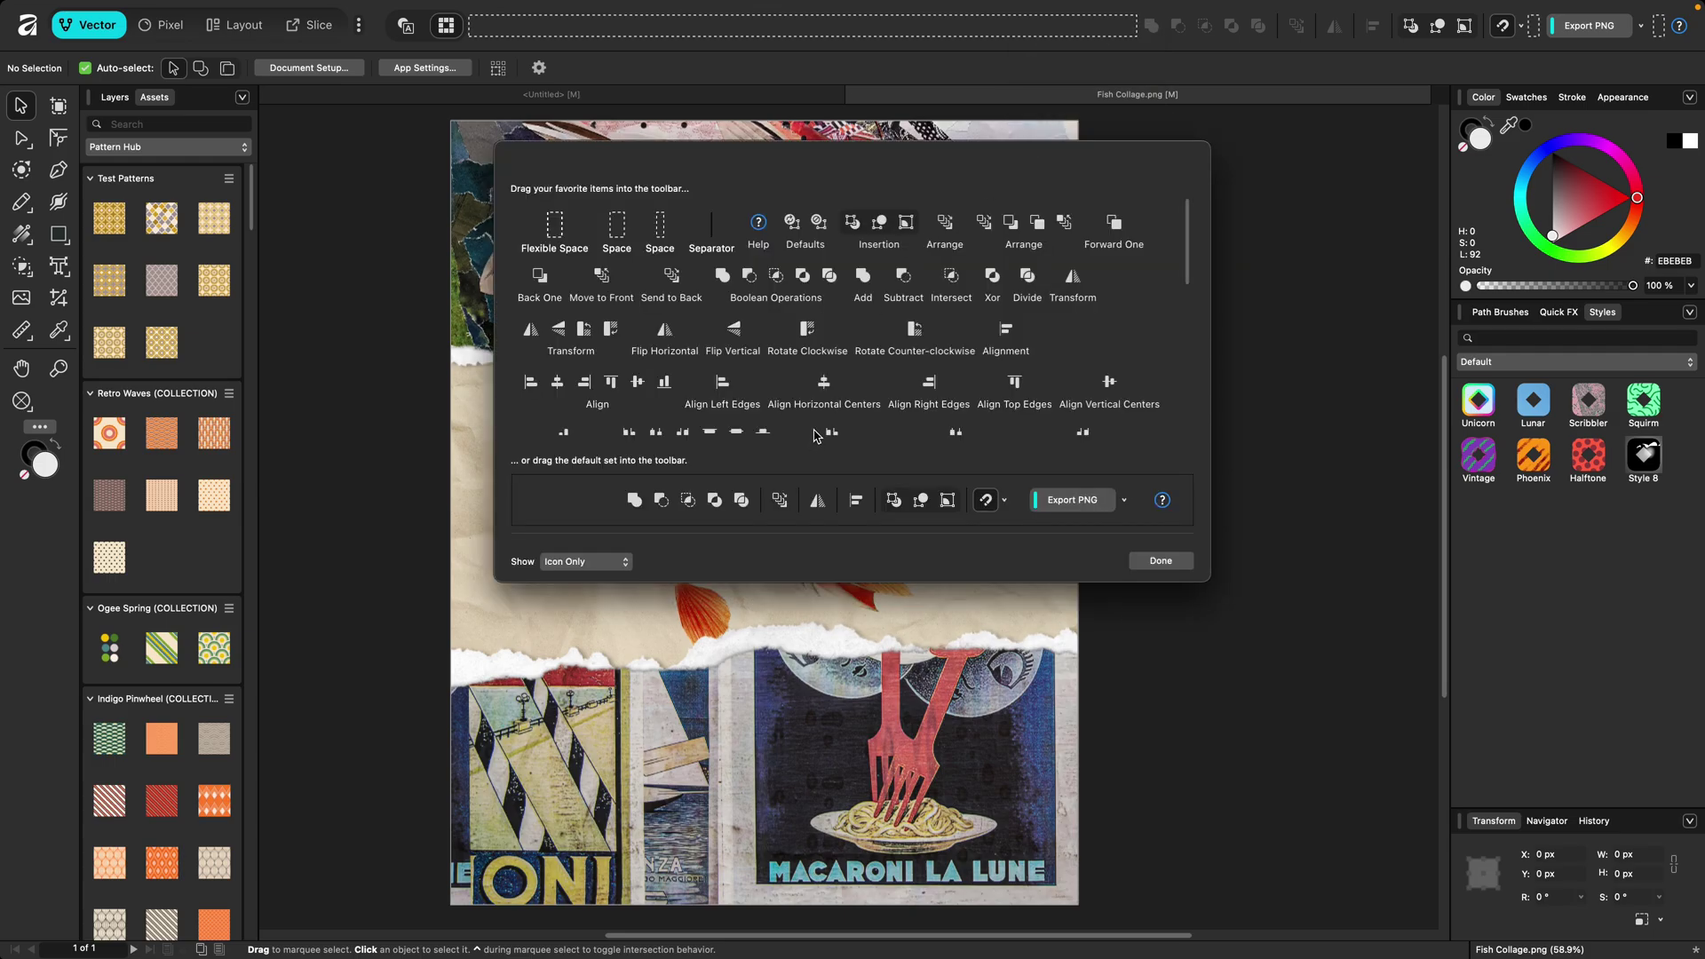
scroll(814, 431, down, 5)
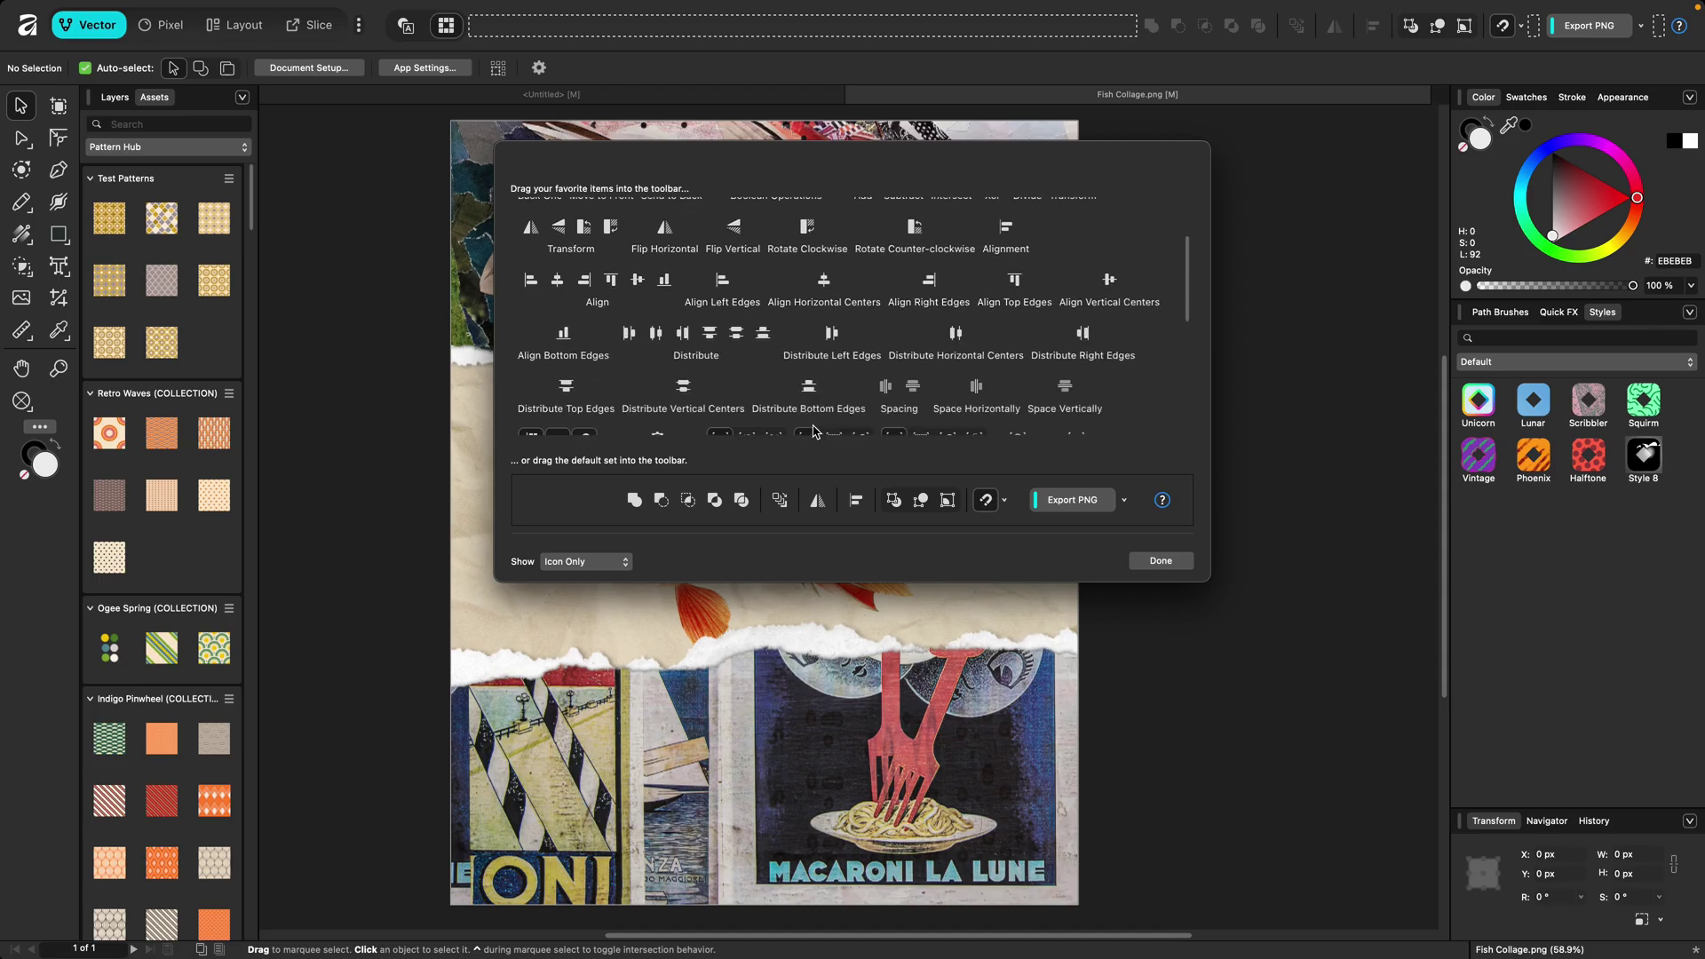
scroll(814, 432, down, 3)
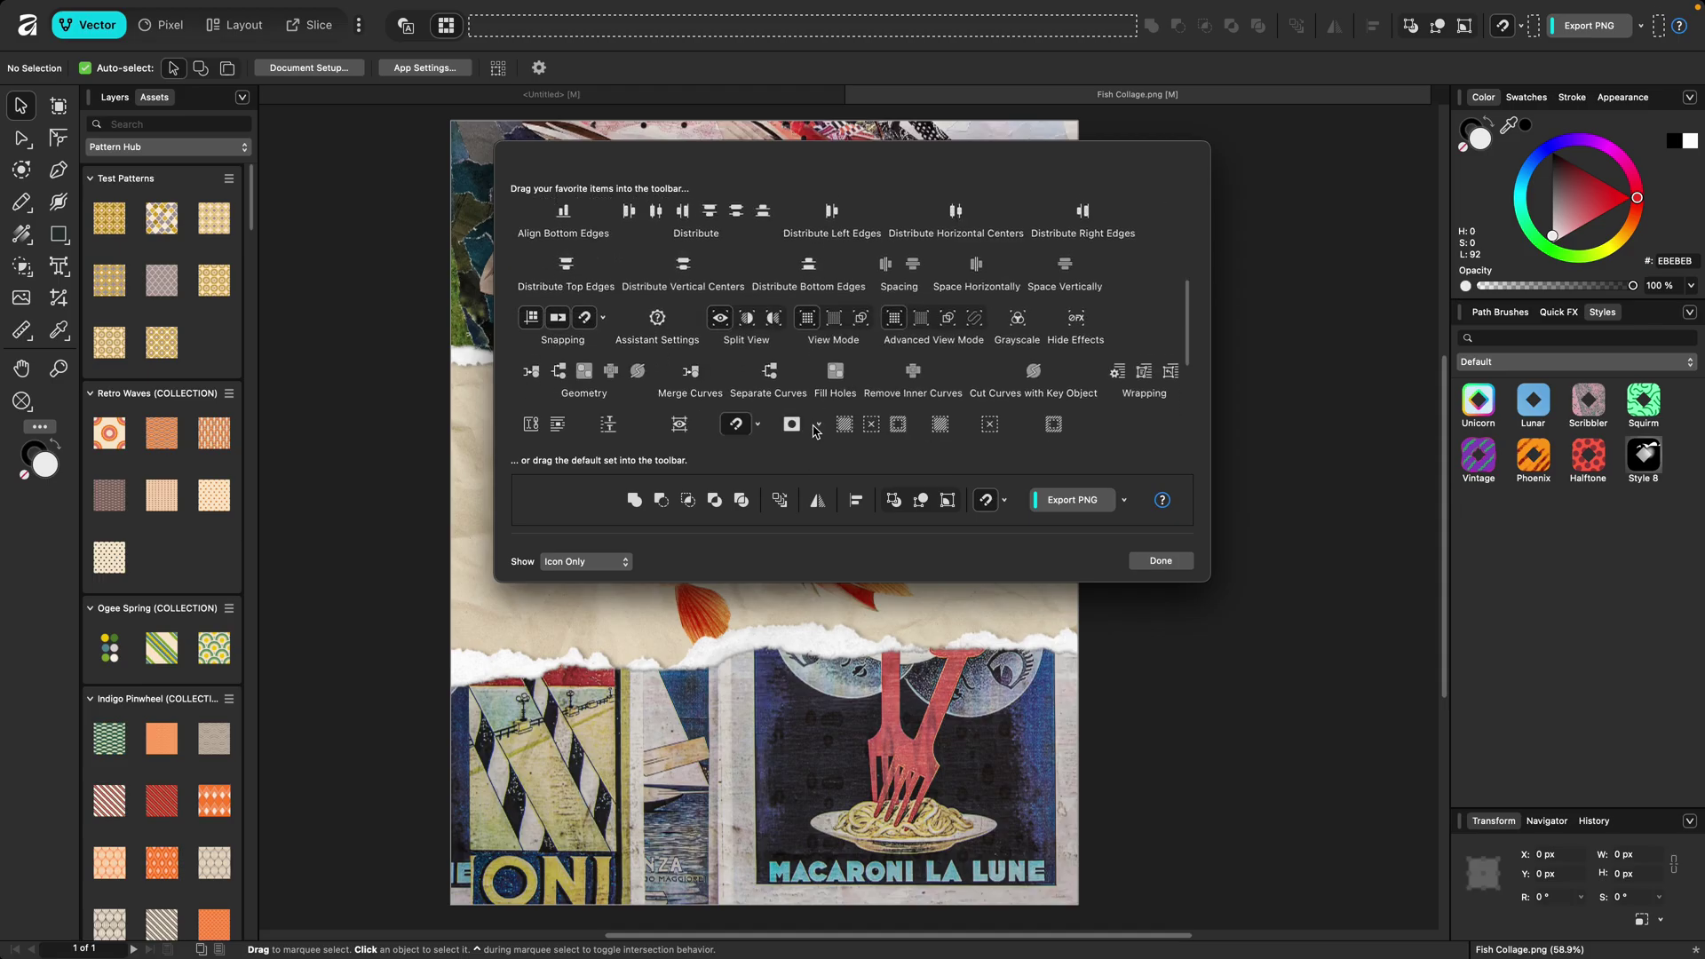
drag(568, 403, 1141, 48)
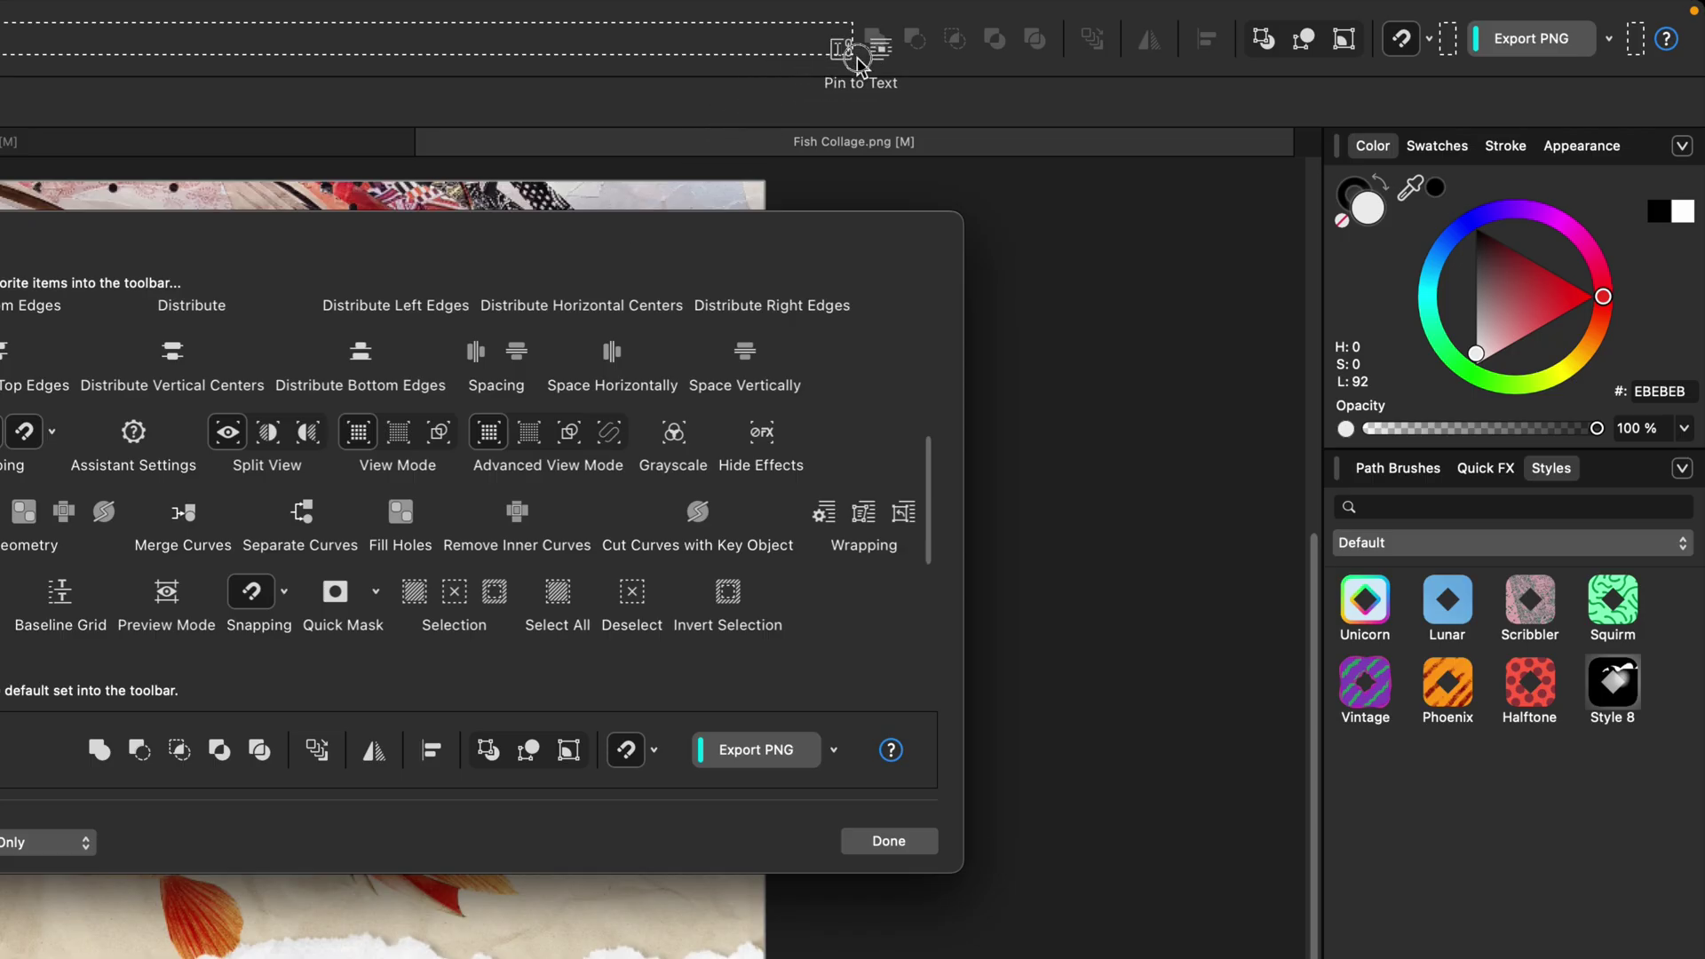
drag(857, 62, 868, 64)
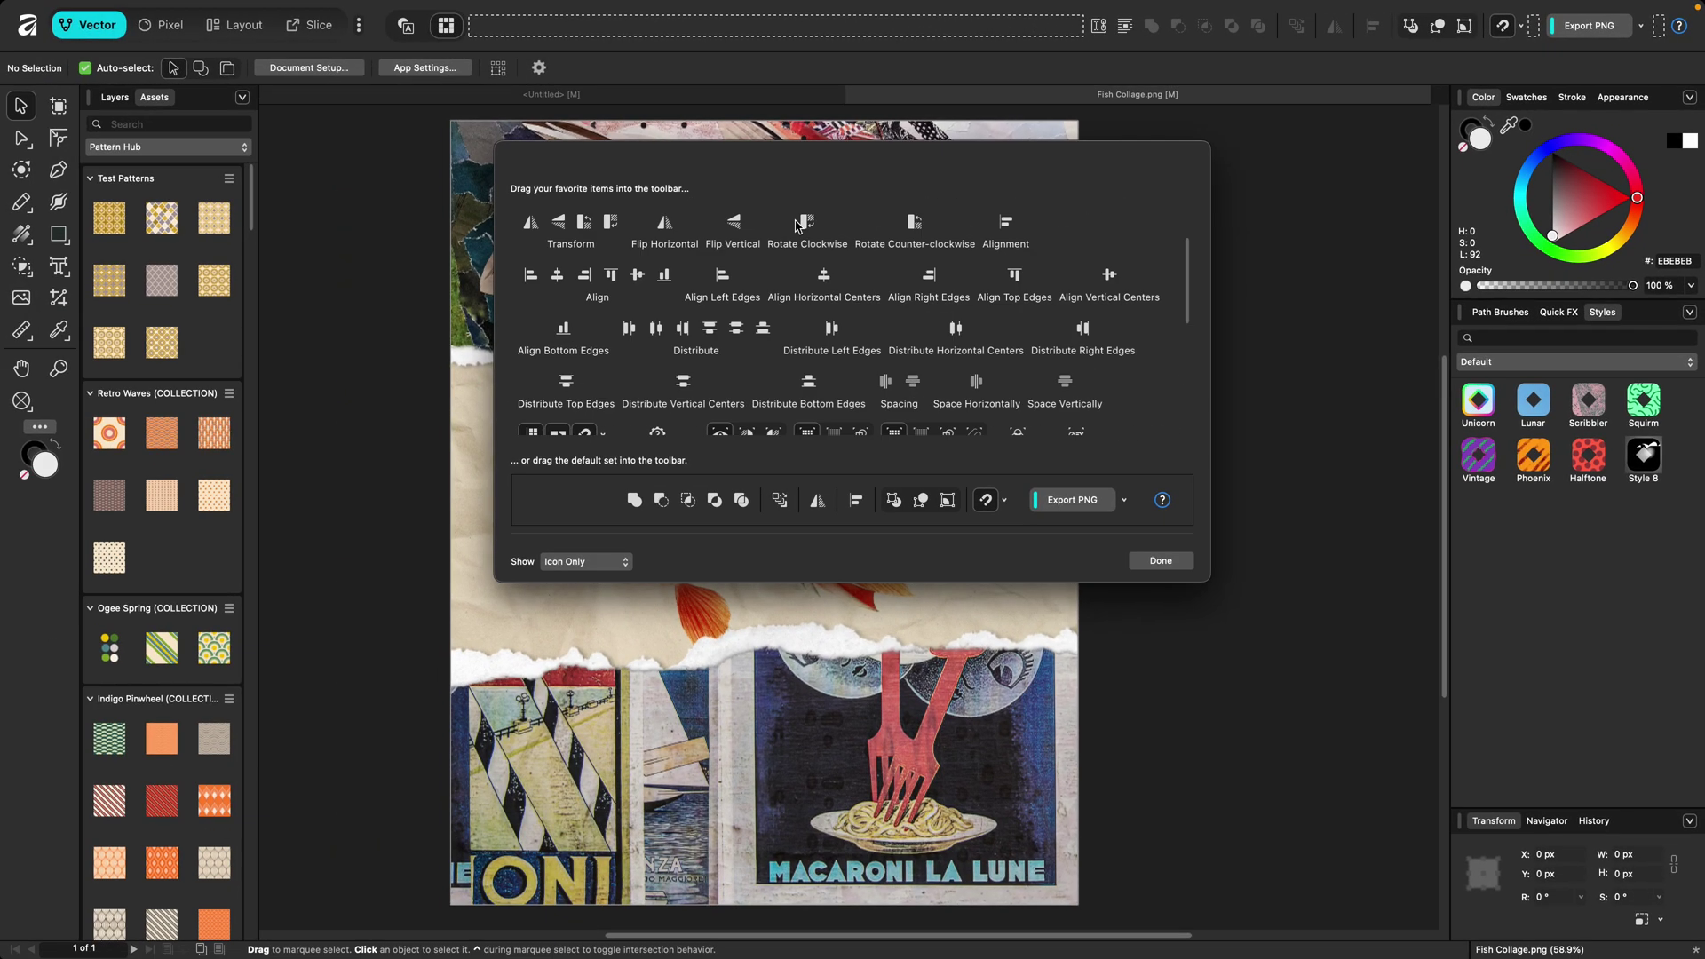
Step: Add a fixed space and the Preview Mode command to the toolbar, then finish customising
scroll(343, 339, up, 5)
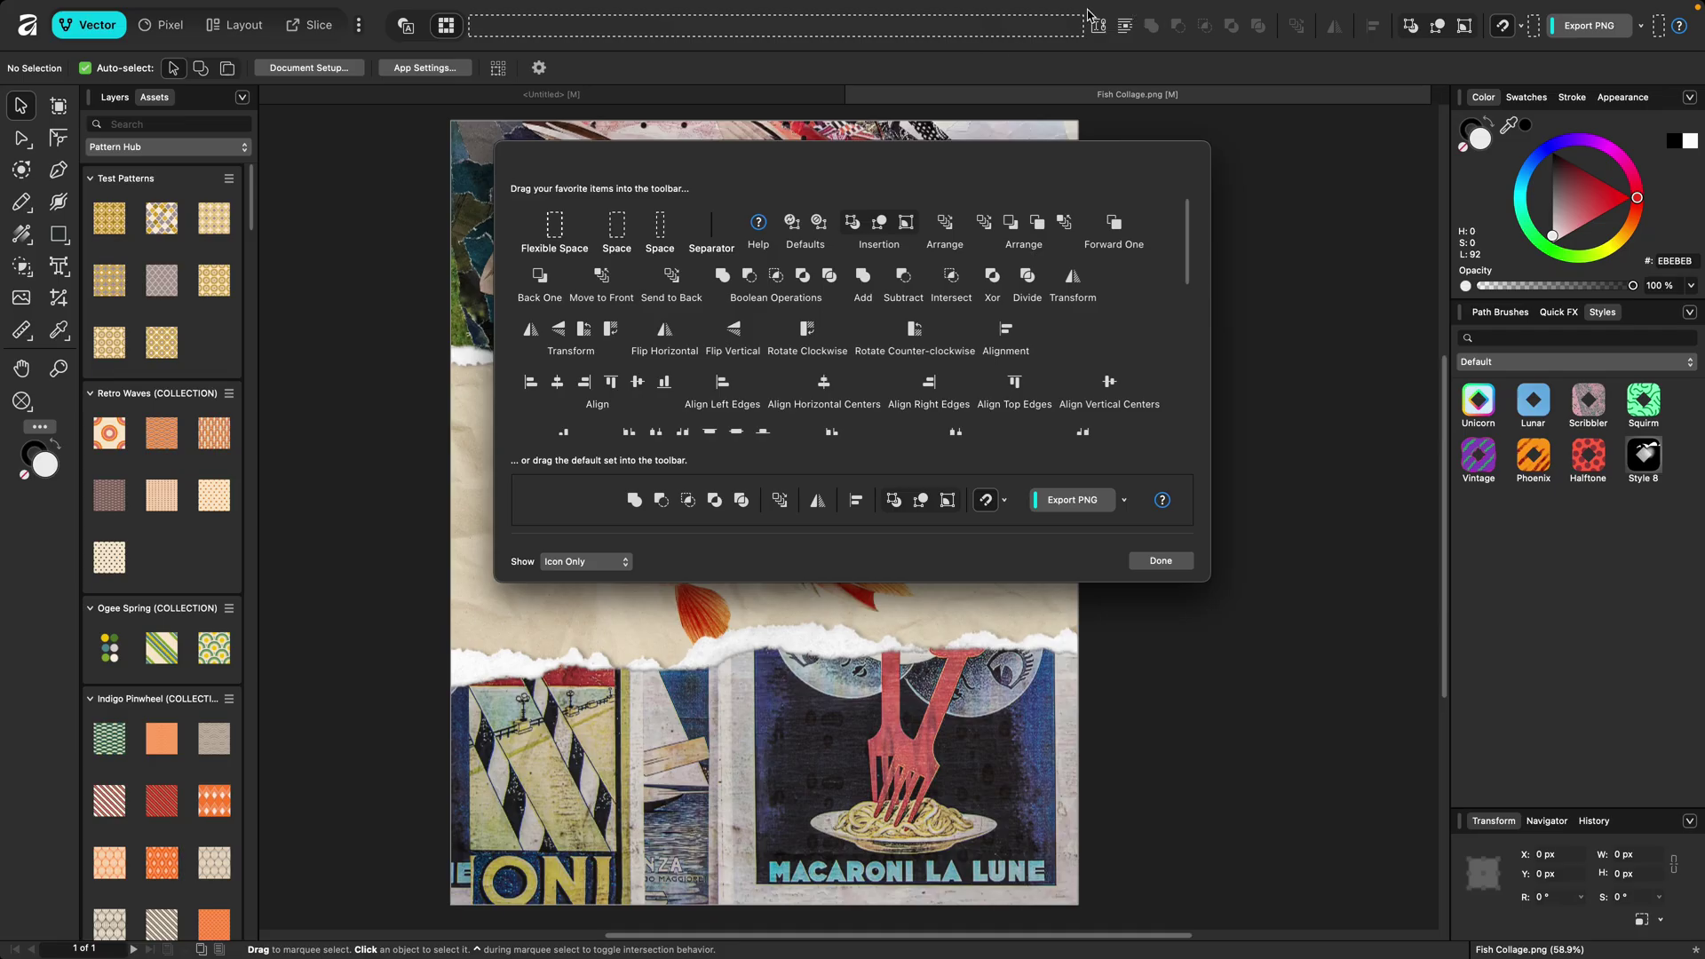
drag(617, 223, 1137, 33)
scroll(718, 308, down, 5)
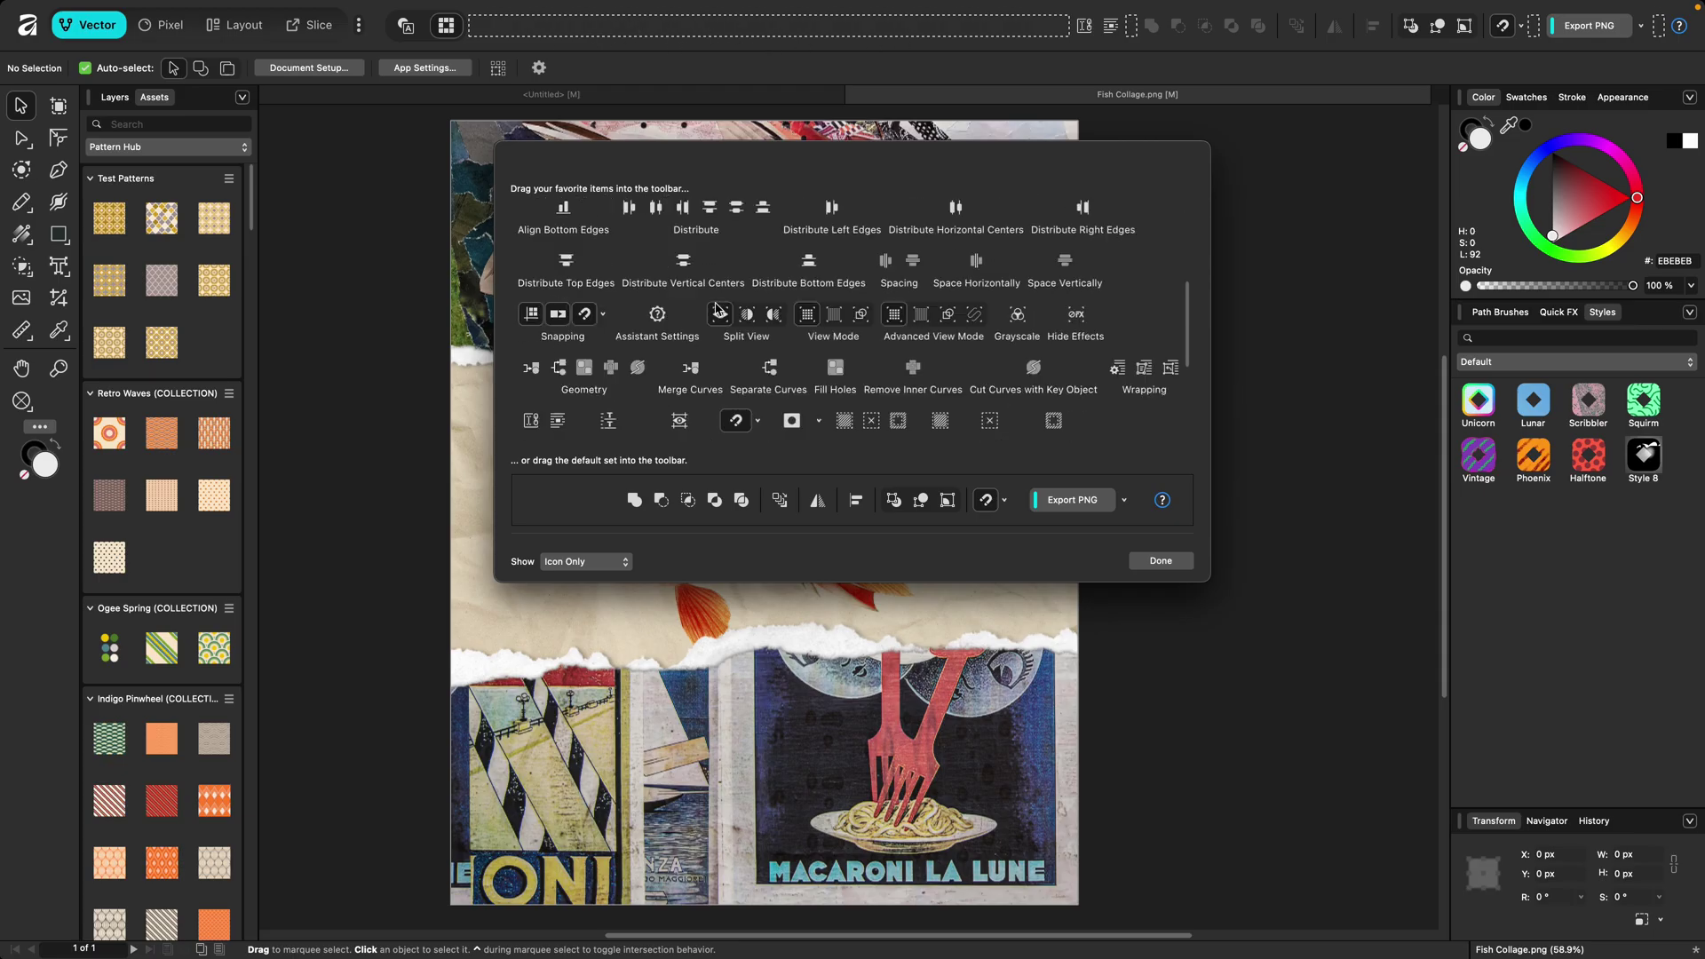
scroll(718, 308, down, 3)
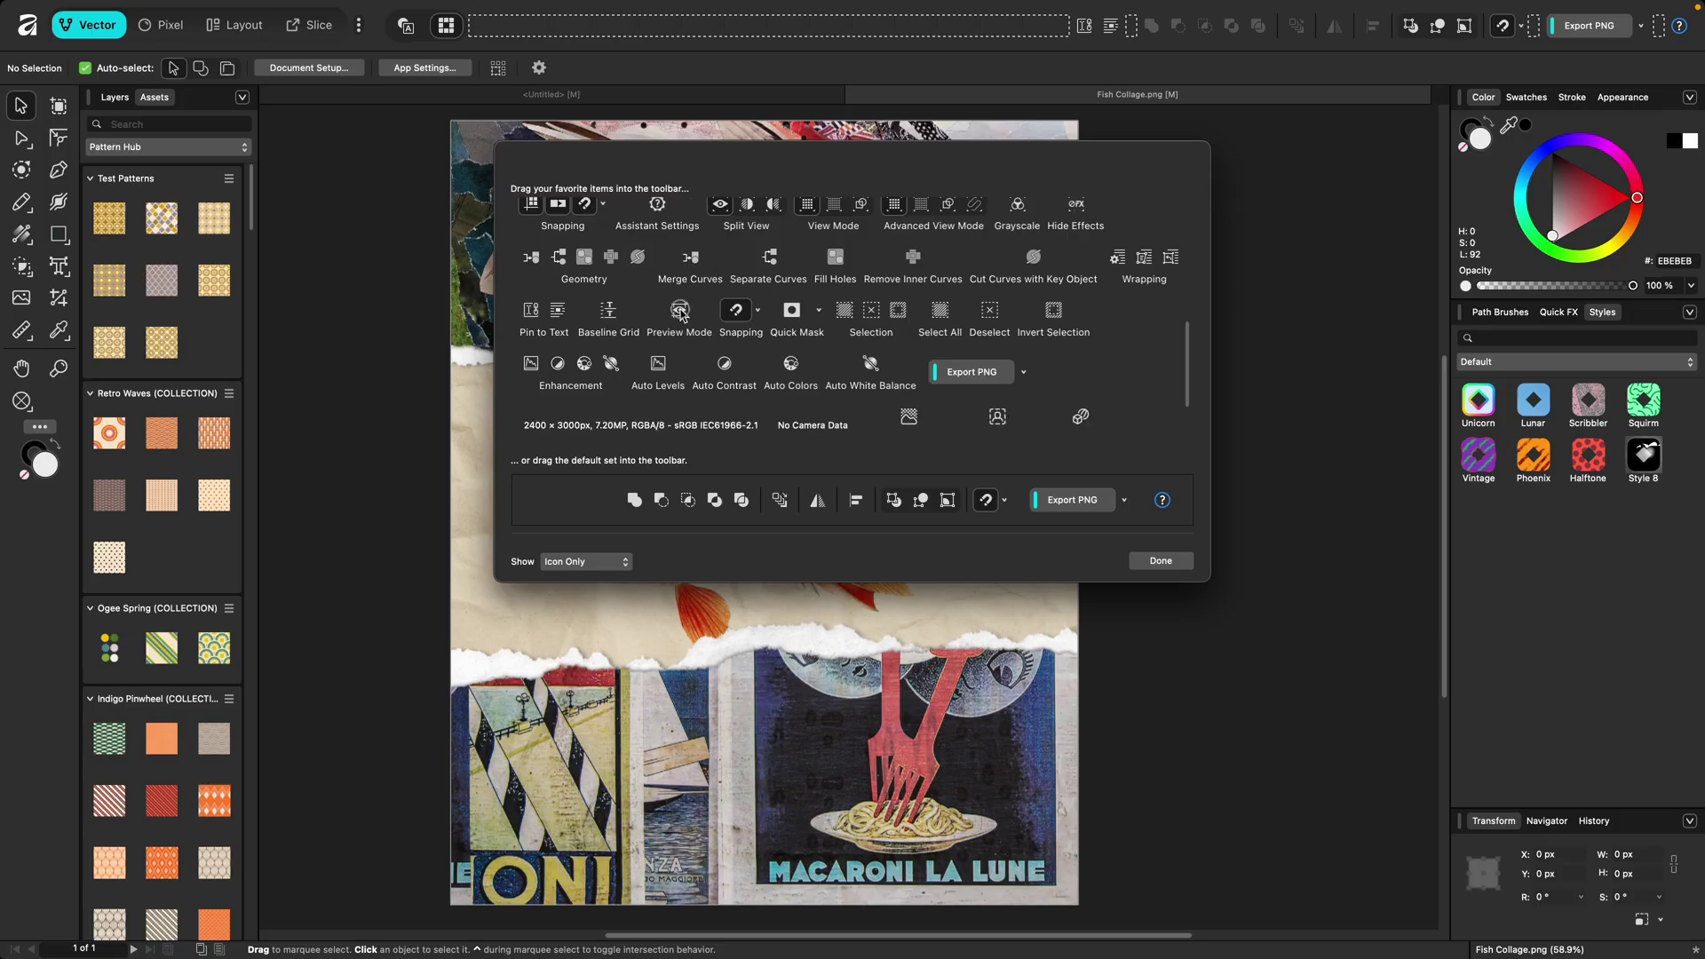
drag(680, 315, 1472, 30)
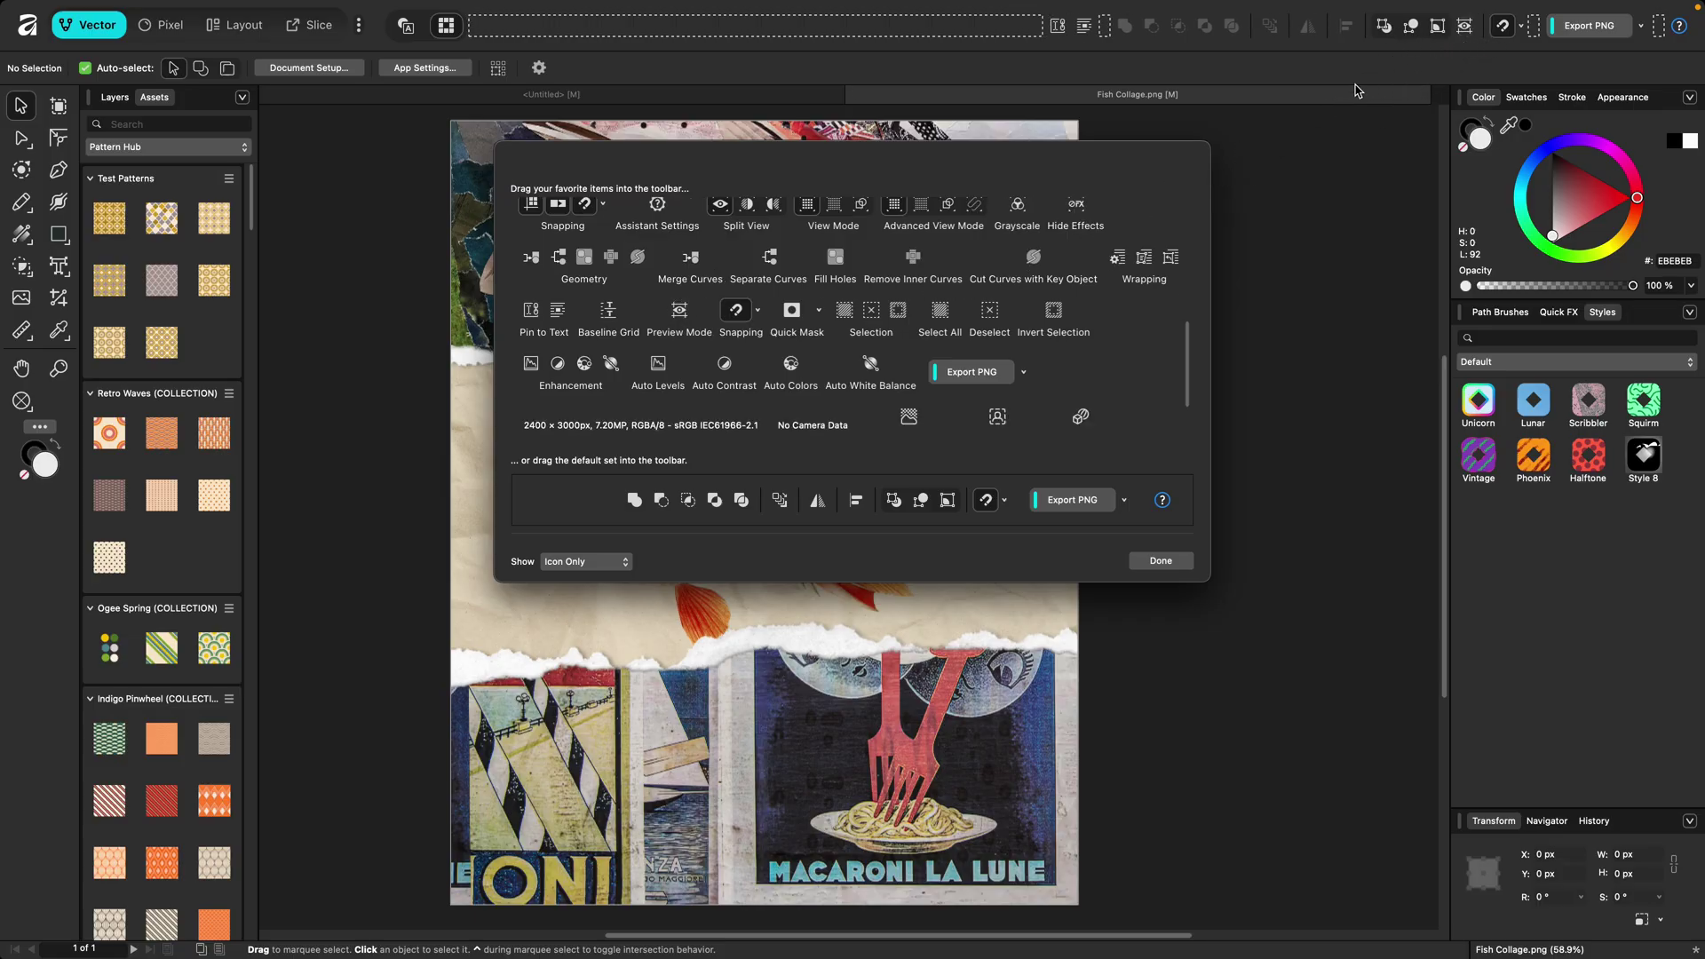
click(1159, 561)
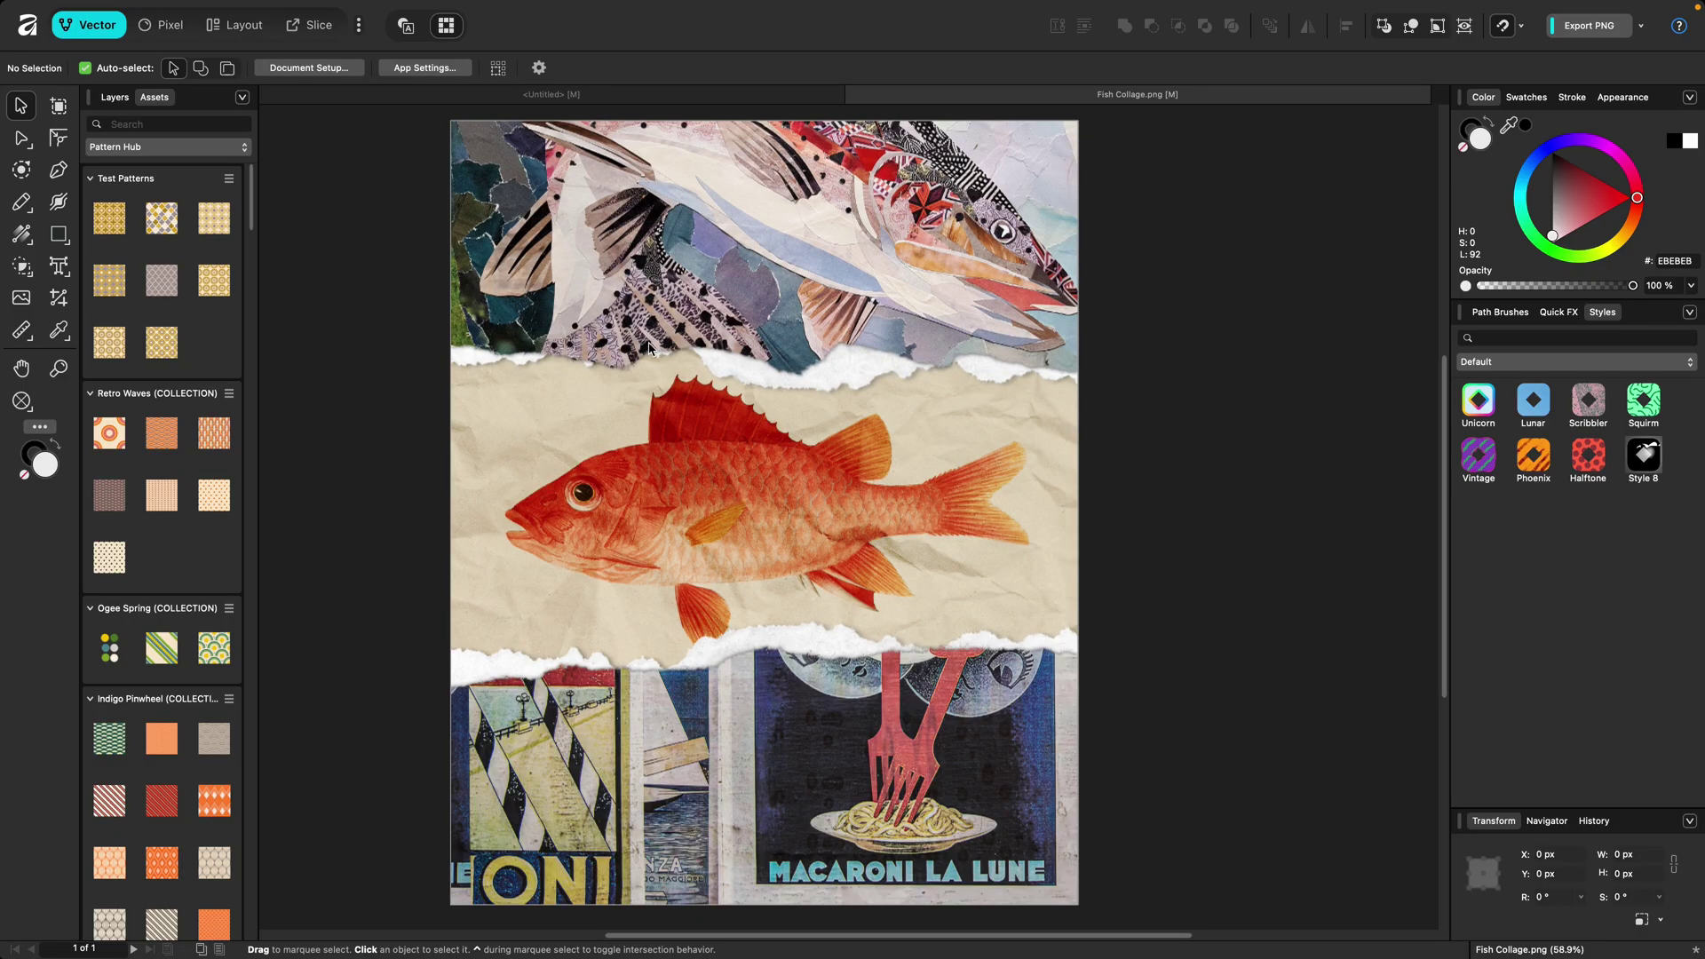
Step: Update the Vector studio, then cycle through Pixel, Layout and Slice back to Vector
click(87, 30)
click(150, 83)
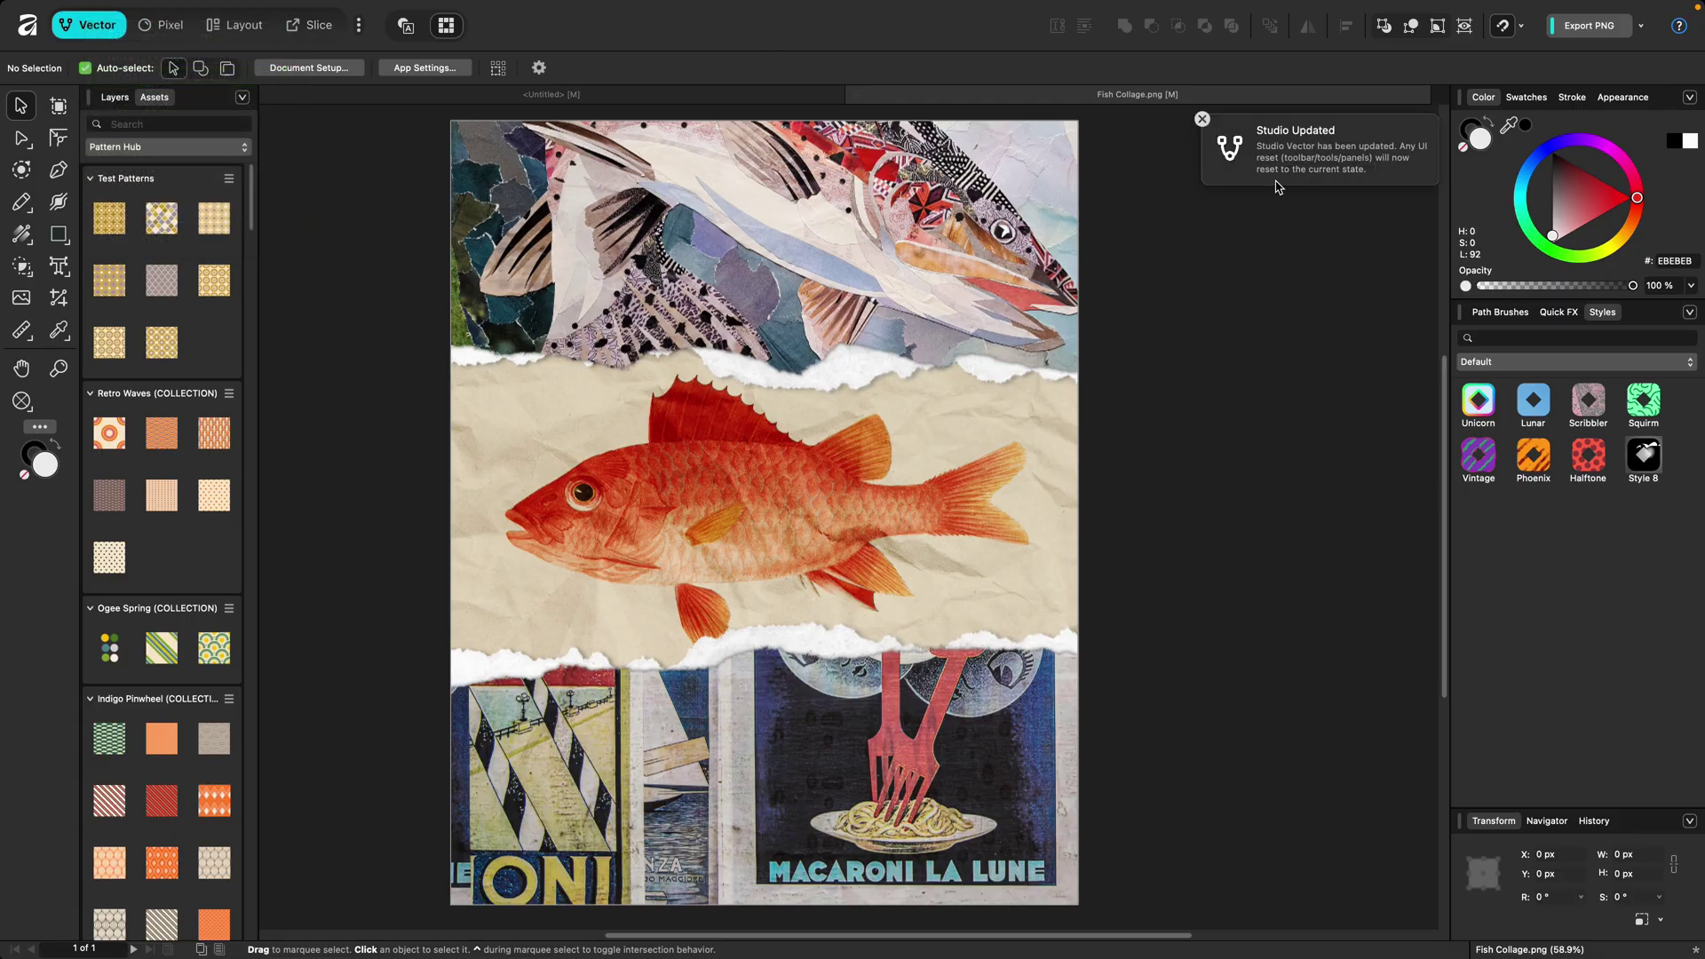
click(173, 27)
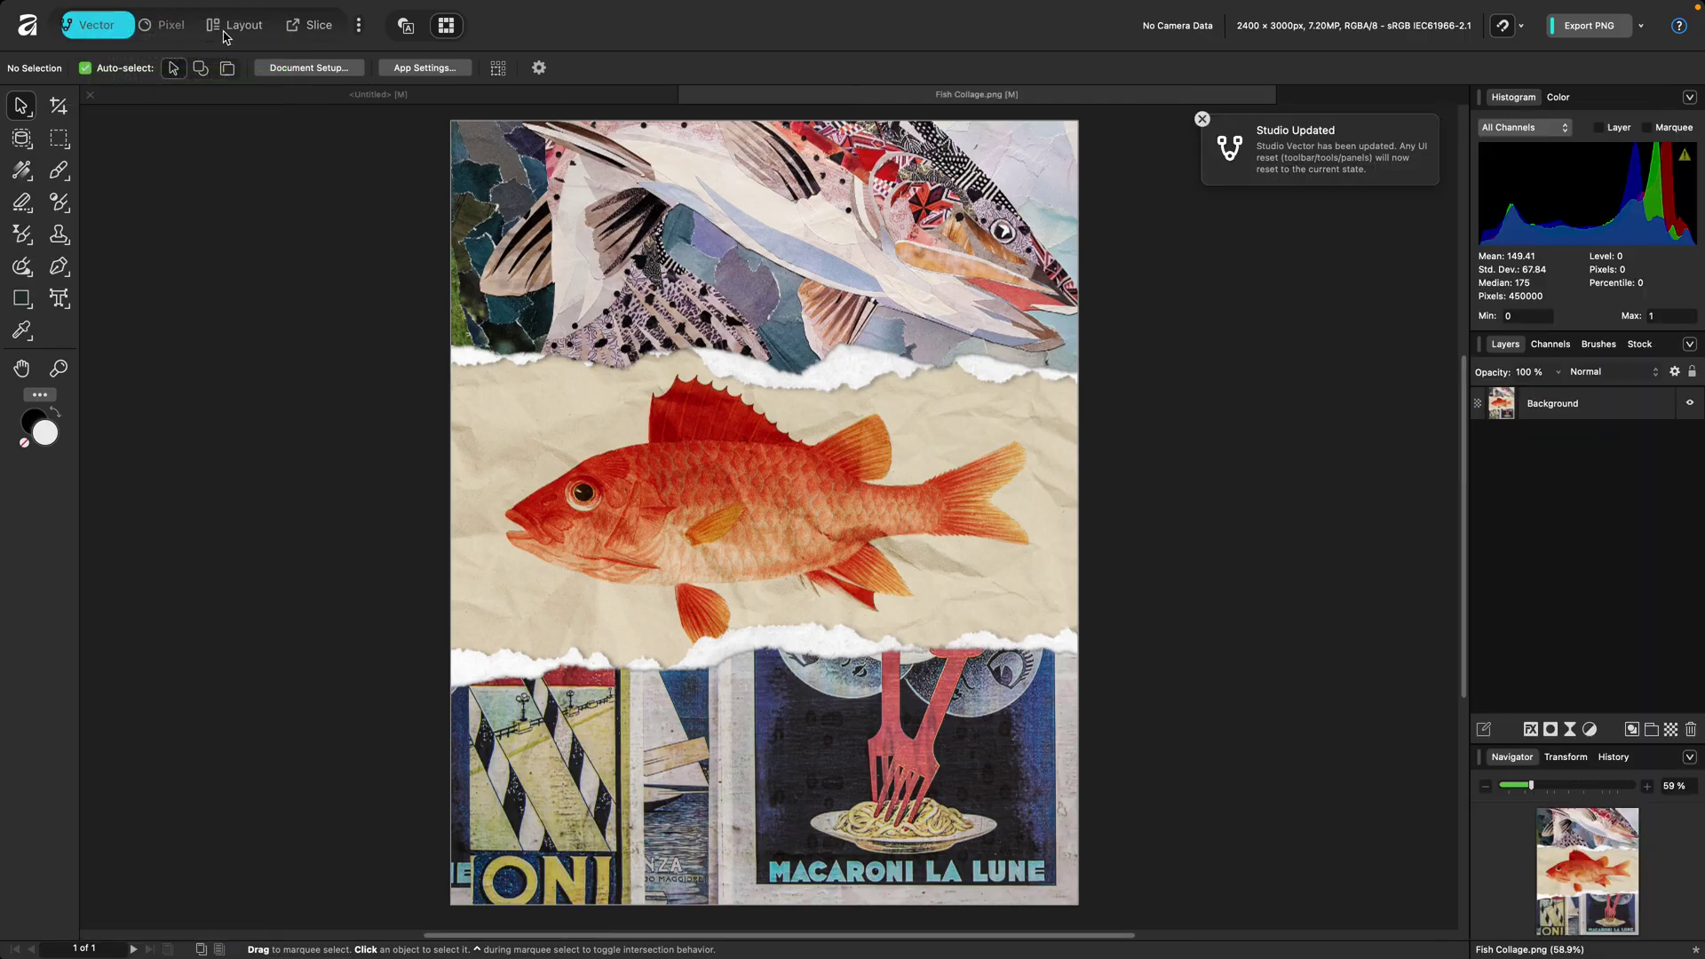
click(236, 27)
click(313, 27)
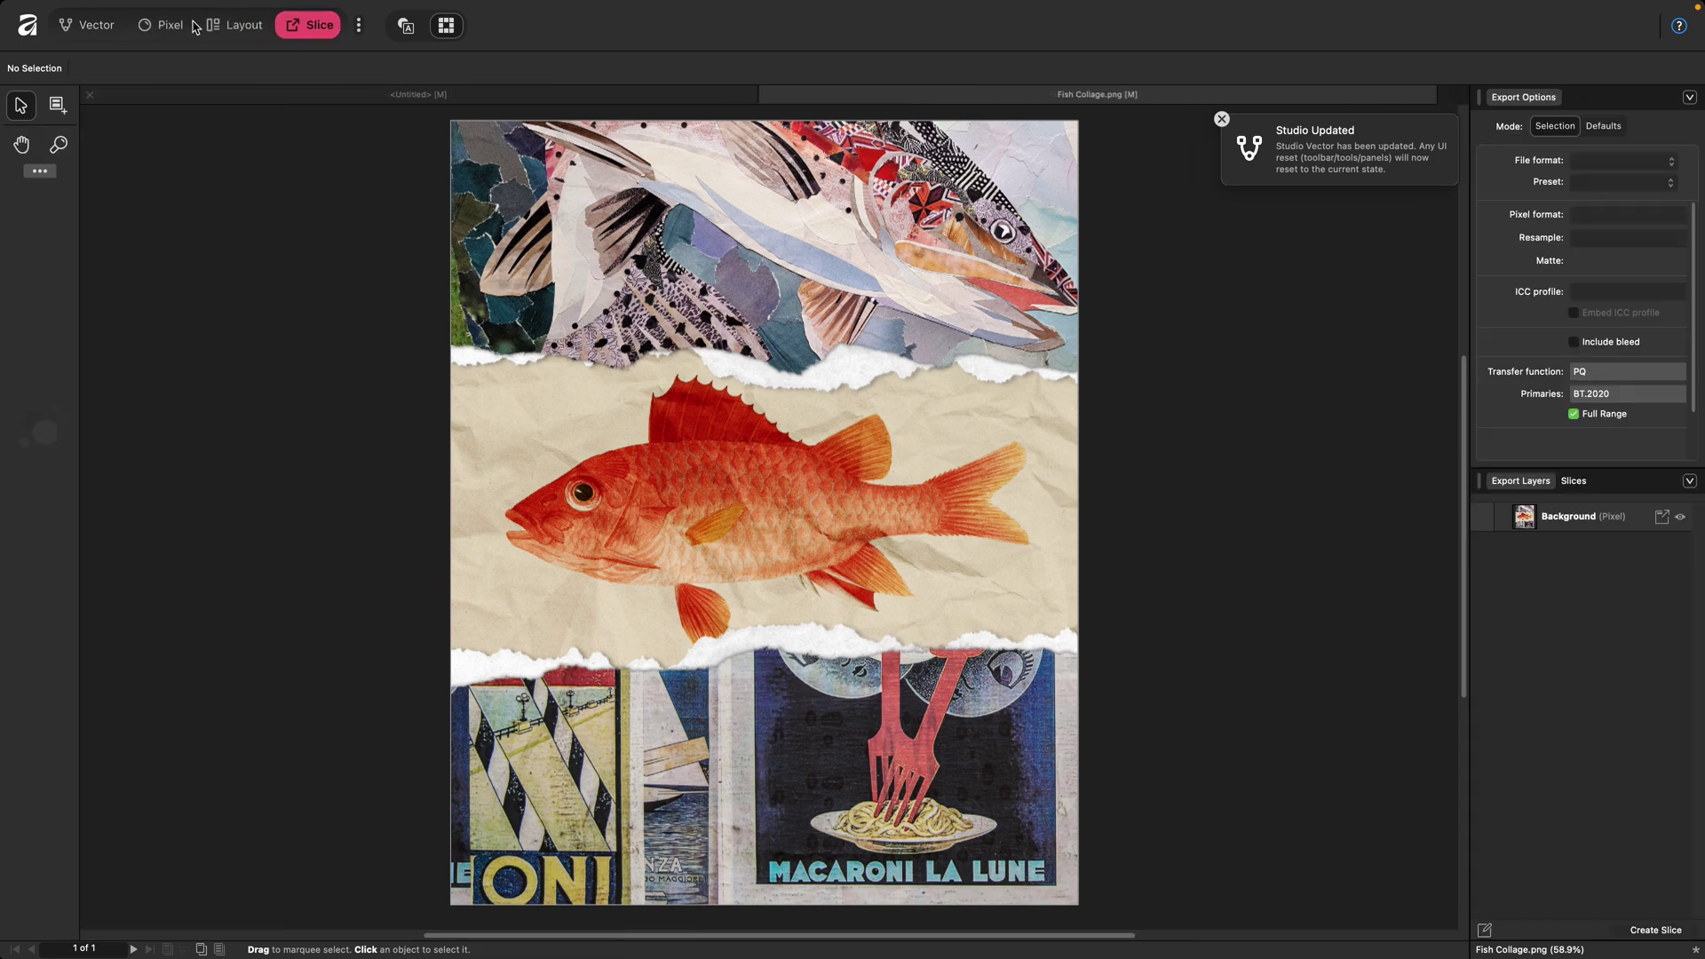
click(98, 25)
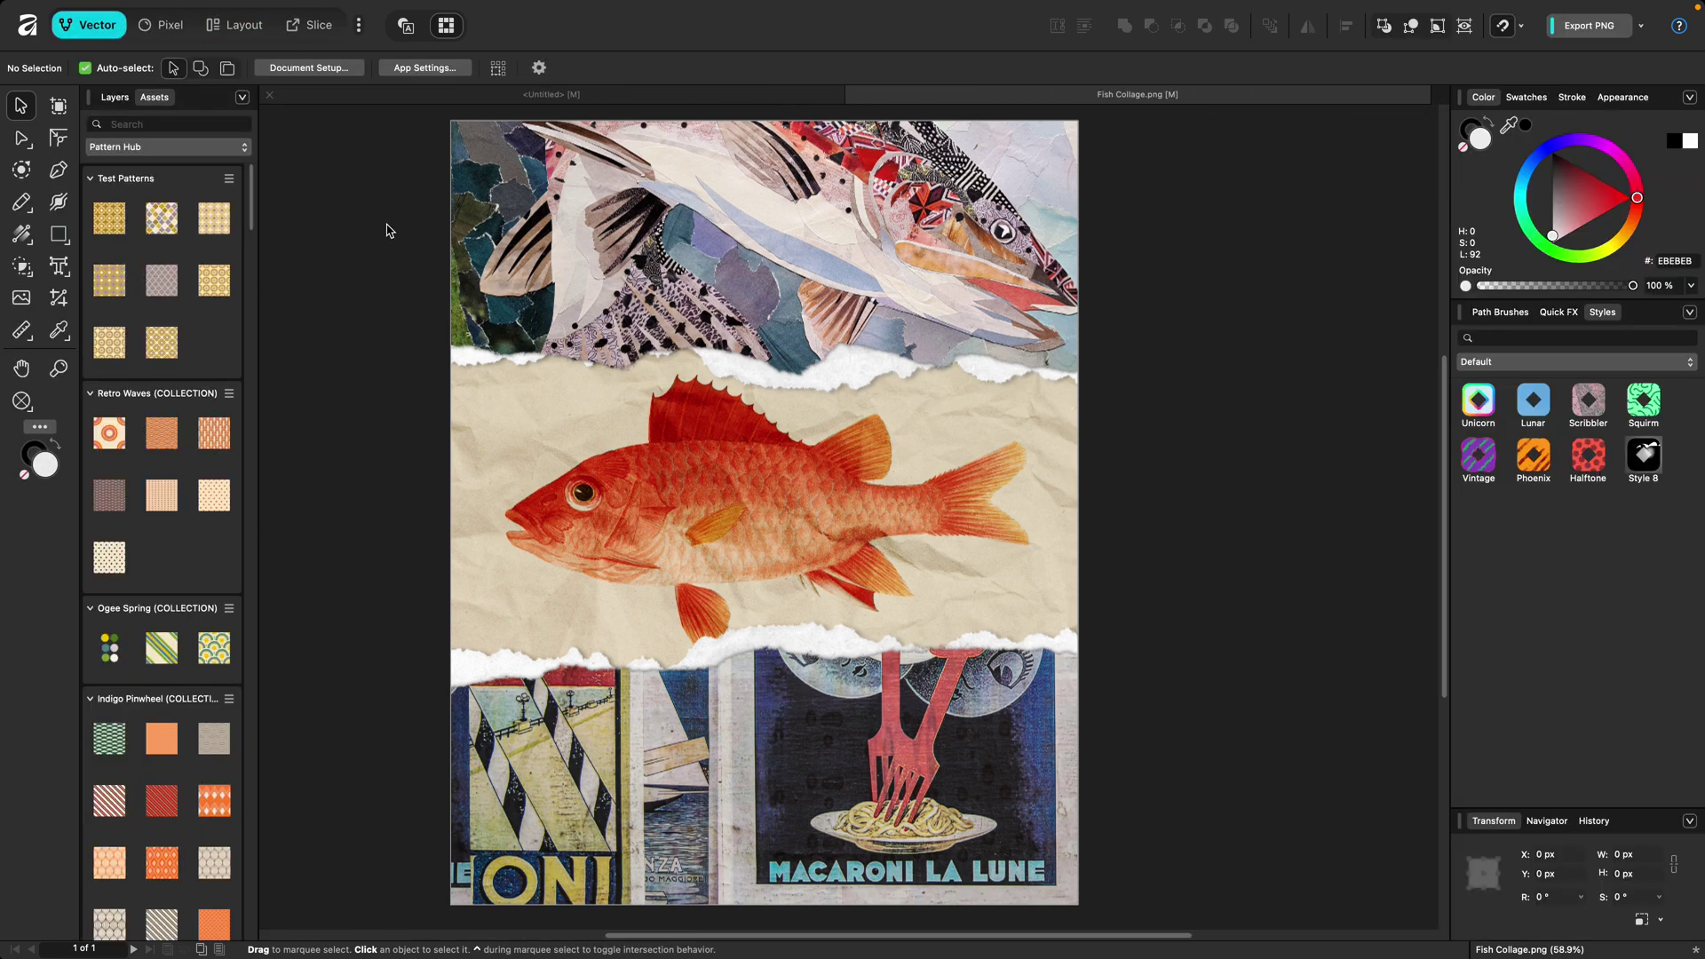
Step: Reset the Vector studio to its master layout and confirm
right_click(105, 25)
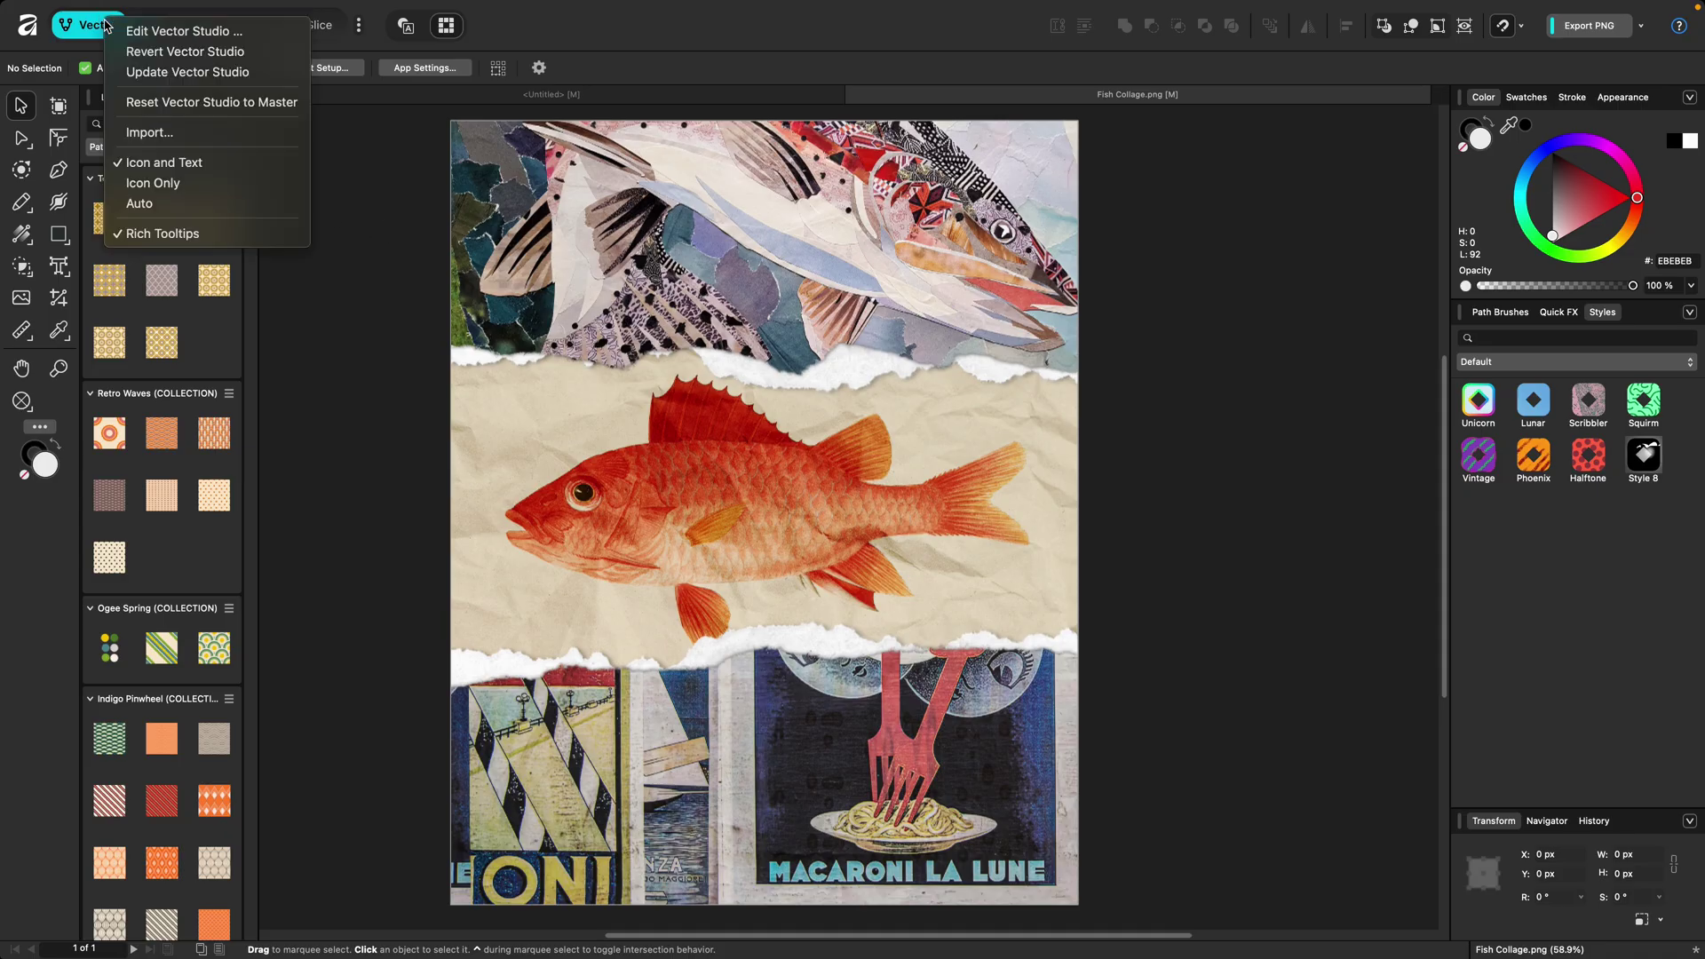
click(158, 108)
click(928, 360)
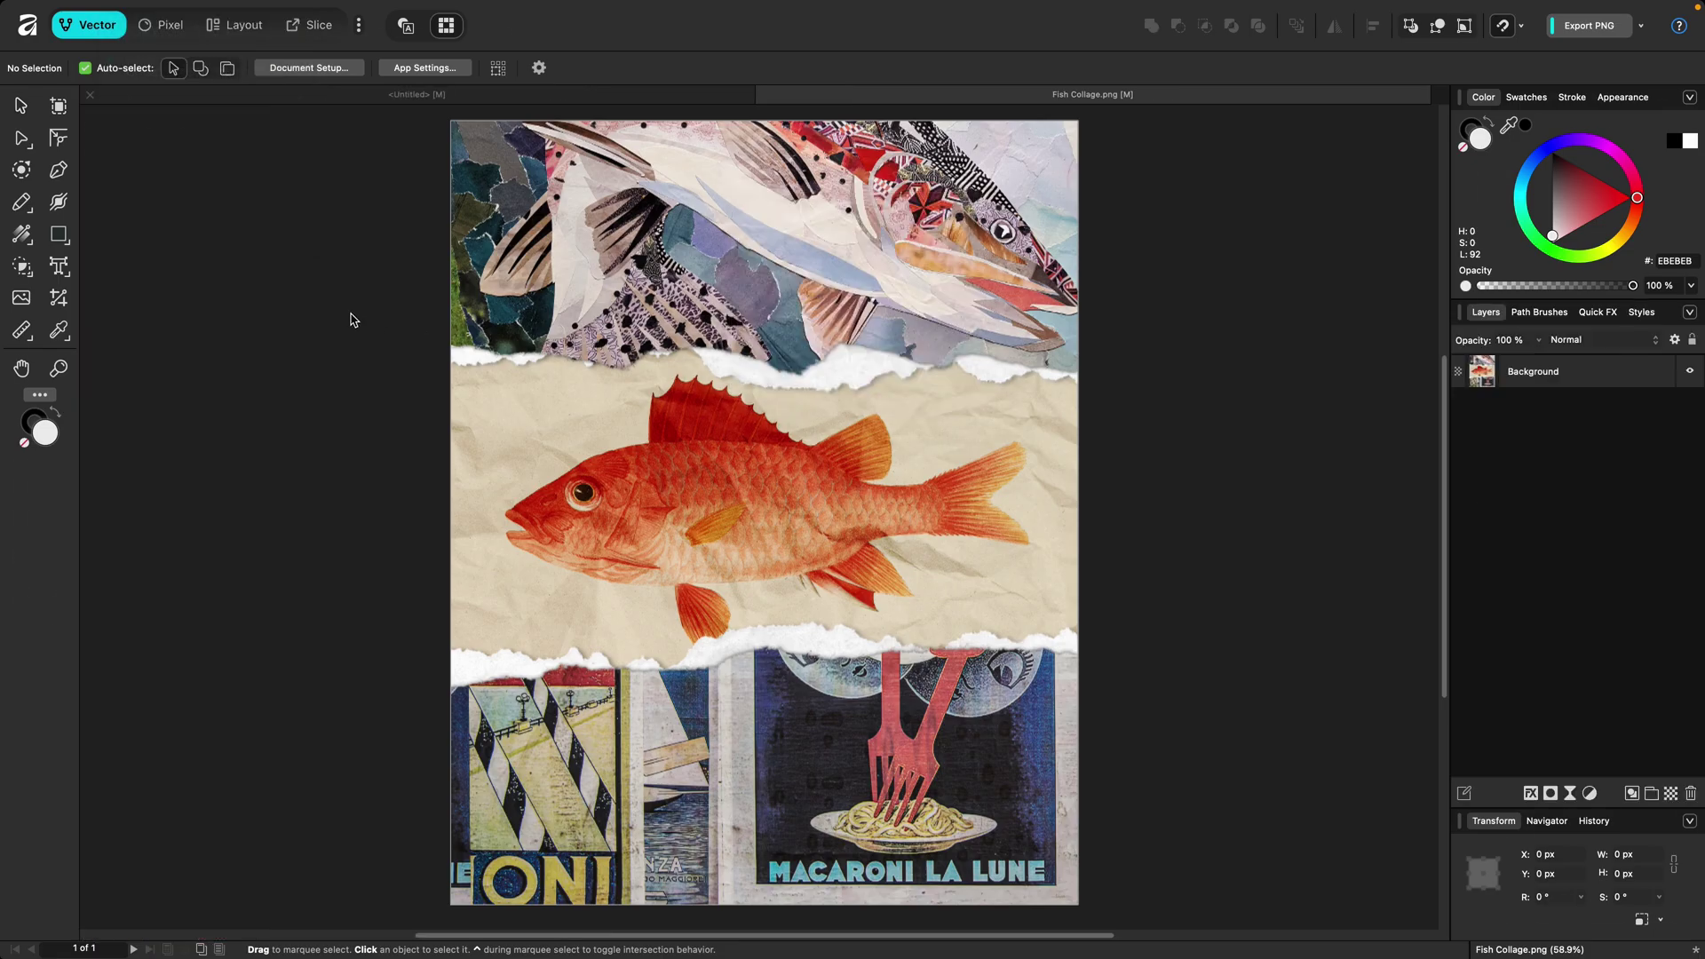
Step: From the main studio, create a blank 'Surface Pattern Design' studio cloned from None, with a cat icon and yellow colour
key(ctrl+shift+1)
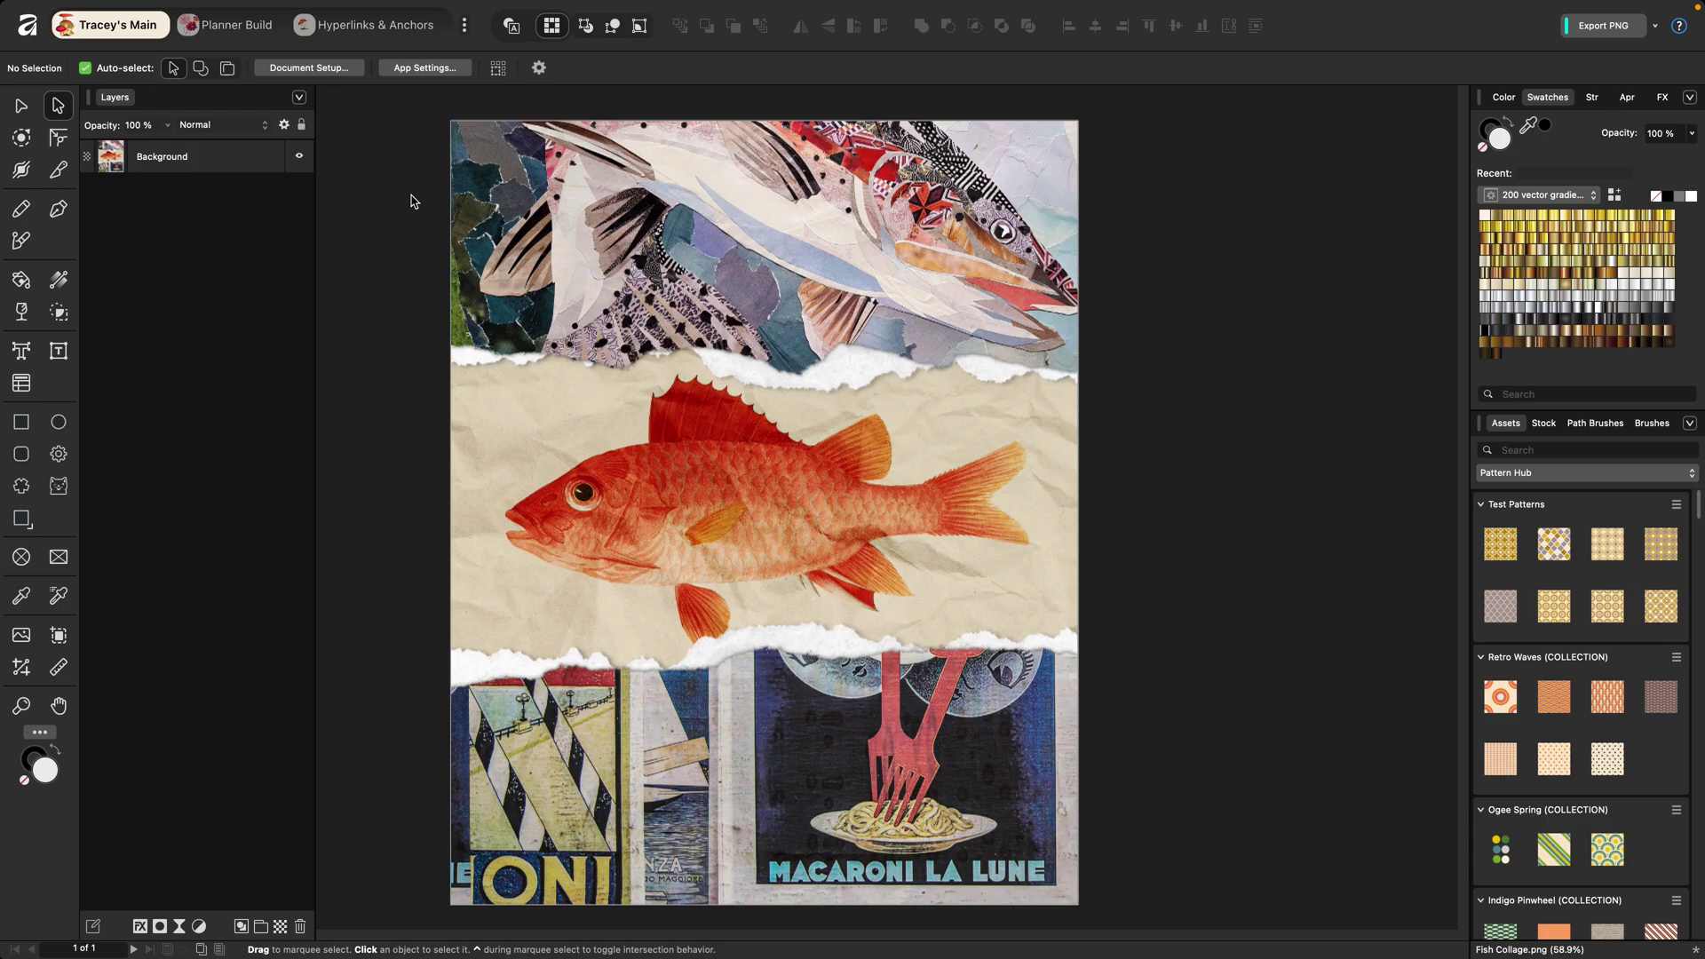
click(465, 26)
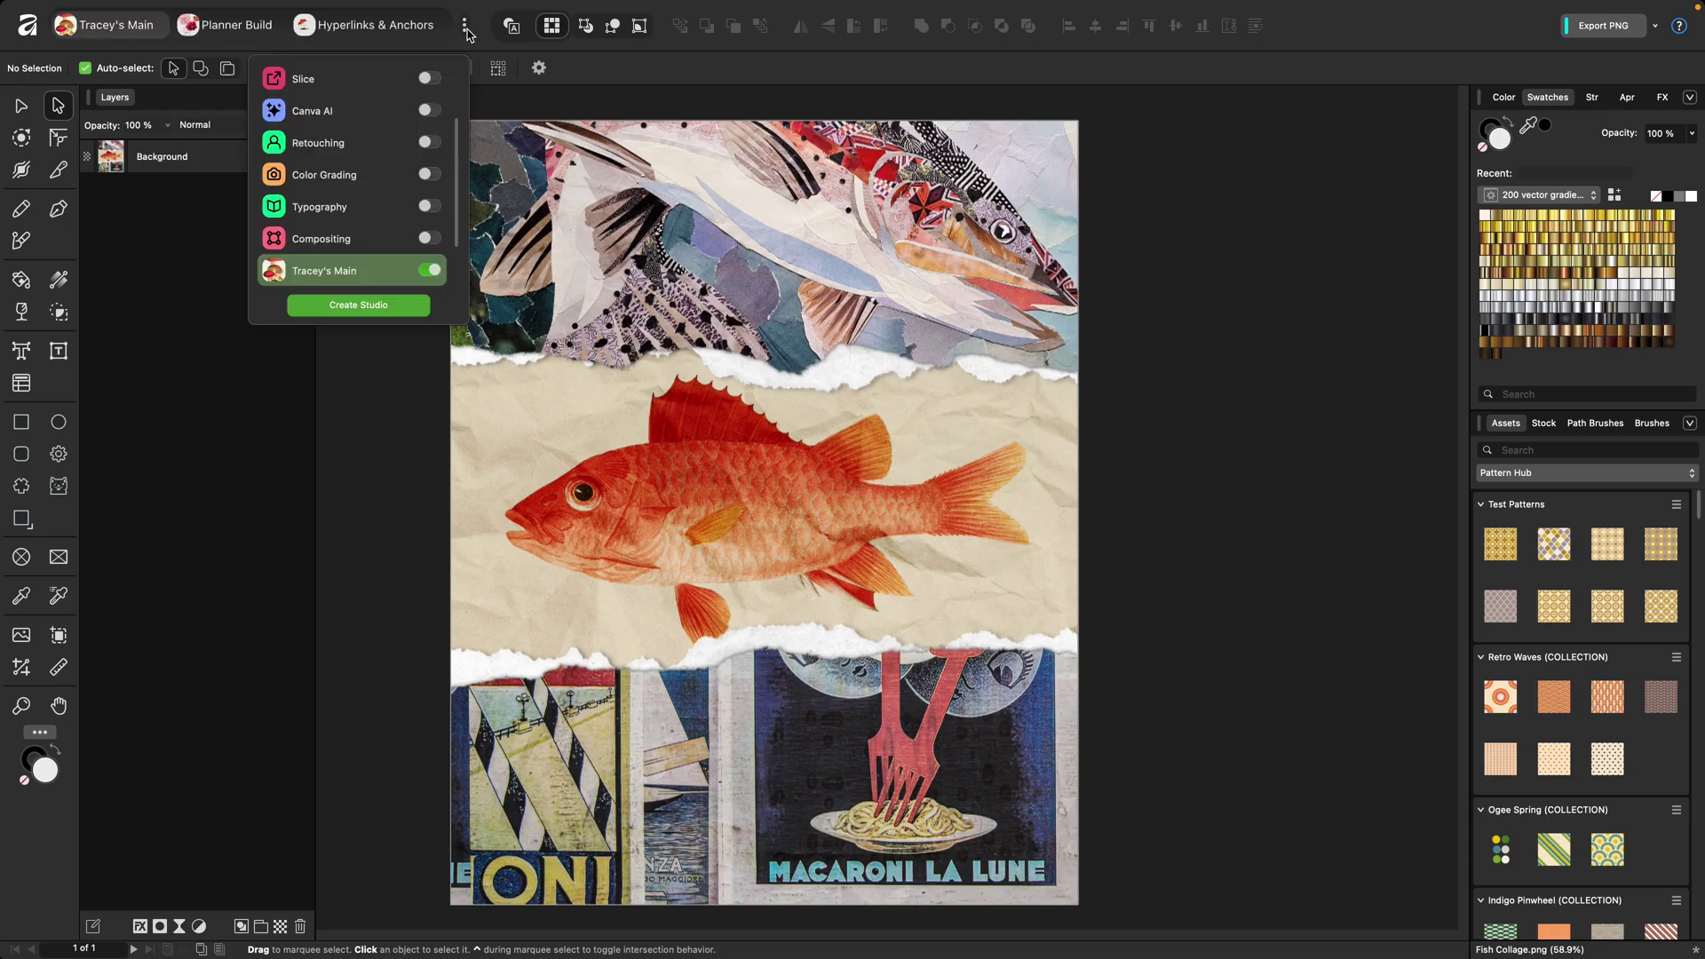
click(373, 304)
text(Su)
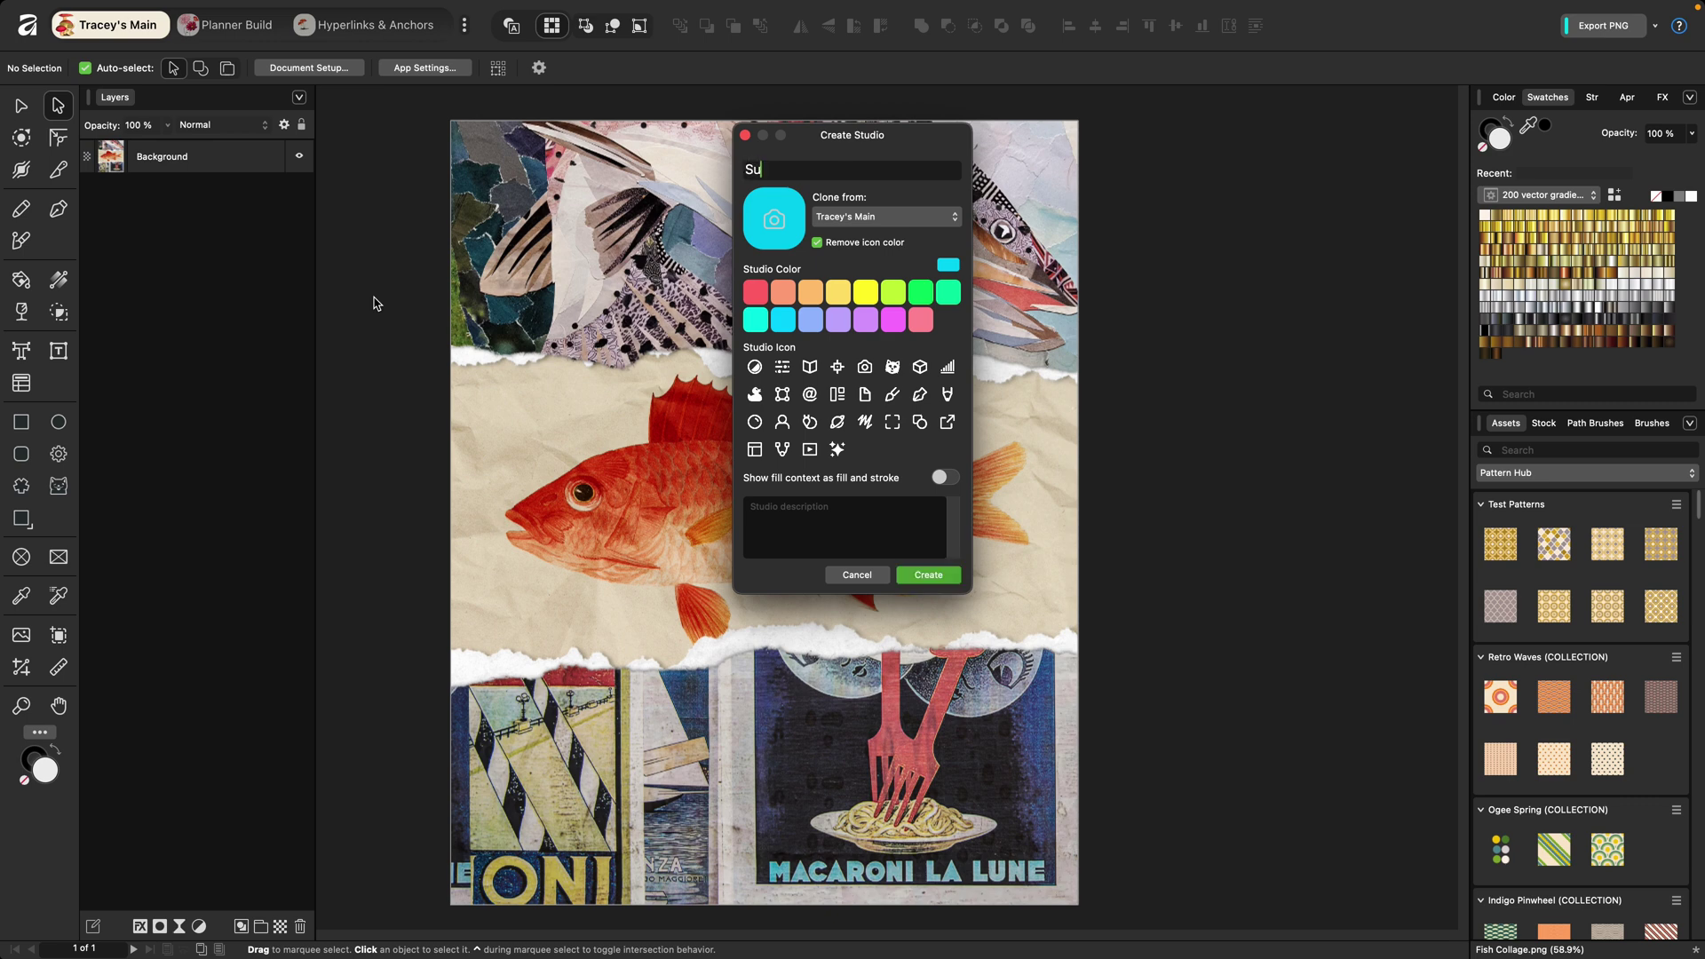
text(rface Pattern Designs)
click(859, 217)
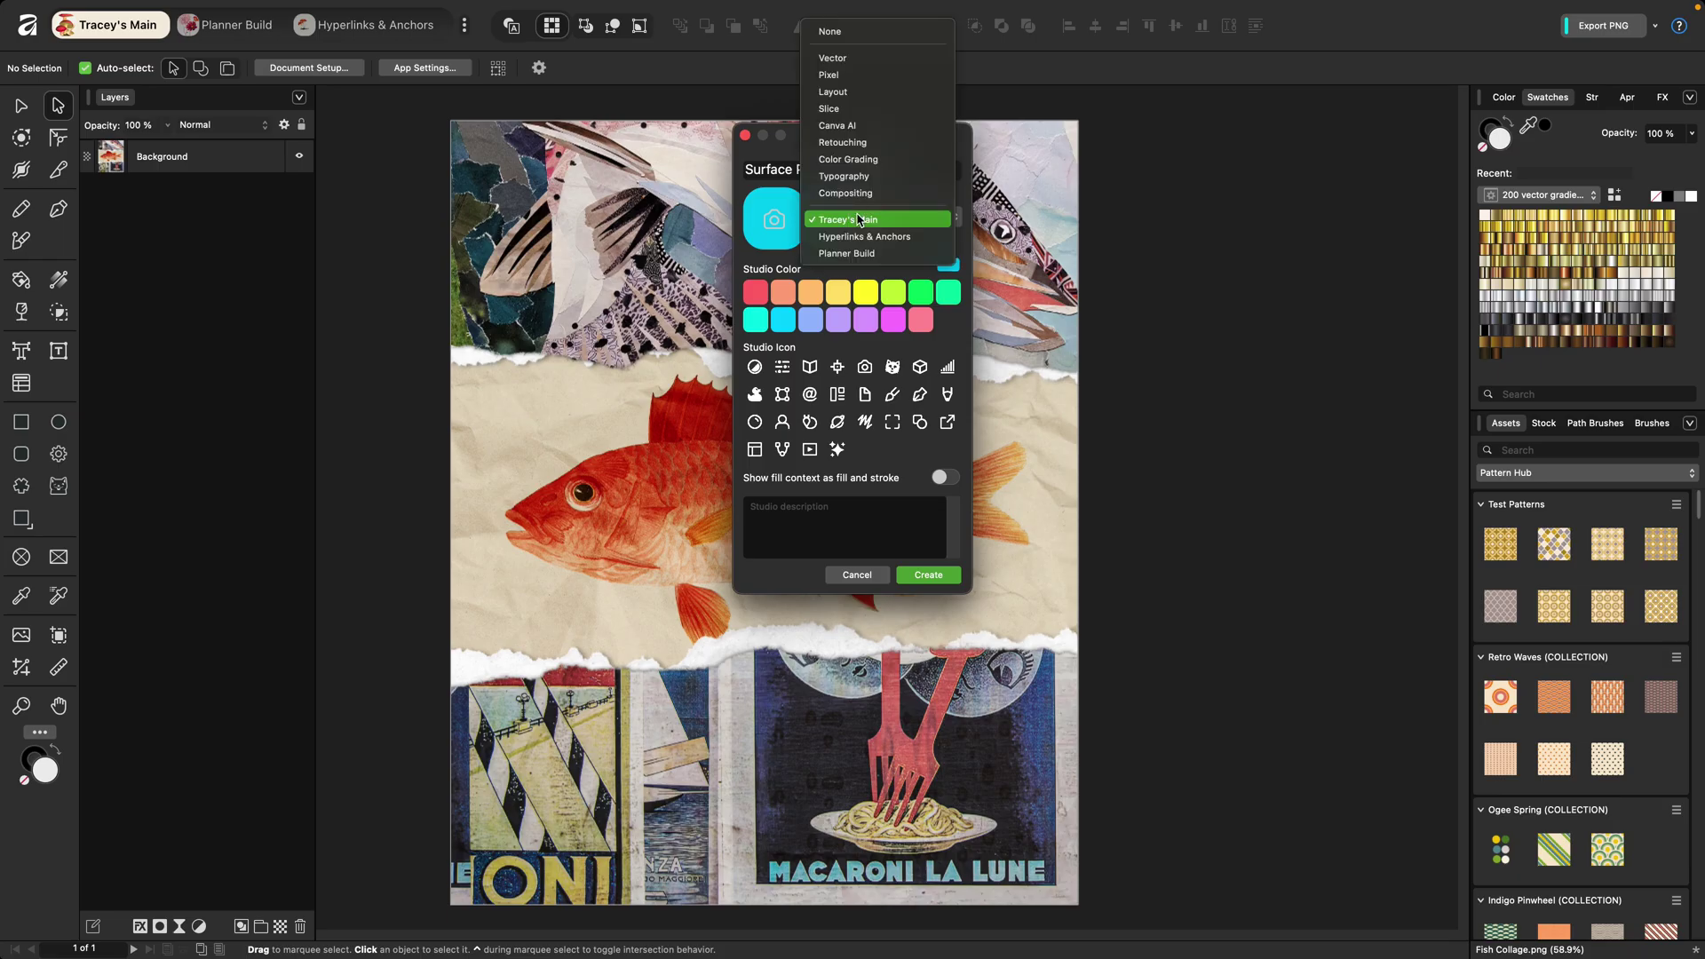
click(842, 32)
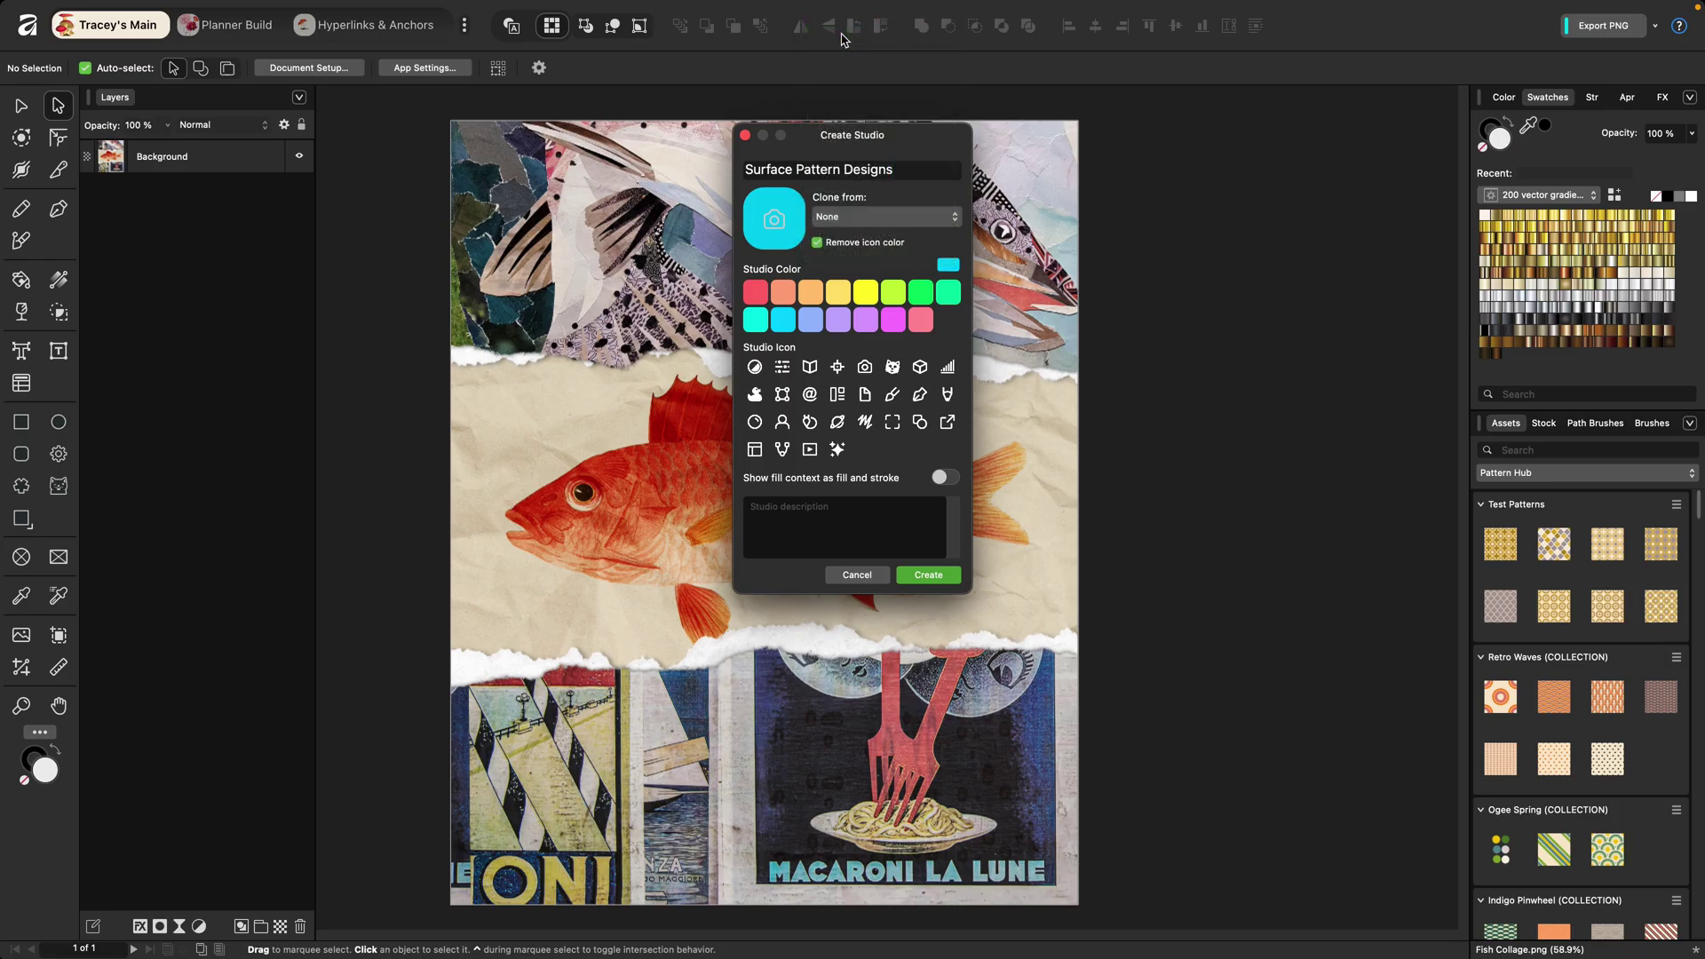
click(775, 220)
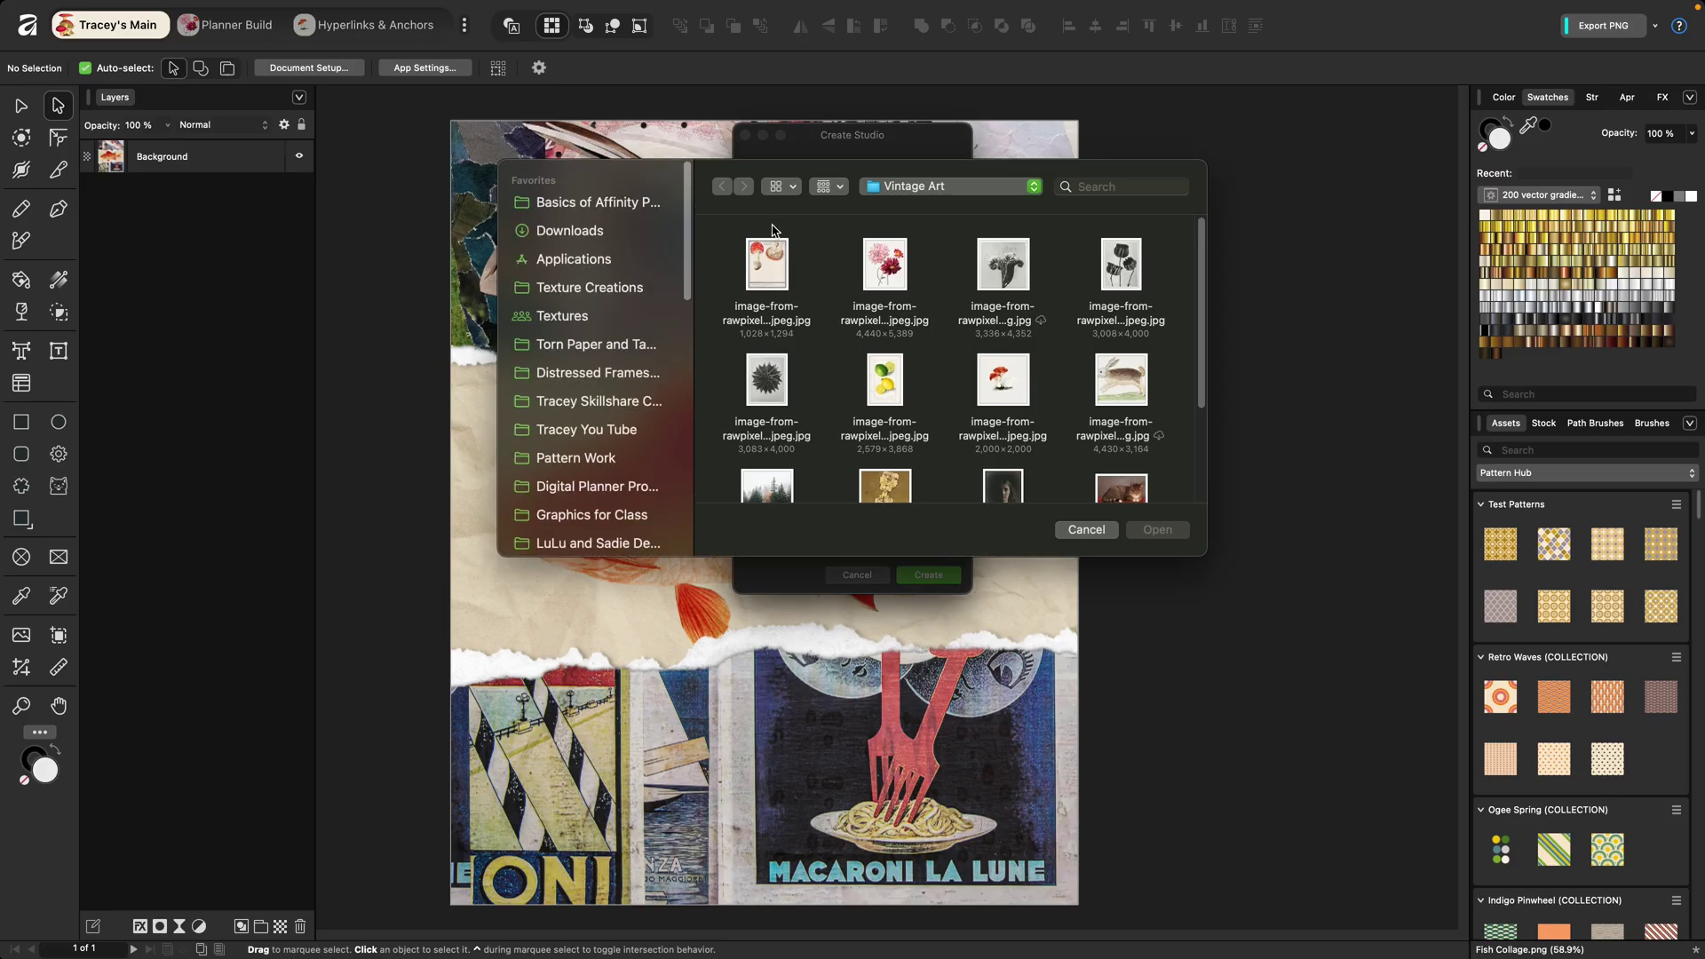
click(1124, 488)
click(1158, 530)
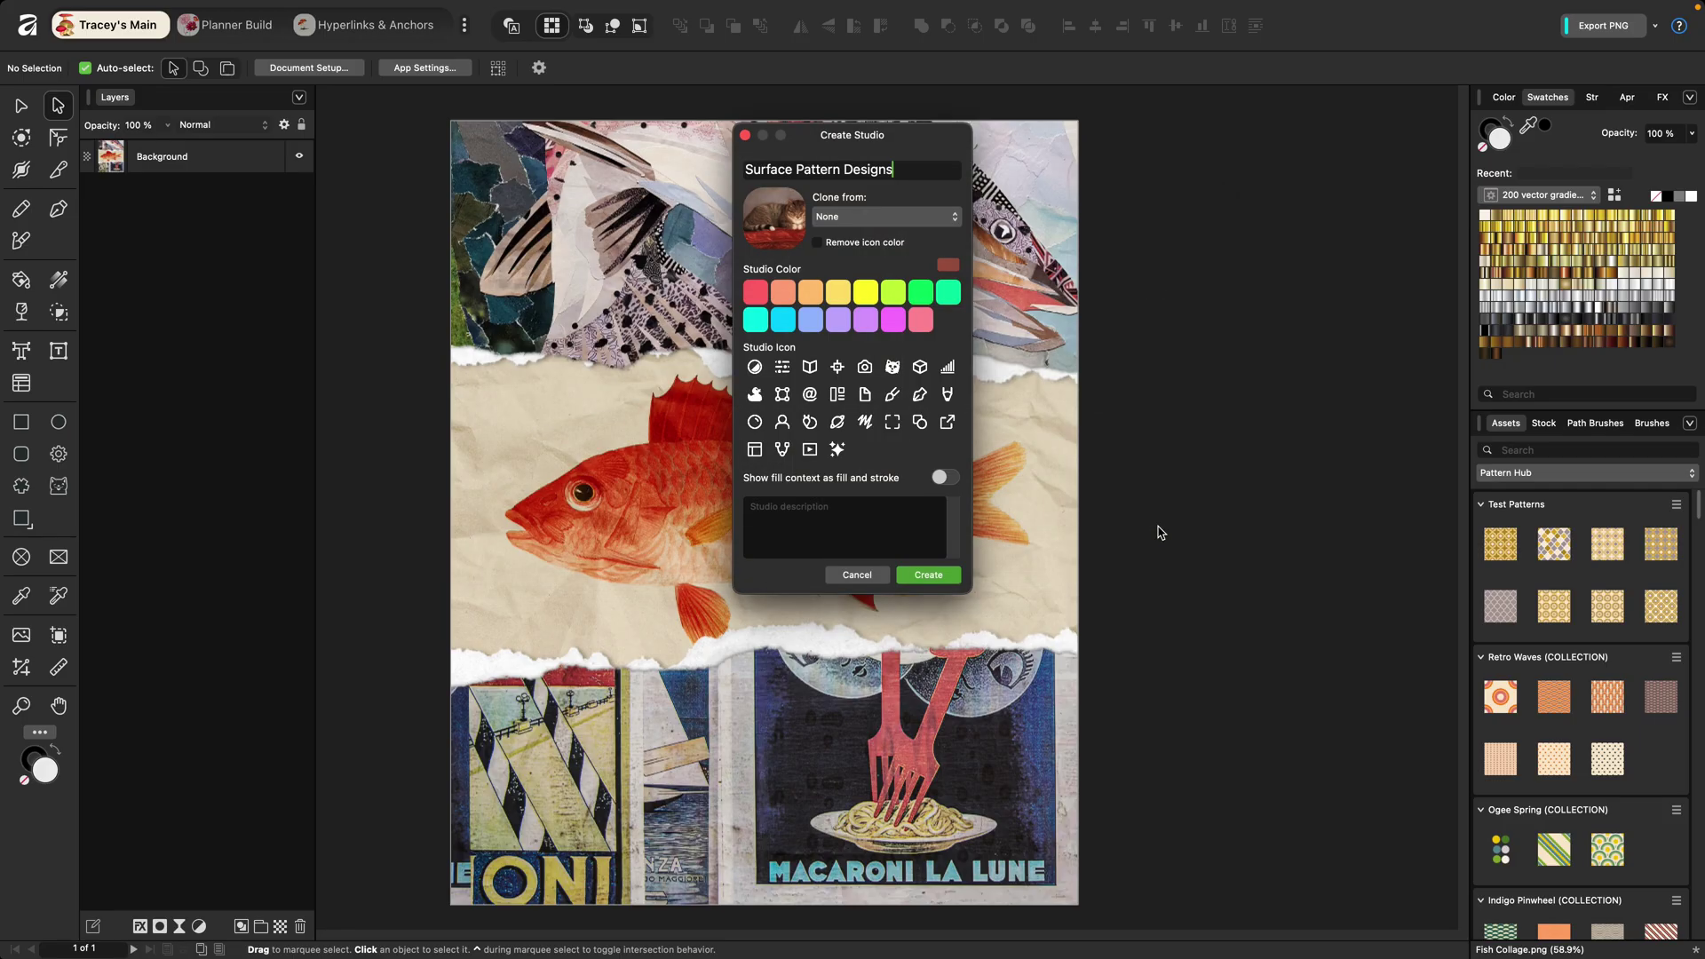
click(838, 294)
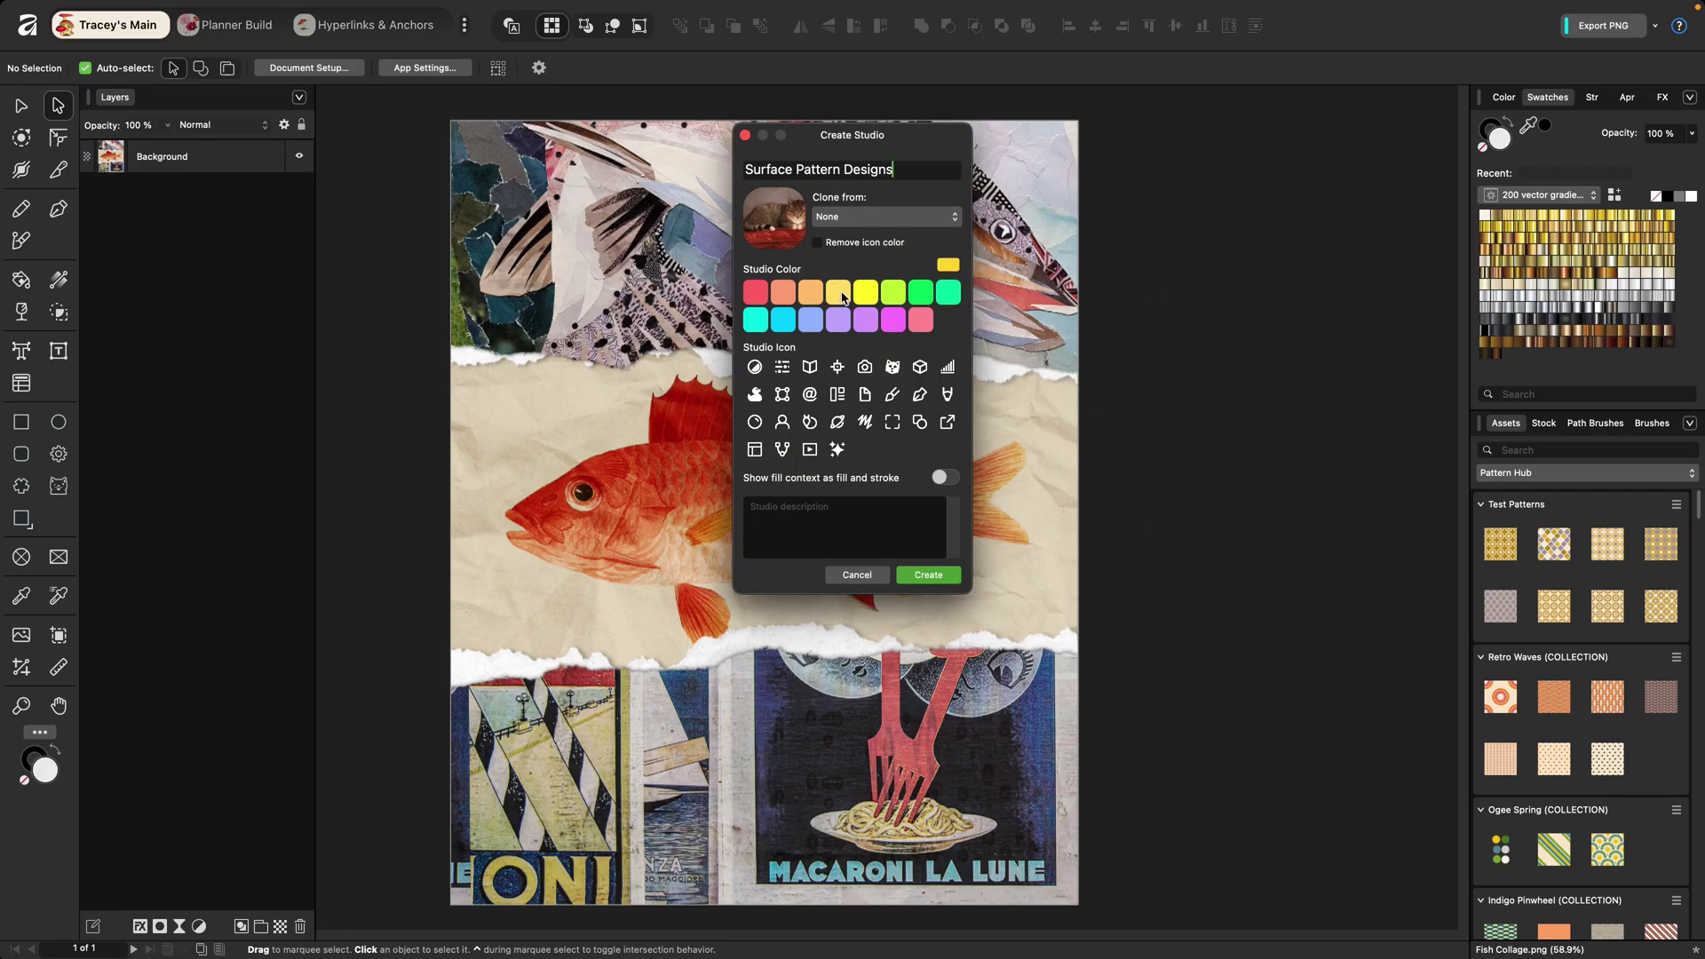
click(928, 574)
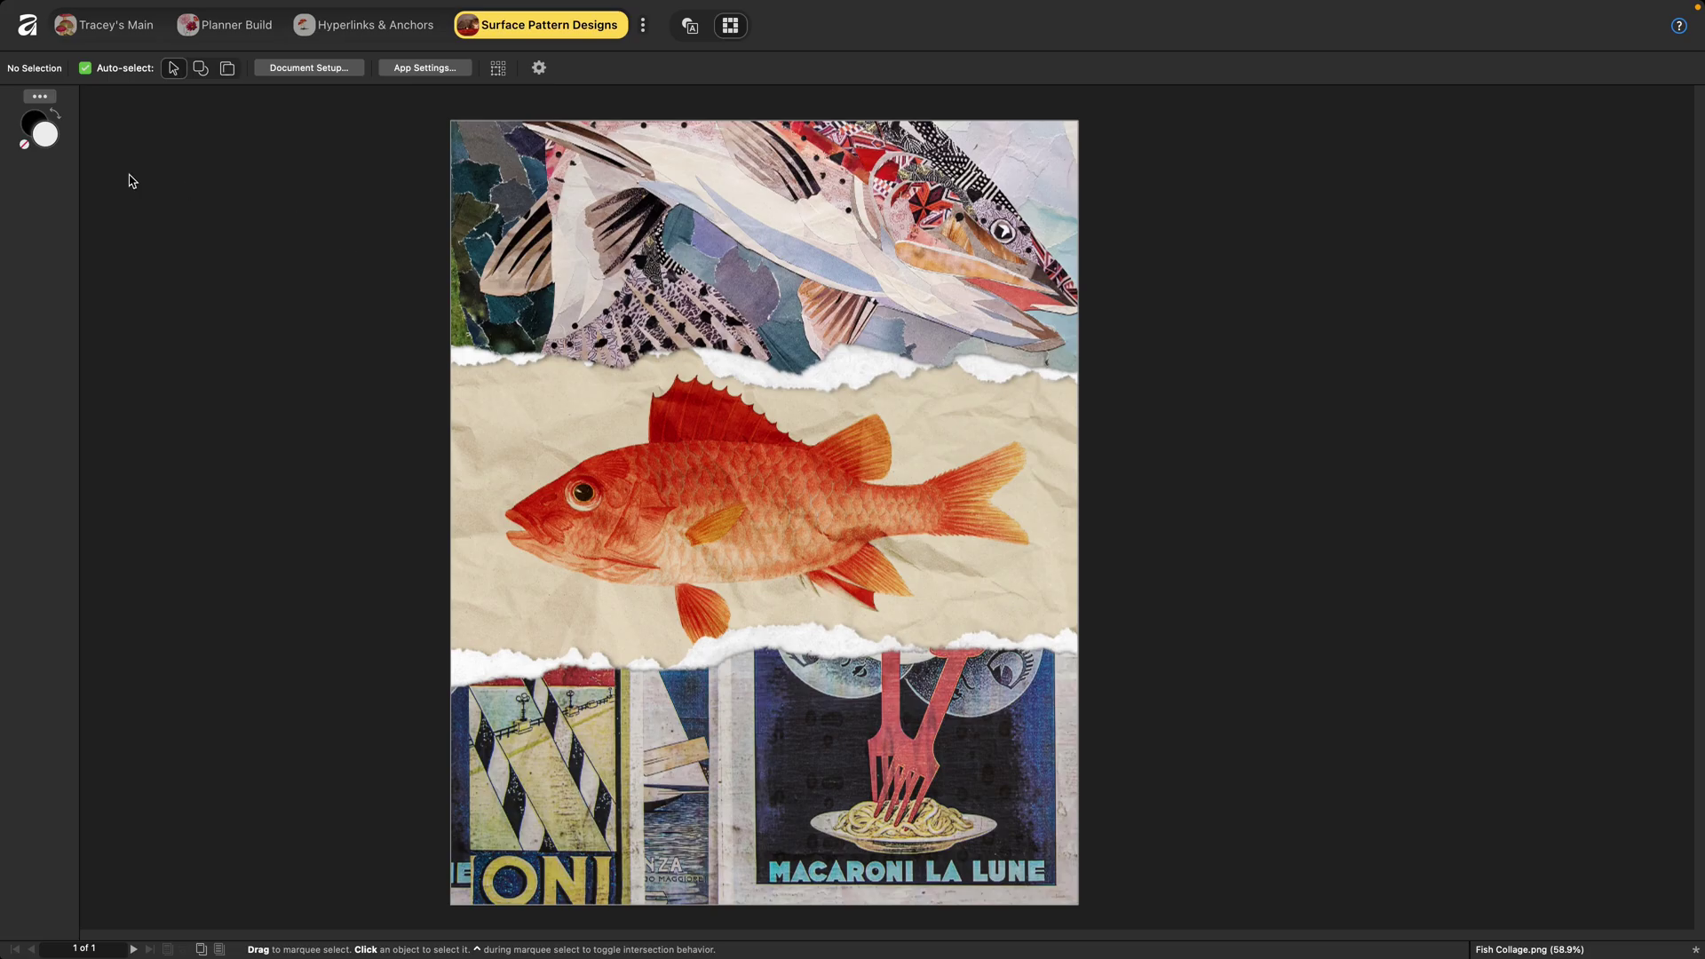
Step: Add the Move, Fill and Artboard tools plus a separator to the Tools panel
click(40, 97)
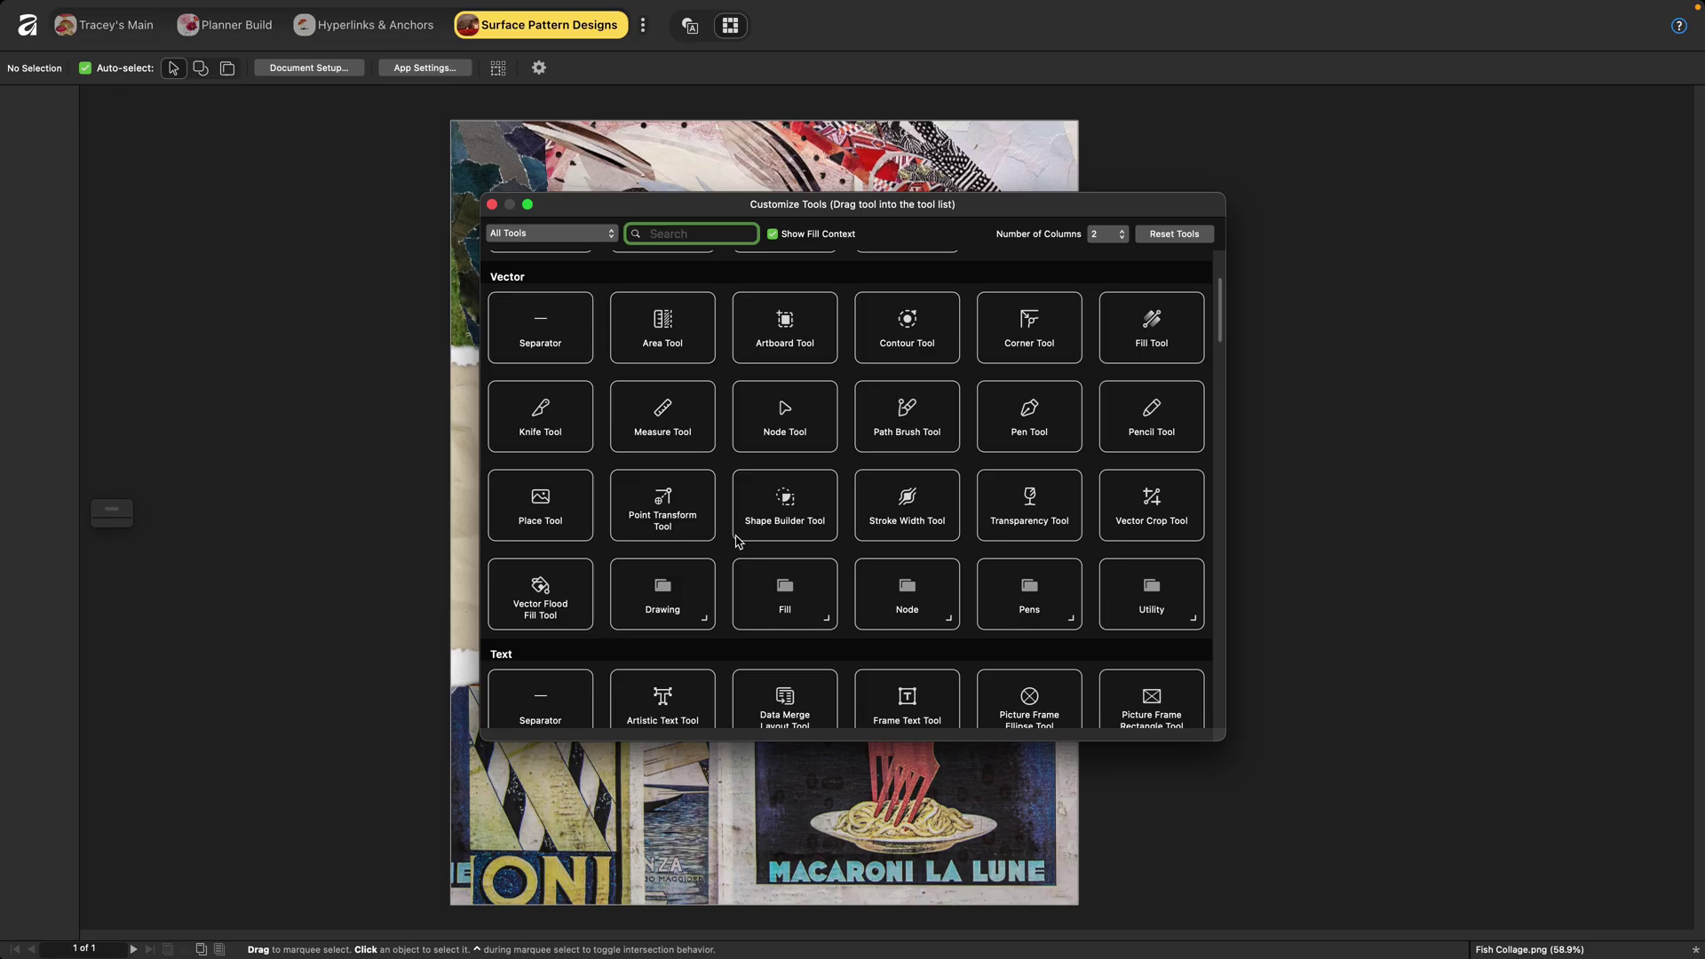
scroll(973, 458, up, 3)
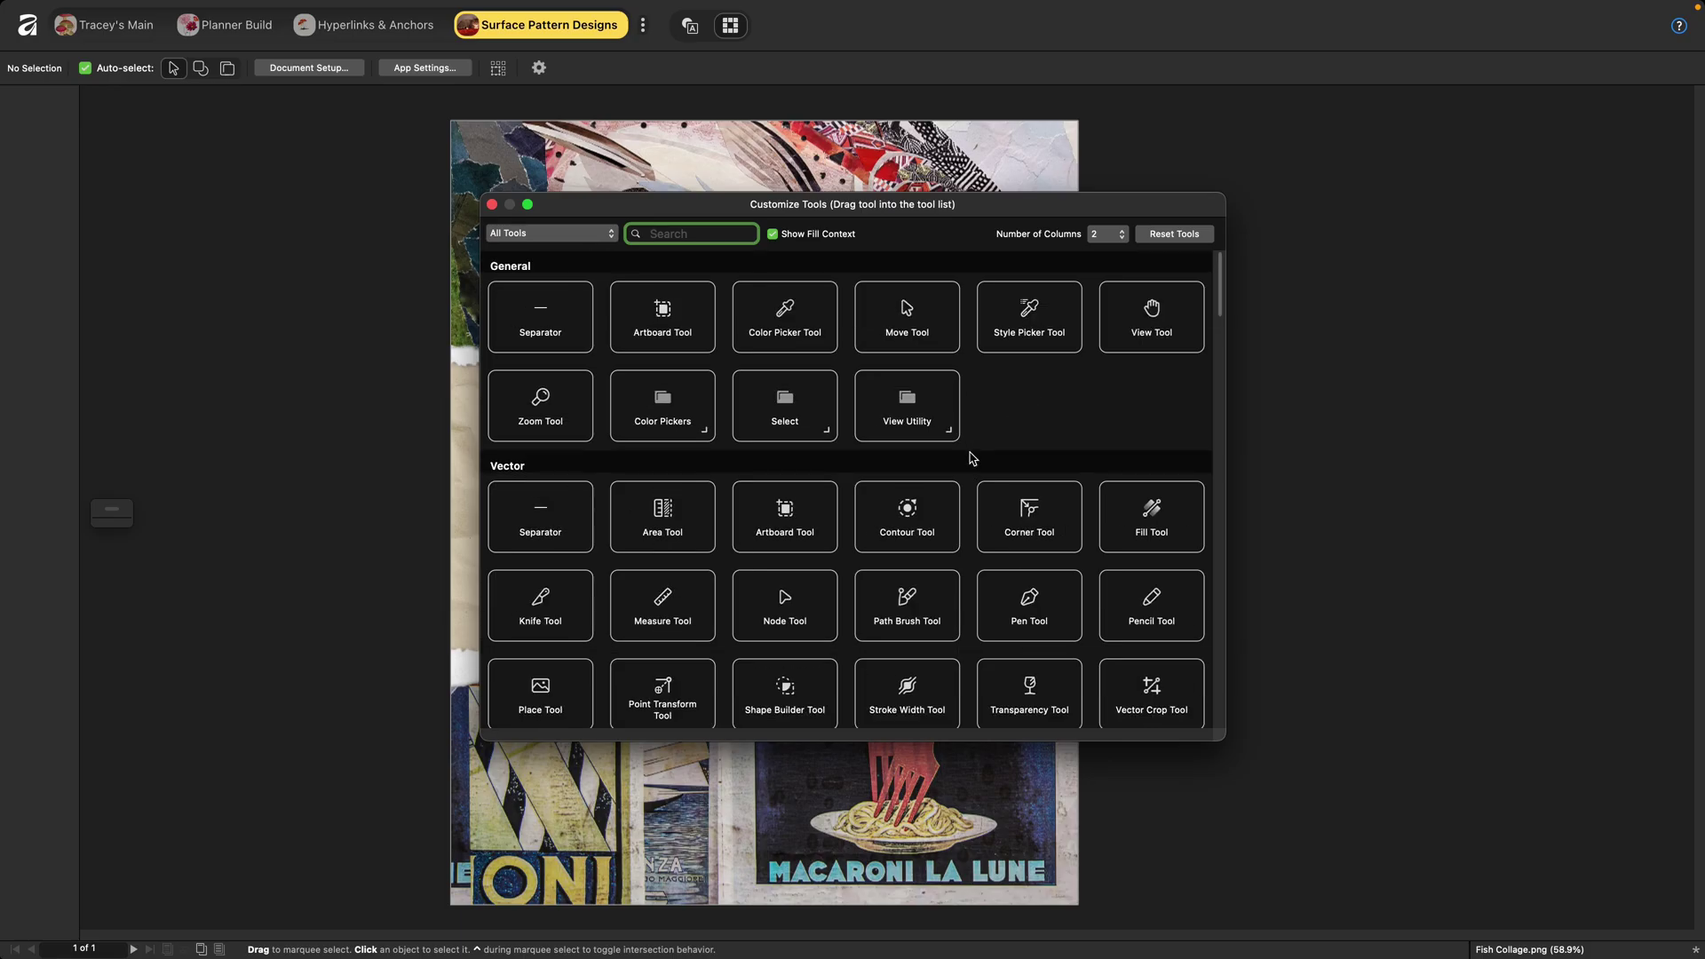
drag(907, 317, 57, 108)
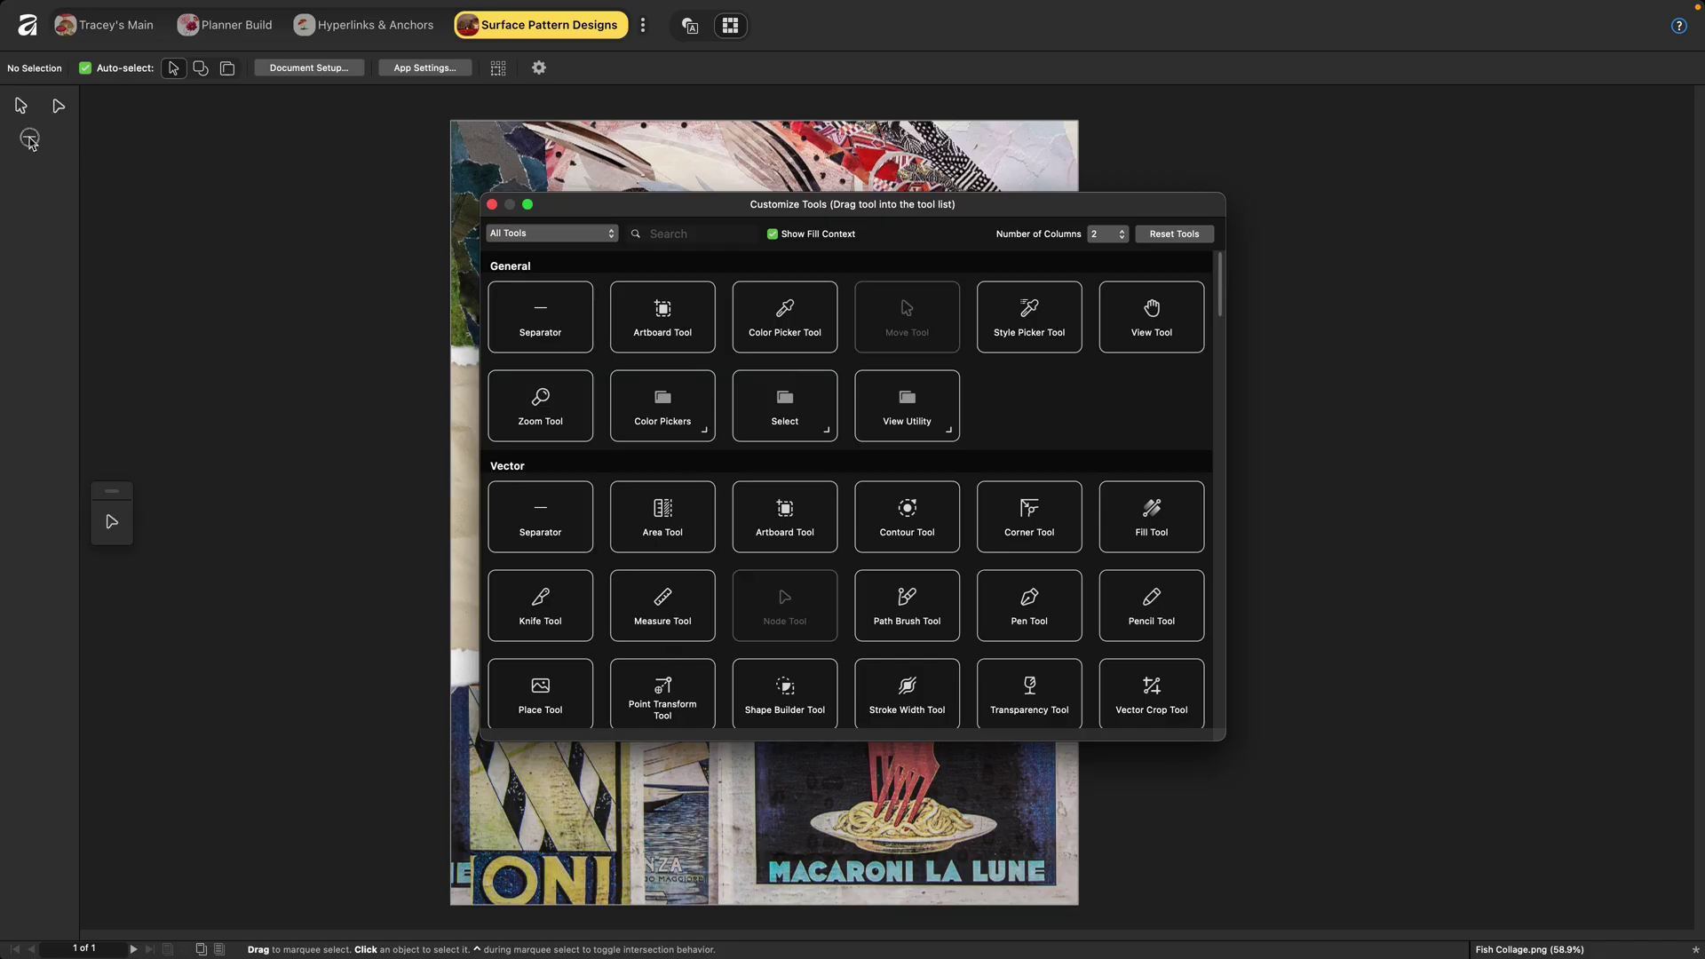
scroll(711, 468, down, 3)
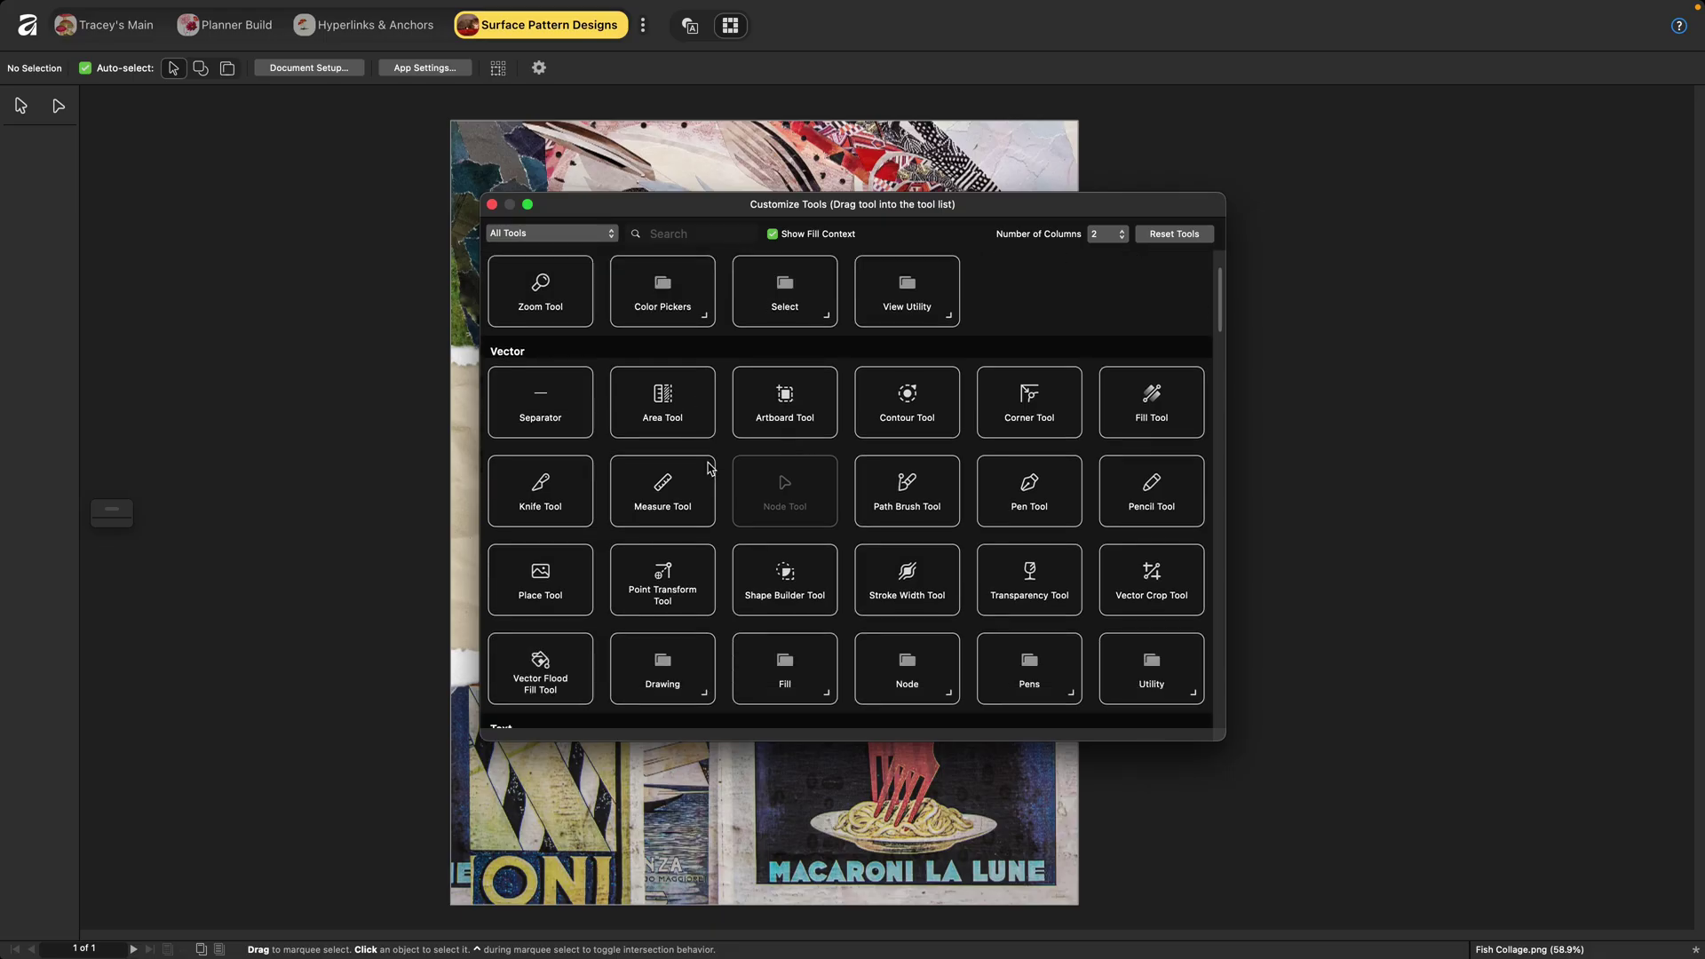
drag(1153, 393, 9, 156)
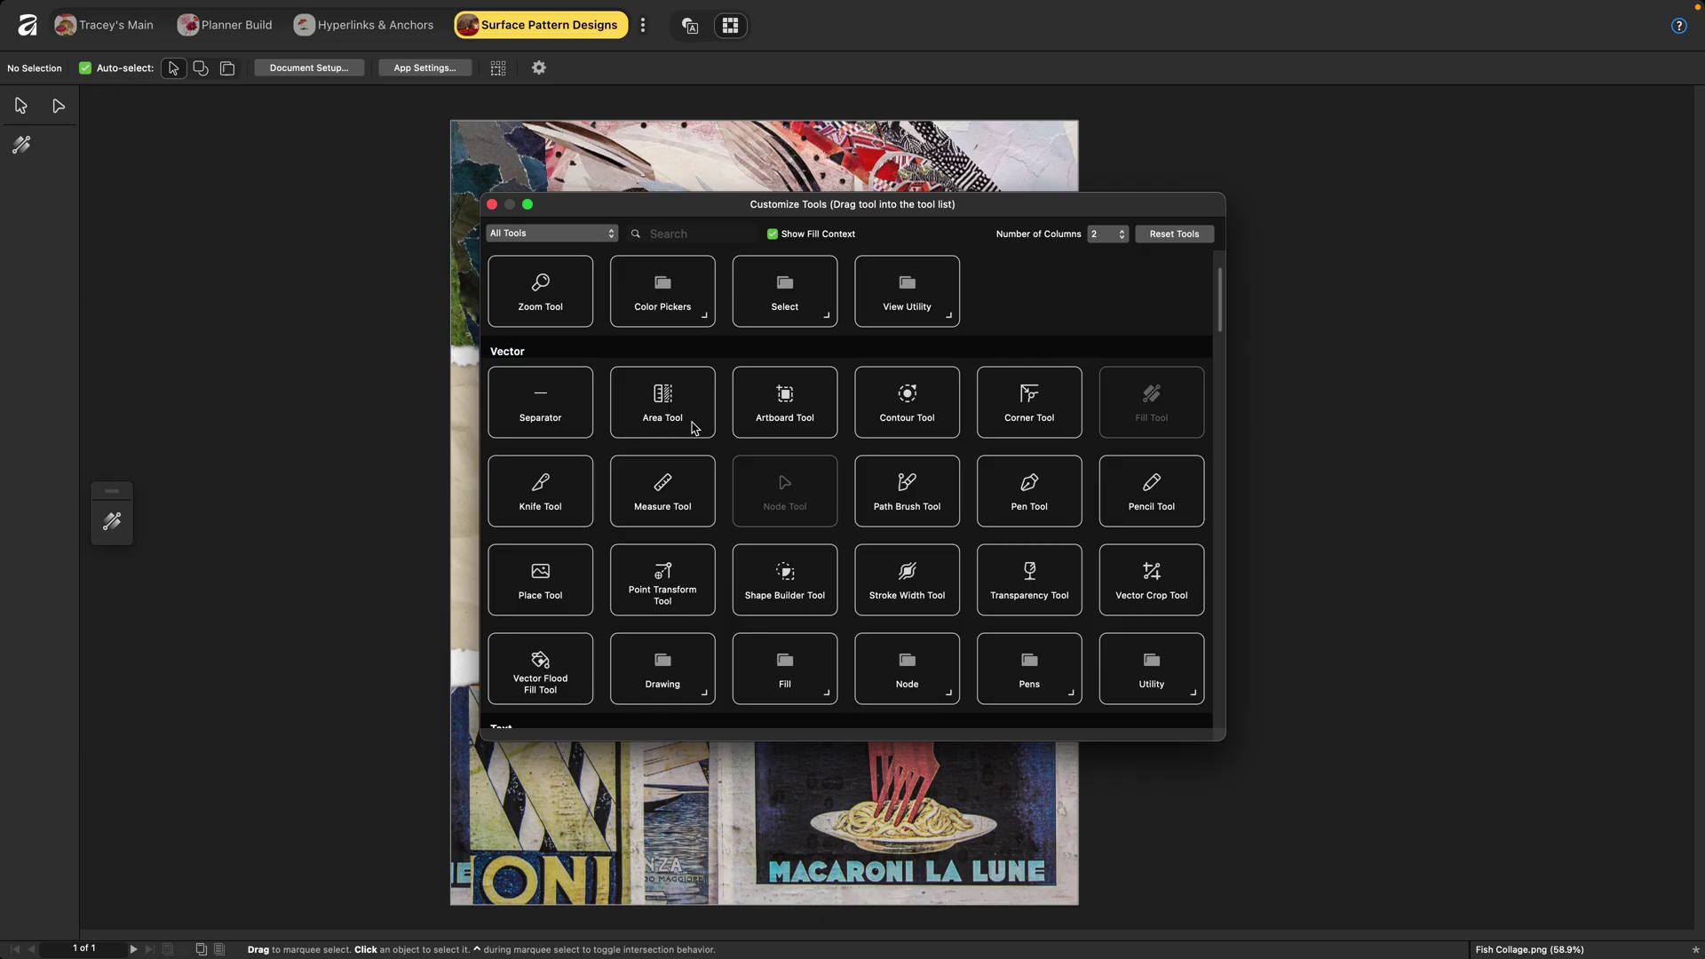
drag(784, 407, 53, 148)
drag(538, 401, 49, 178)
Step: Add the Shapes tool group and a drawing tool, then close Customize Tools
scroll(894, 537, down, 8)
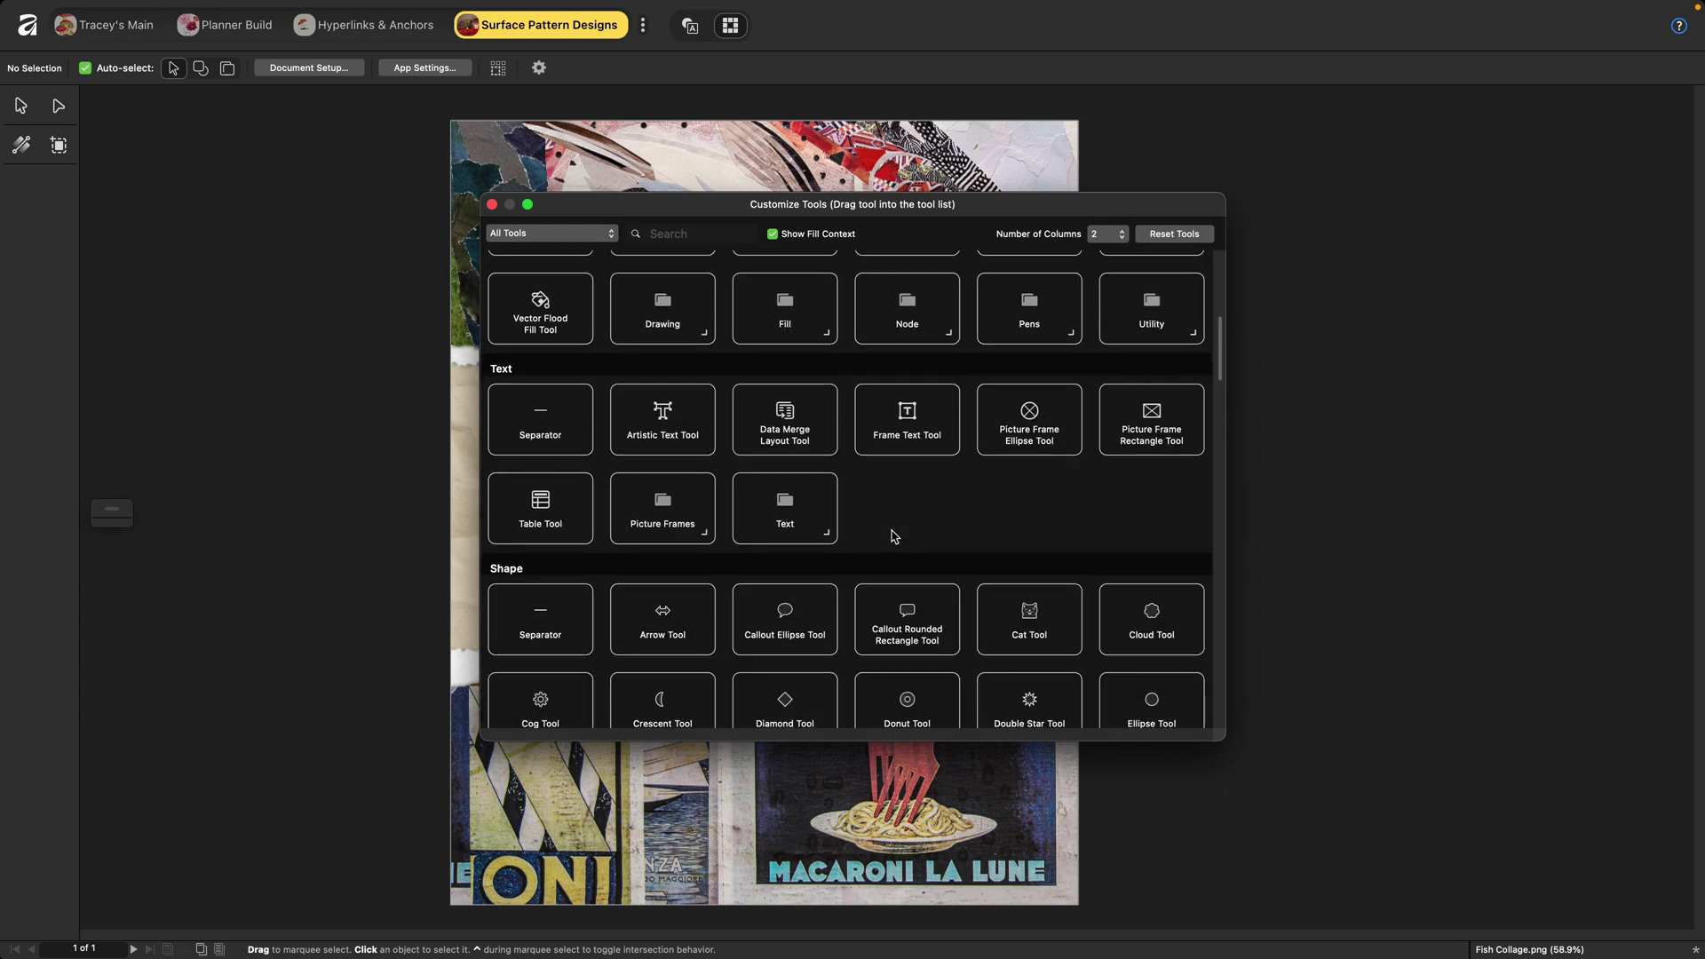
scroll(893, 536, down, 4)
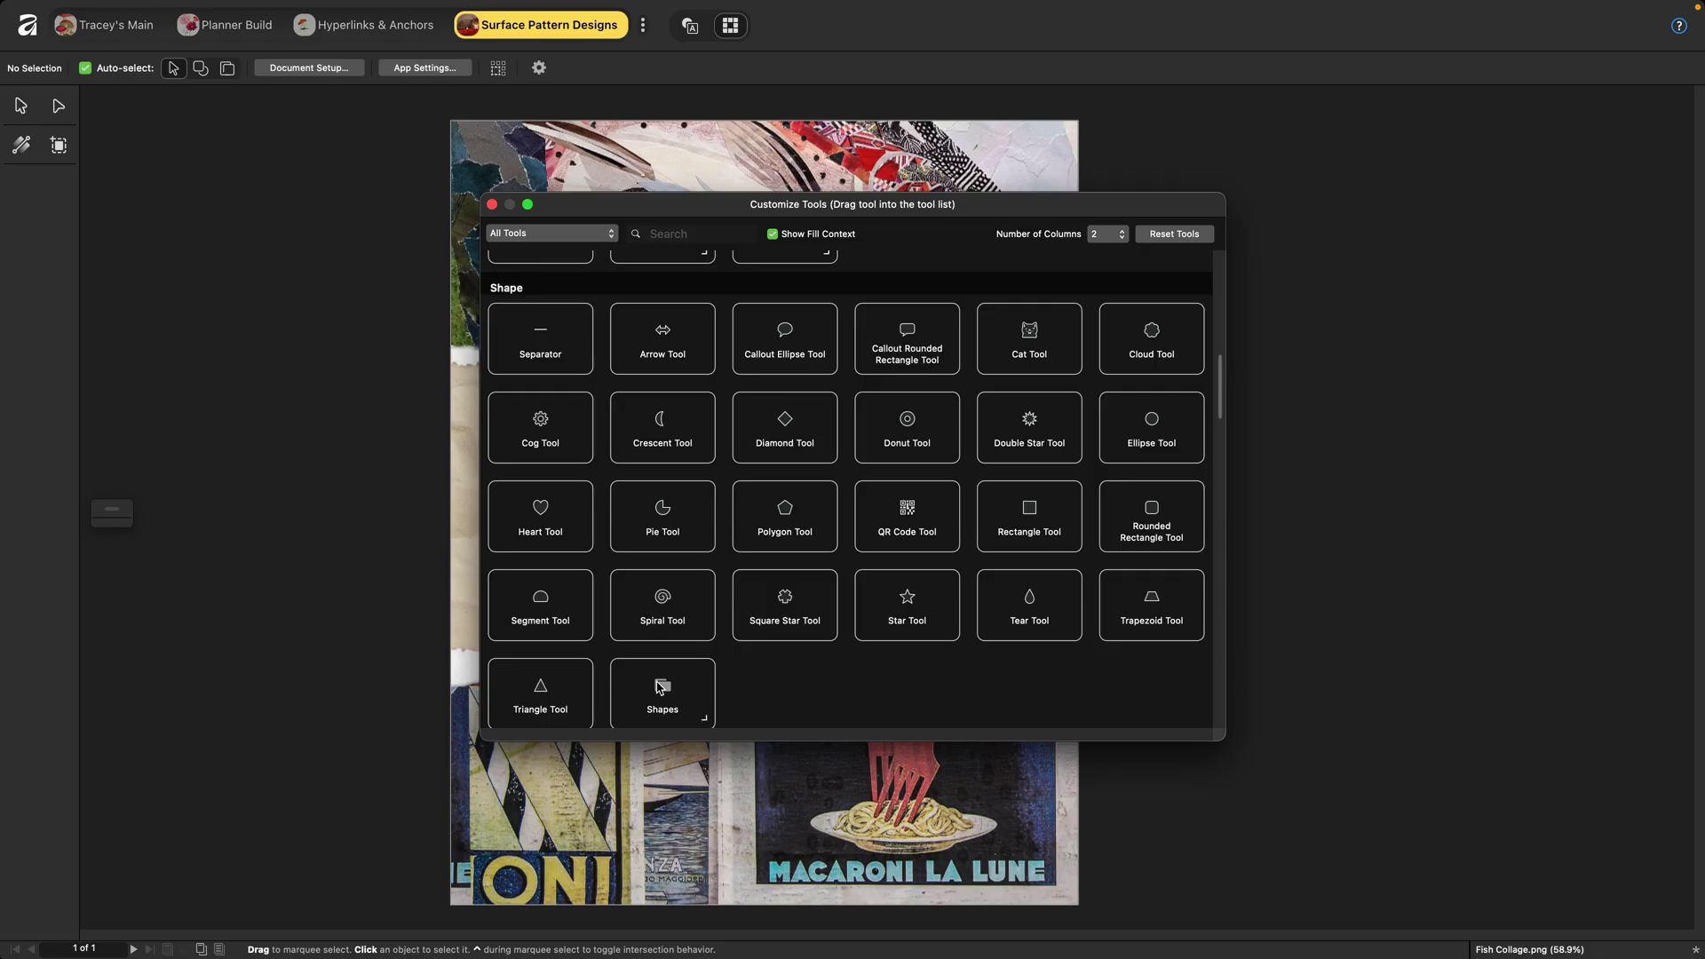
drag(662, 689, 24, 188)
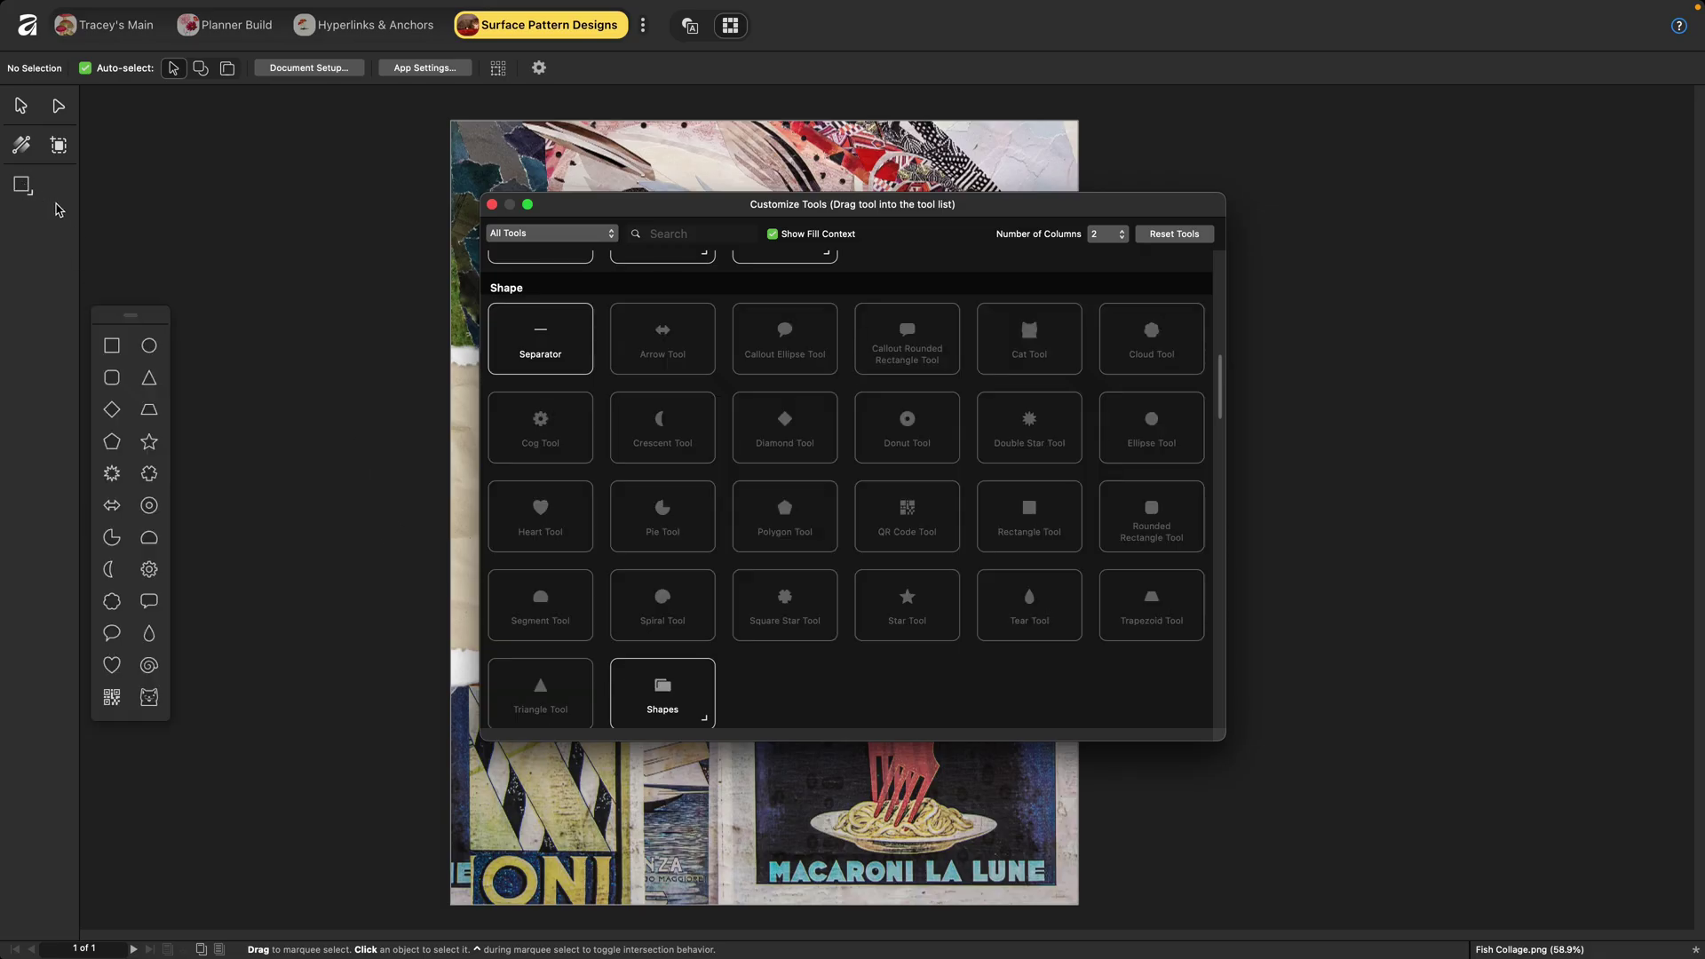
scroll(856, 570, up, 5)
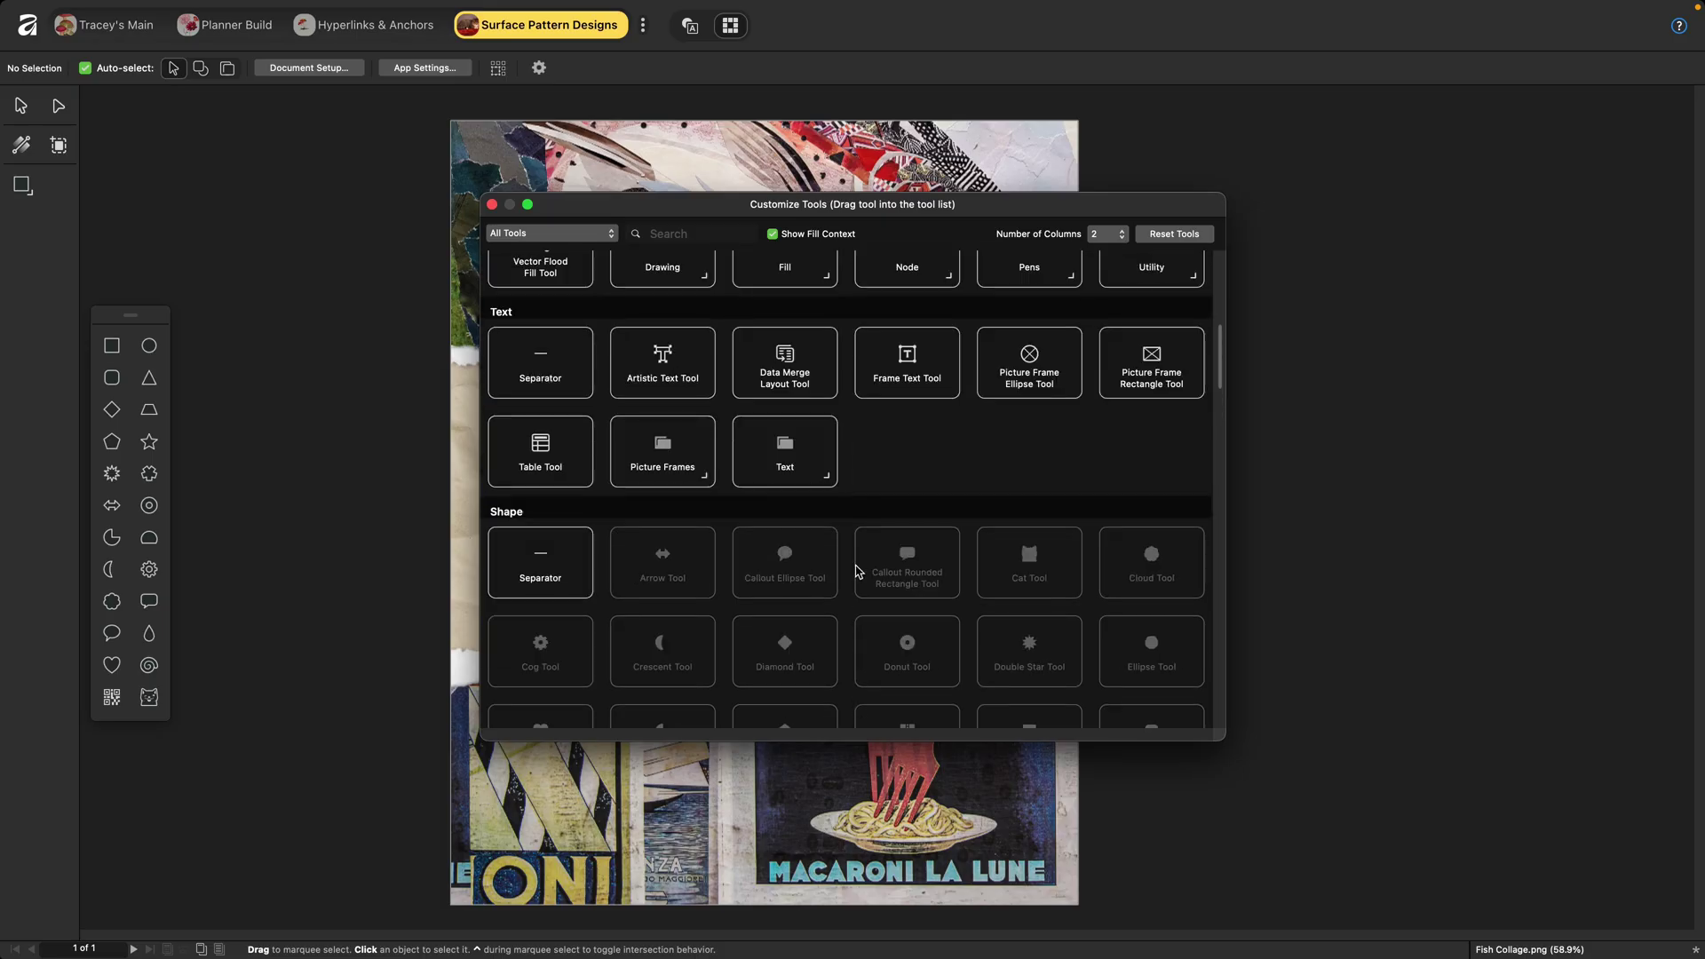
scroll(856, 570, up, 5)
mouse_move(540, 336)
mouse_down()
mouse_move(514, 289)
mouse_move(56, 178)
mouse_move(60, 192)
mouse_up()
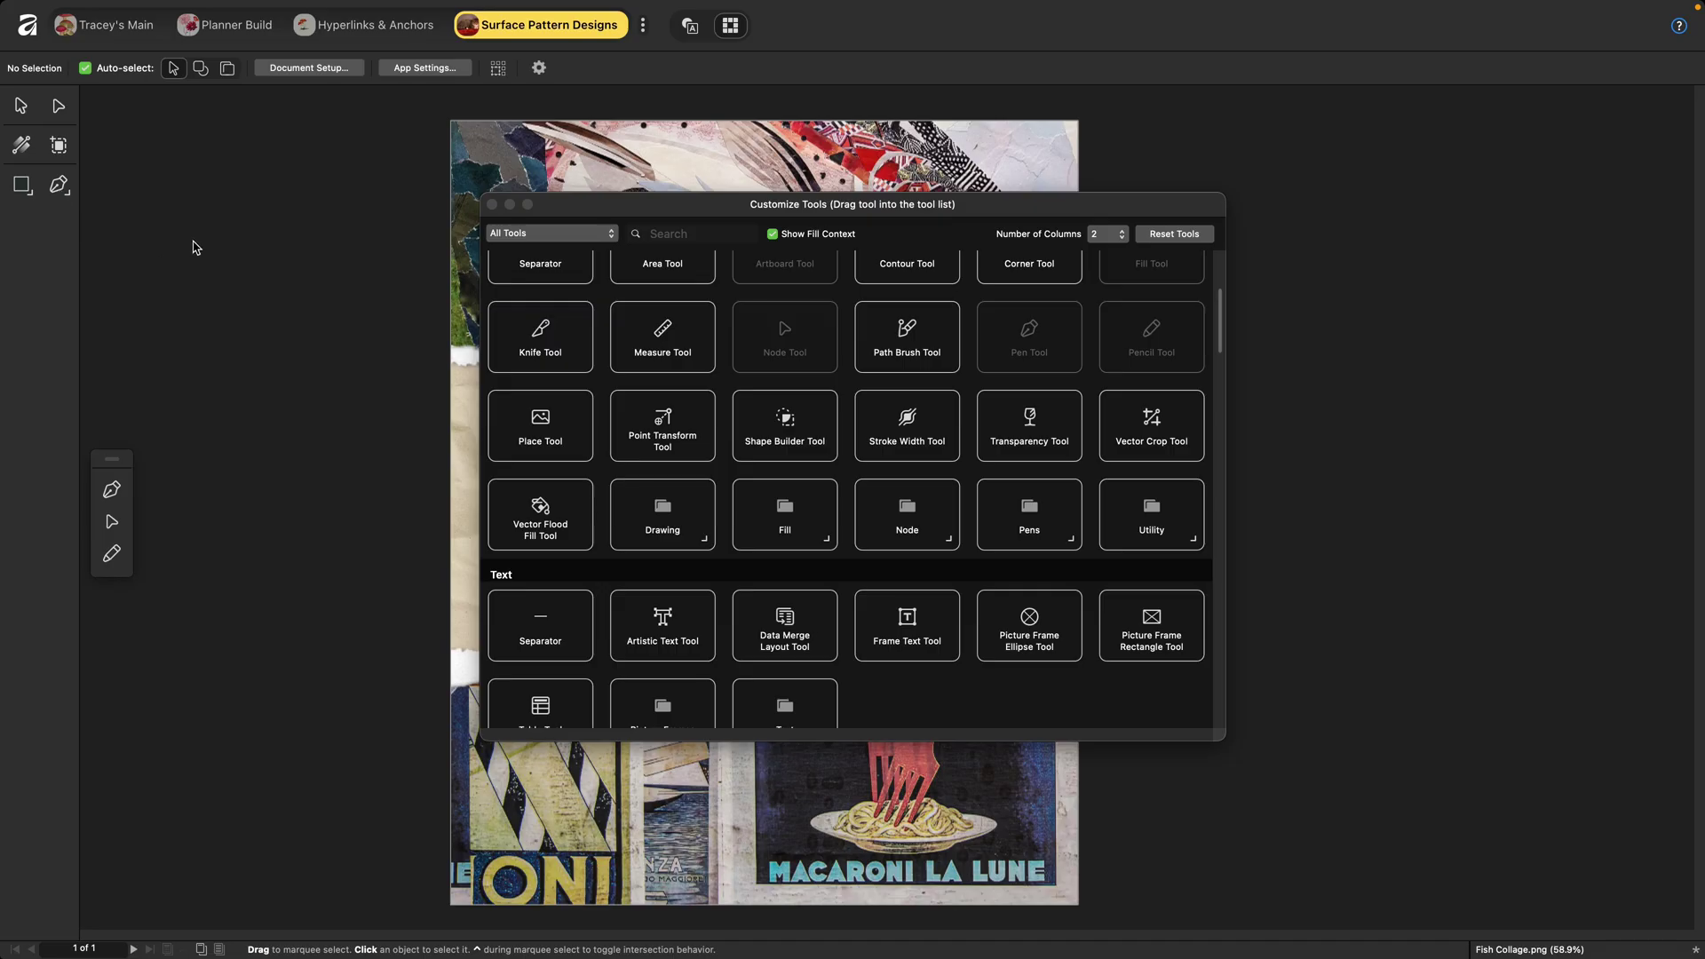
click(492, 204)
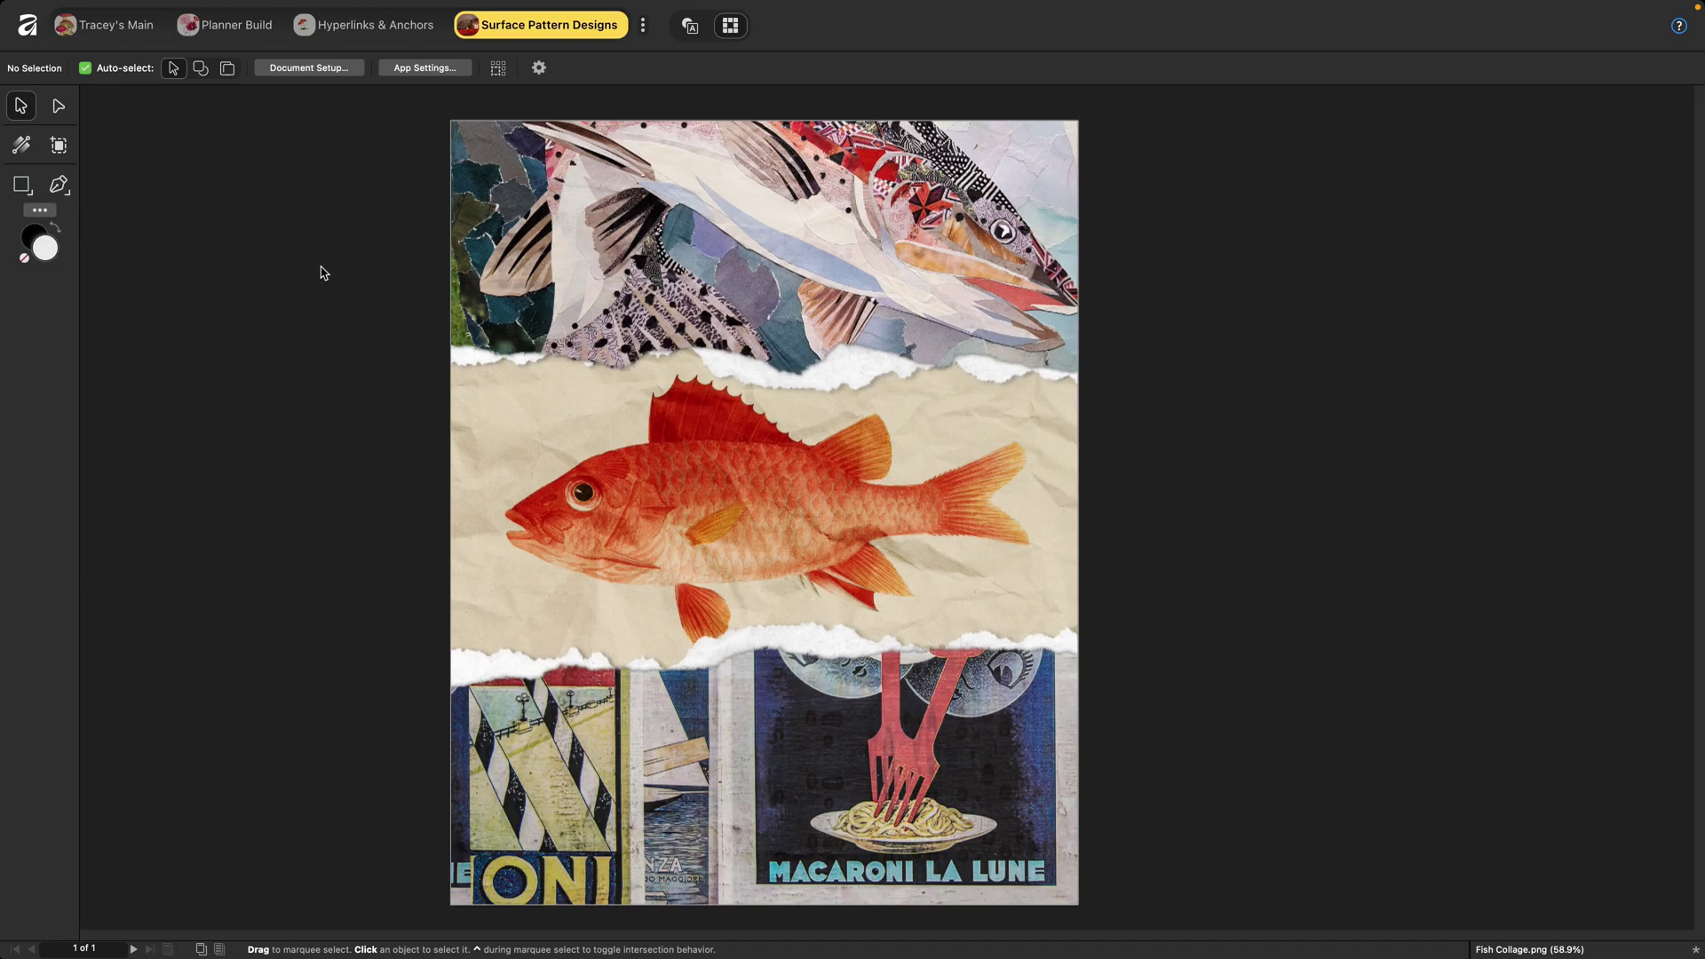
Step: In Customize Toolbar, add Export PNG, Snapping, a space and Preview Mode to the toolbar
right_click(906, 34)
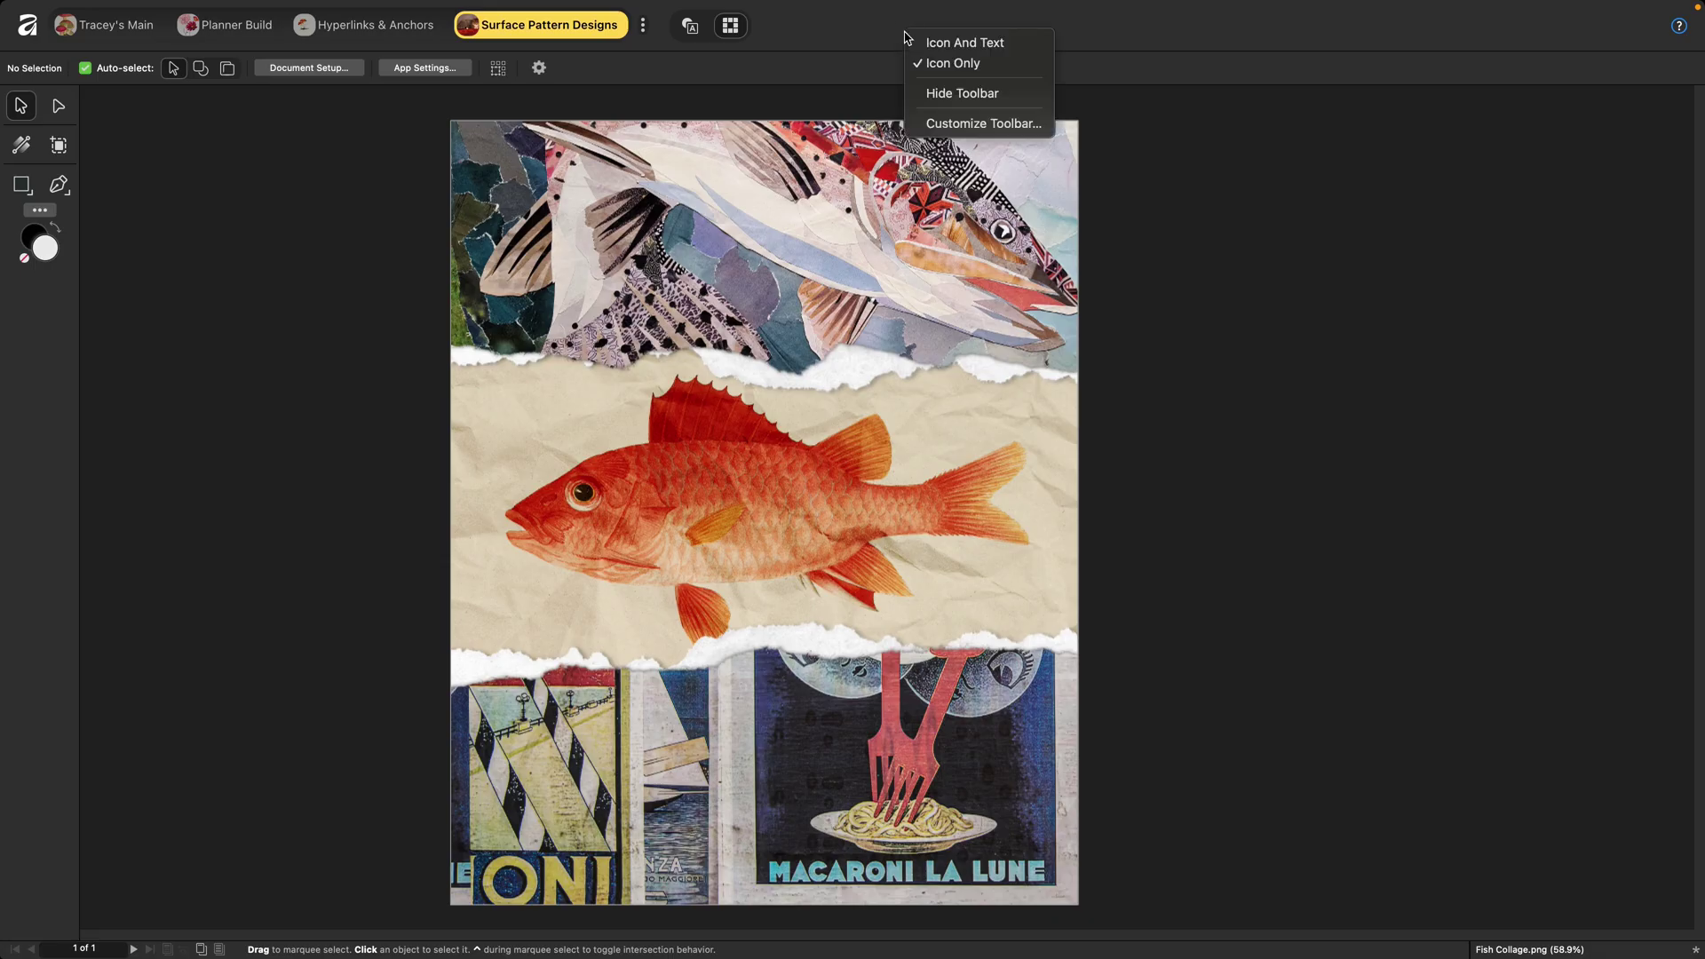
click(959, 124)
scroll(825, 307, down, 2)
scroll(825, 307, down, 10)
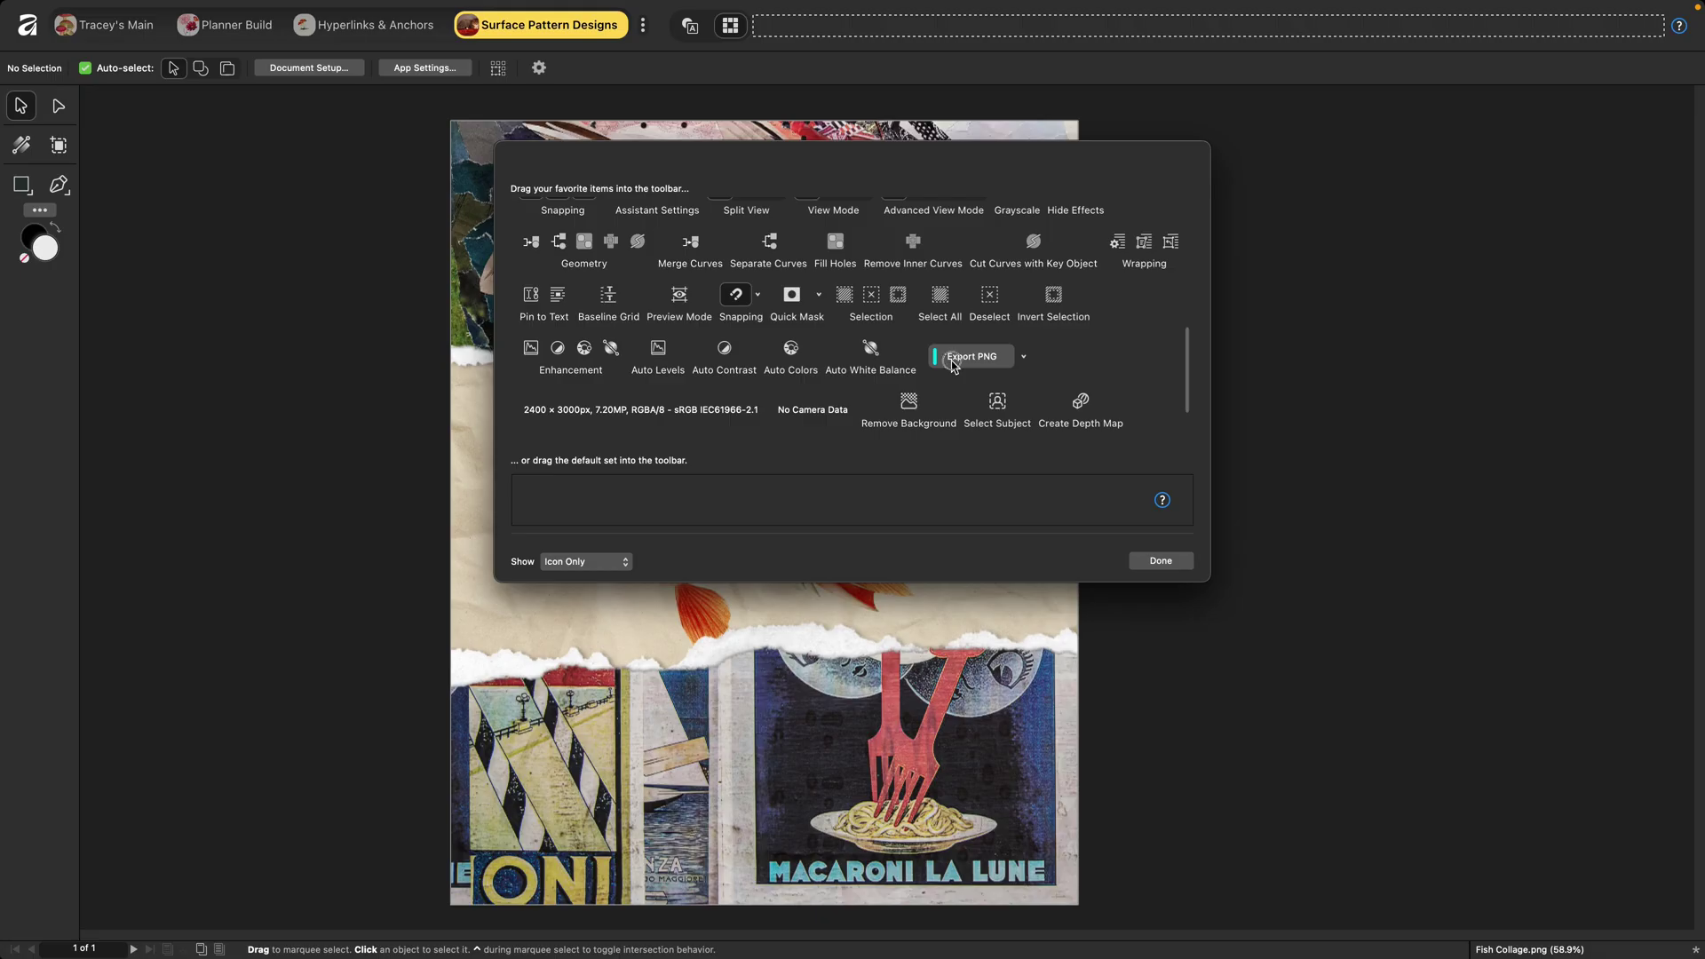
drag(952, 366, 1637, 35)
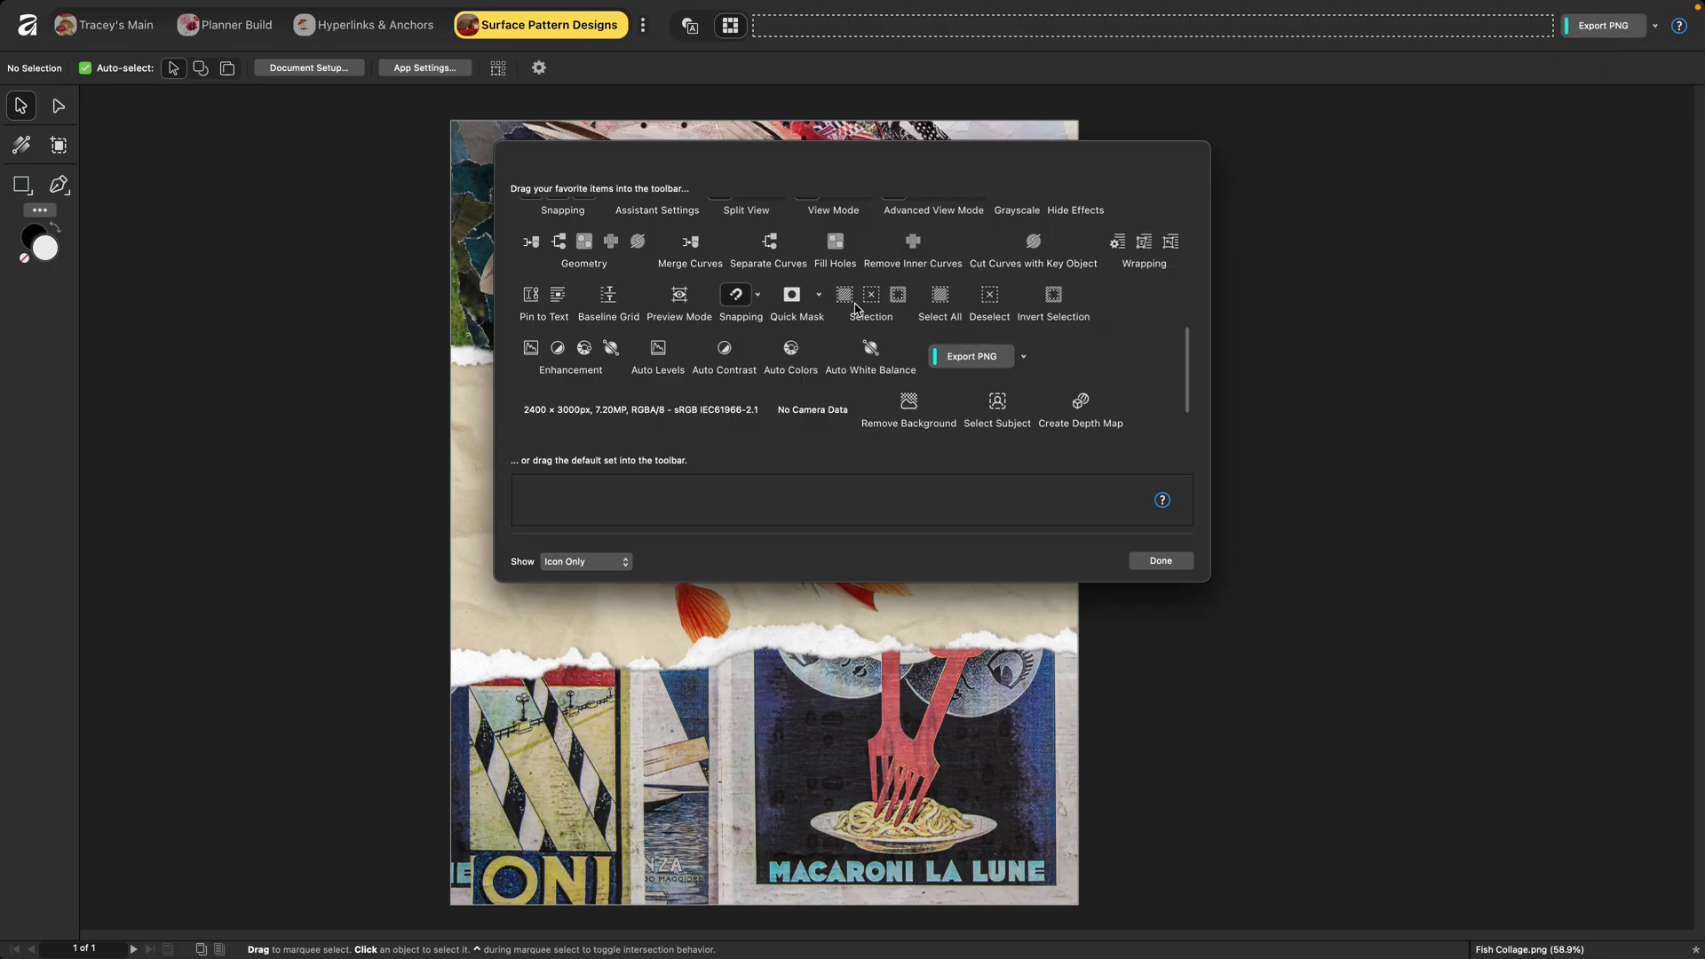
drag(737, 294, 1541, 37)
scroll(675, 226, up, 5)
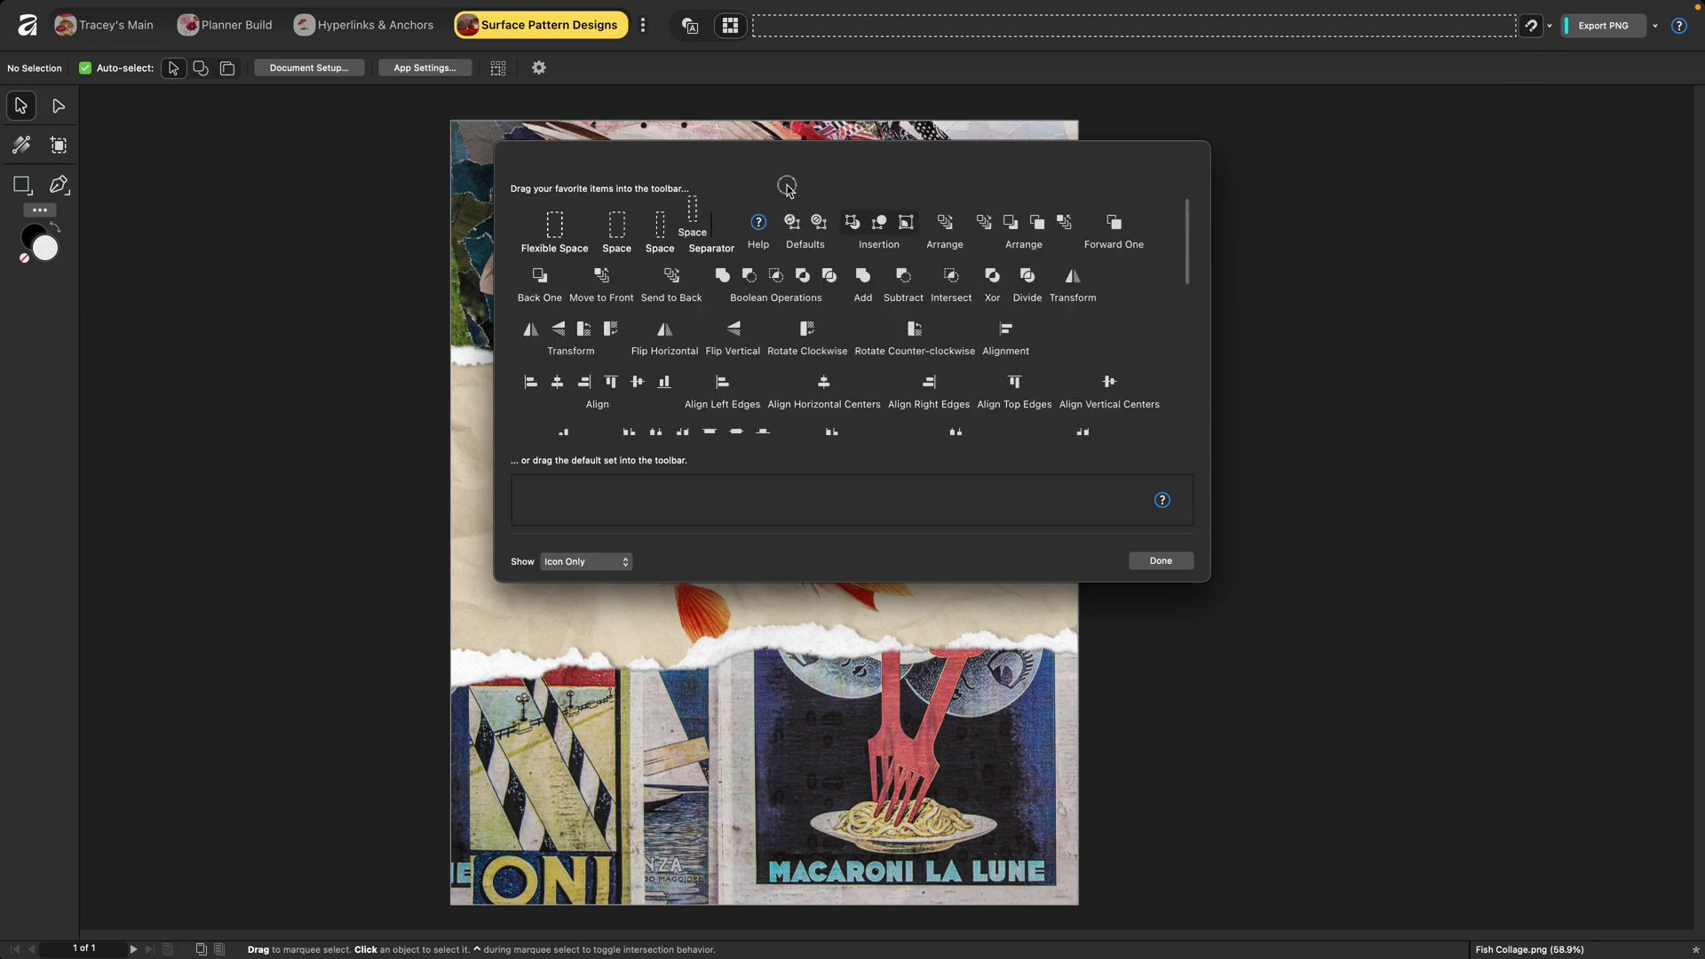
drag(787, 187, 1514, 29)
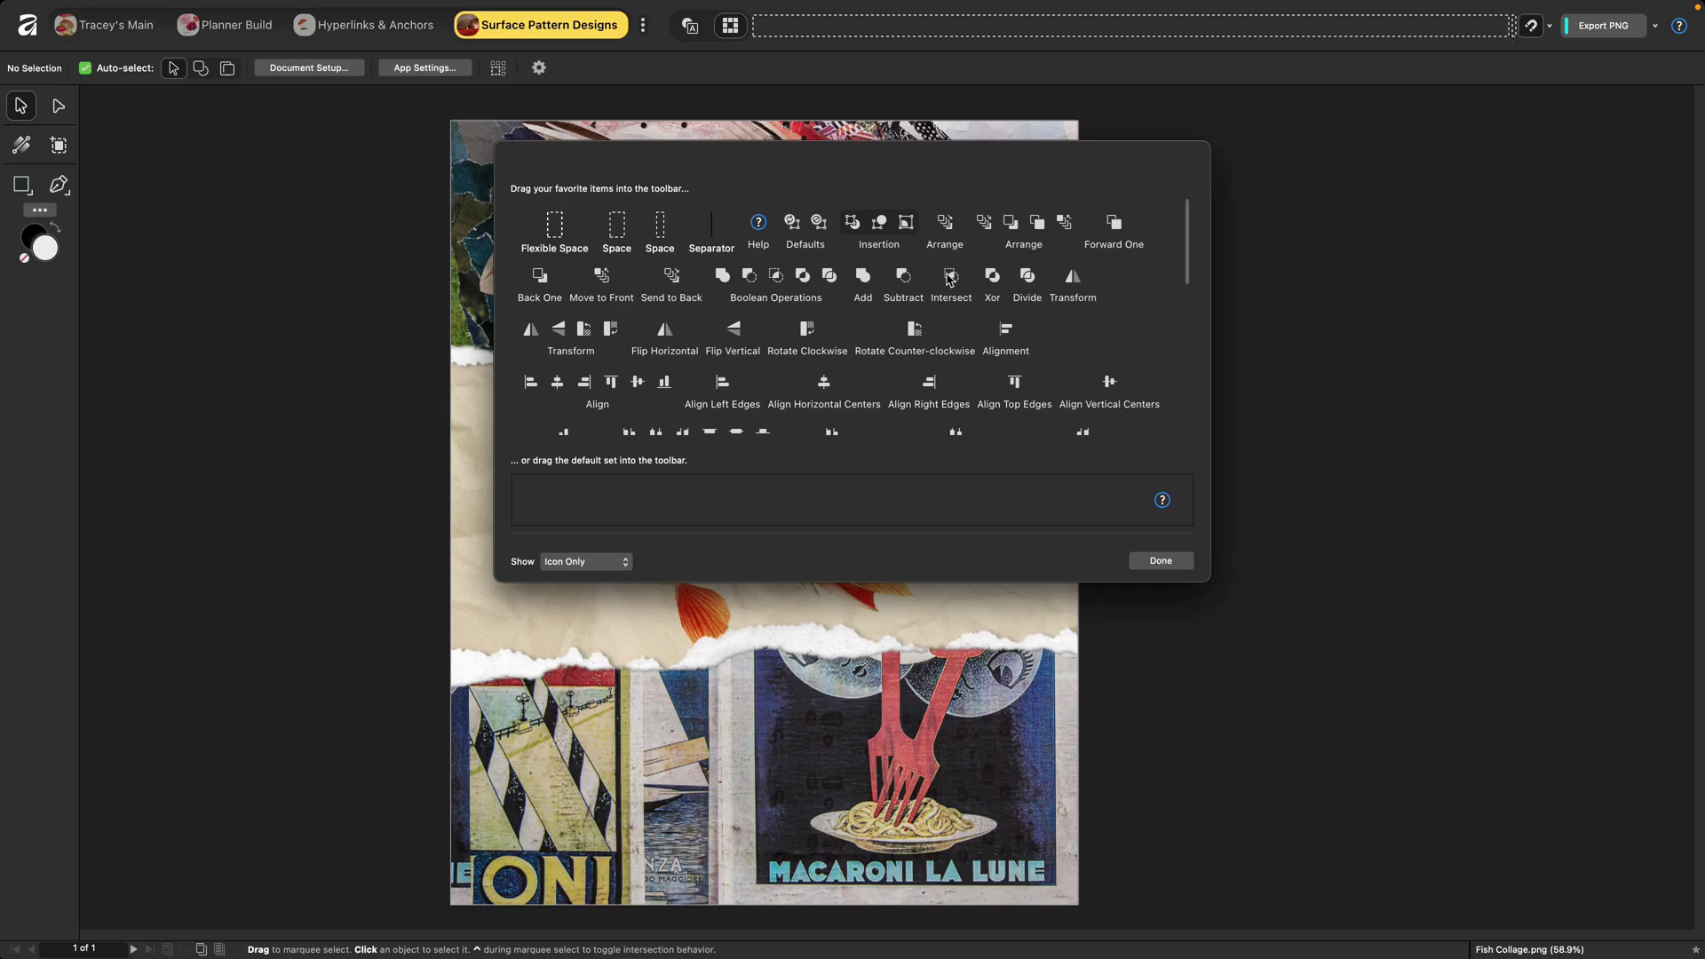
scroll(949, 280, down, 5)
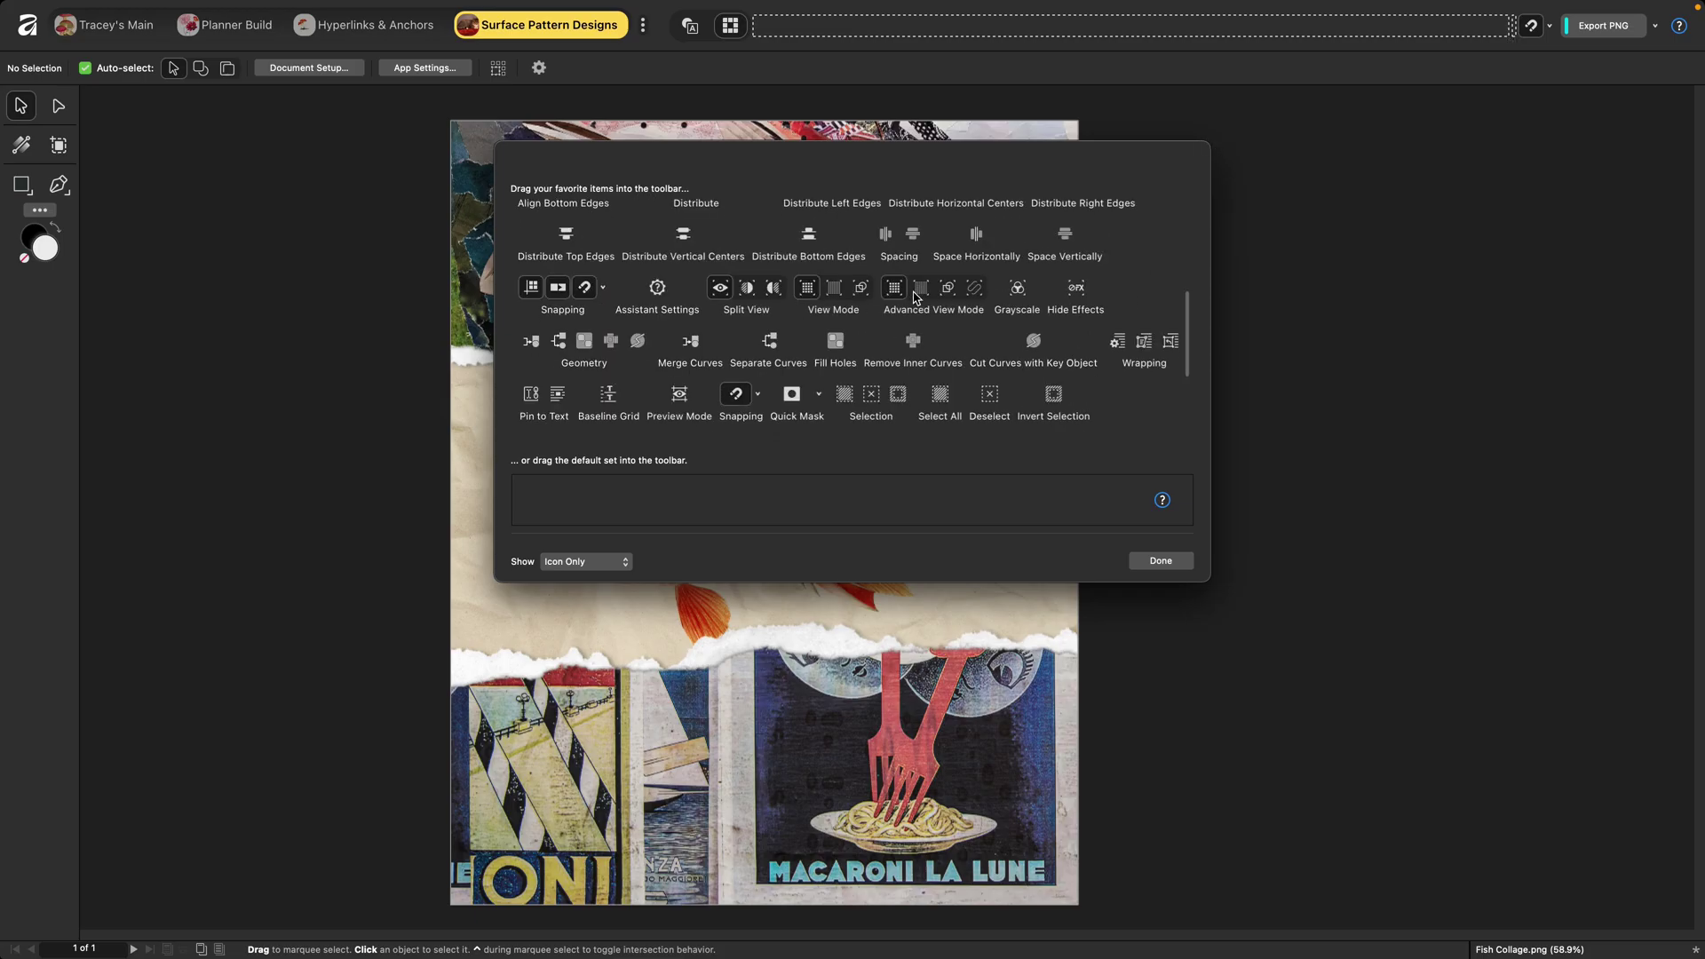
drag(680, 395, 1497, 33)
Step: Add Boolean Operations, Arrange and Transform groups with spaces between them, then finish customising
scroll(800, 338, up, 5)
drag(775, 275, 1391, 34)
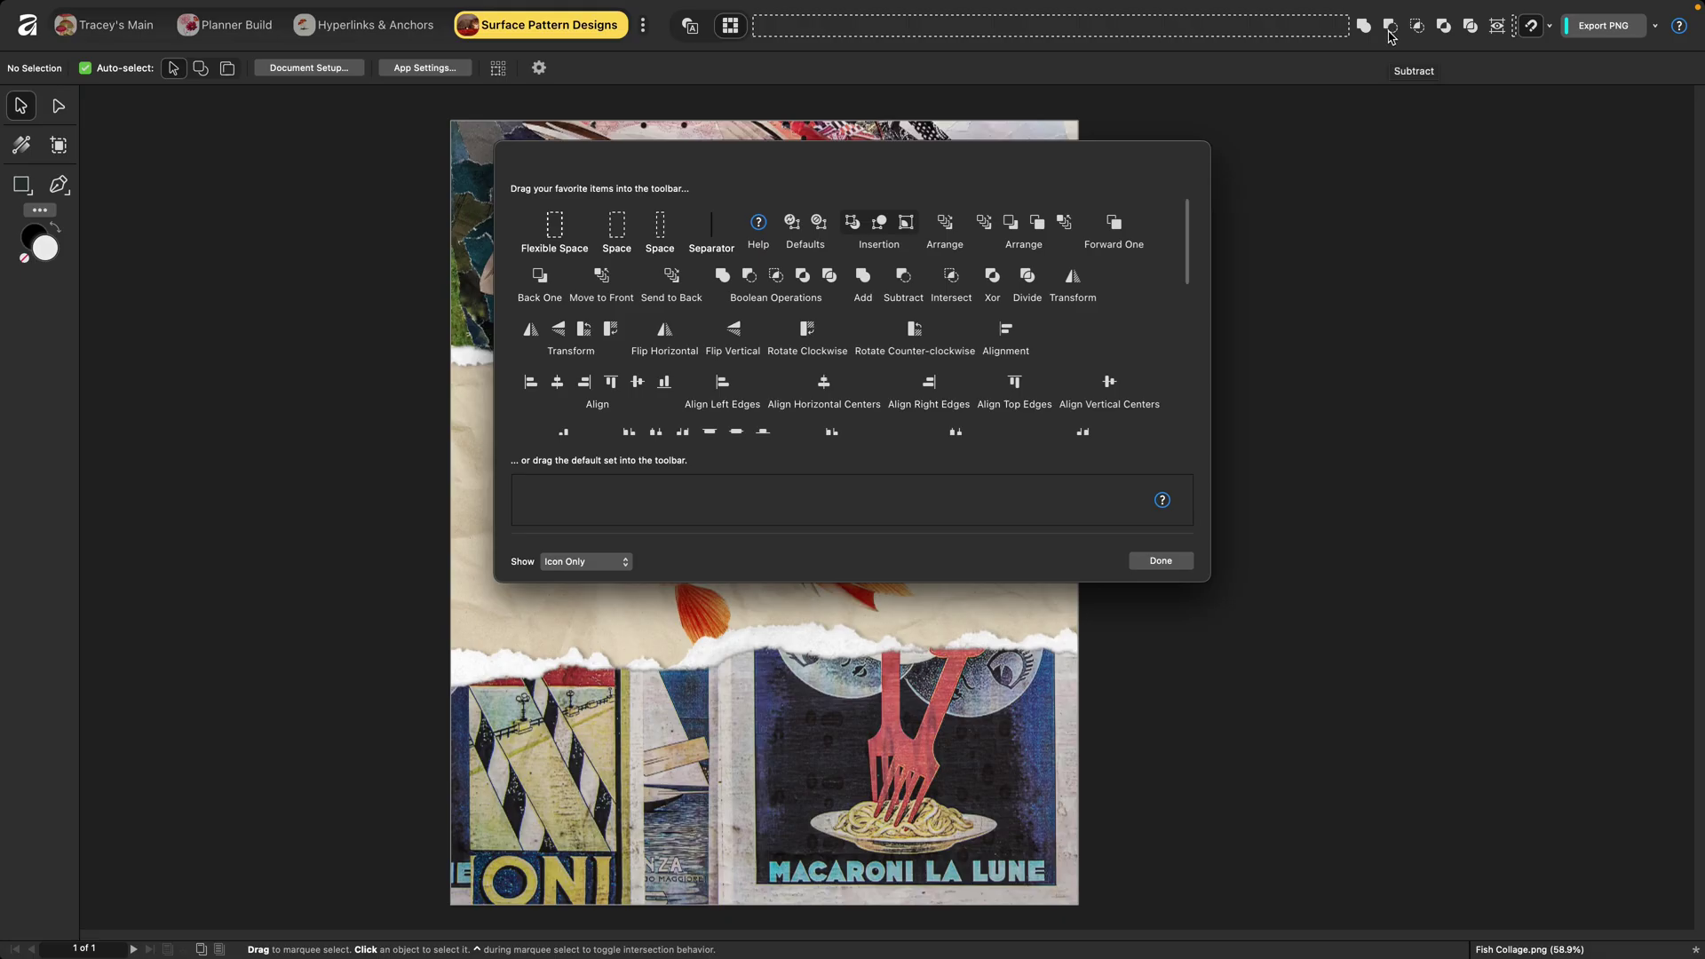
drag(1028, 218, 1325, 39)
drag(661, 238, 1342, 26)
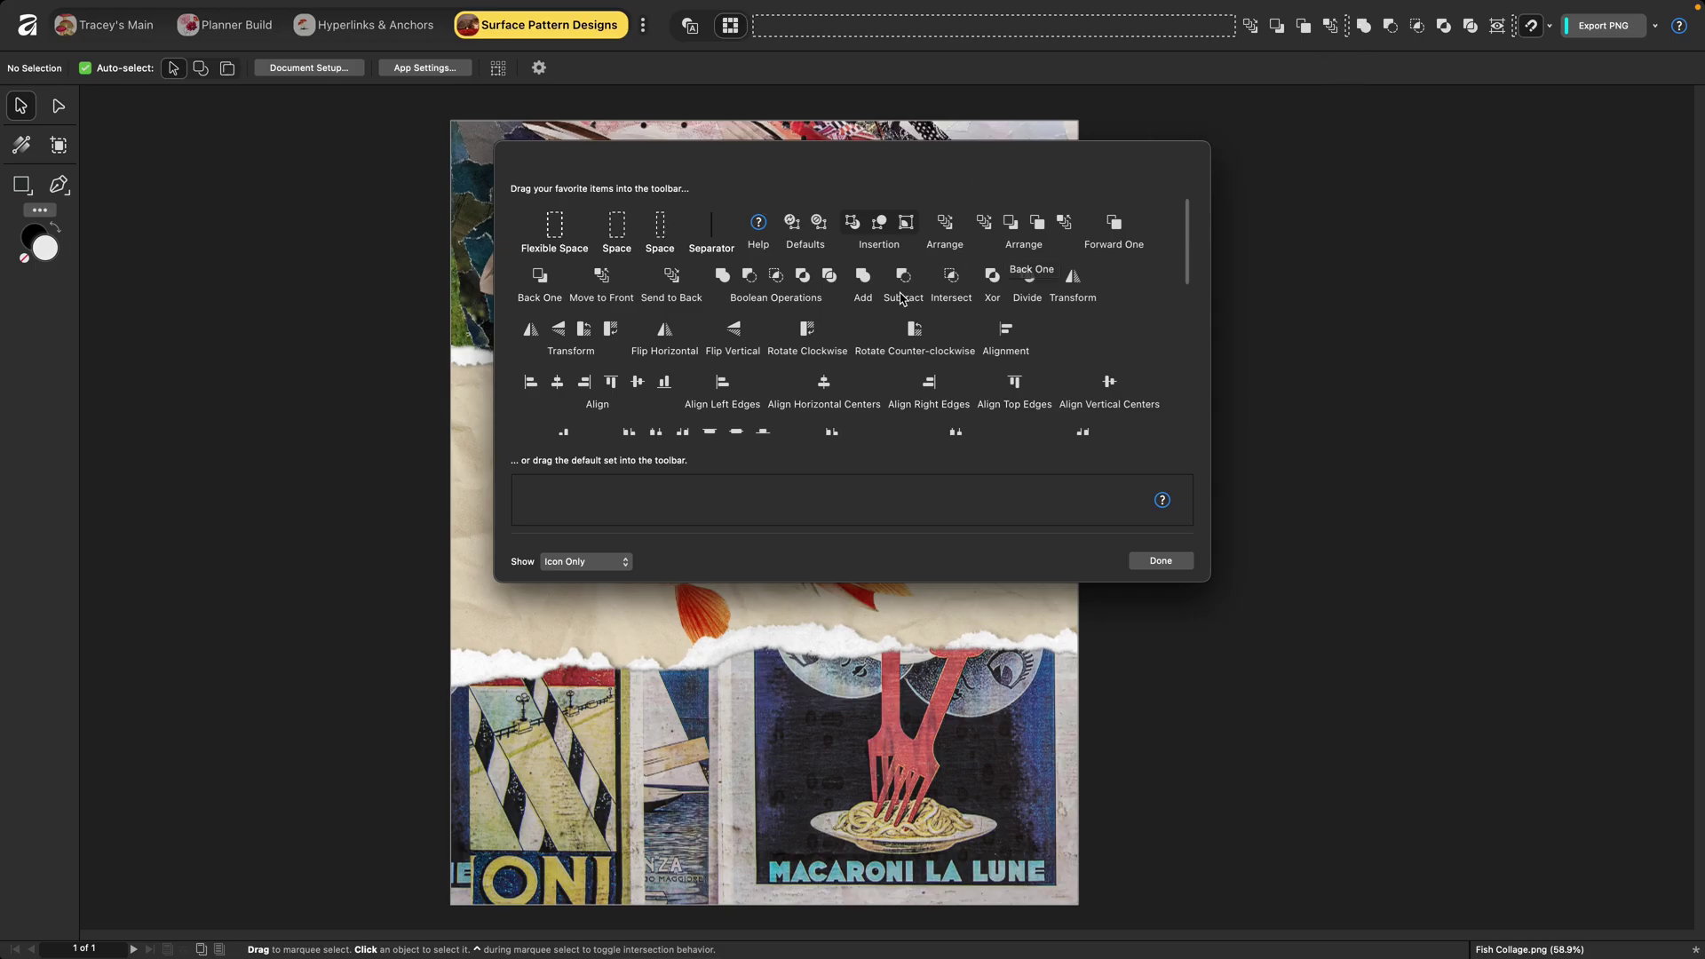
drag(586, 331, 1150, 26)
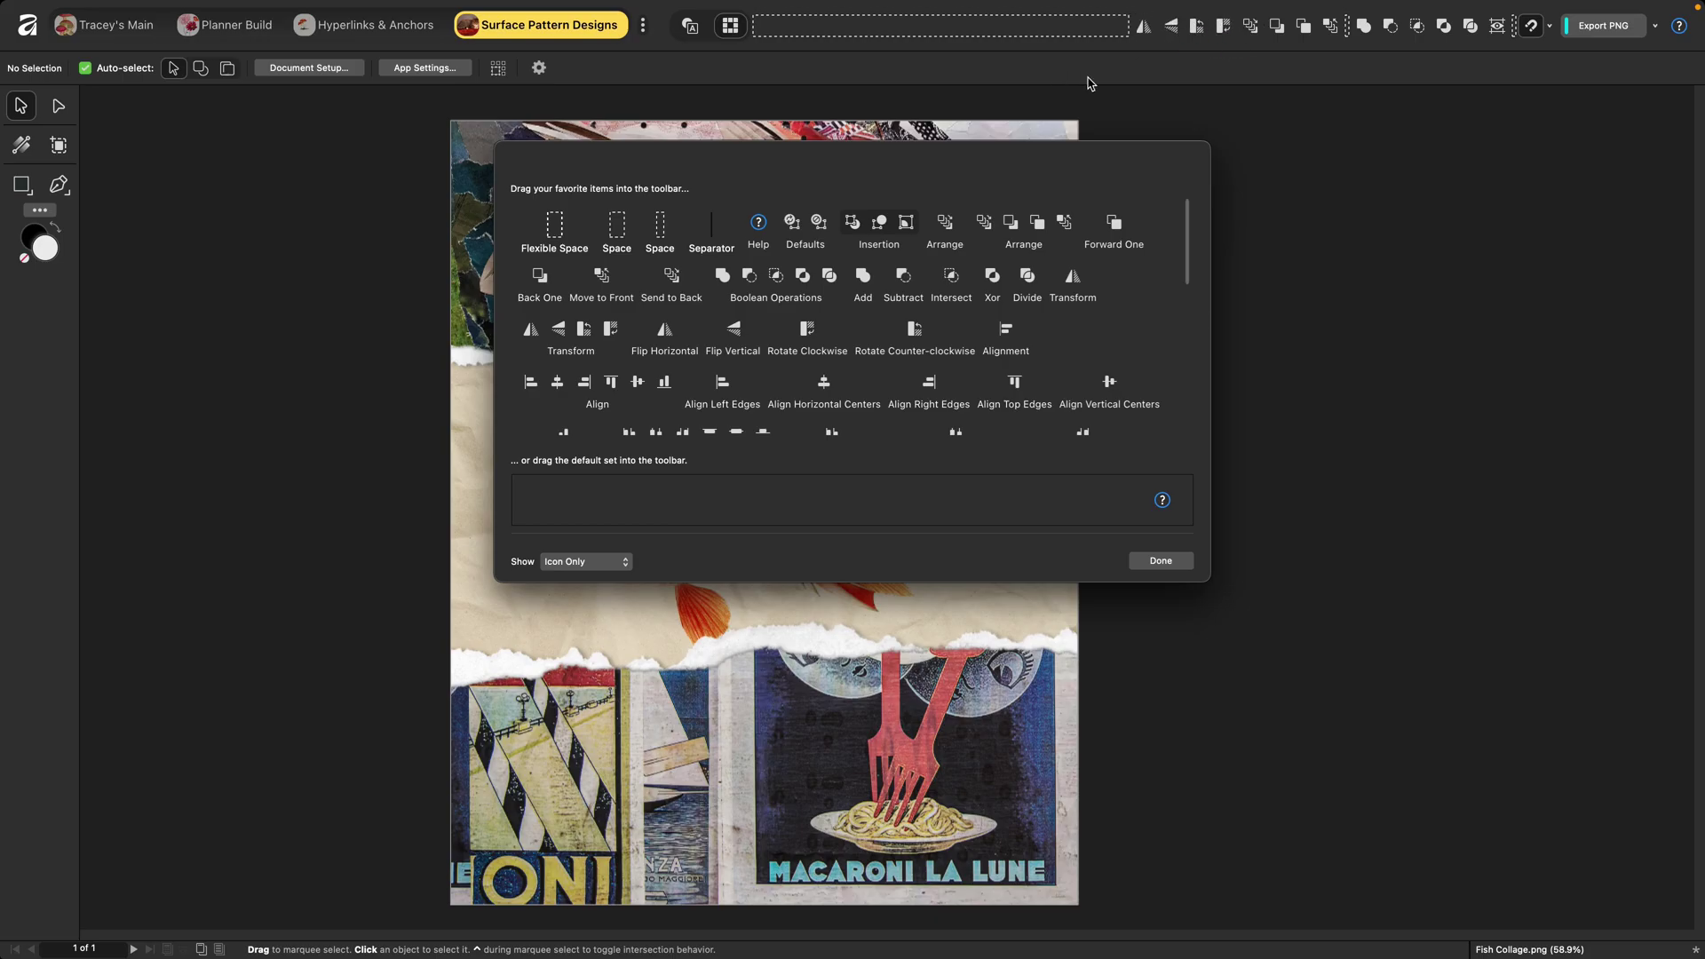
drag(662, 227, 1224, 34)
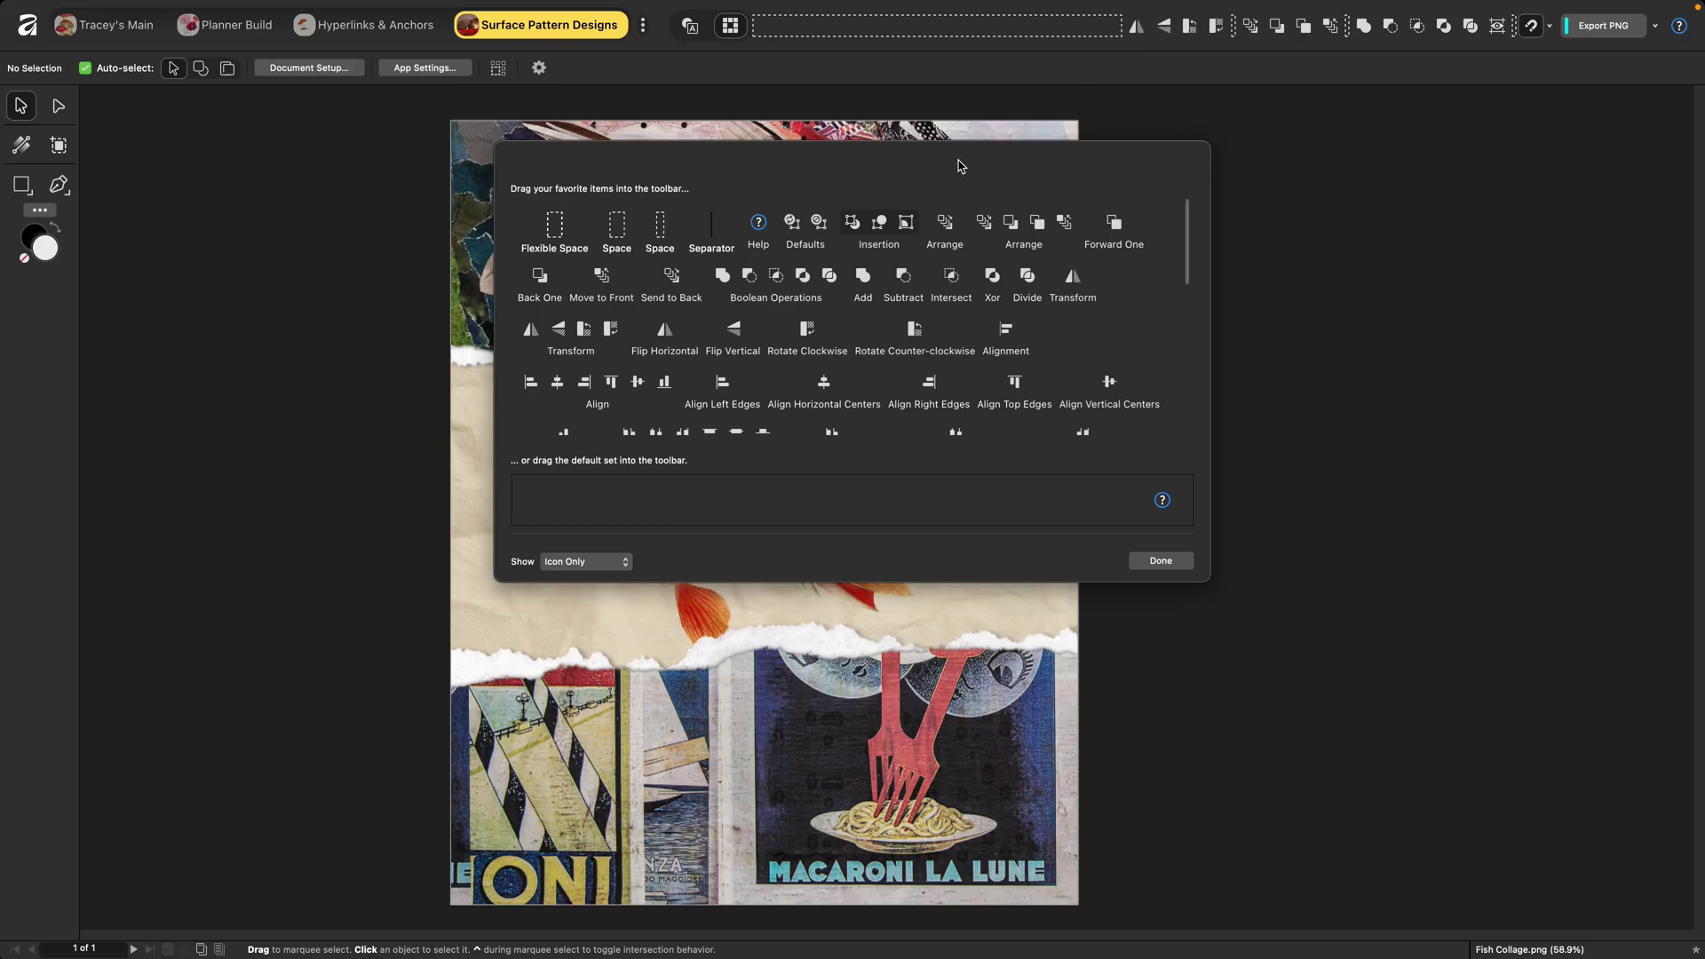
click(1159, 560)
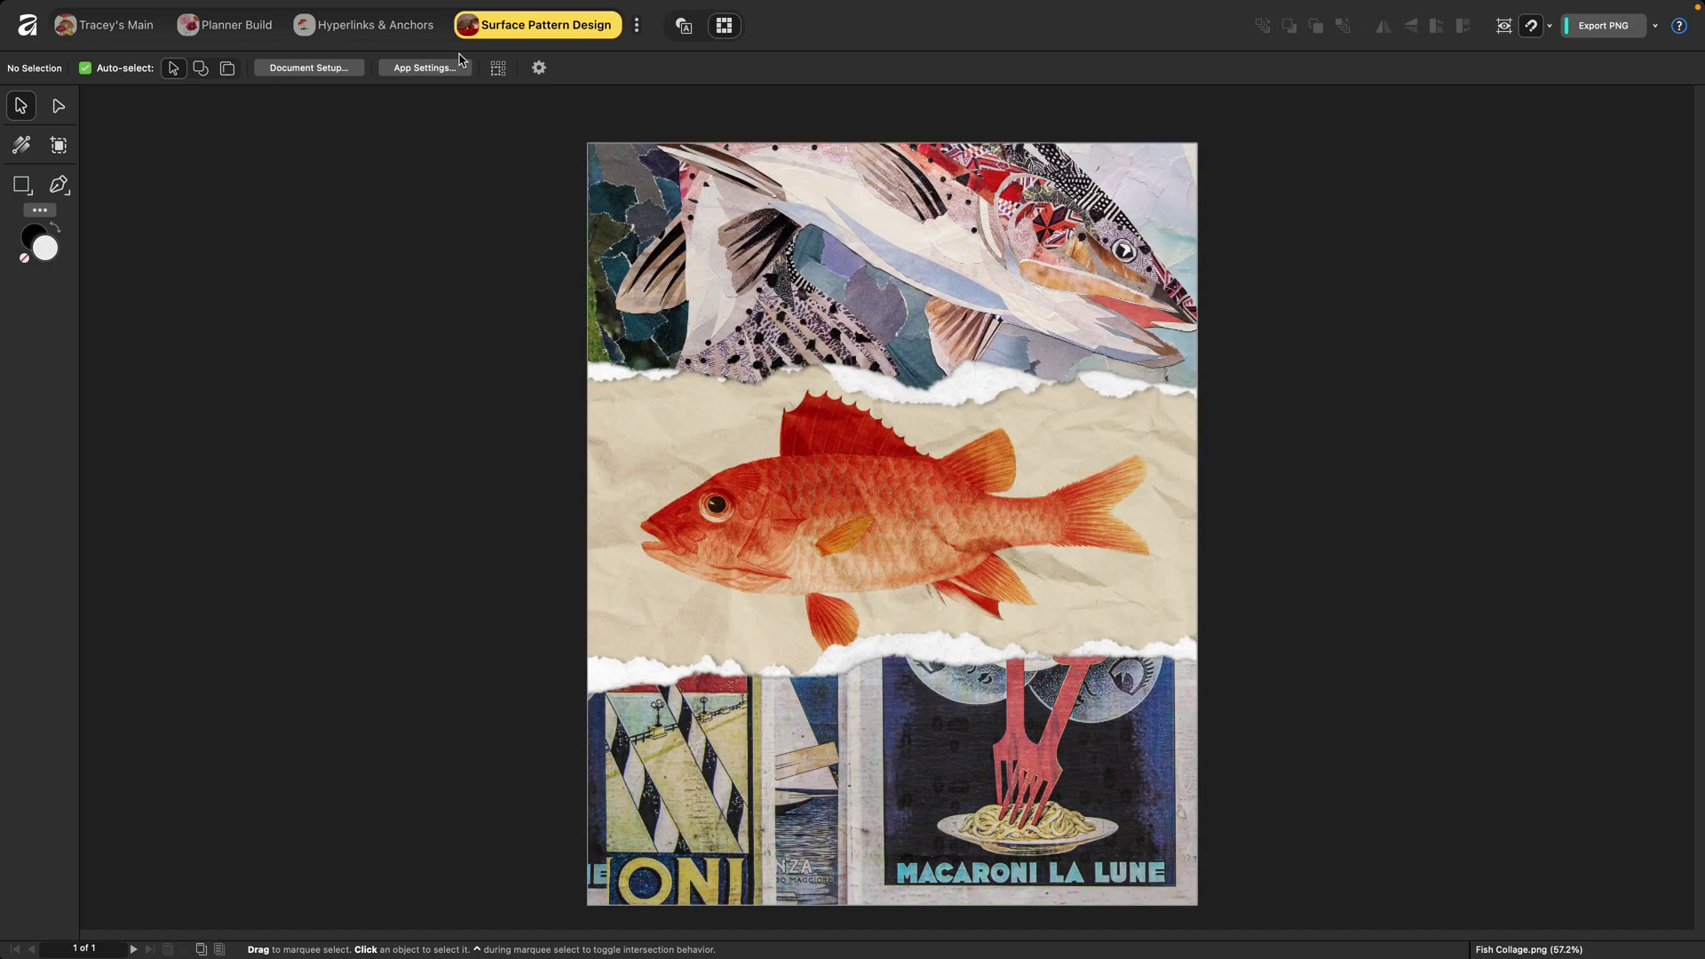
Step: Show the Layers panel and dock it into the studio's left side
click(531, 10)
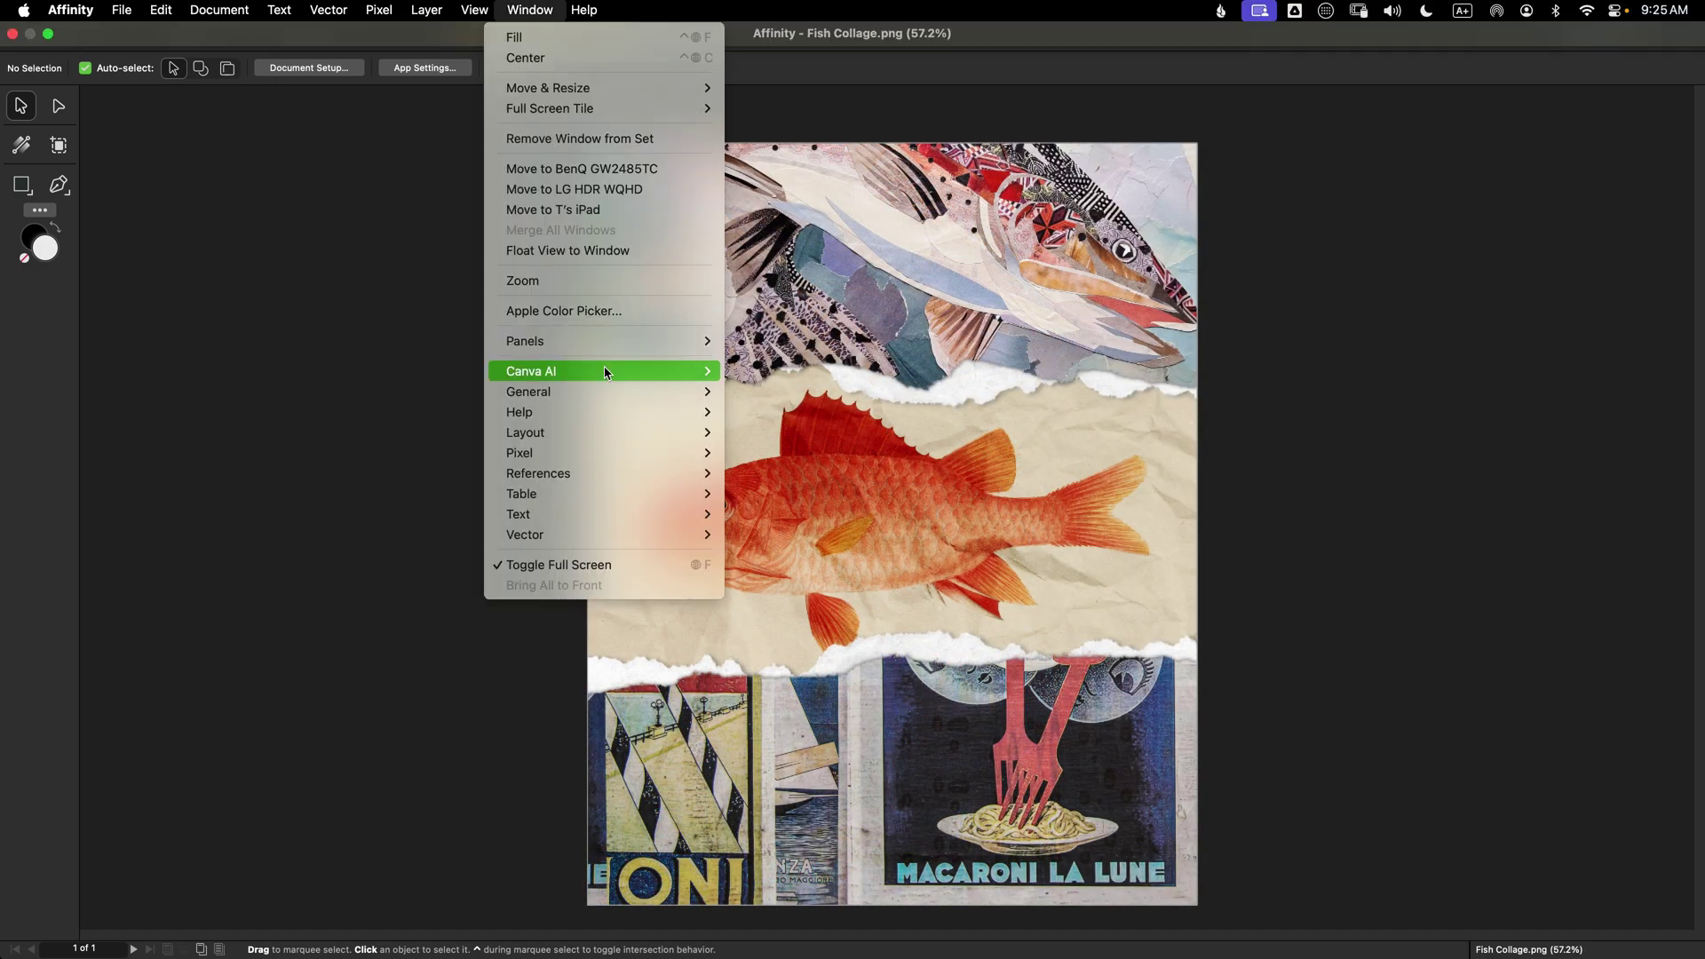
mouse_move(608, 396)
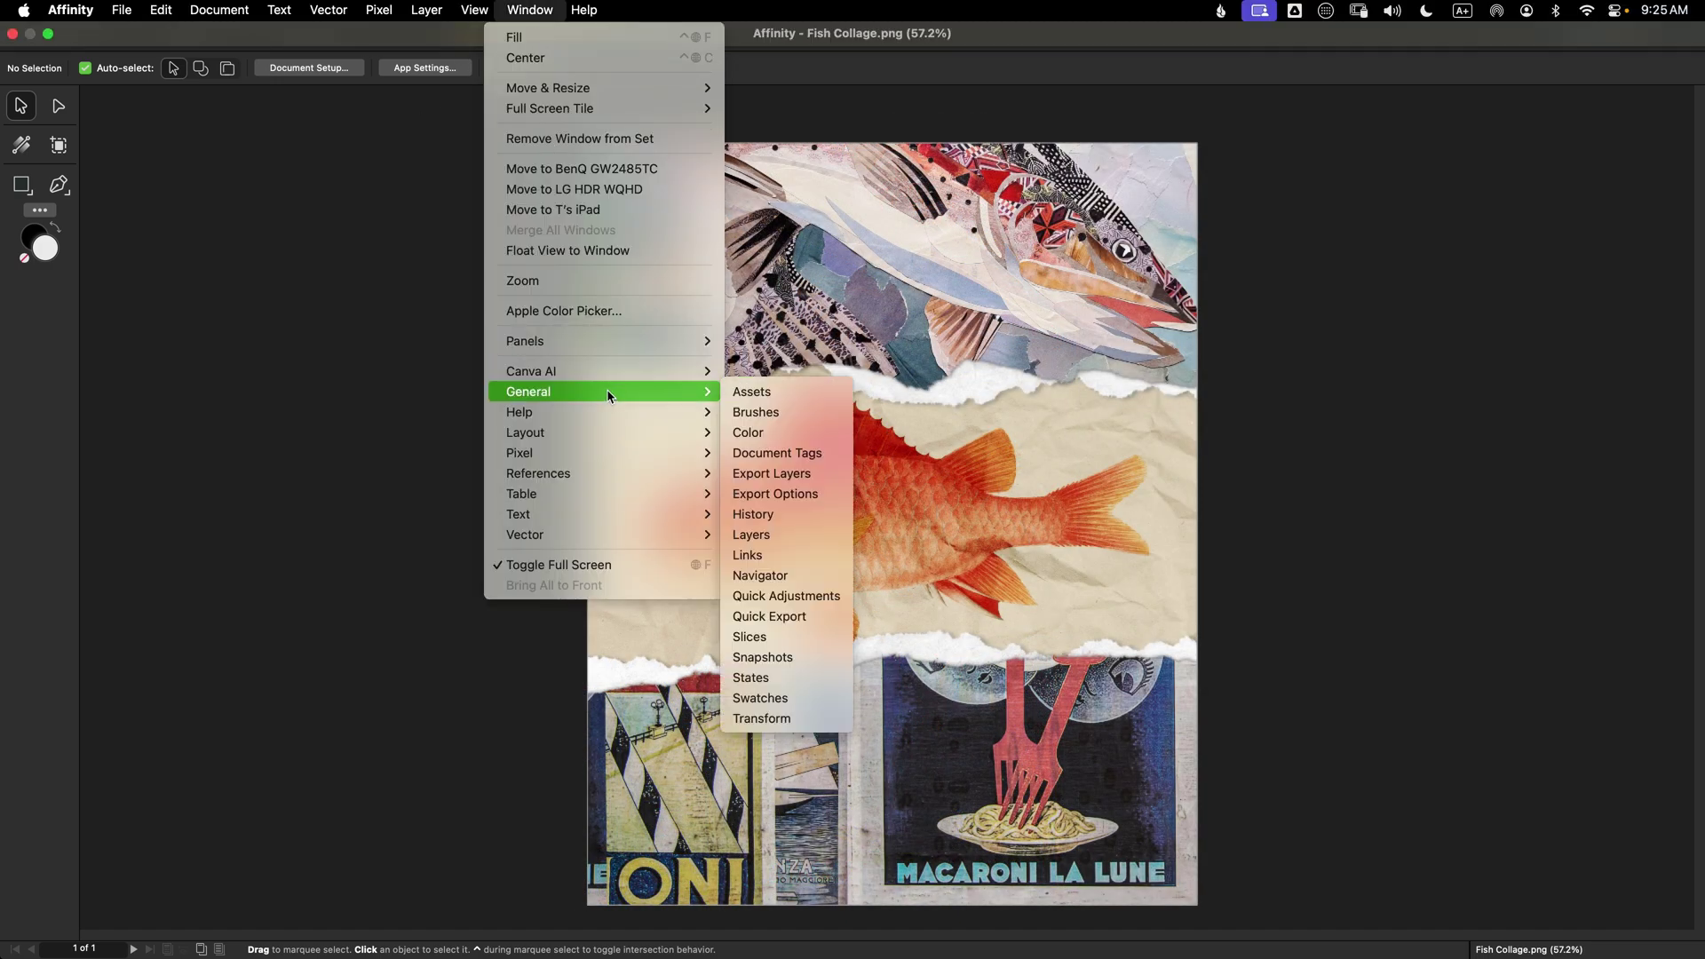
click(746, 536)
drag(1473, 160, 101, 103)
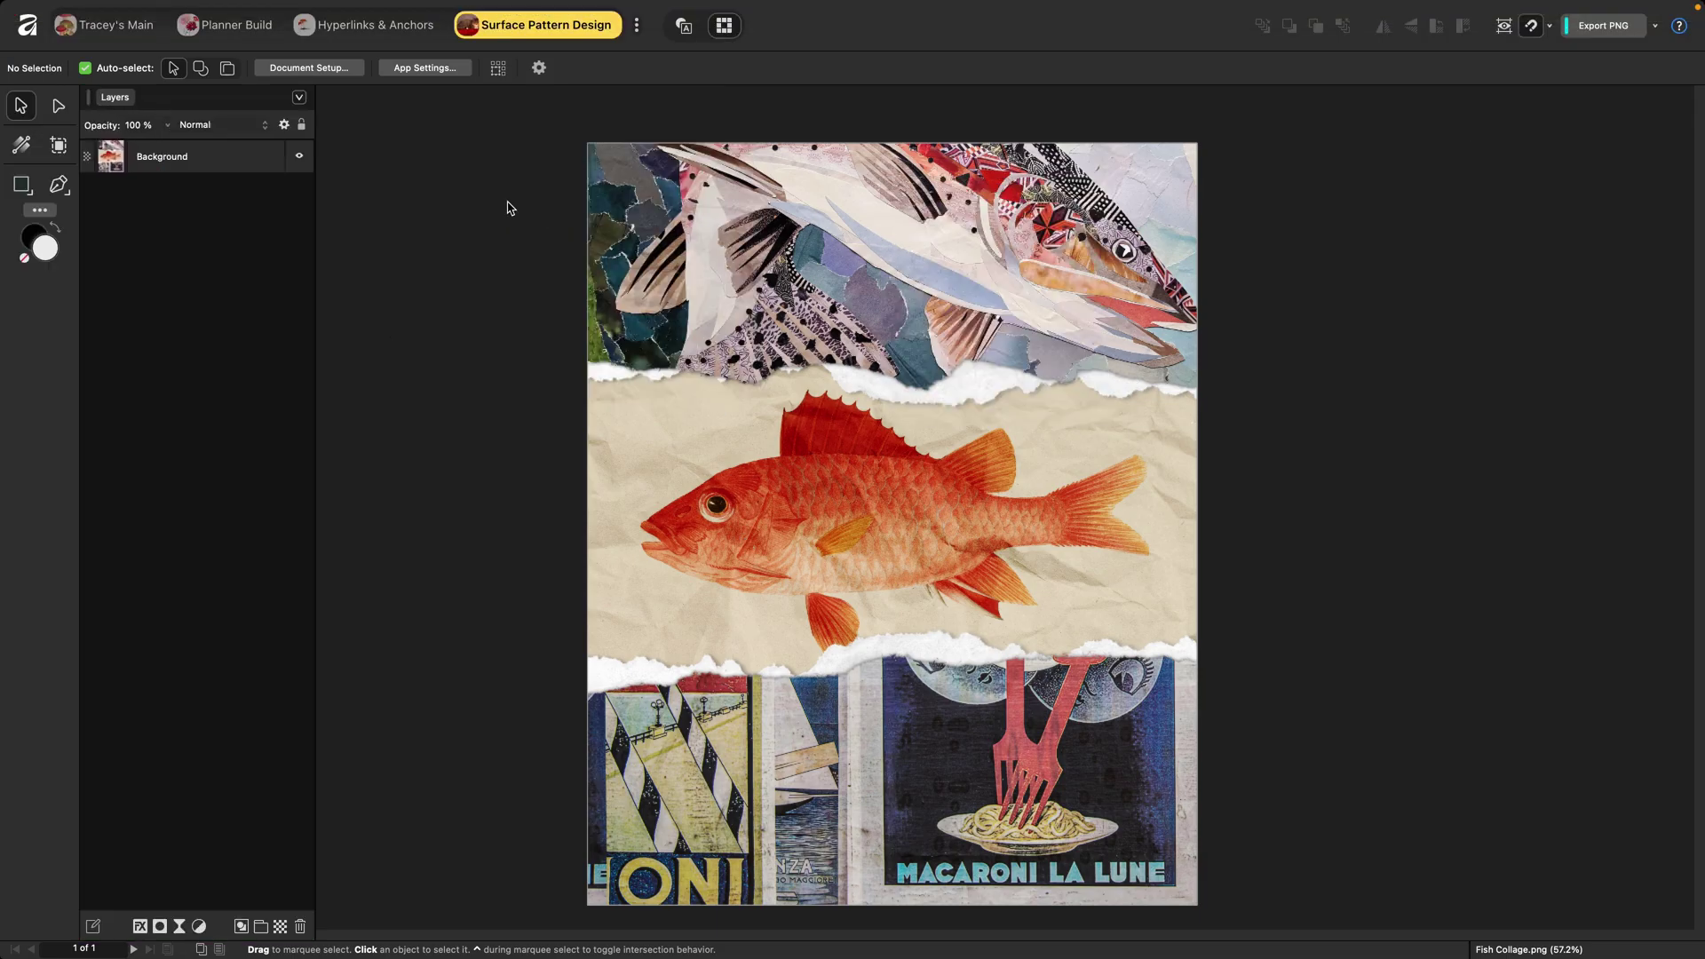
Step: Turn on the Assets, Color, Library and Macro panels from the full panels list
click(299, 103)
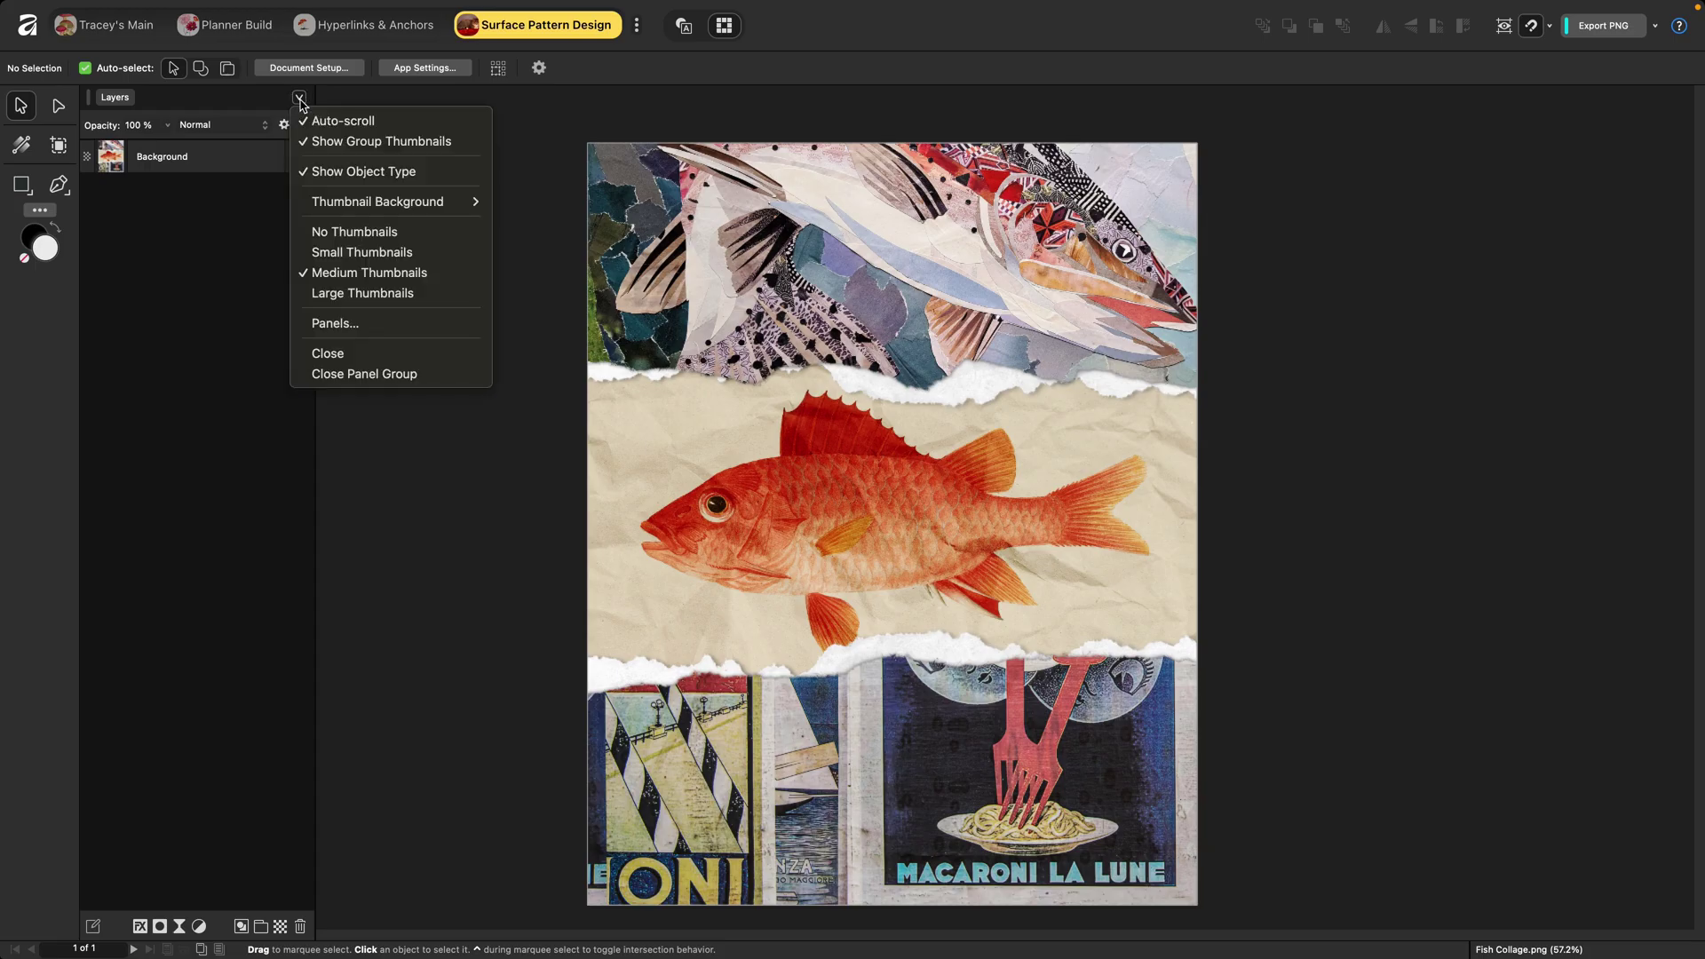
click(324, 330)
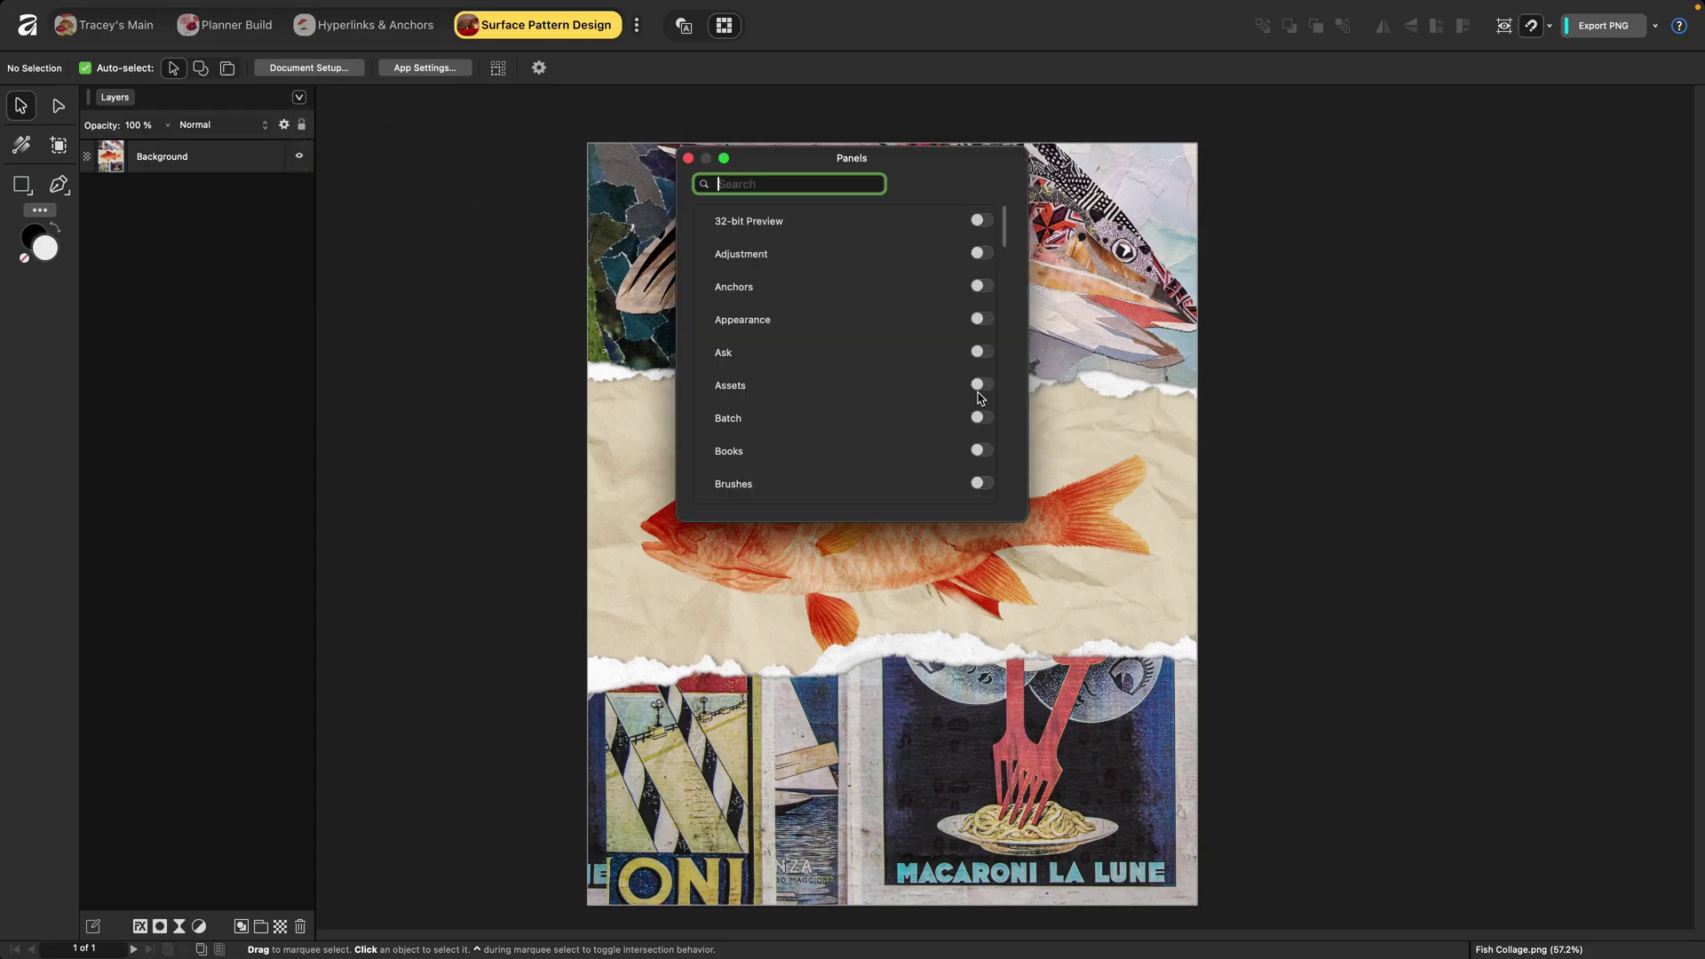
click(981, 384)
scroll(899, 375, down, 4)
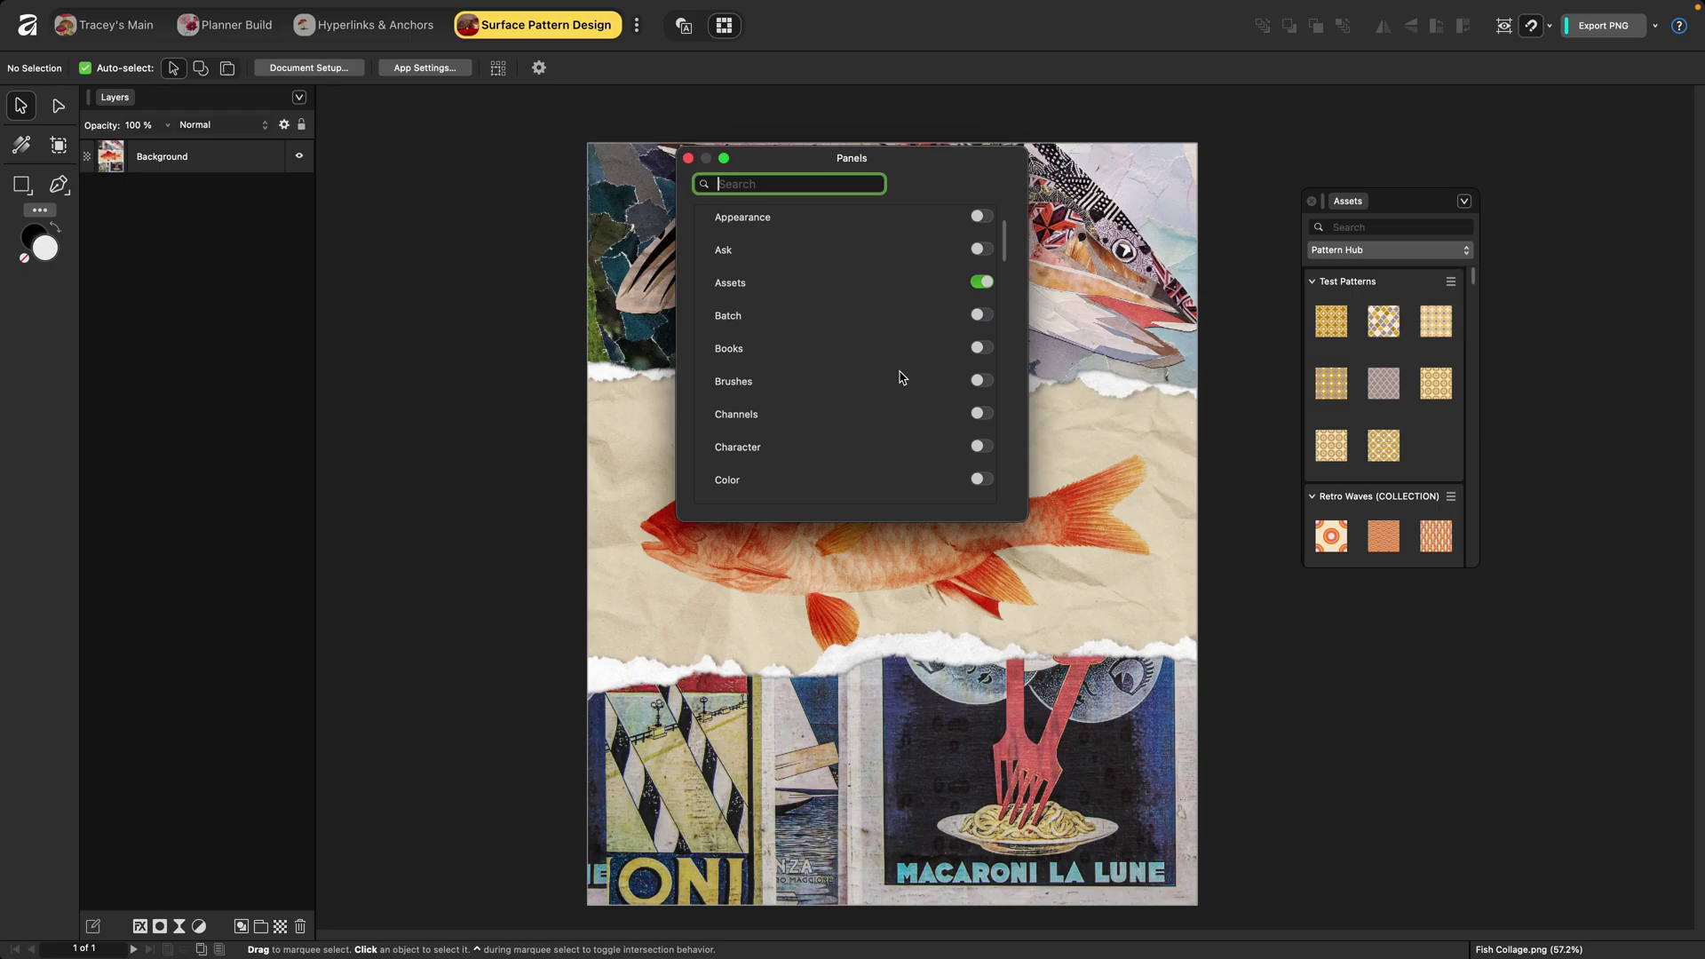
click(982, 471)
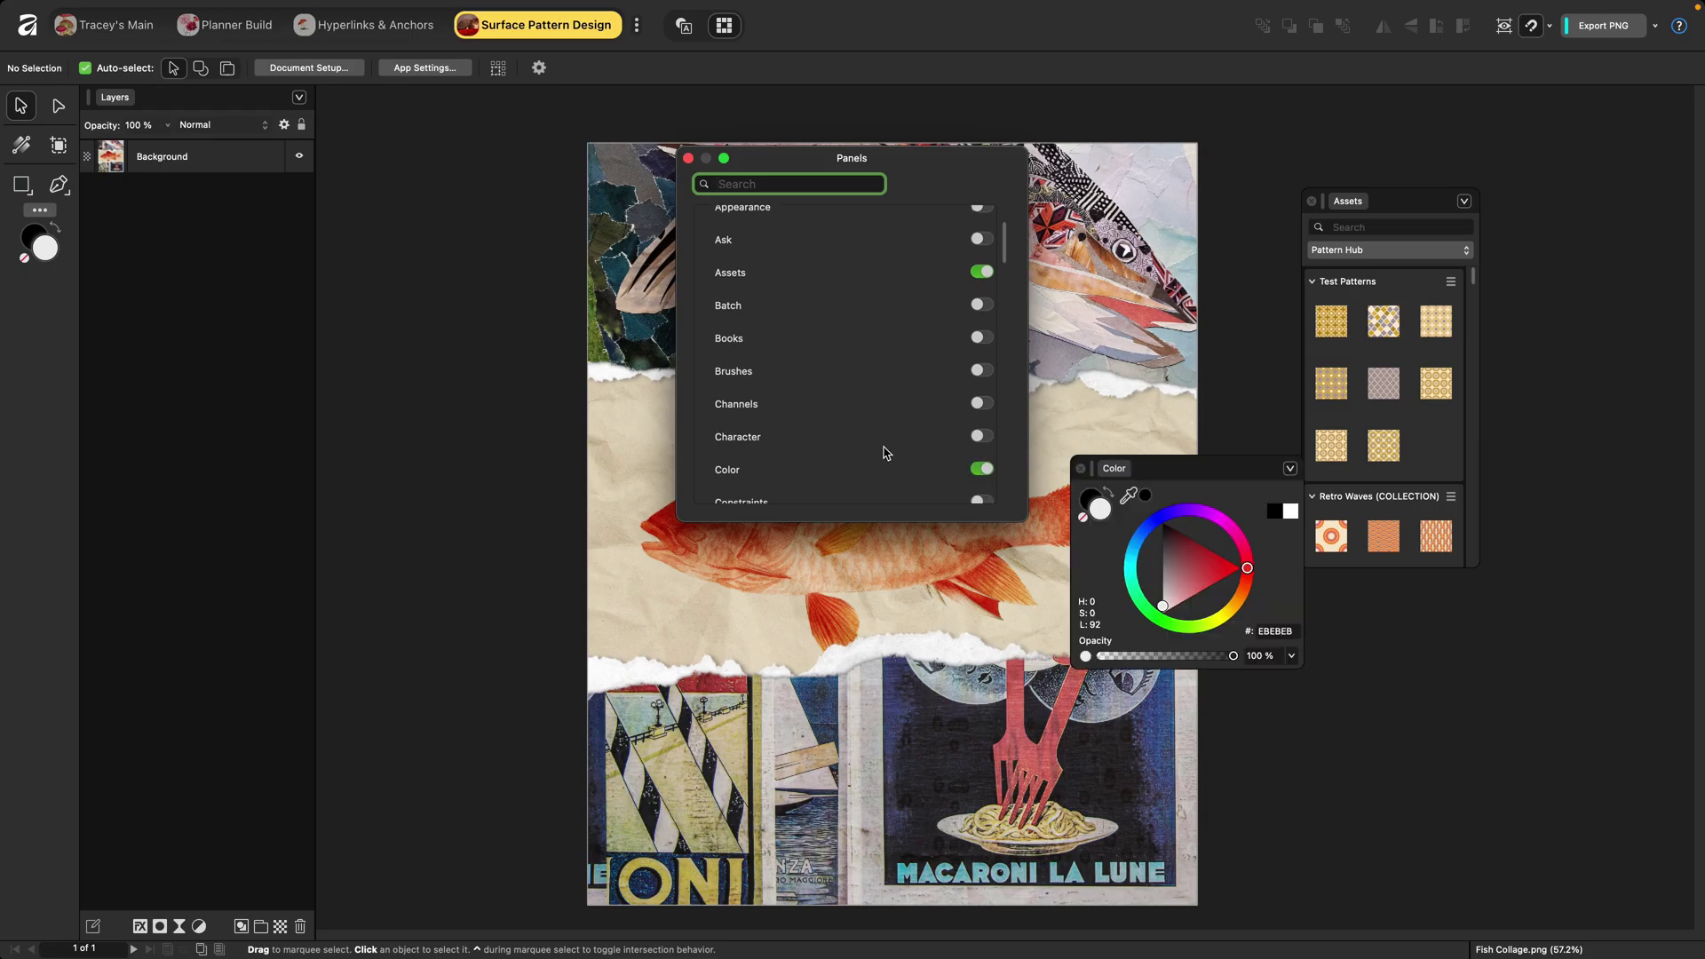
scroll(874, 447, down, 2)
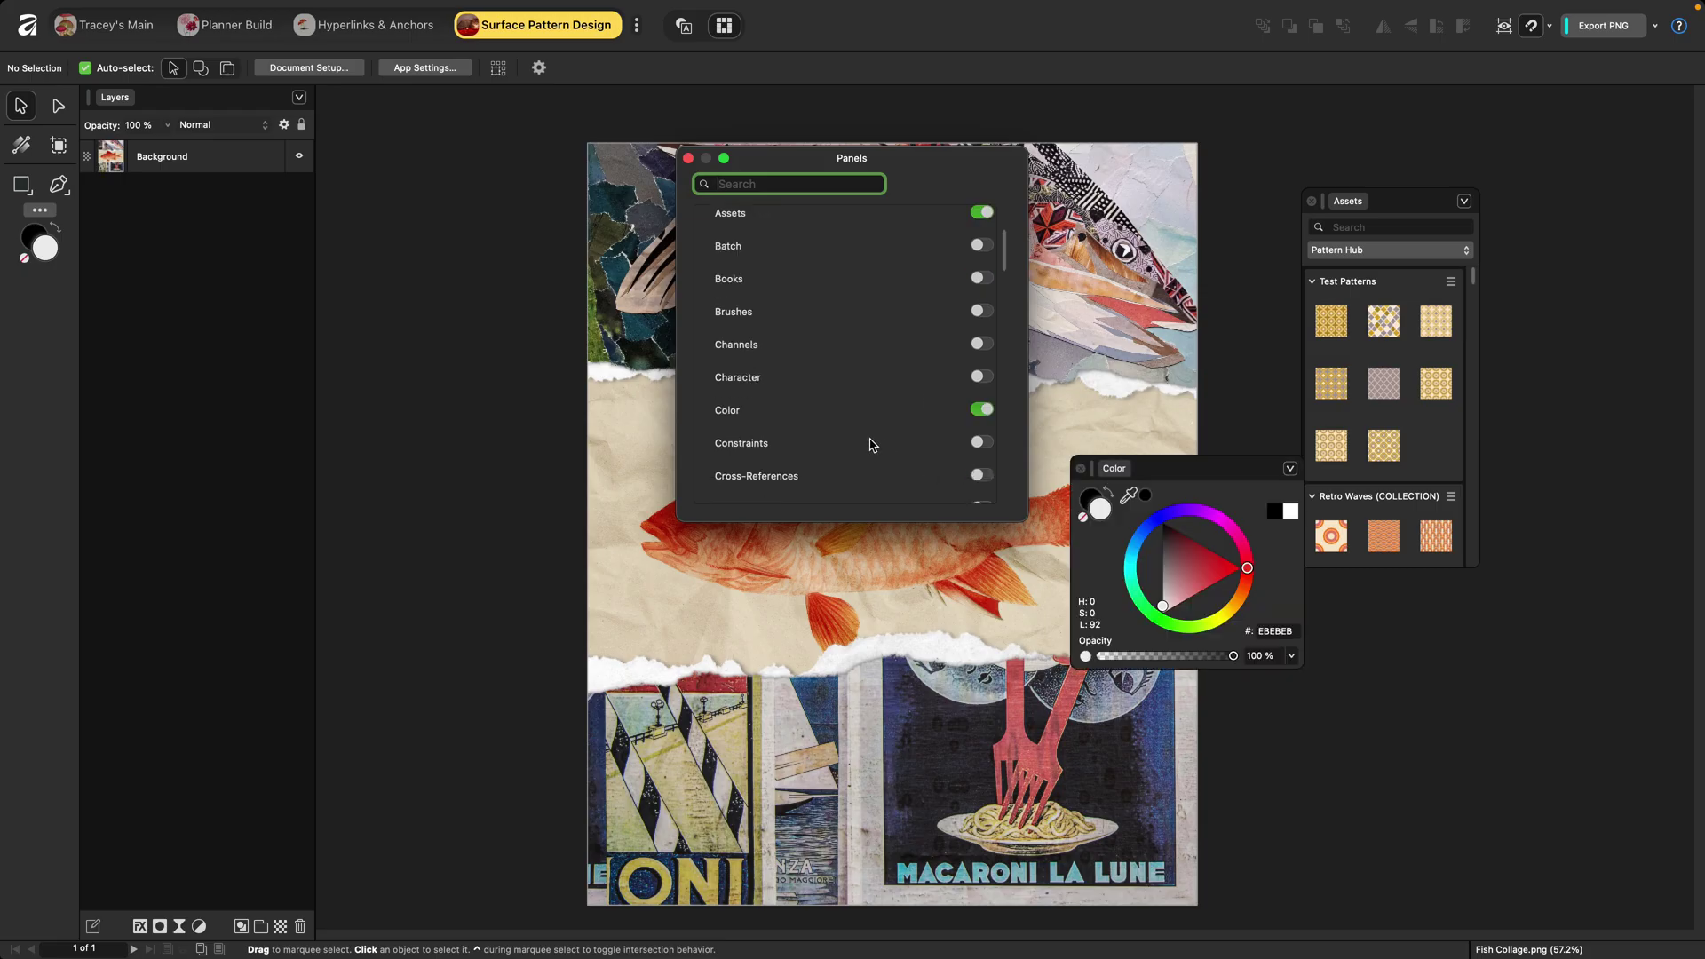
scroll(870, 445, down, 12)
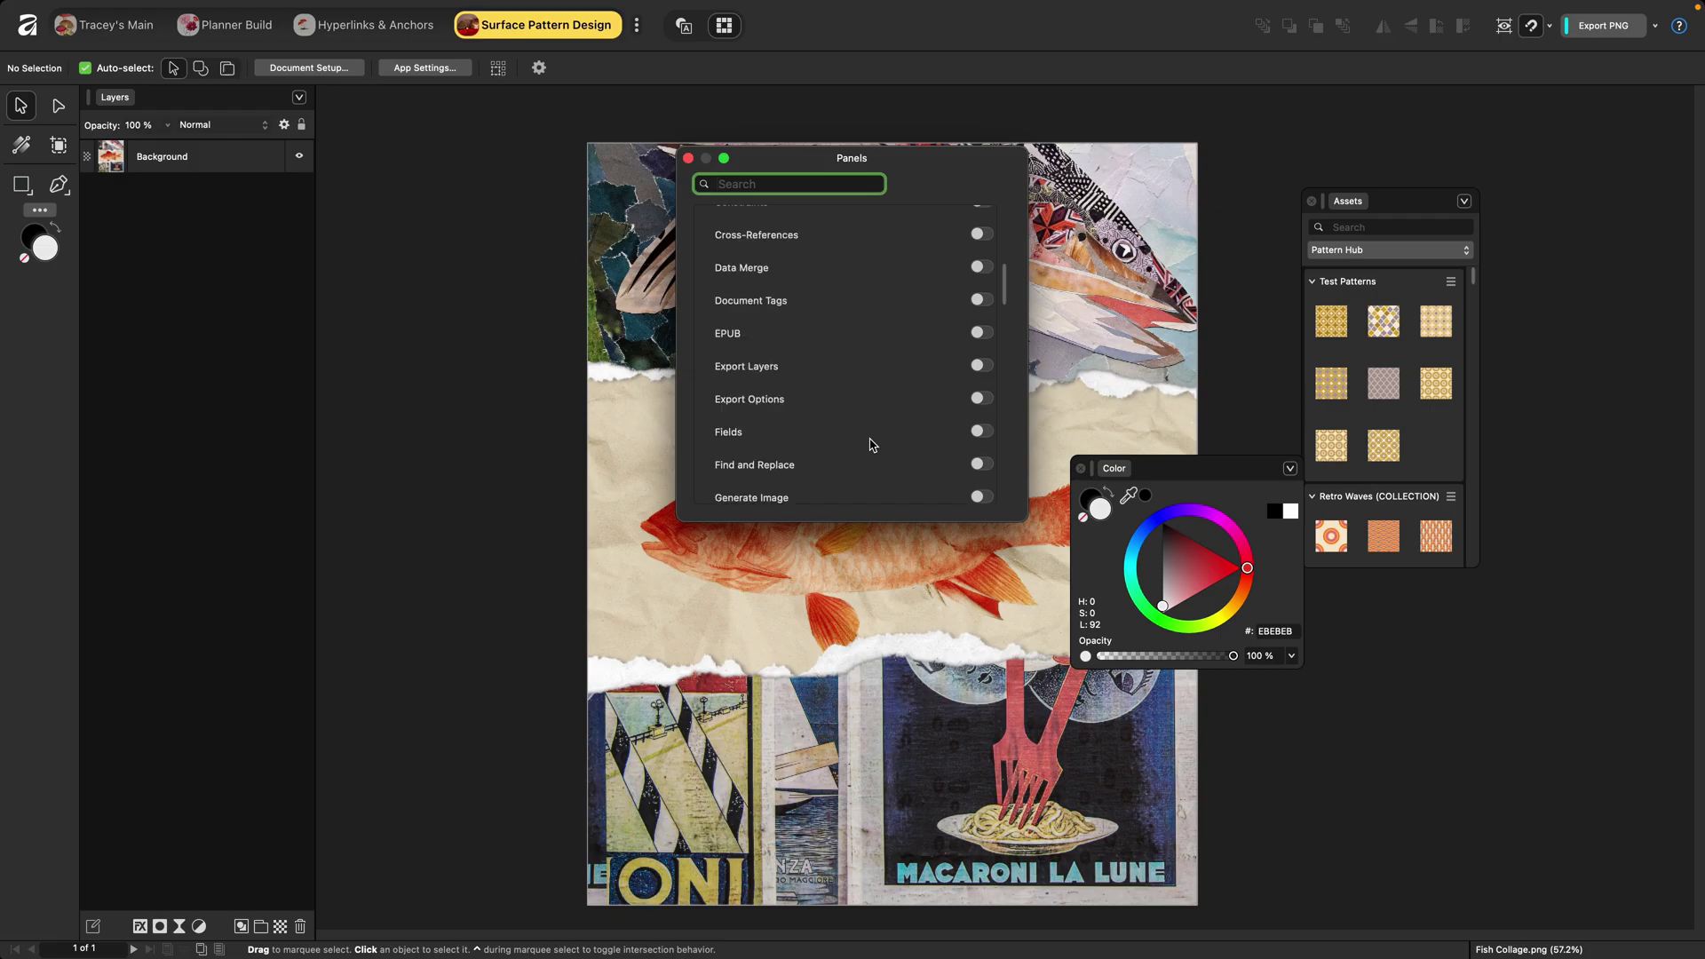
scroll(870, 444, down, 5)
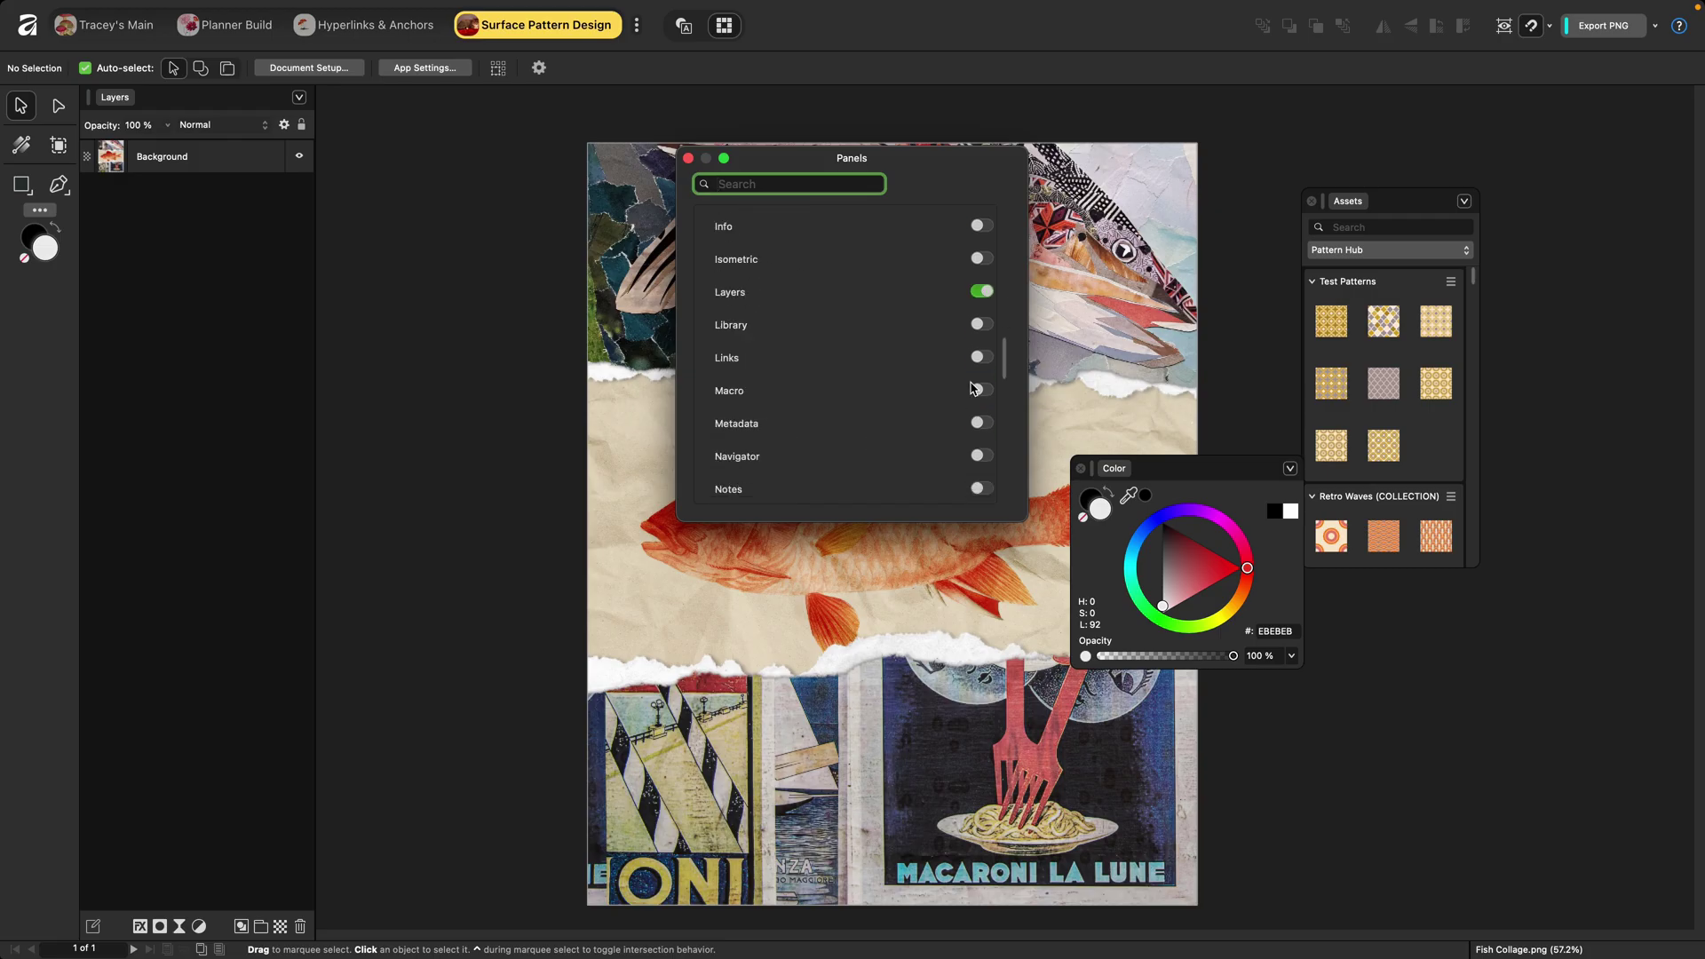
click(982, 324)
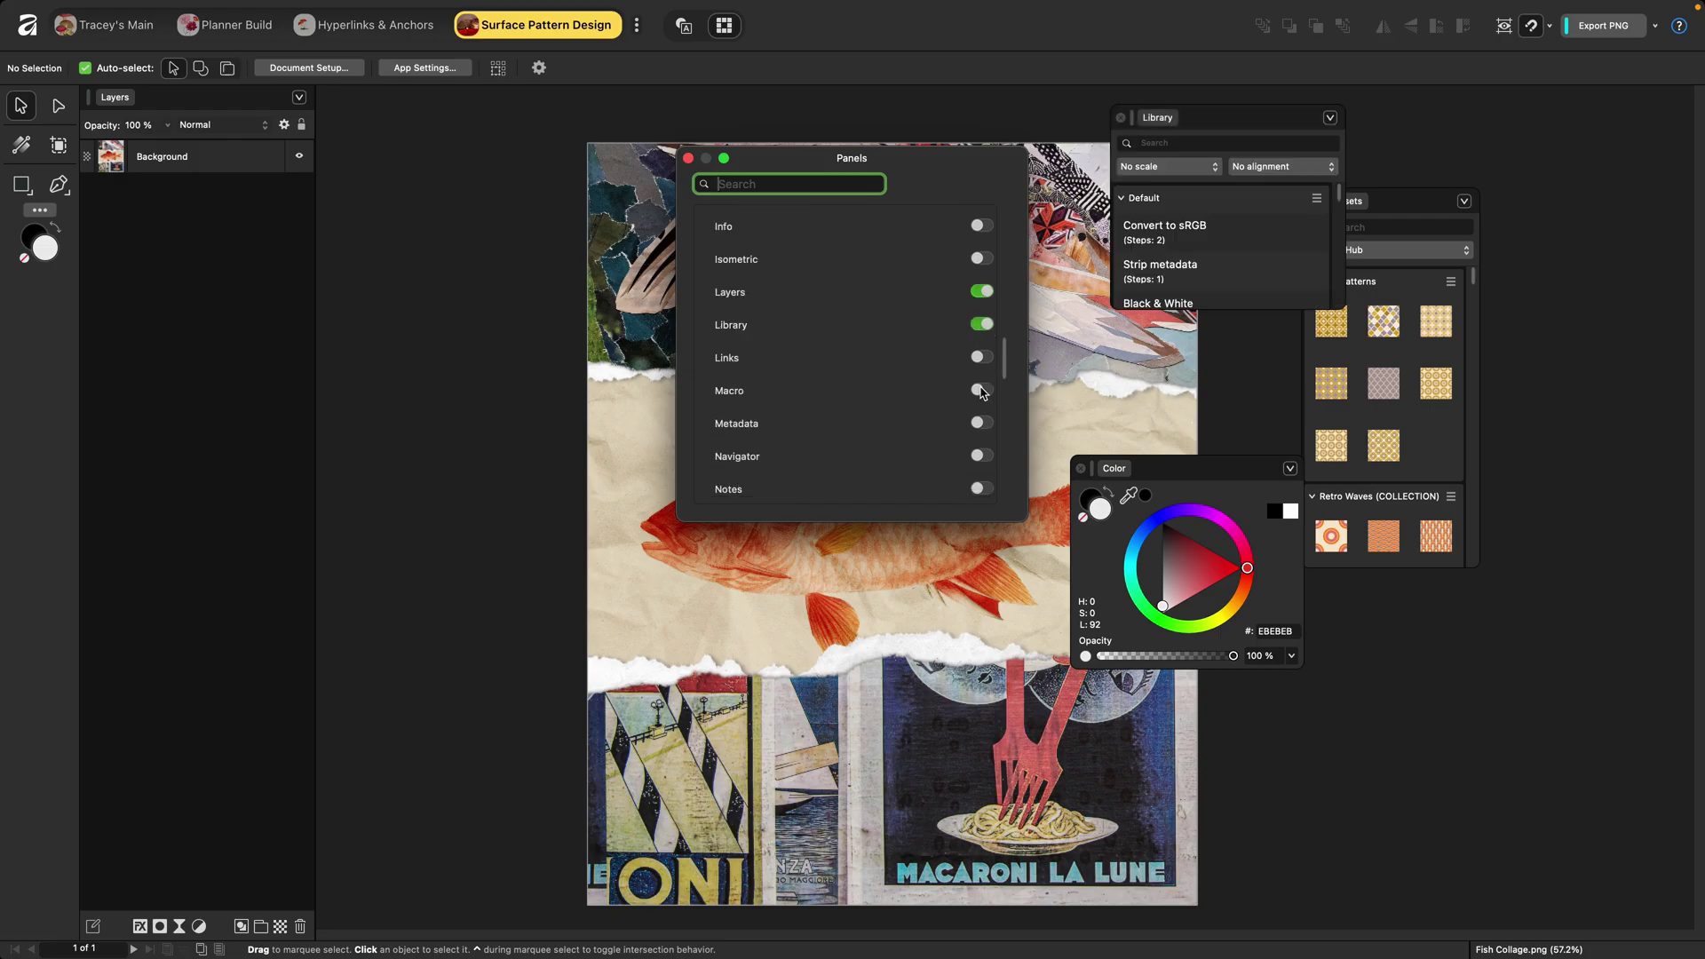
click(982, 390)
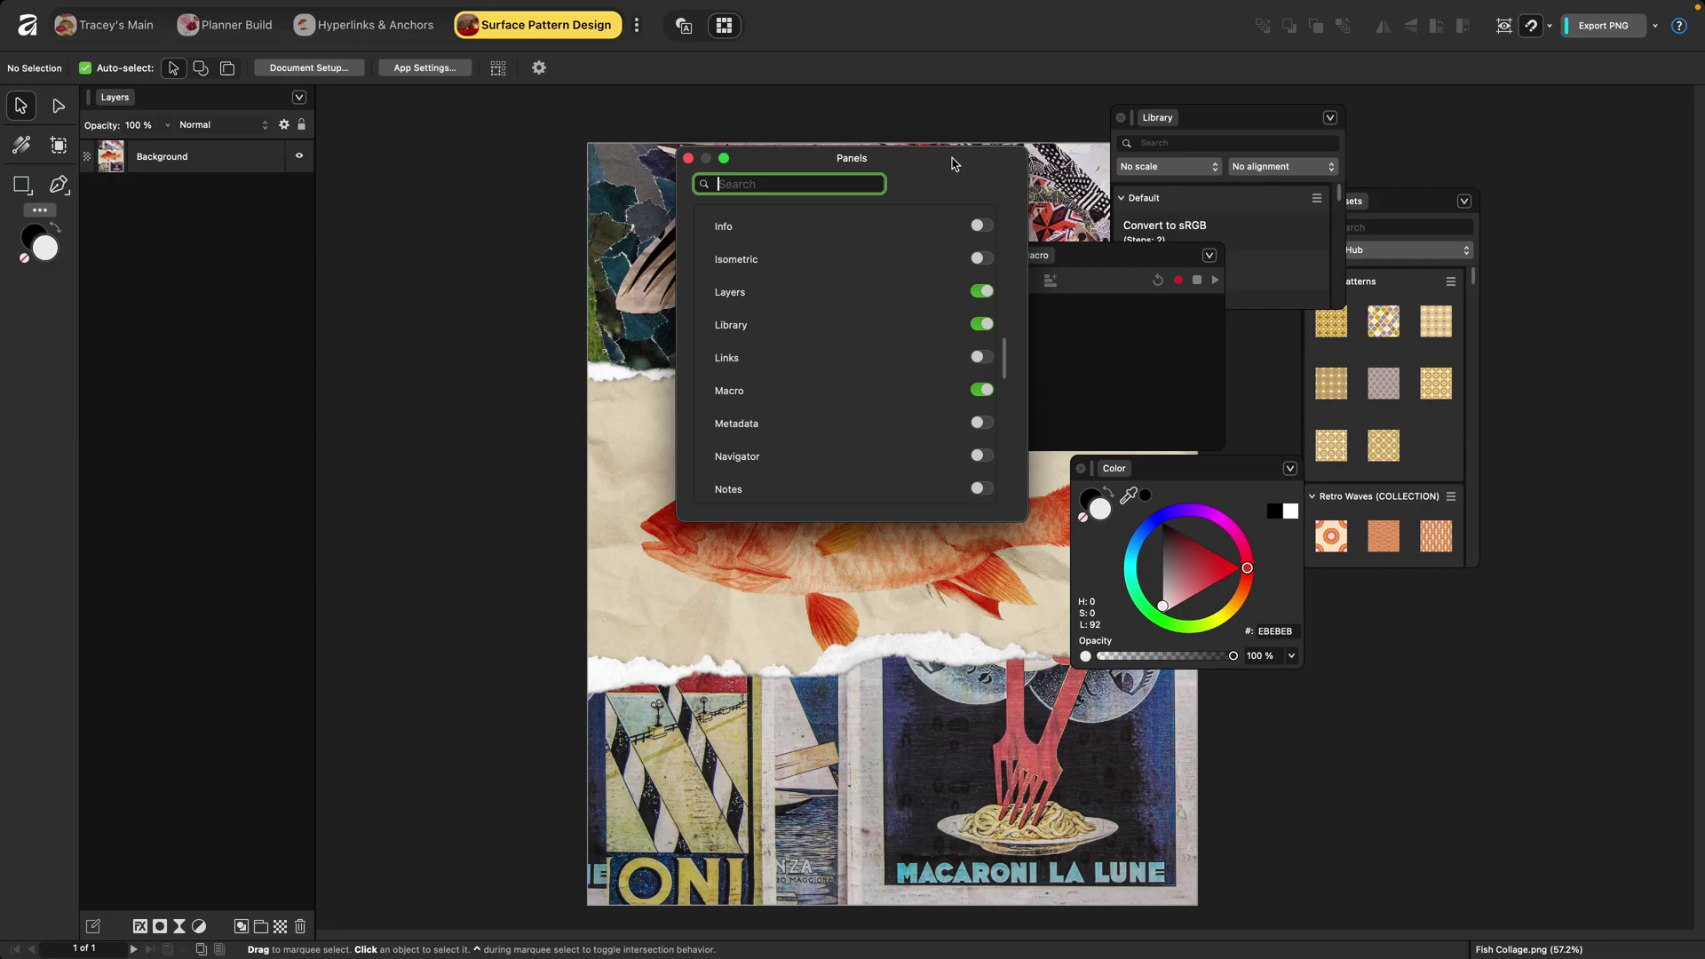
Step: Turn on the Swatches, Symbols and Transform panels as well
drag(953, 163, 758, 147)
scroll(747, 266, down, 8)
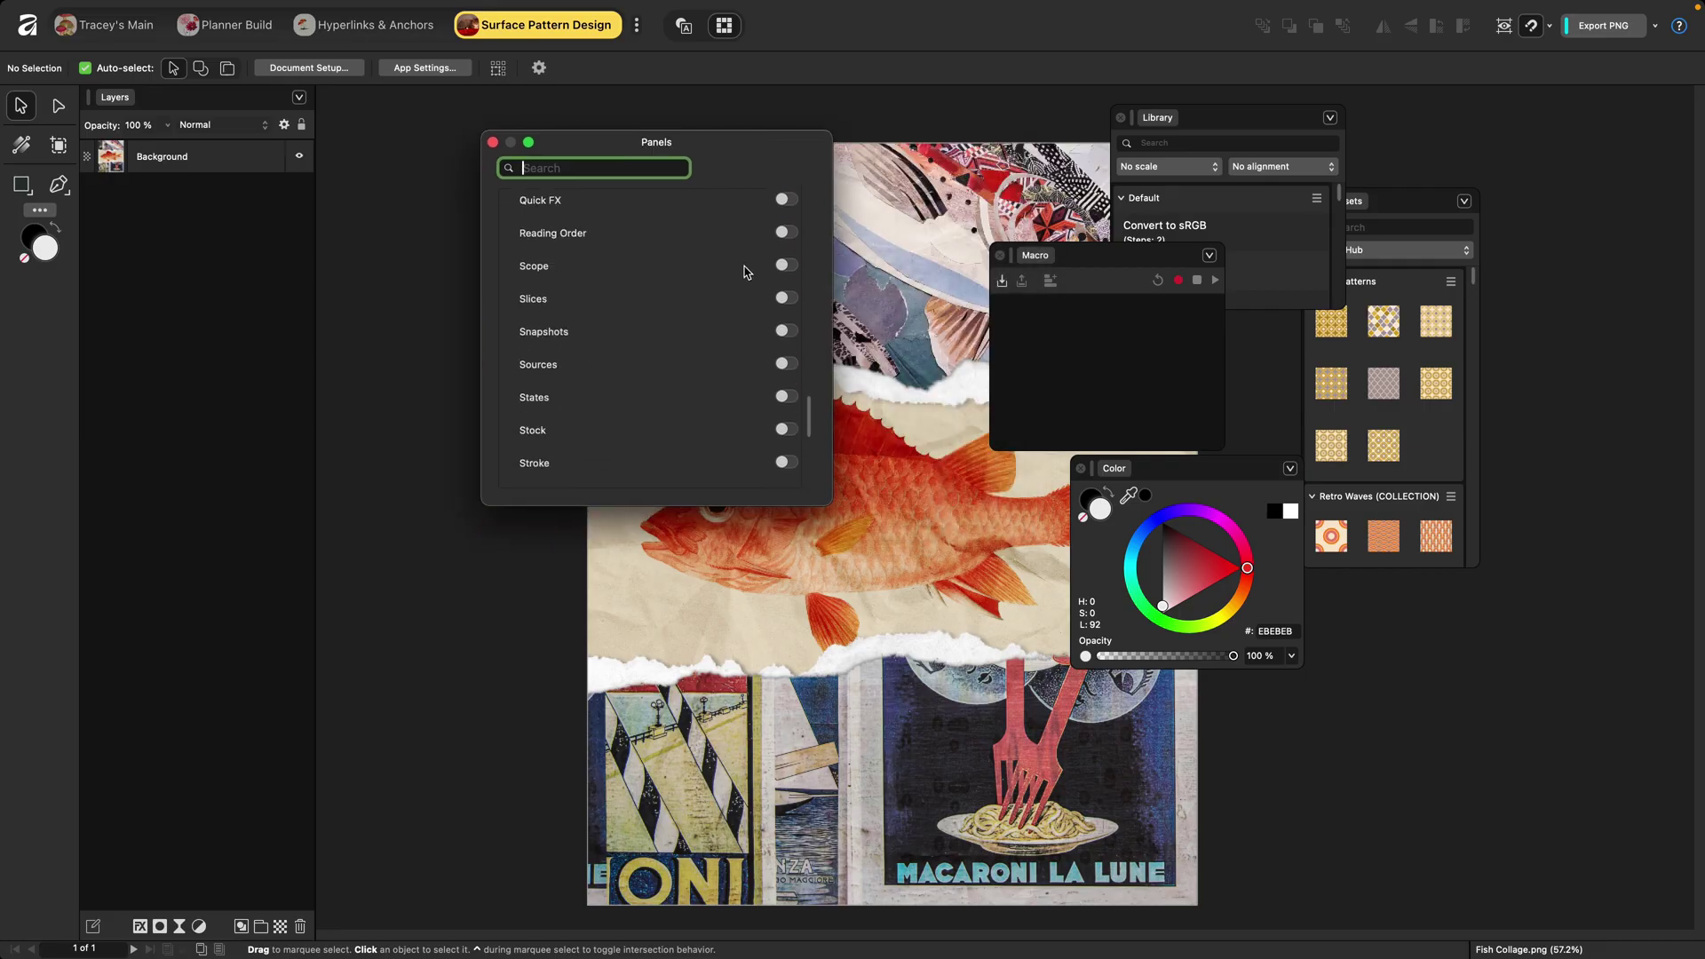
scroll(745, 272, down, 4)
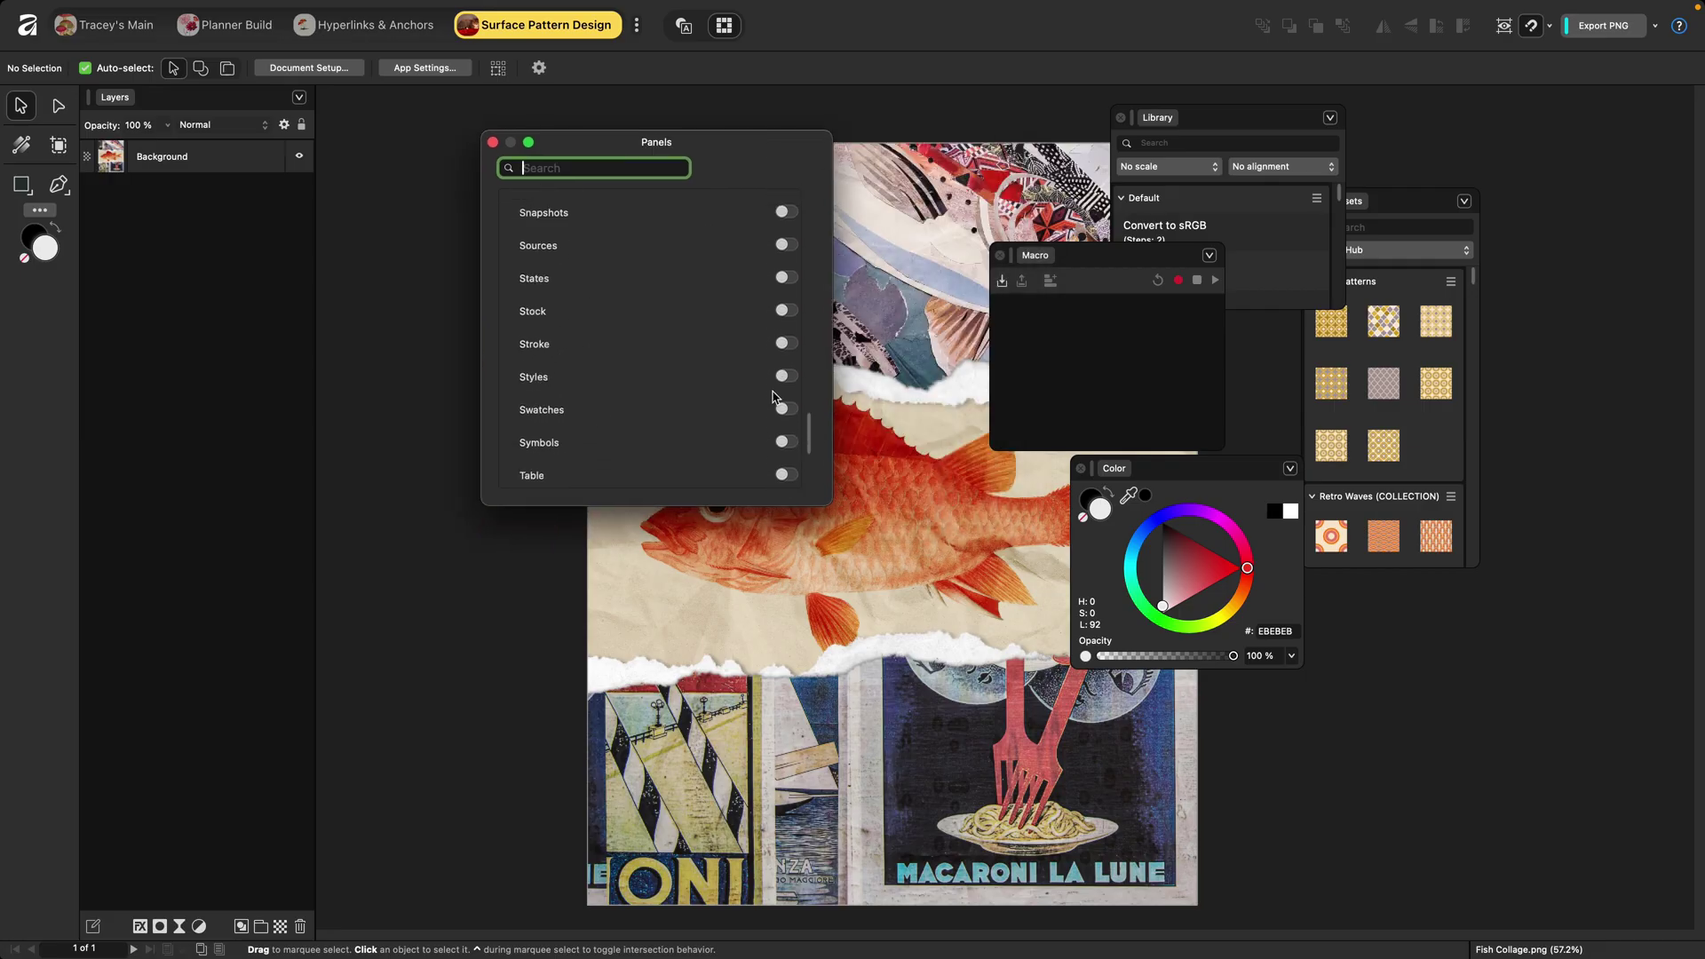
click(785, 410)
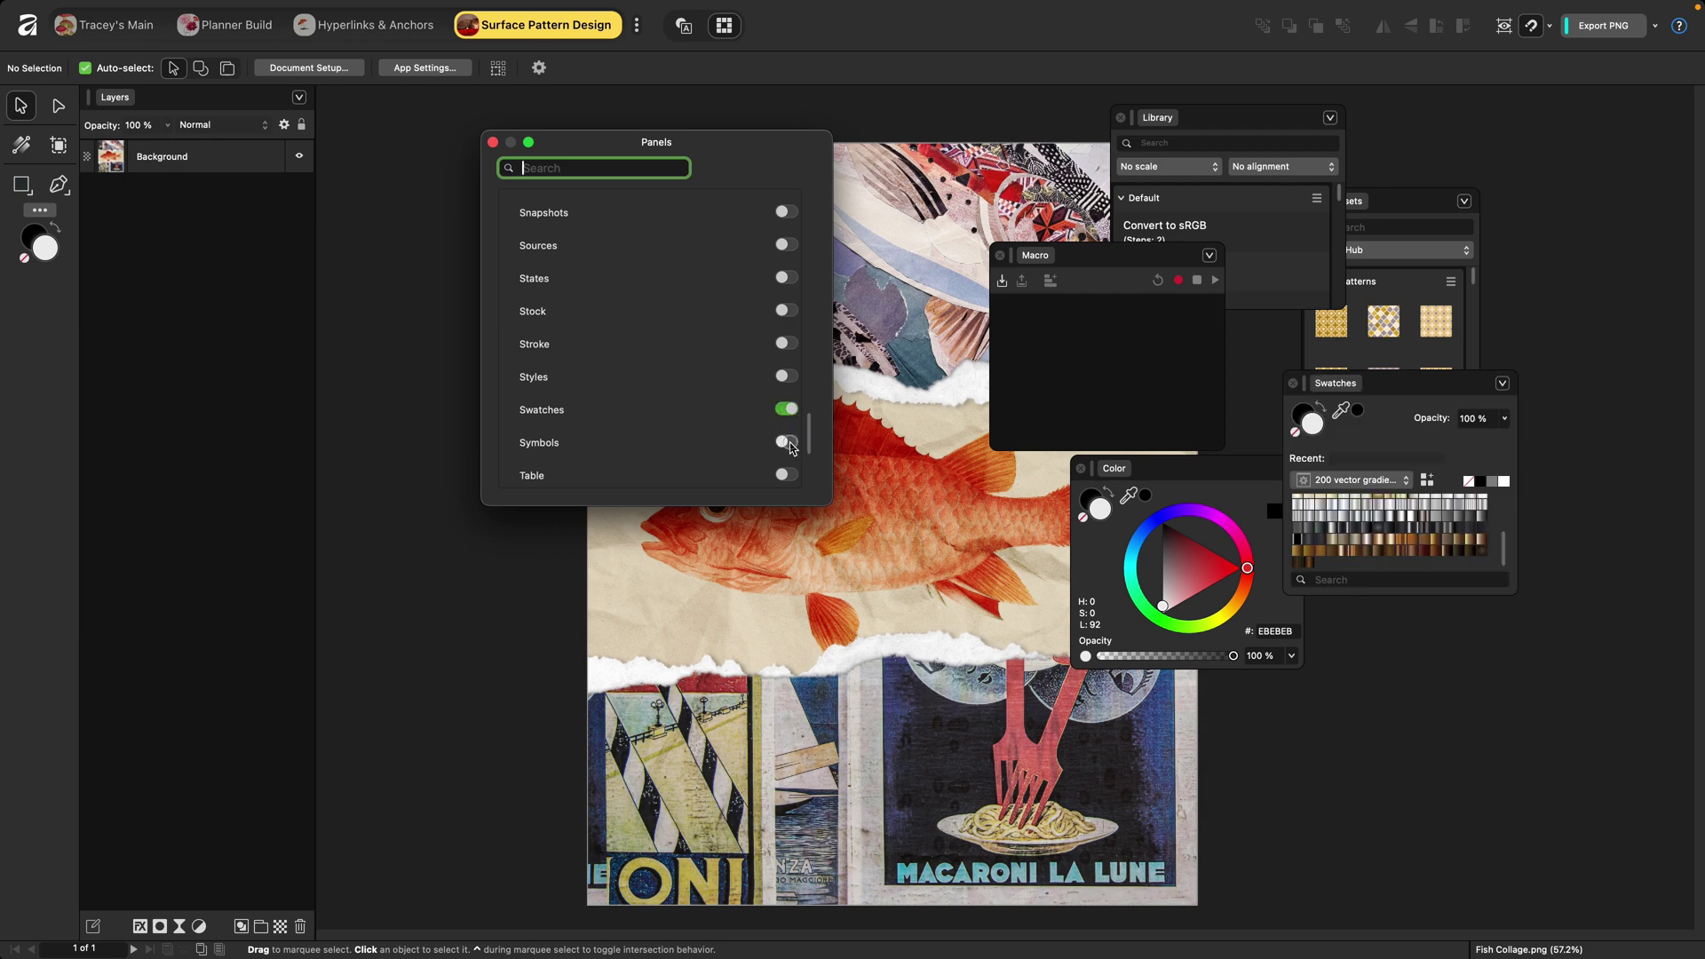
click(785, 442)
scroll(646, 394, down, 3)
click(785, 439)
Step: Dock Assets beside Layers, and group Color, Swatches and Transform in the right column
click(493, 142)
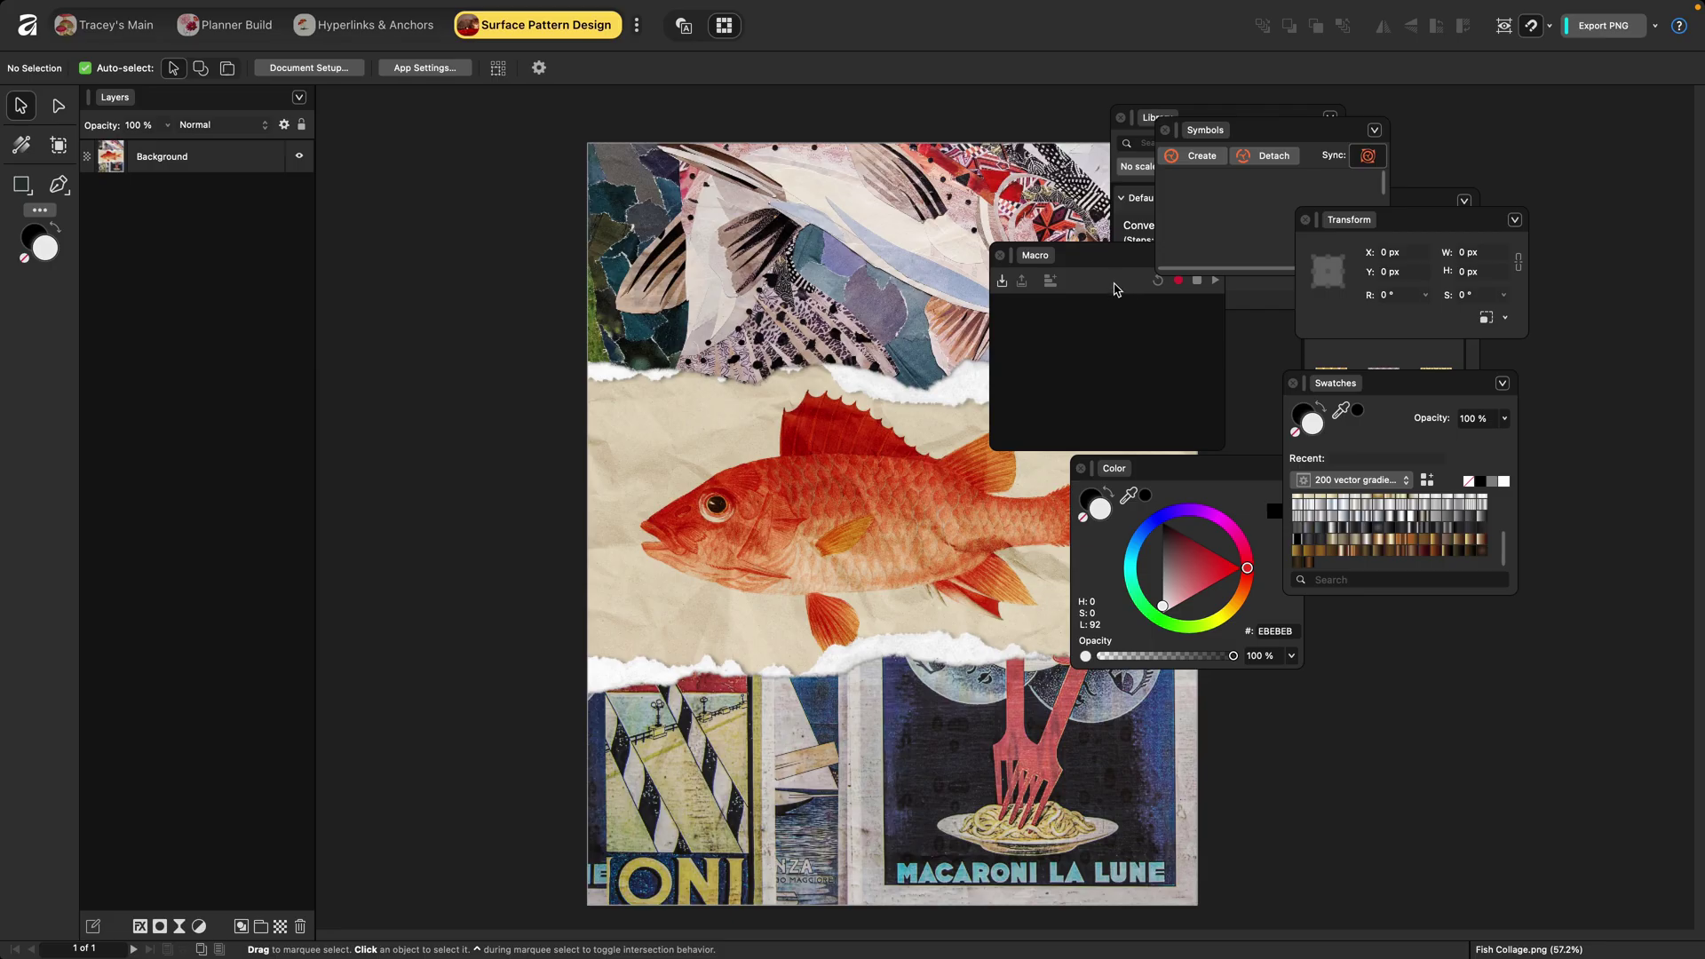
double_click(1408, 220)
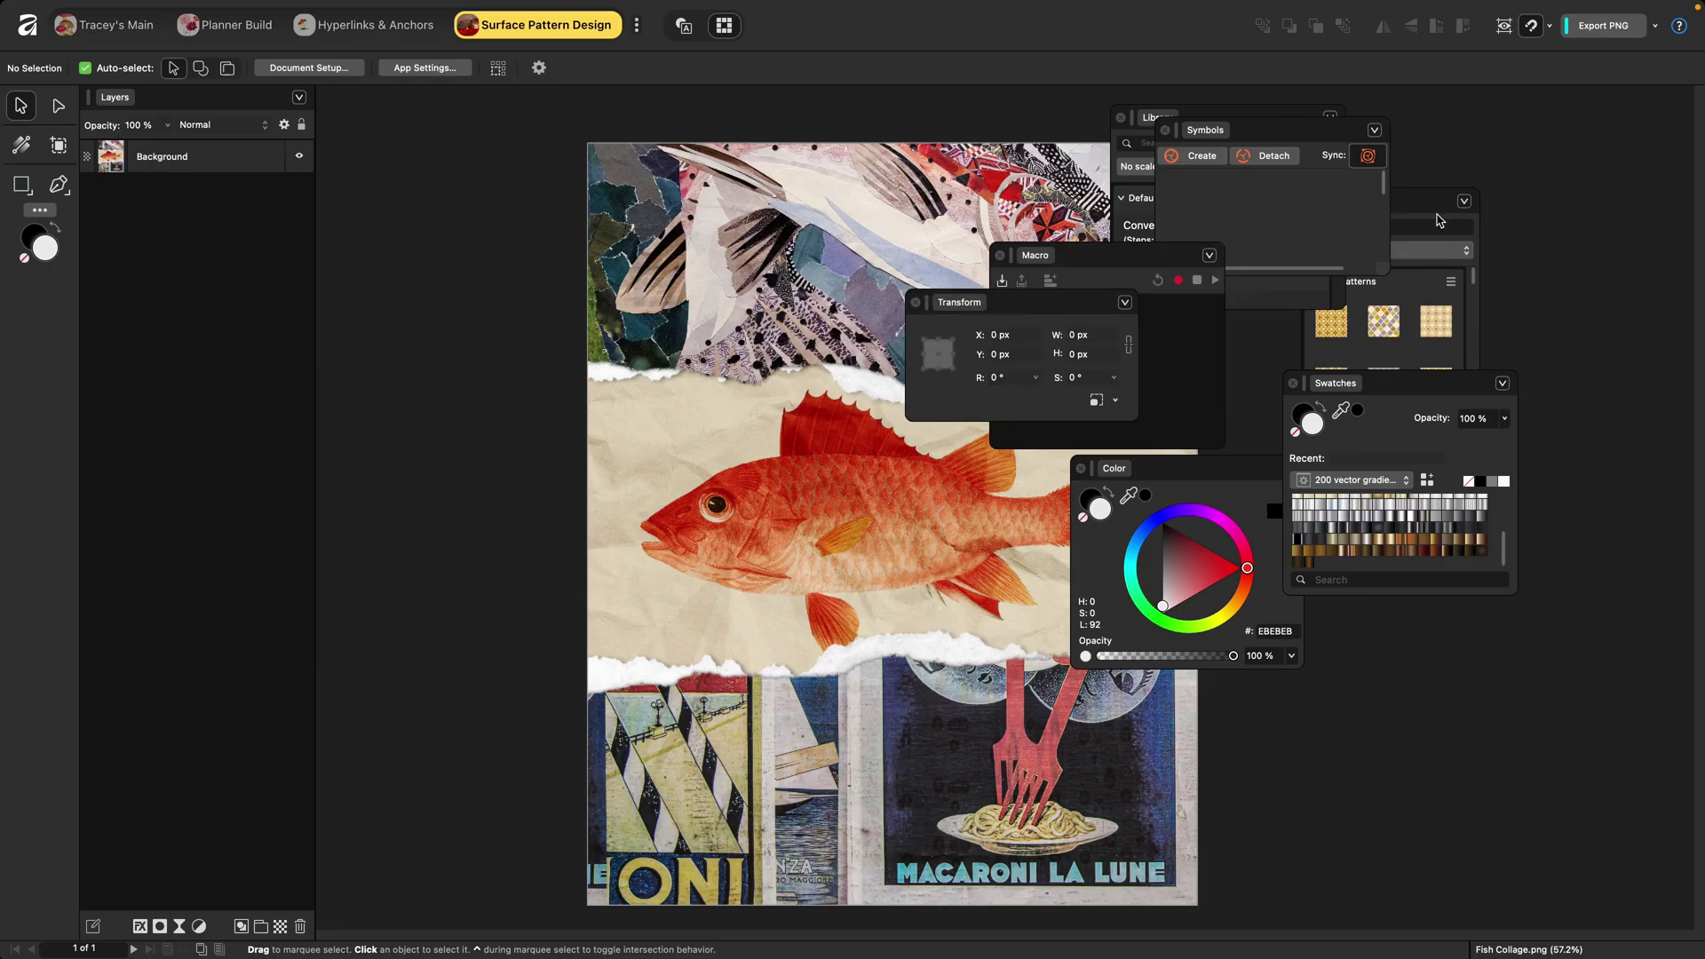
drag(1434, 204, 240, 106)
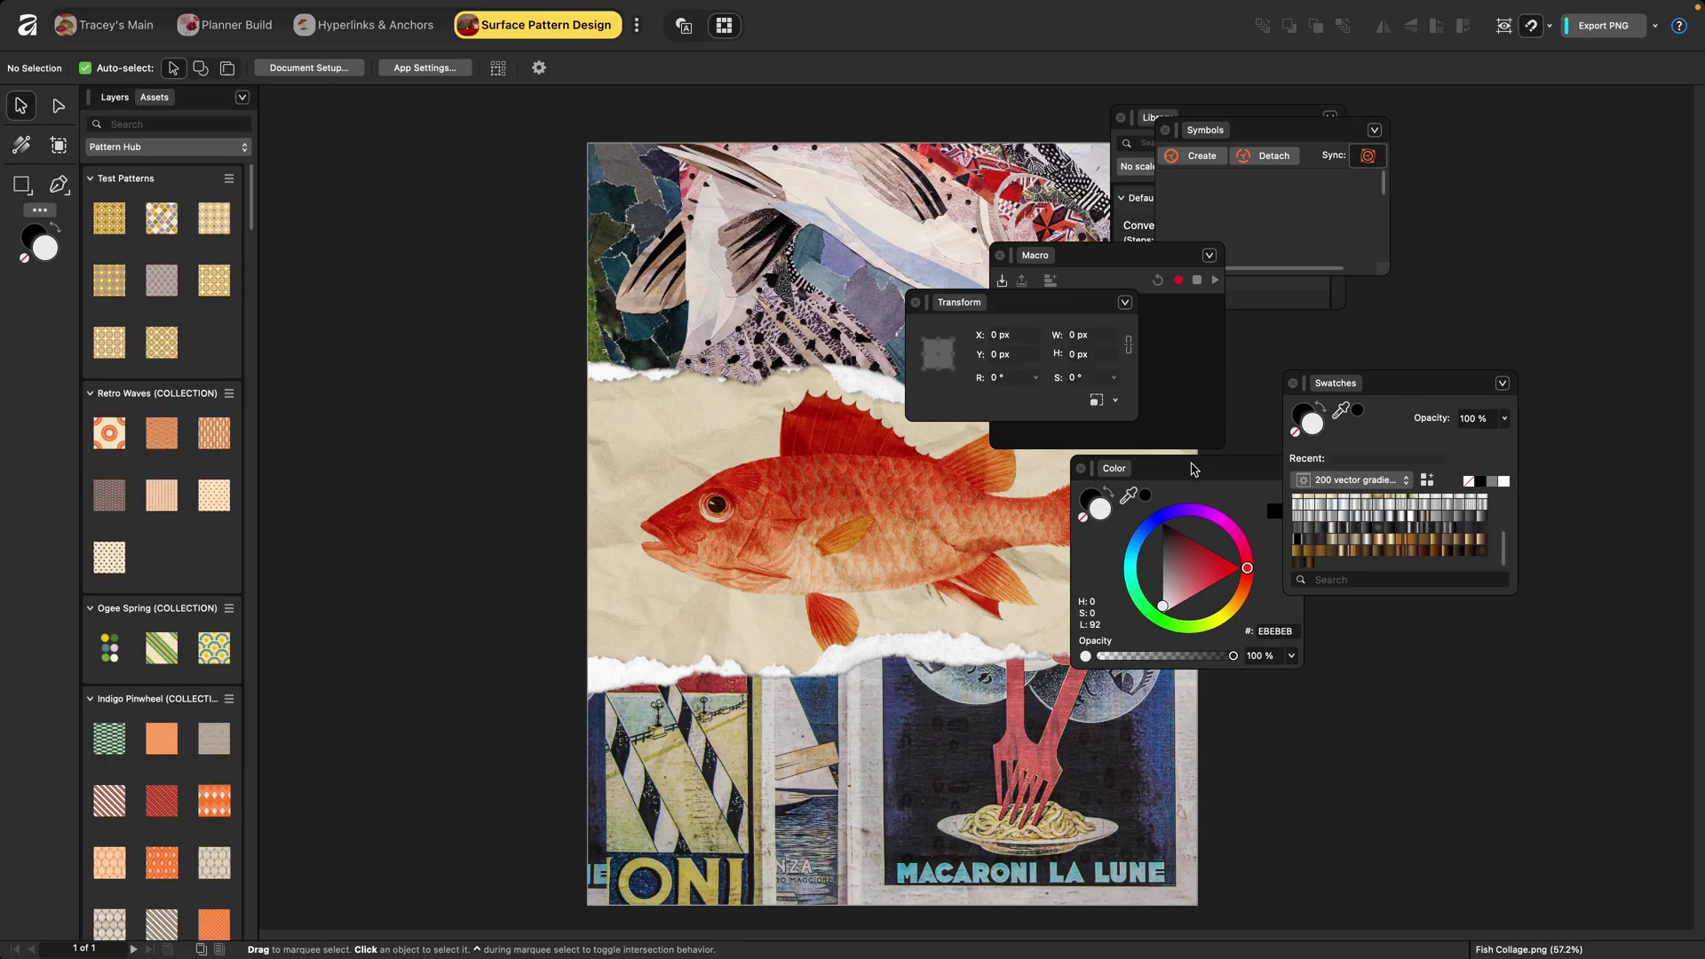
drag(1190, 468, 1643, 67)
drag(1413, 382, 1581, 102)
drag(1041, 300, 1630, 135)
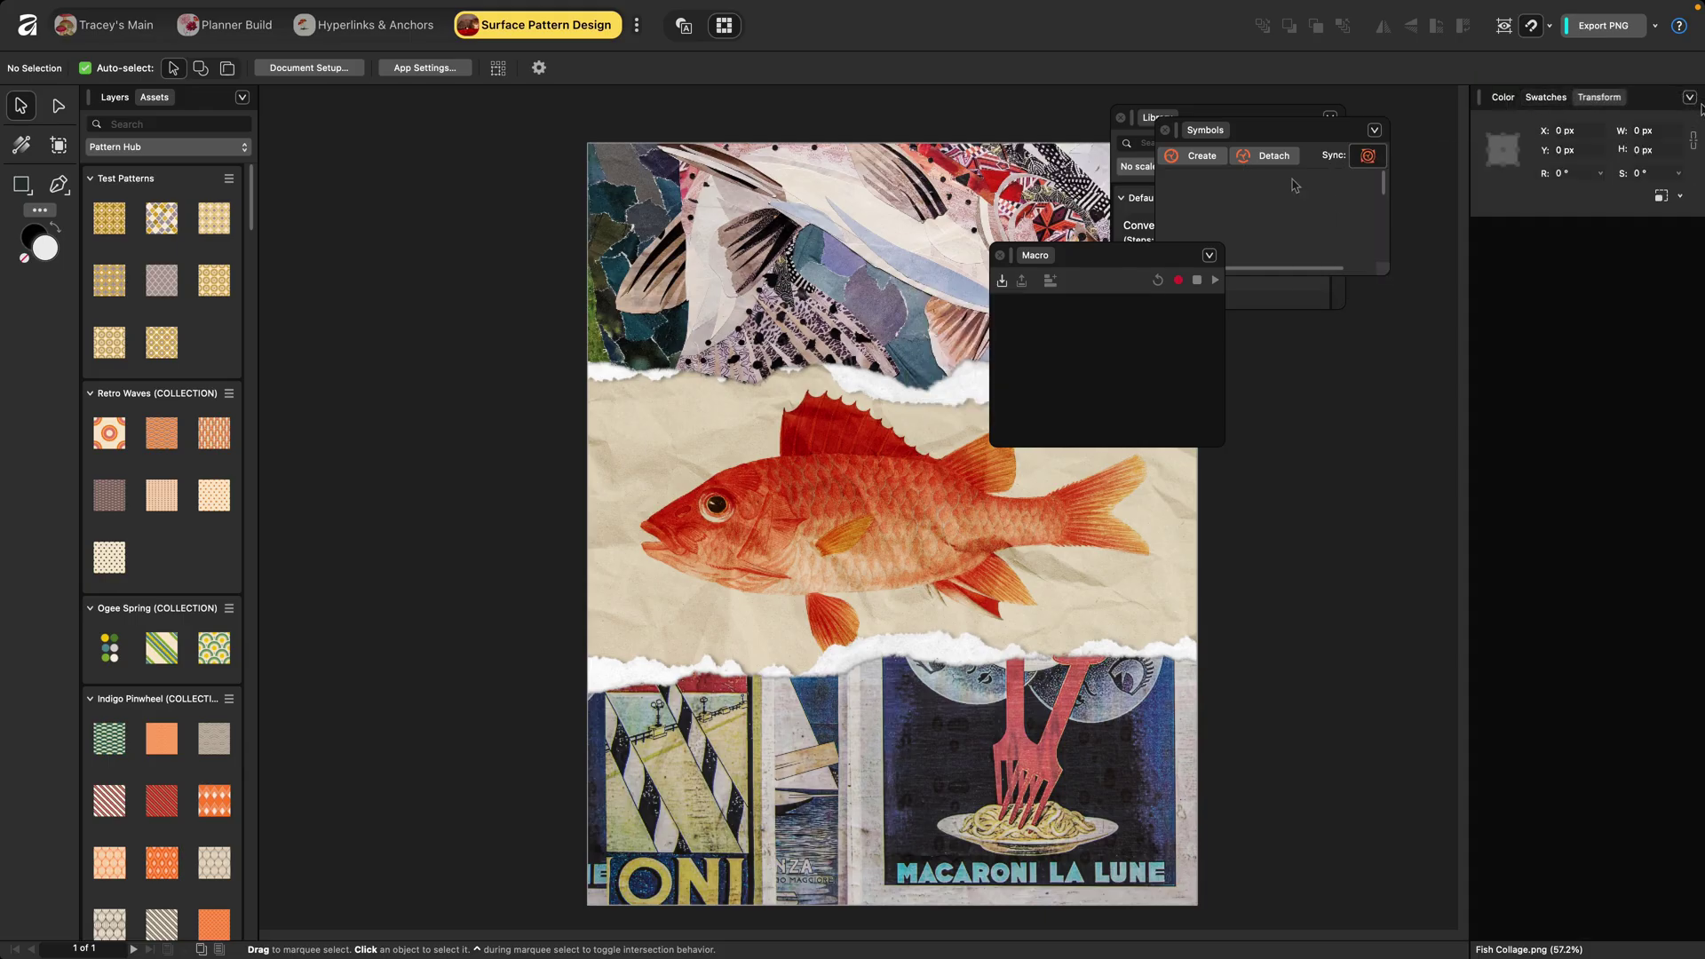
Step: Dock Symbols, Library and Macro as one tab group, then update the studio with this layout
click(1256, 133)
drag(1255, 133, 1530, 272)
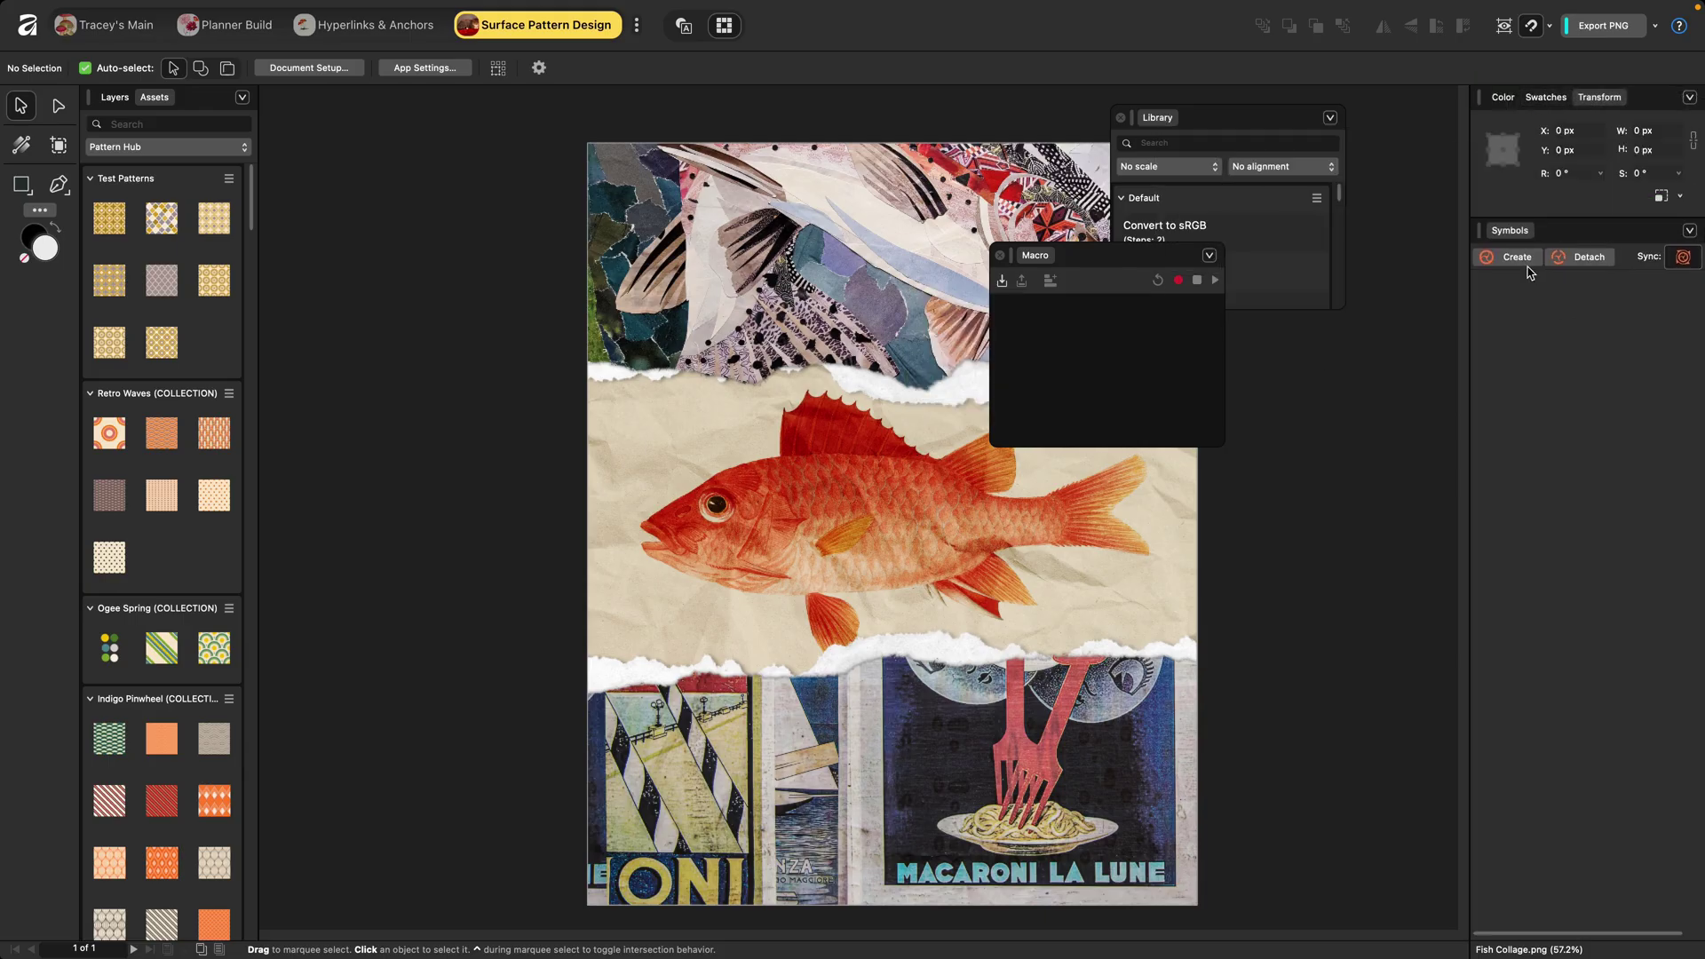
click(1201, 117)
drag(1200, 118, 1563, 233)
drag(1191, 258, 1634, 236)
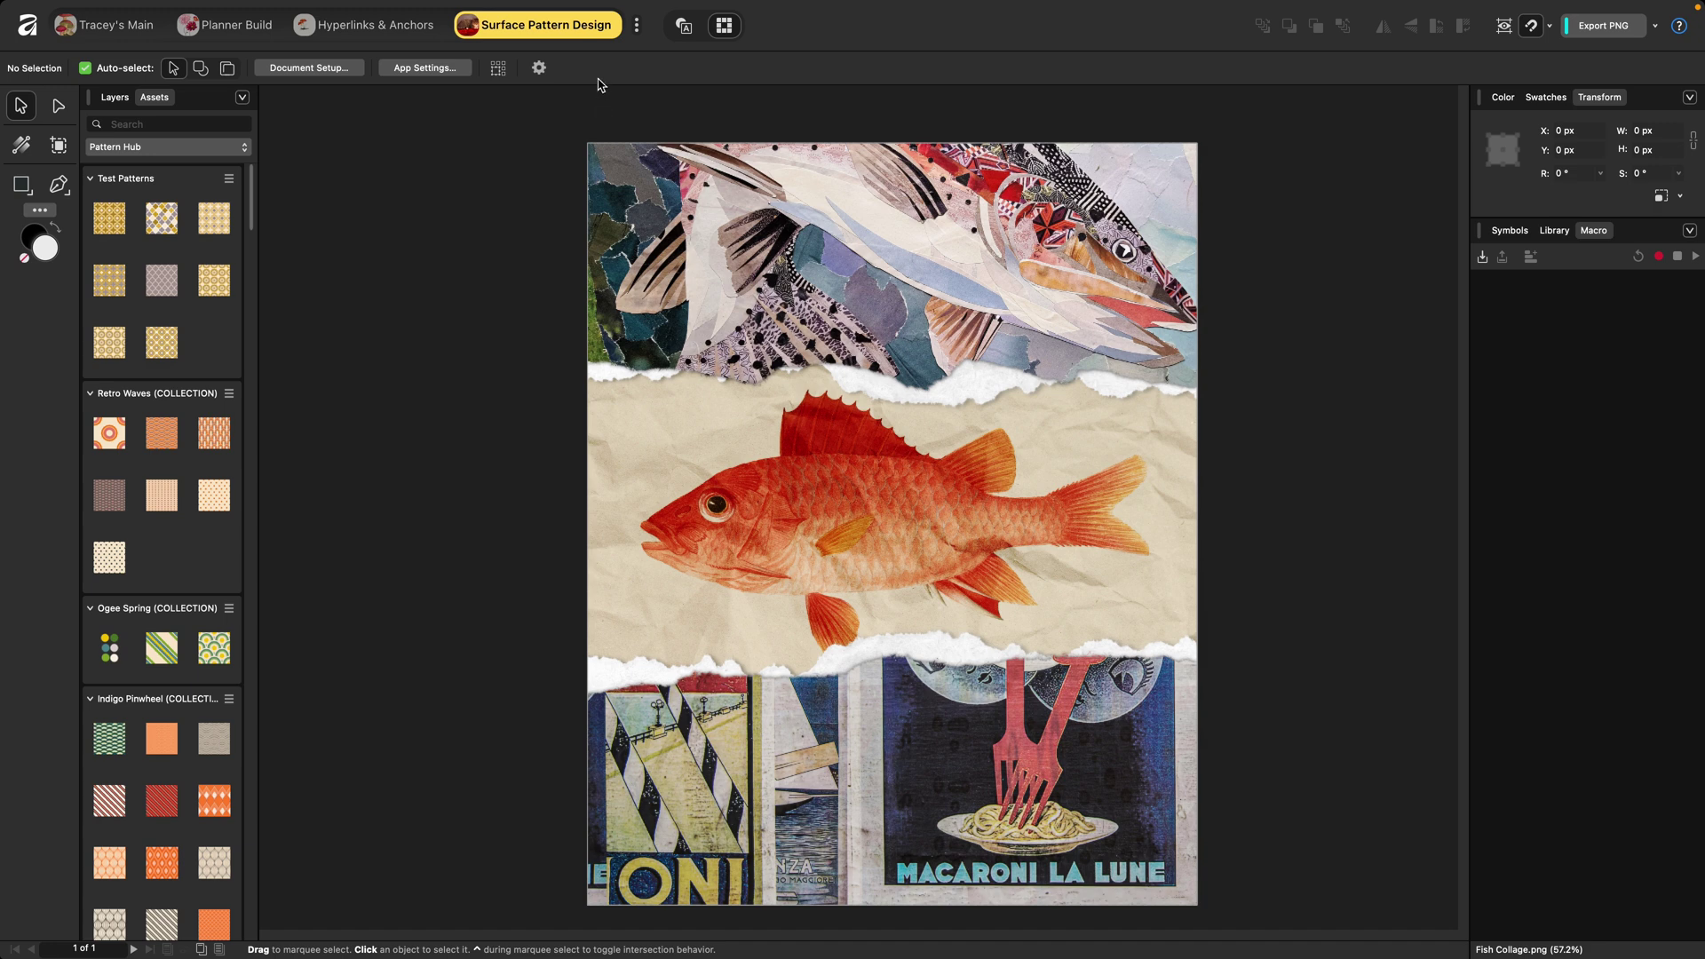
right_click(580, 29)
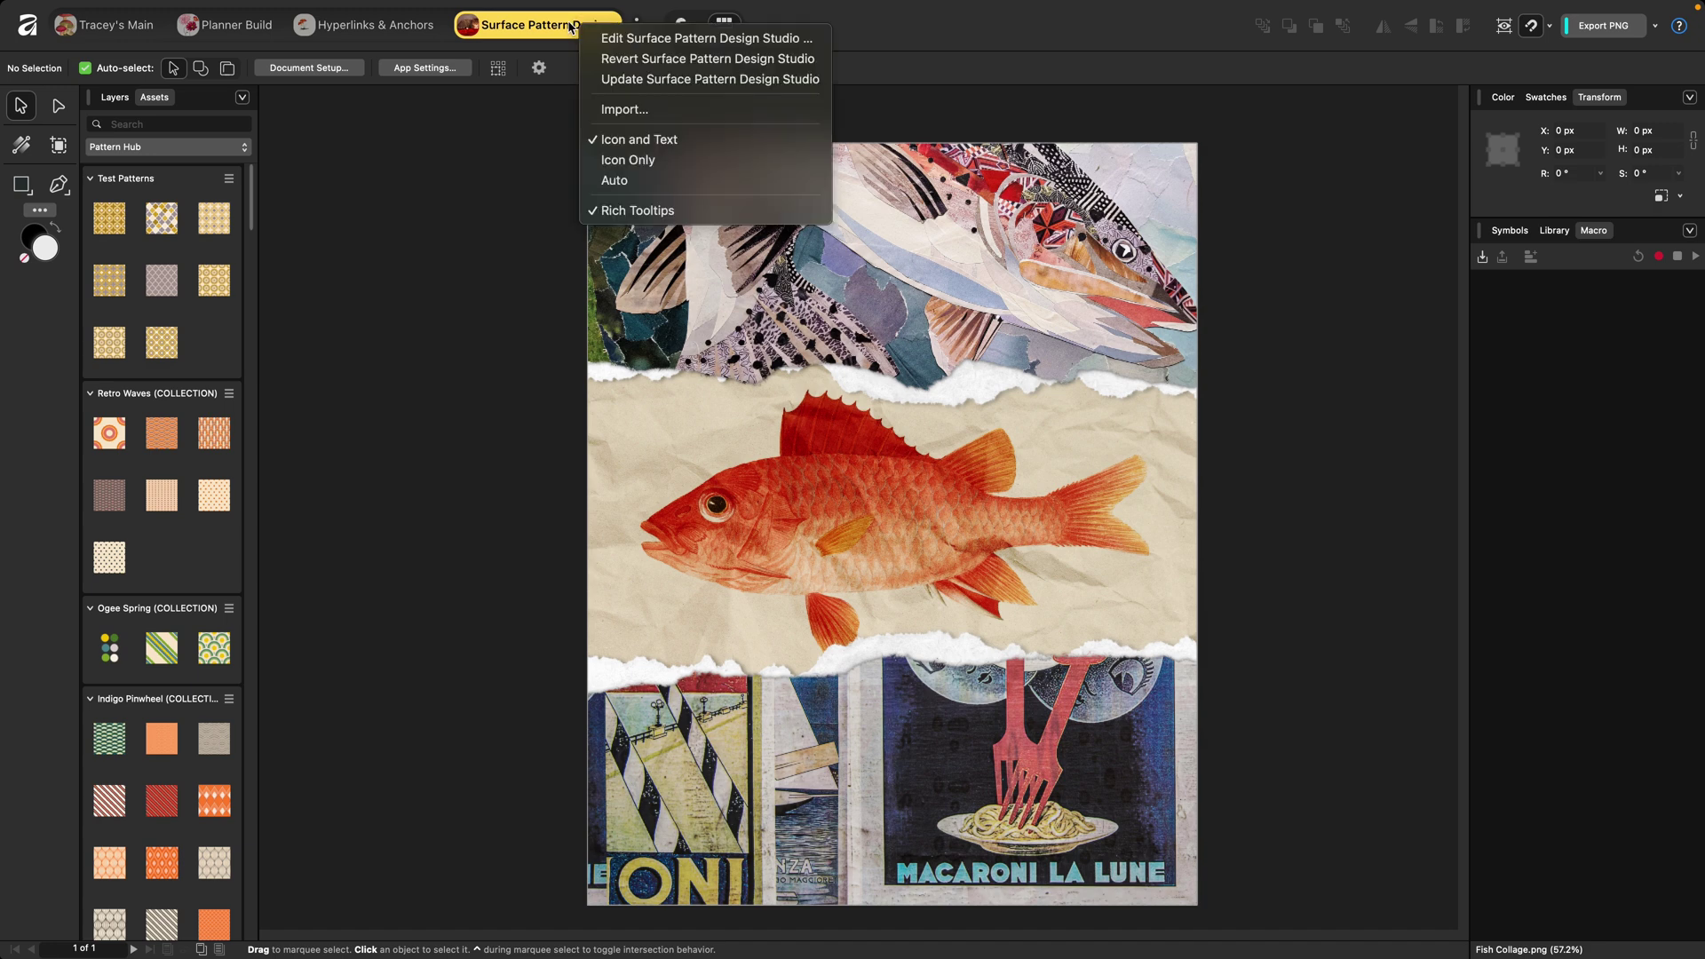
click(627, 80)
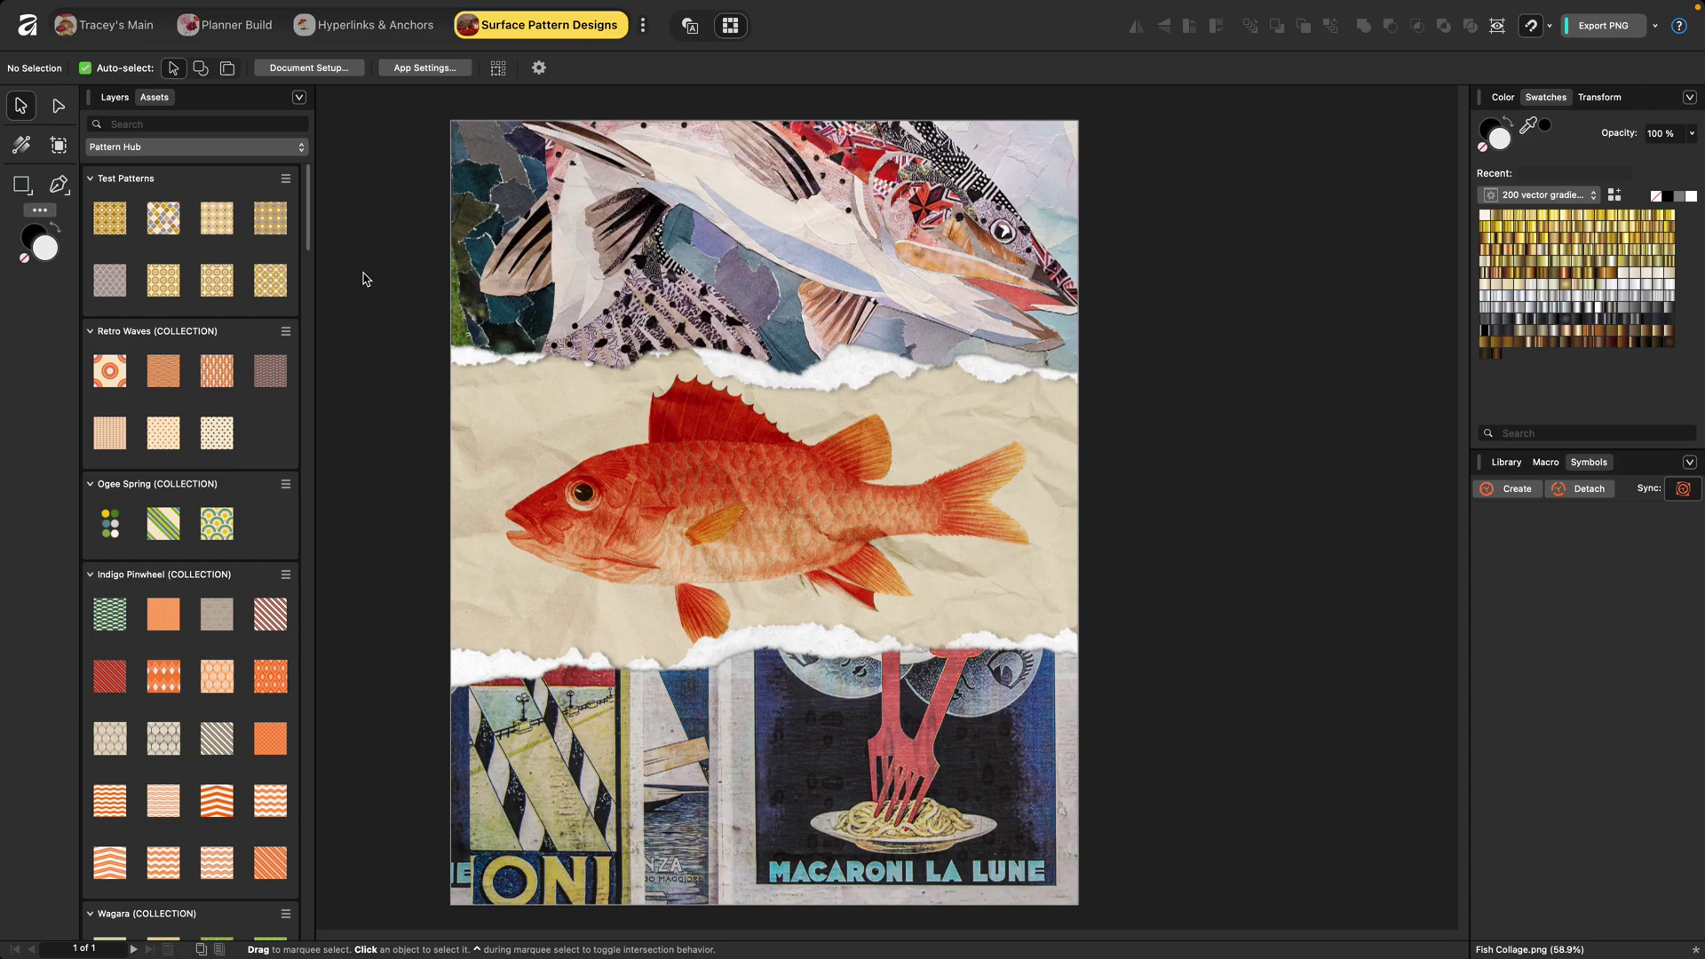
Step: Set the main studio's Assets category to My Planner Kit, then return to Surface Pattern Designs
click(110, 26)
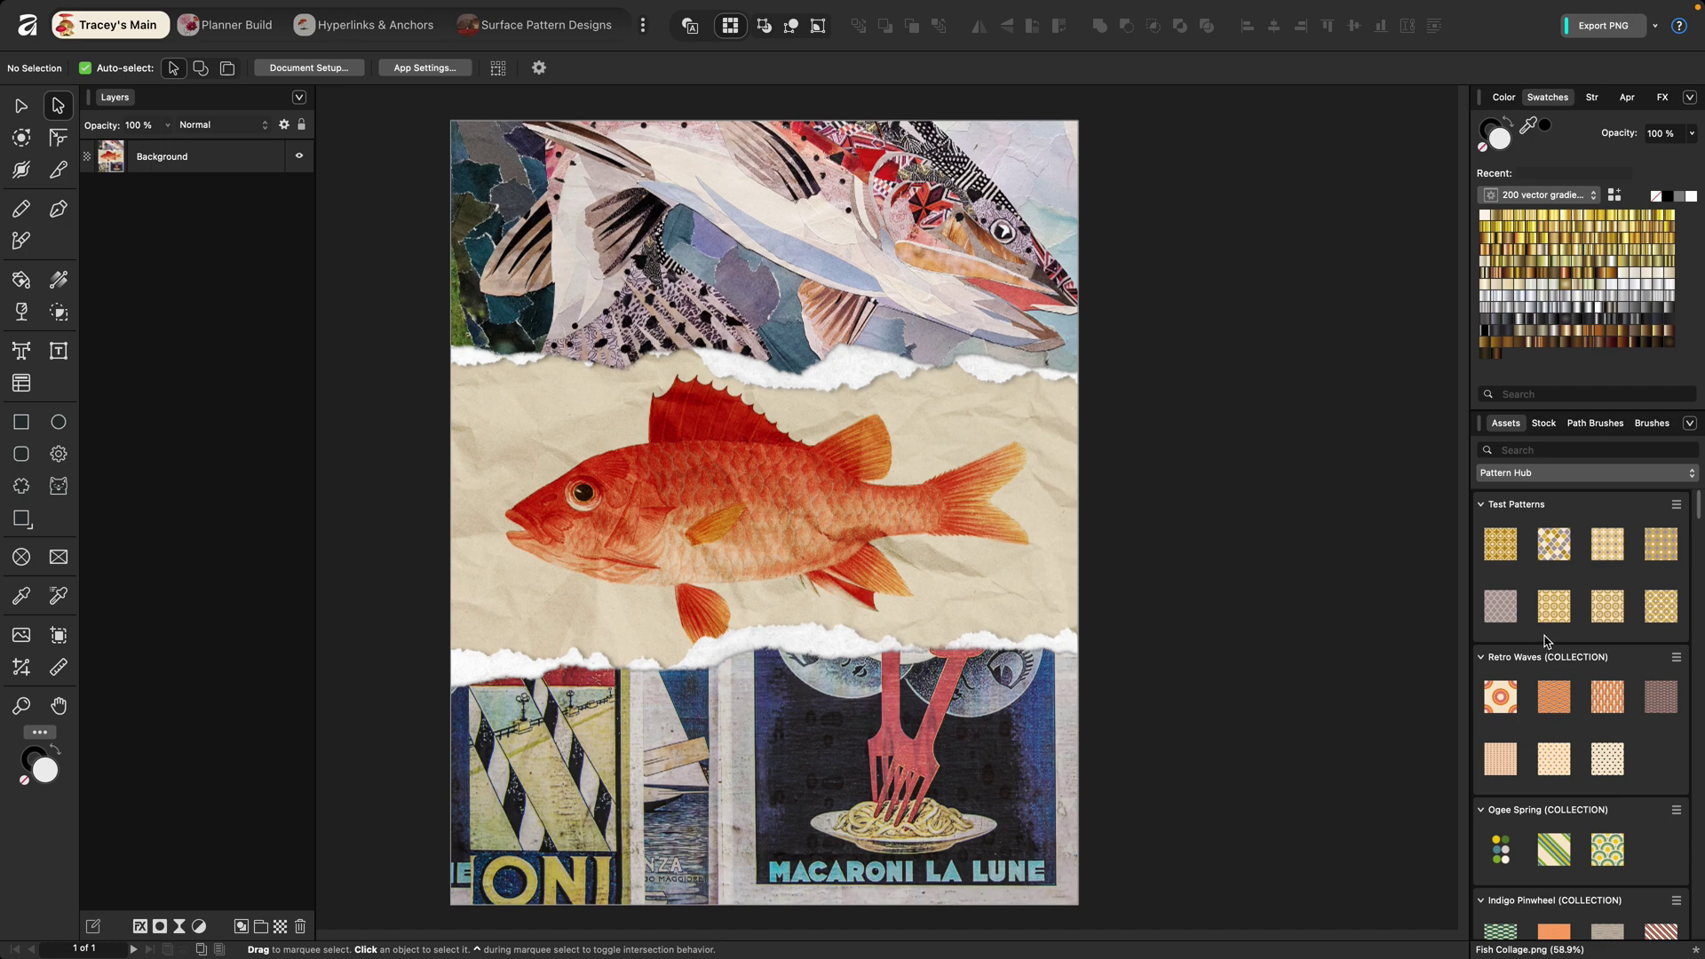
click(1540, 473)
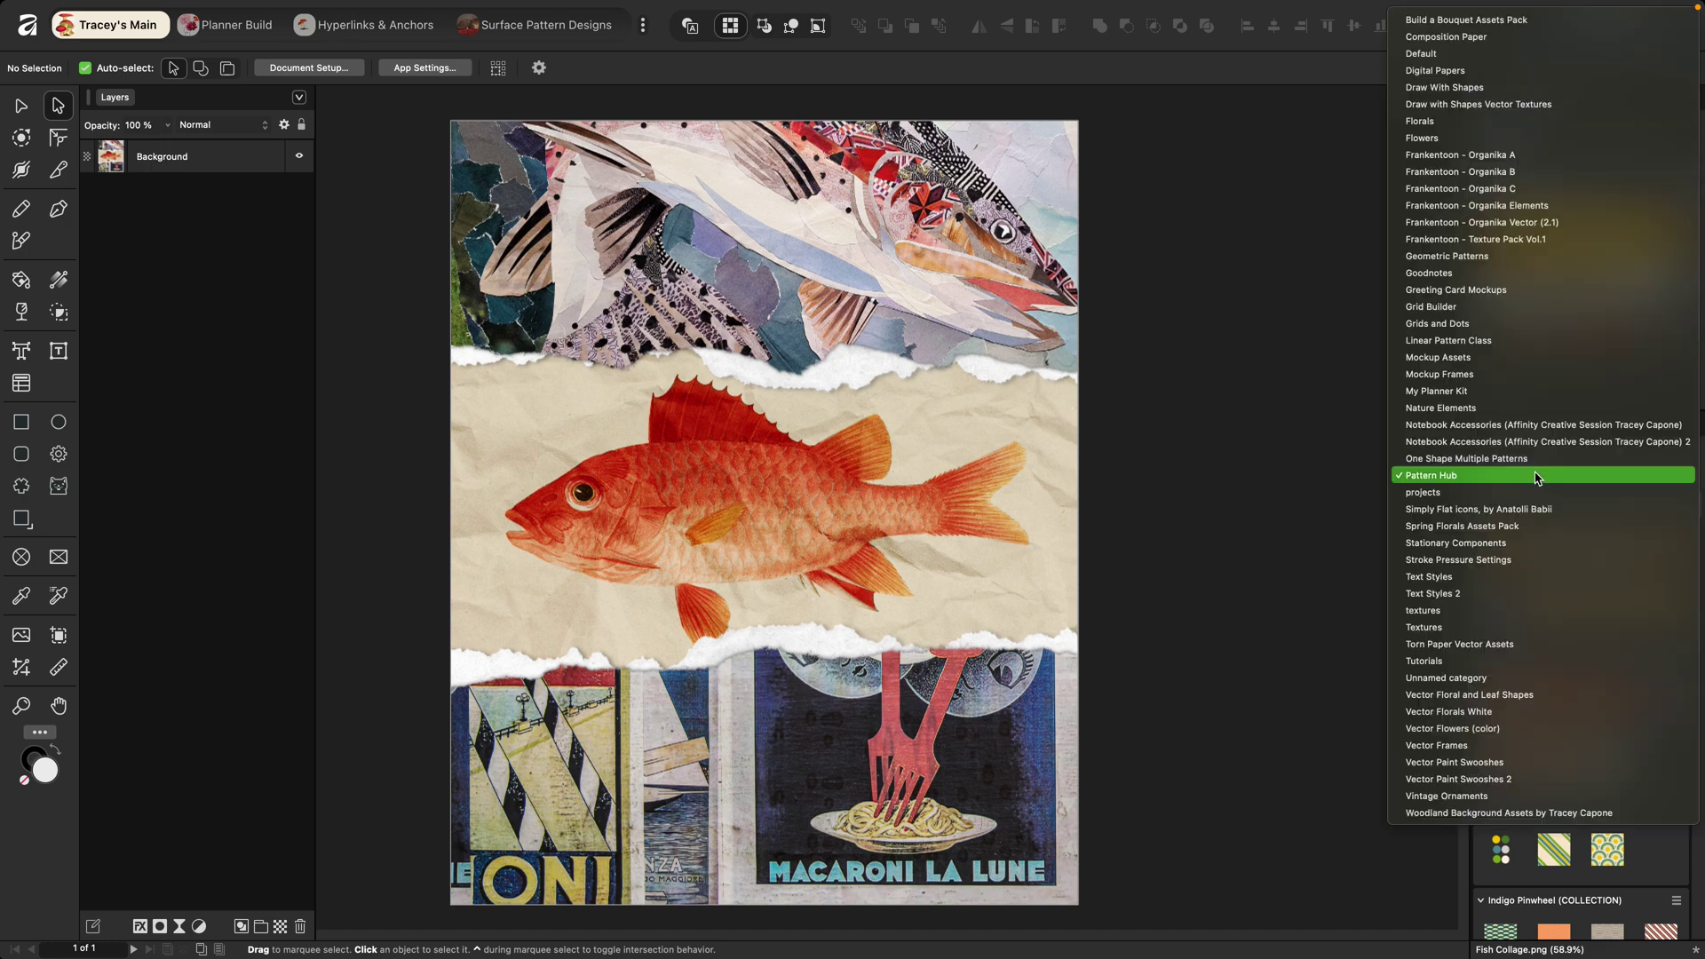
click(1470, 391)
click(515, 27)
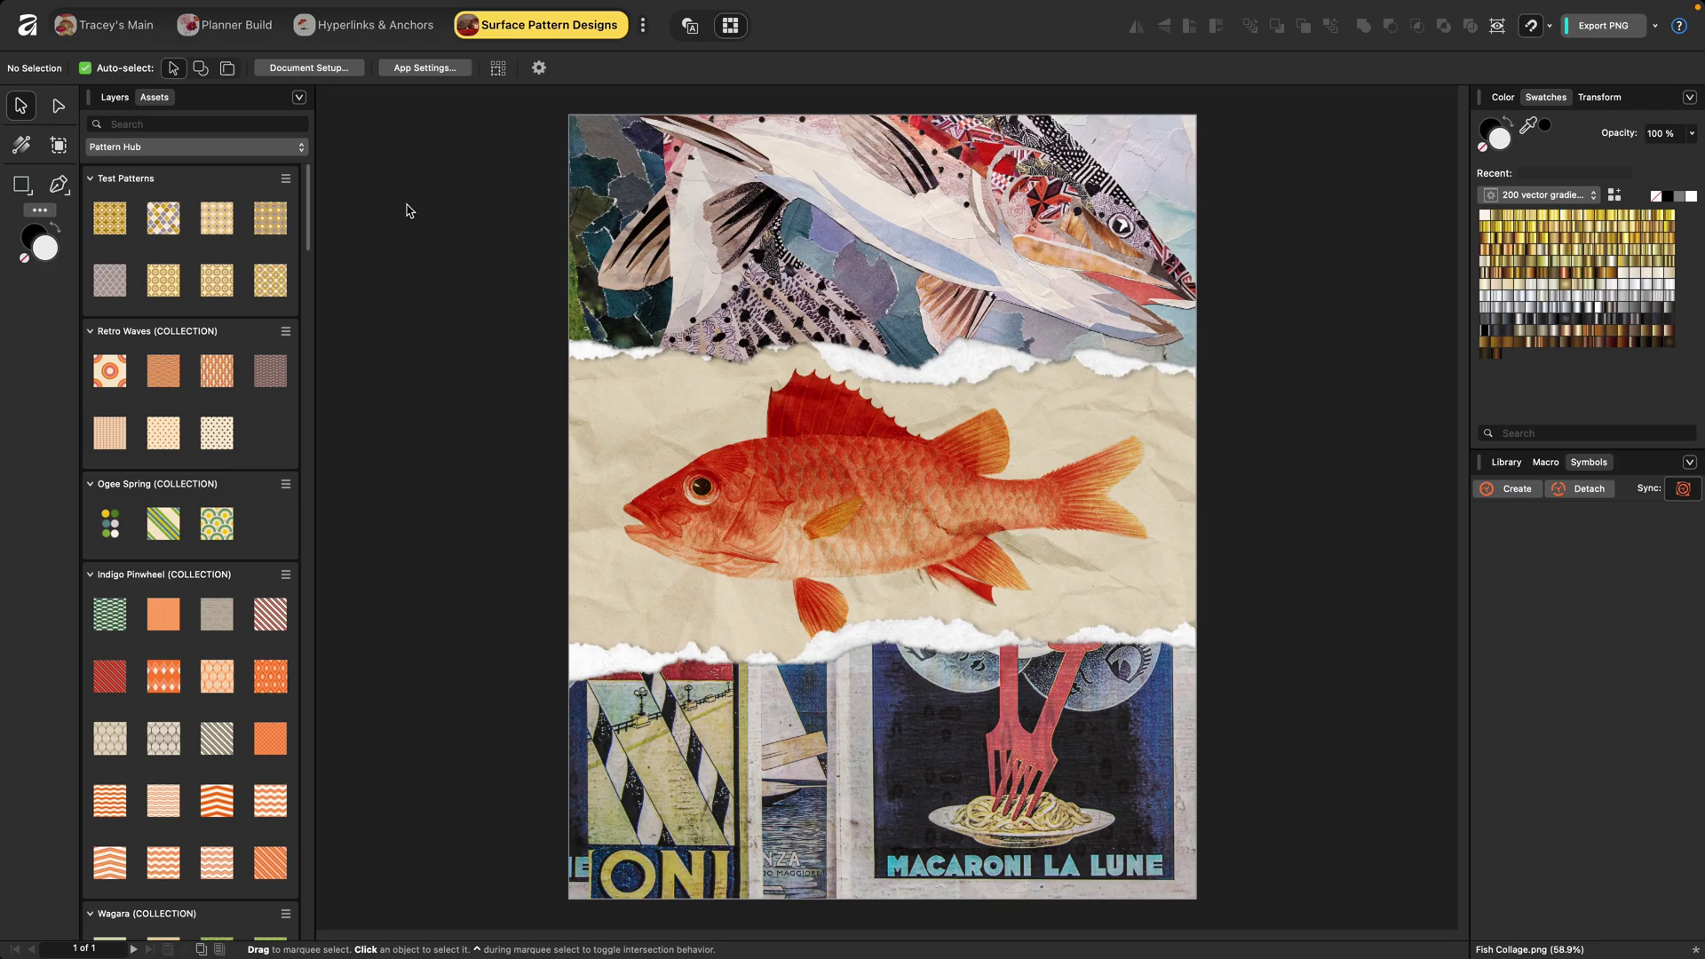
Step: In the Planner Build studio, draw an empty text frame across the upper collage
click(206, 29)
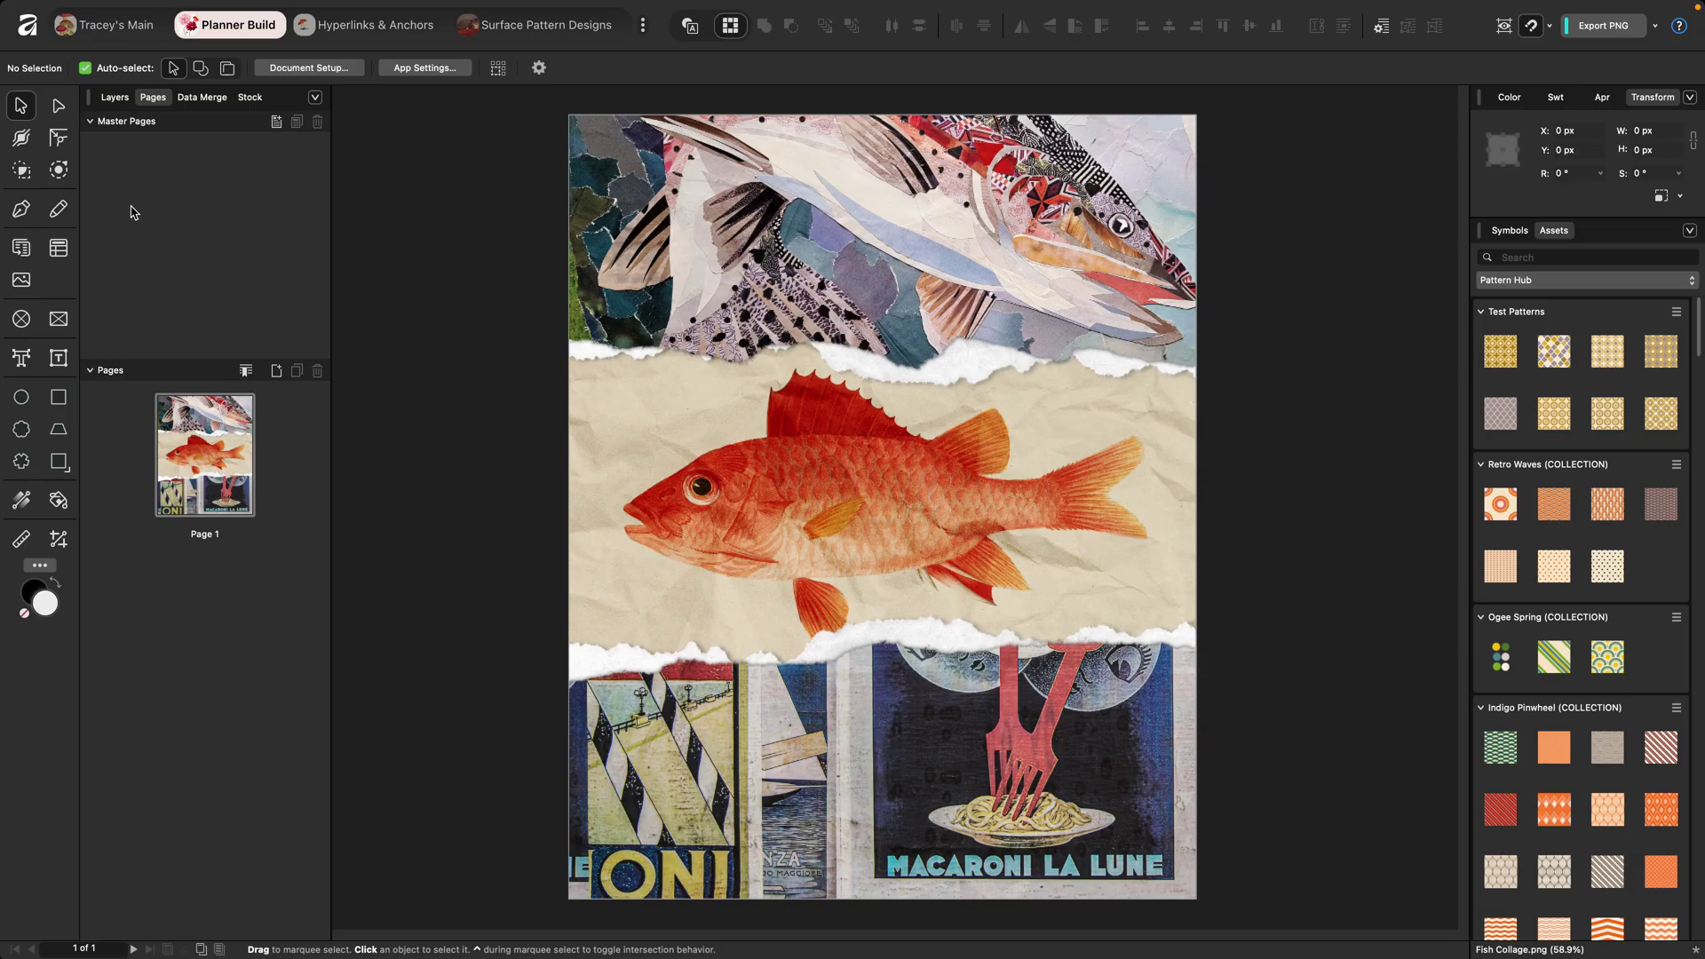
click(55, 360)
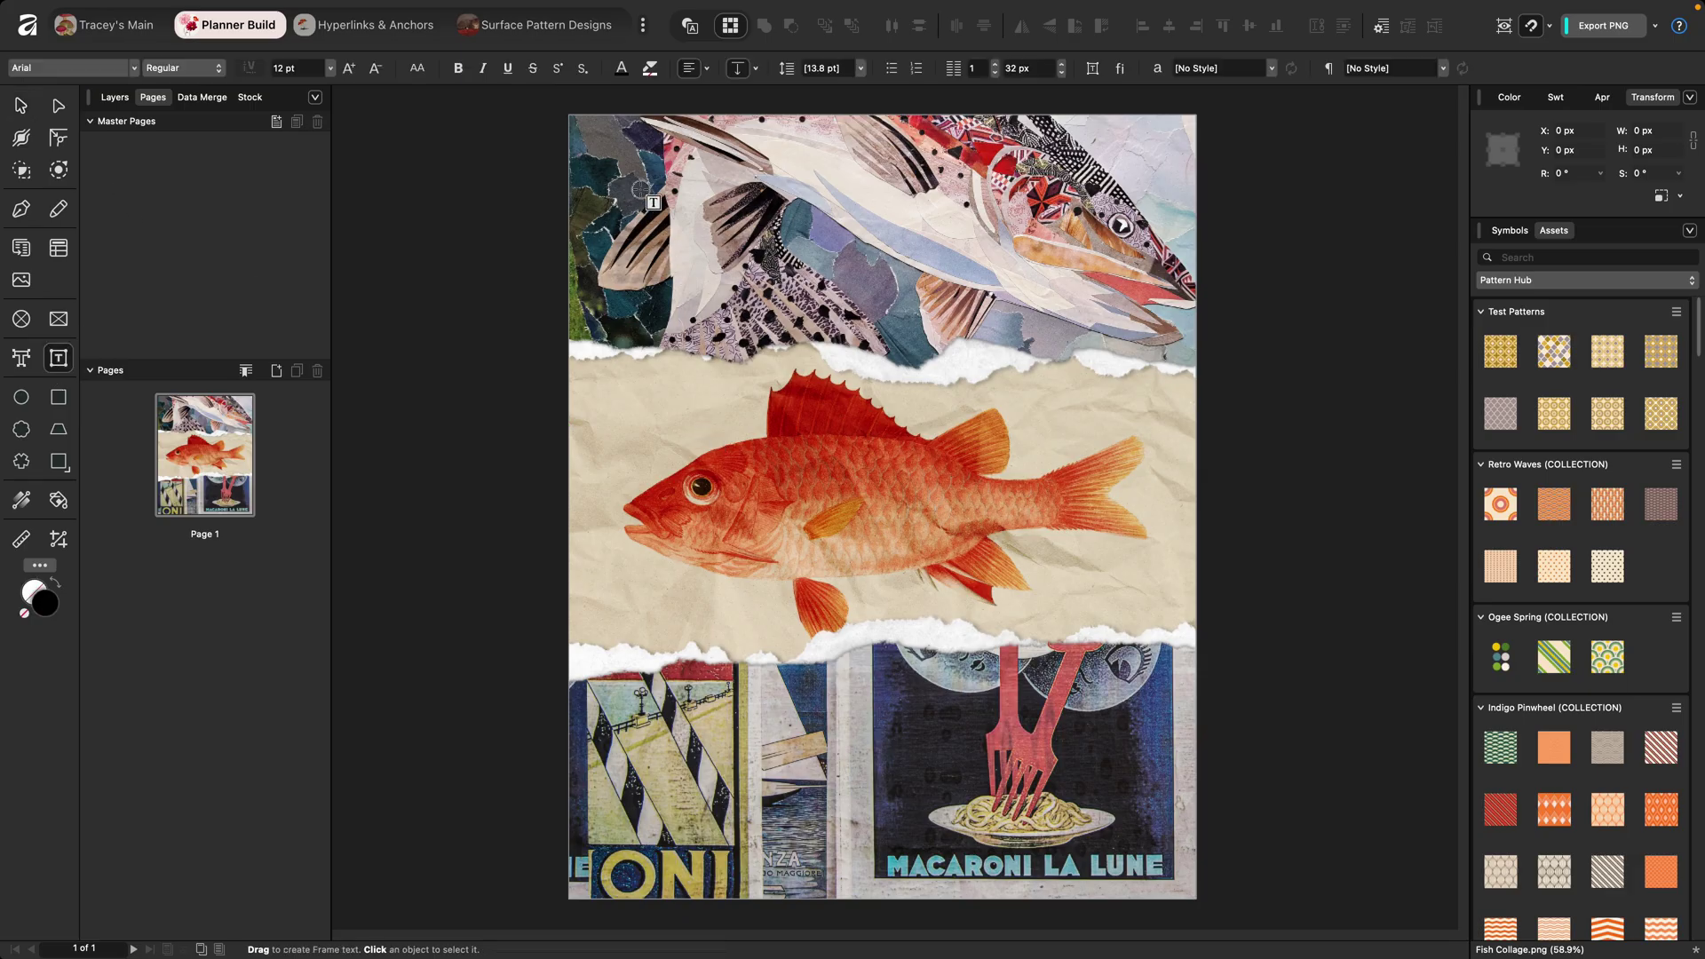
drag(632, 185, 1110, 358)
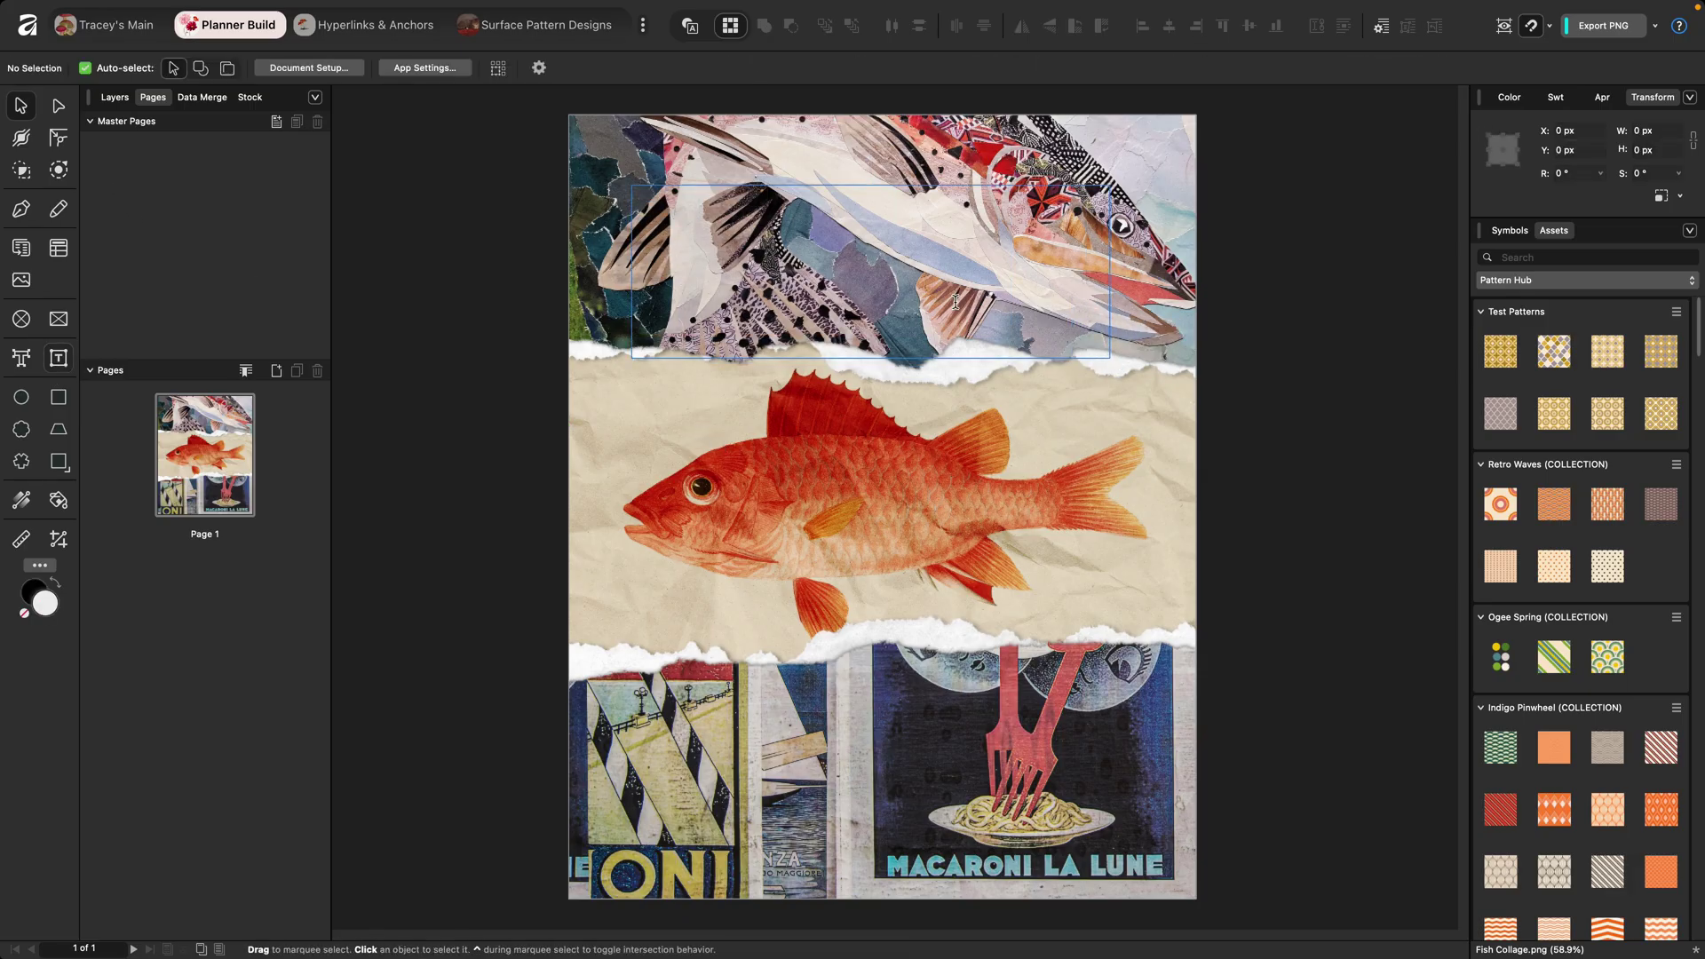
key(Escape)
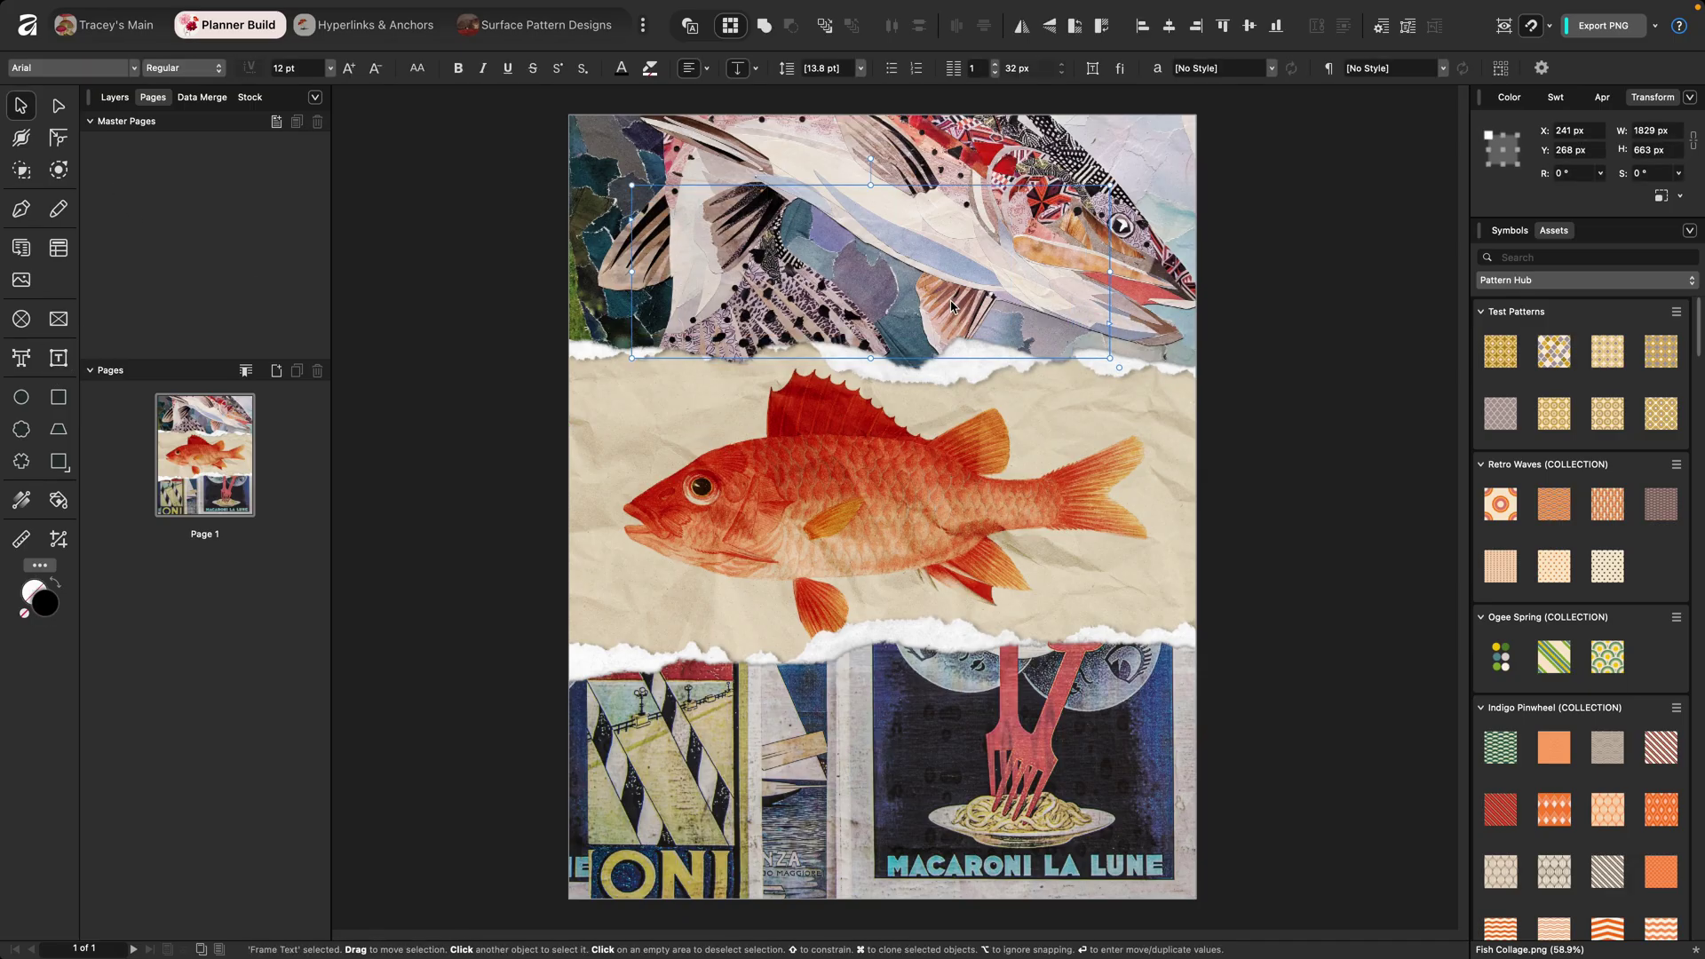
Step: Open the Text Frame, Character and Paragraph panels from the context toolbar, then close them
click(1094, 75)
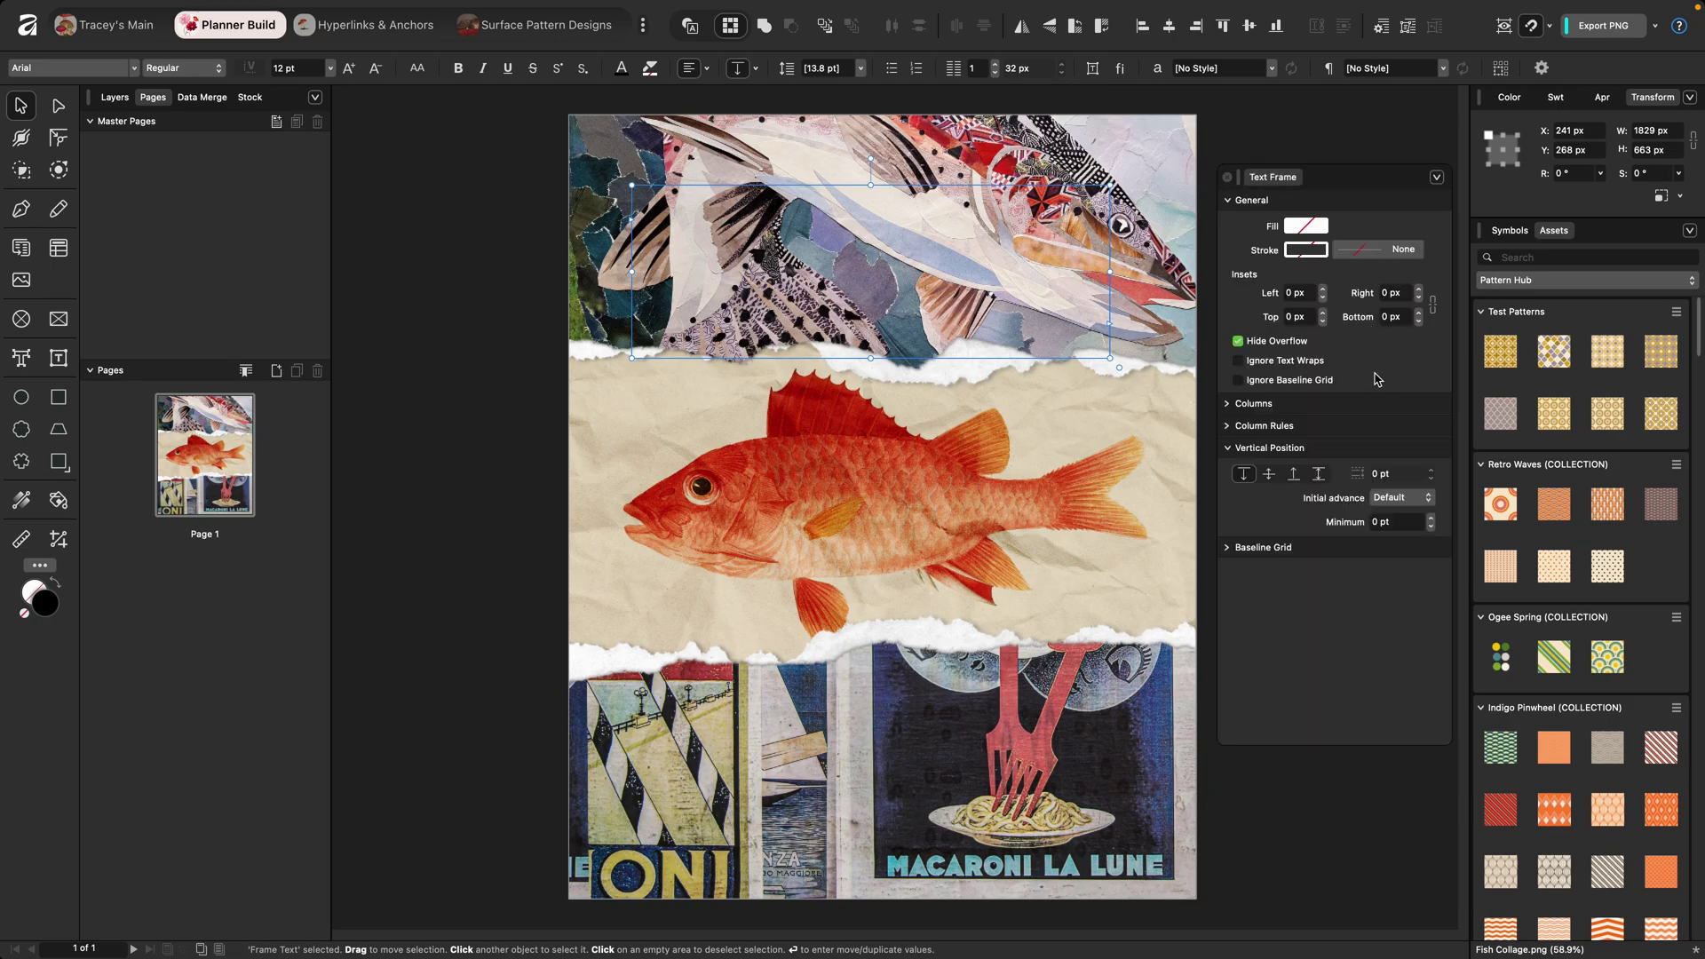
click(1157, 71)
drag(1368, 255, 1104, 179)
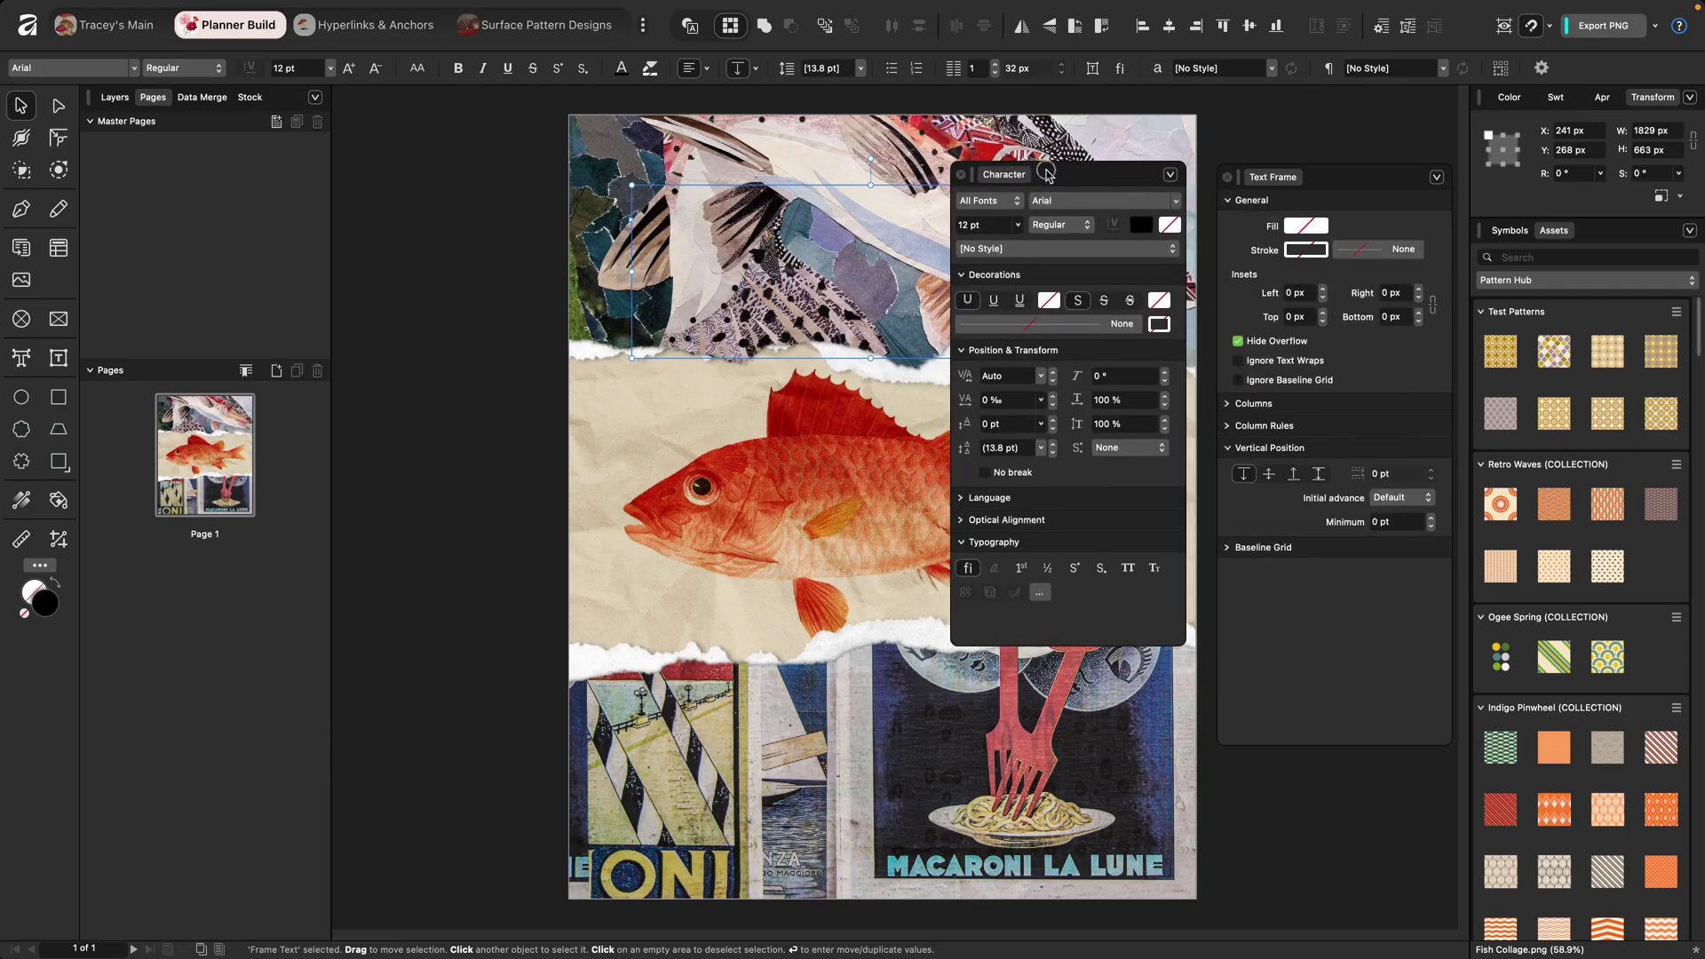
click(1329, 70)
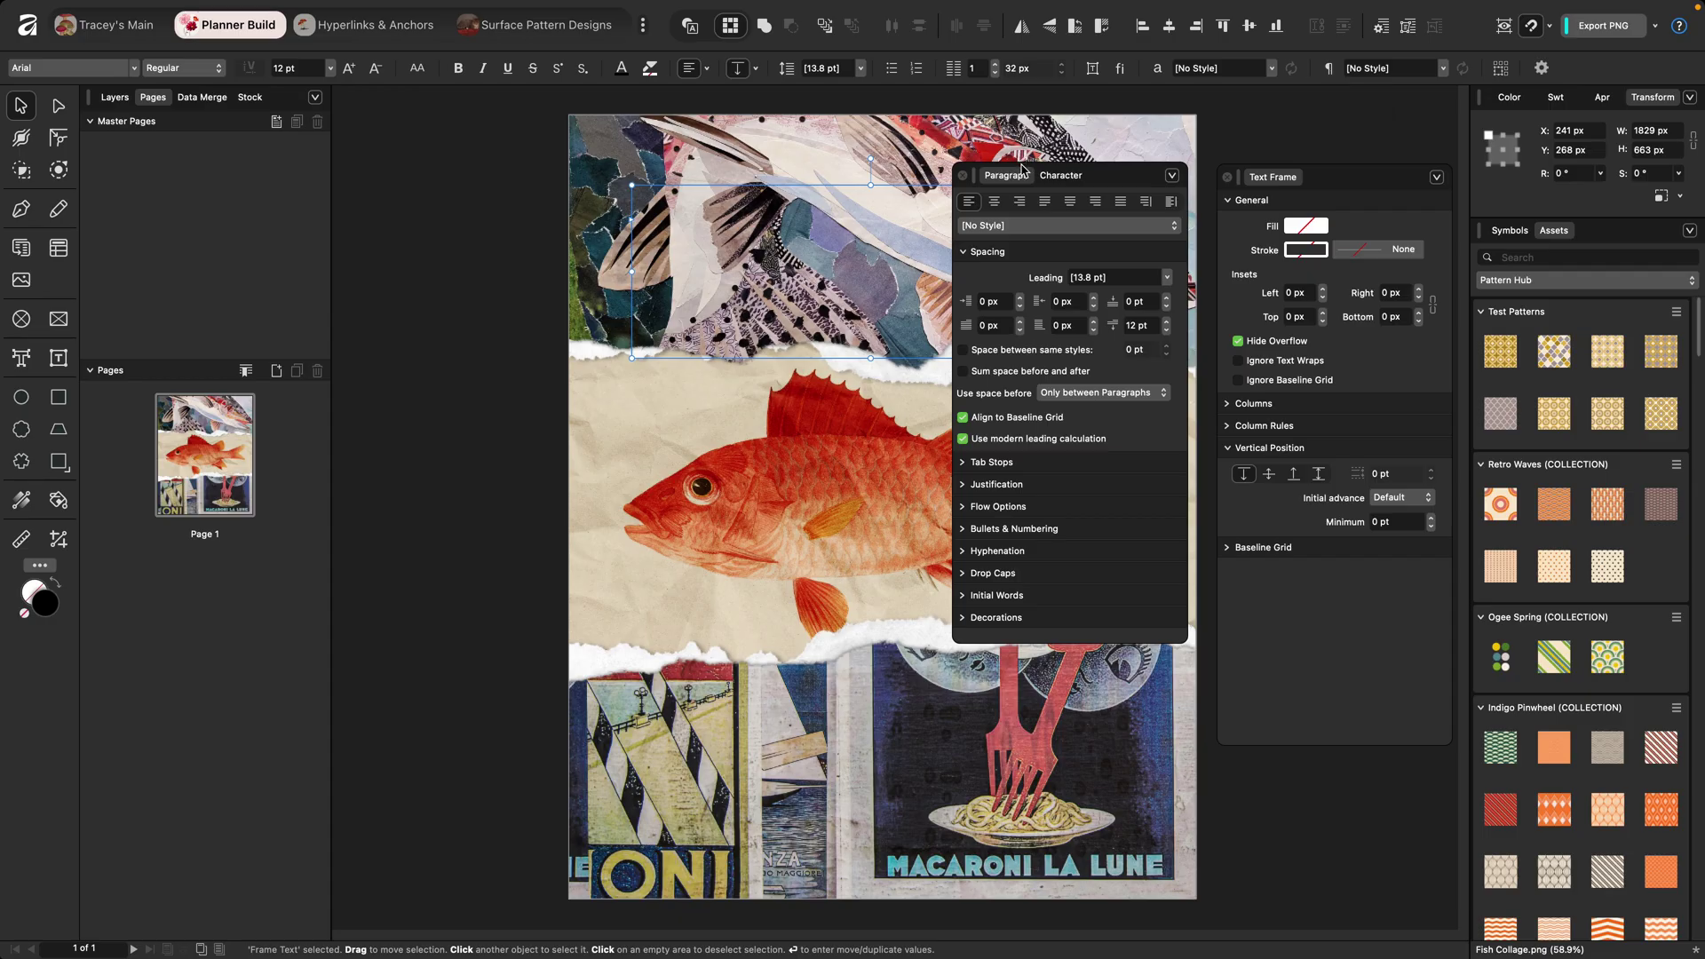
click(965, 178)
click(1228, 176)
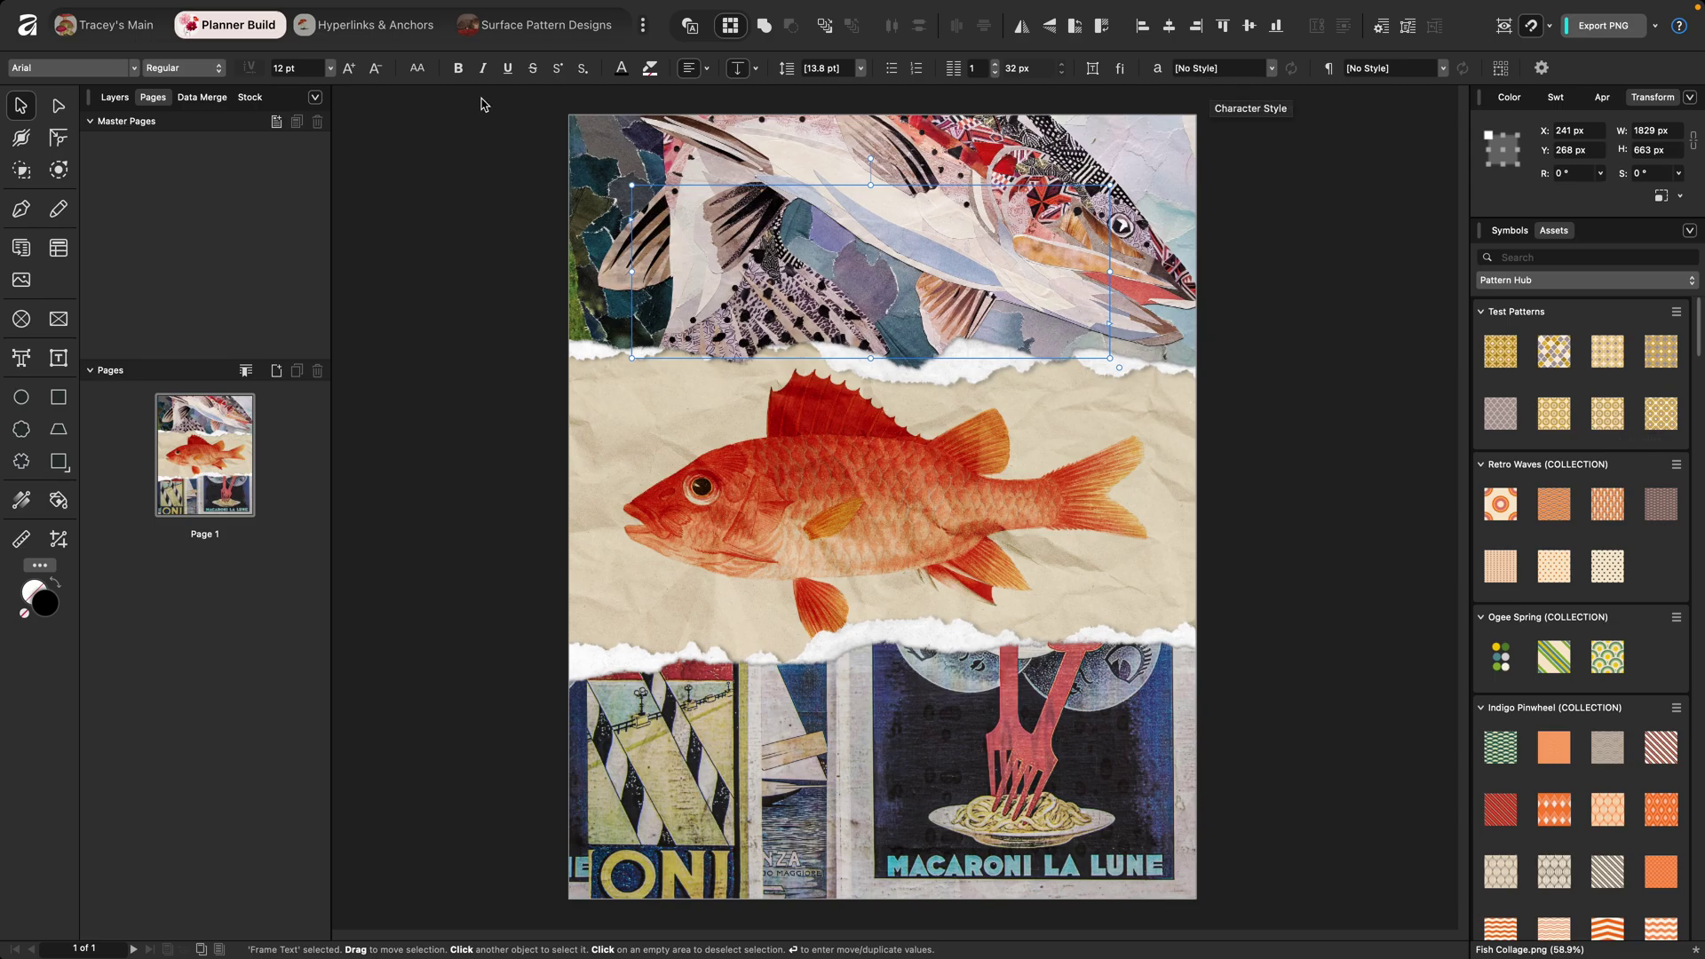
Step: Draw a 4-column, 28-row table over the fish and open its Table properties
click(53, 251)
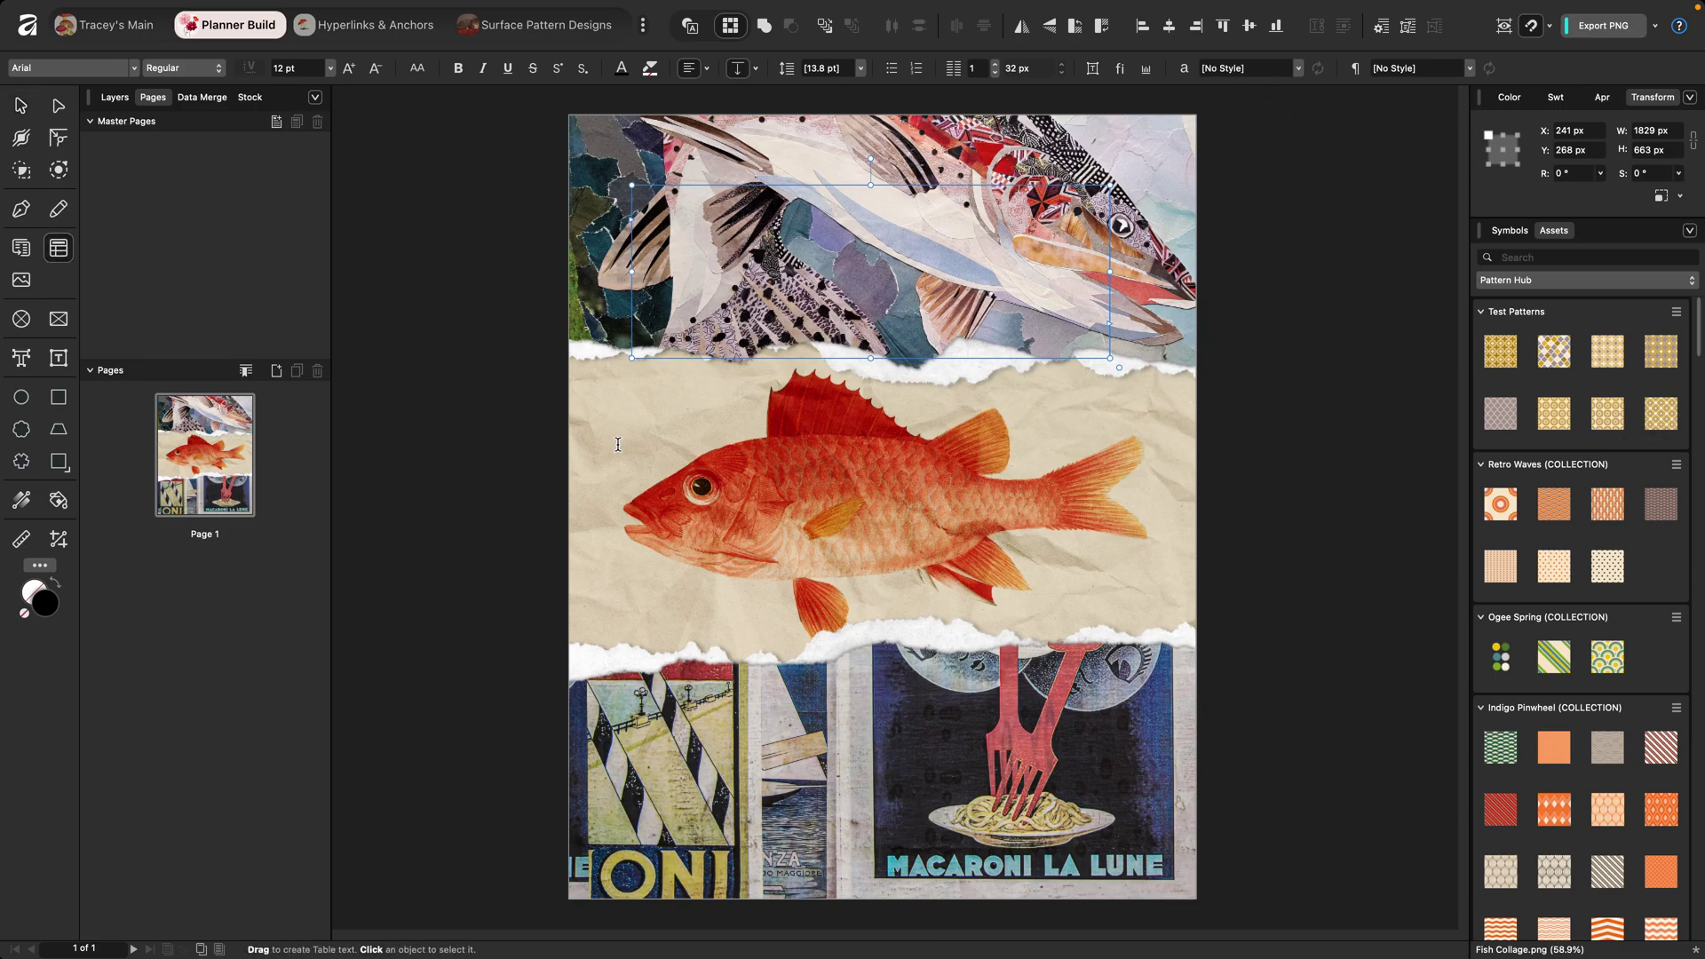
drag(655, 409, 1058, 810)
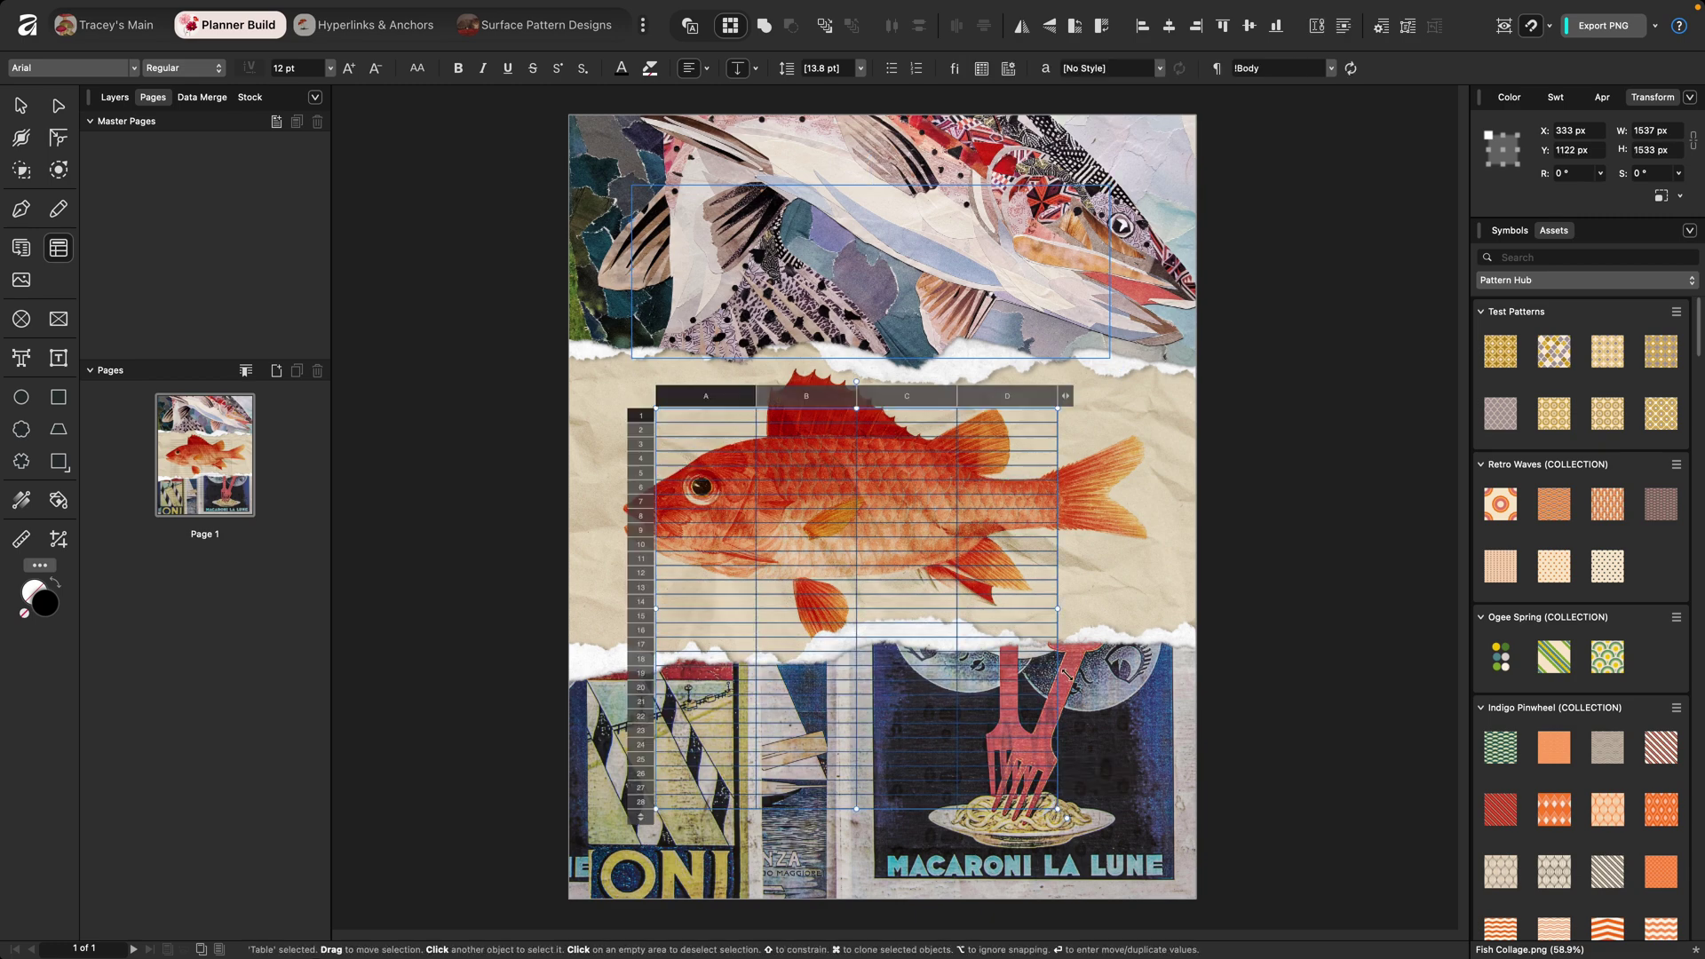
click(980, 69)
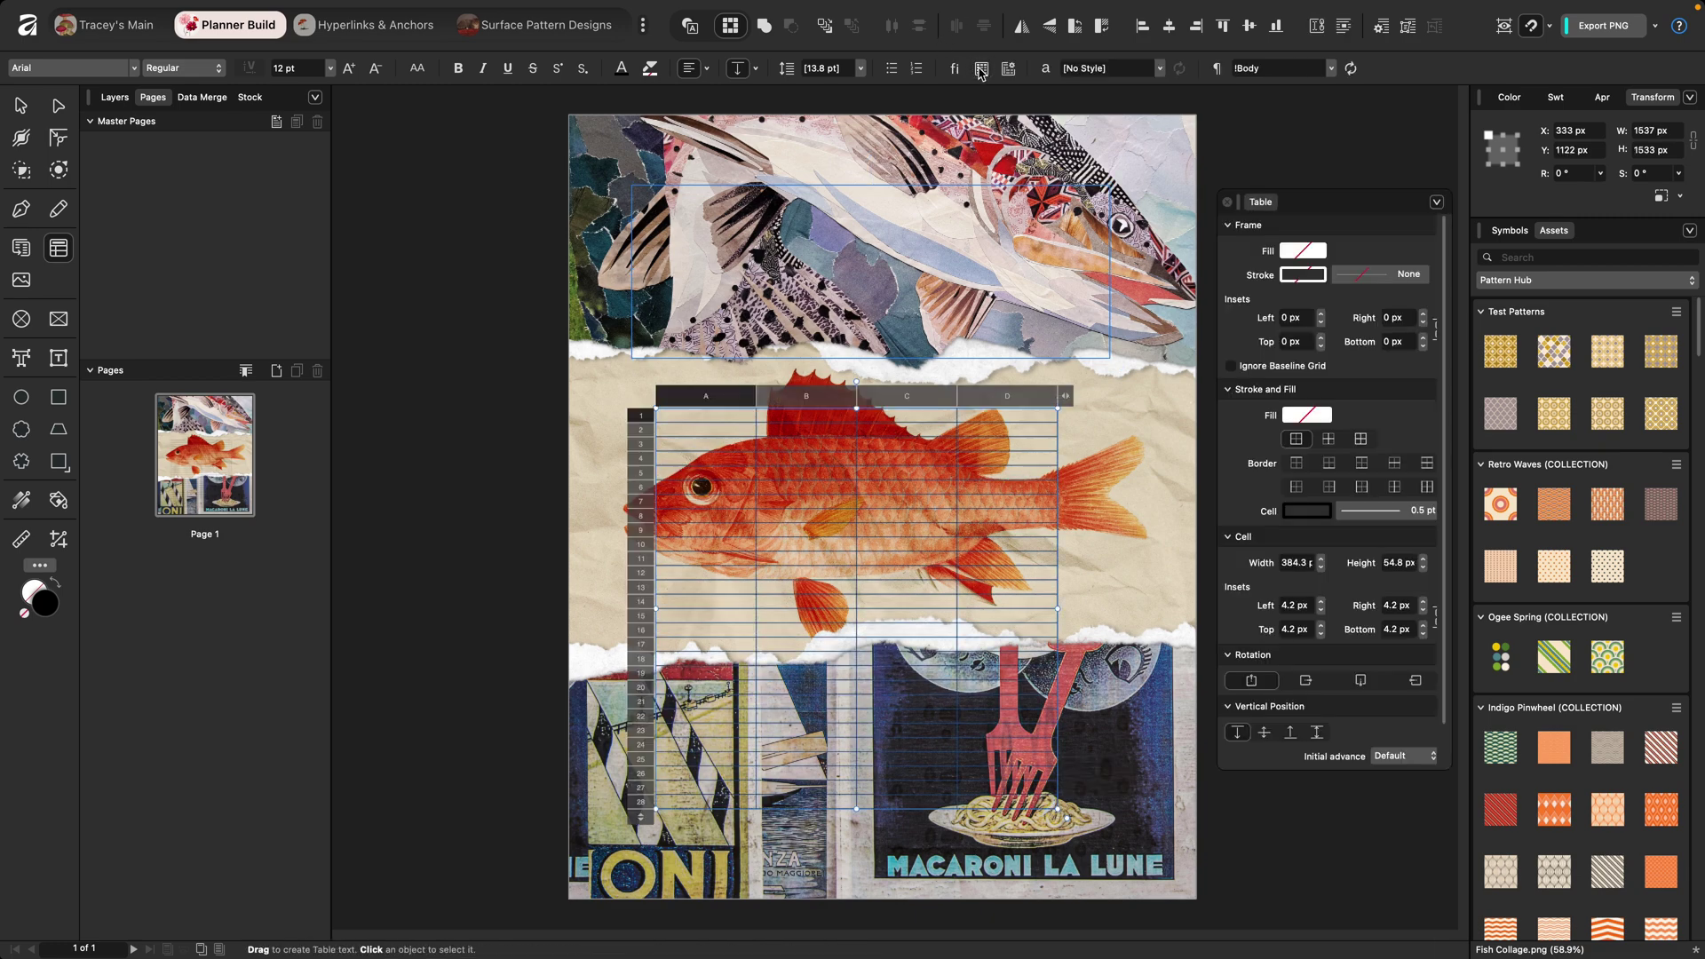